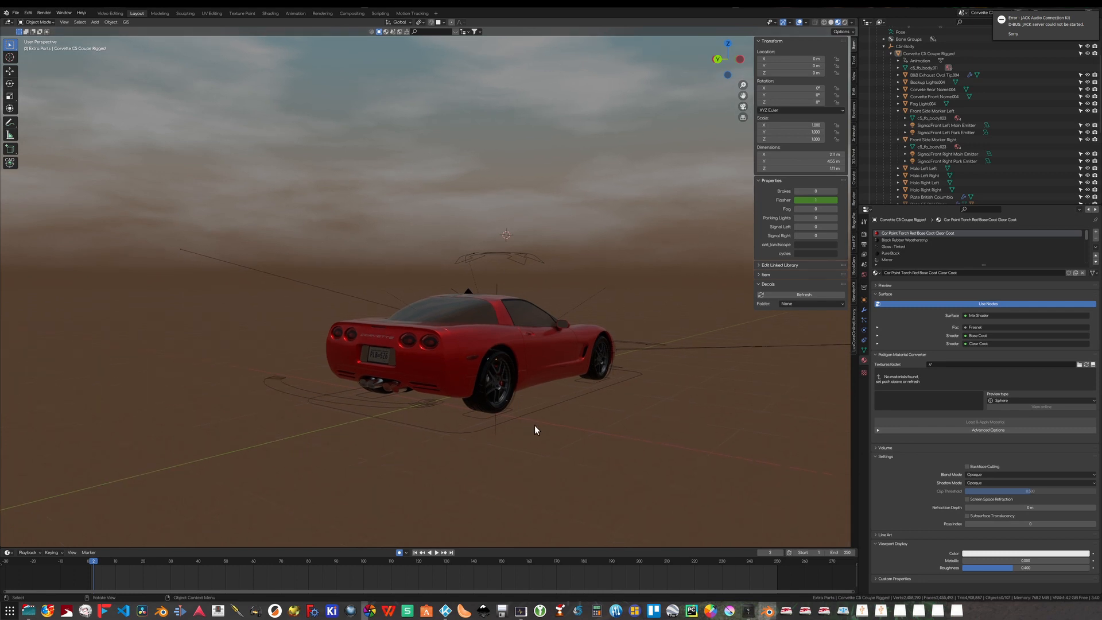
Select the Corvette body, set its Parking Lights property to 1 and view the lit side markers.
left_click(451, 376)
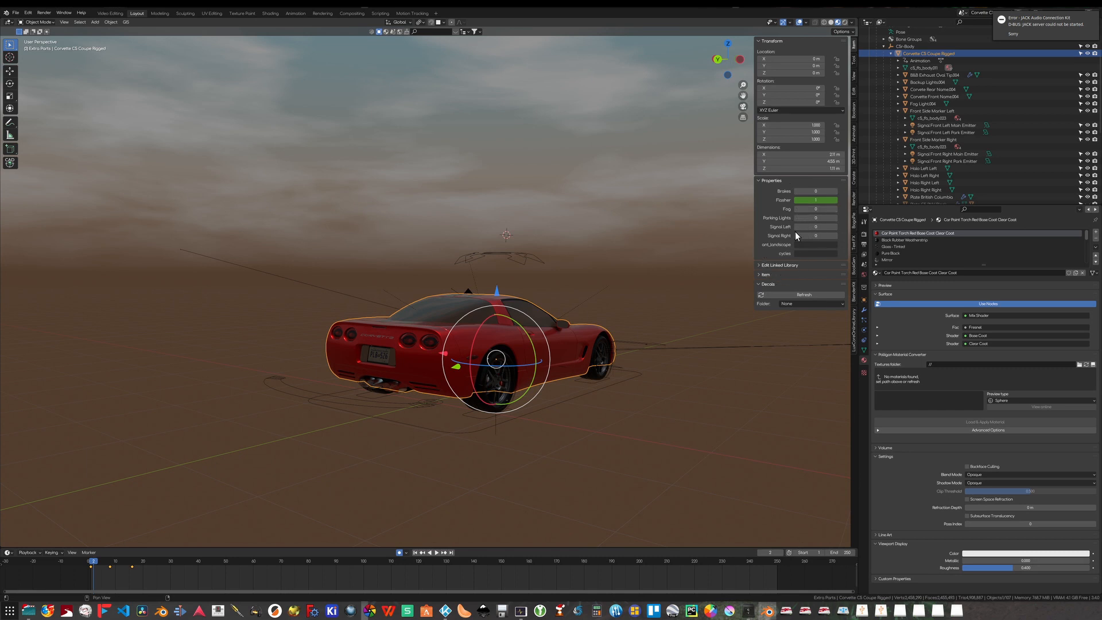
left_click(836, 218)
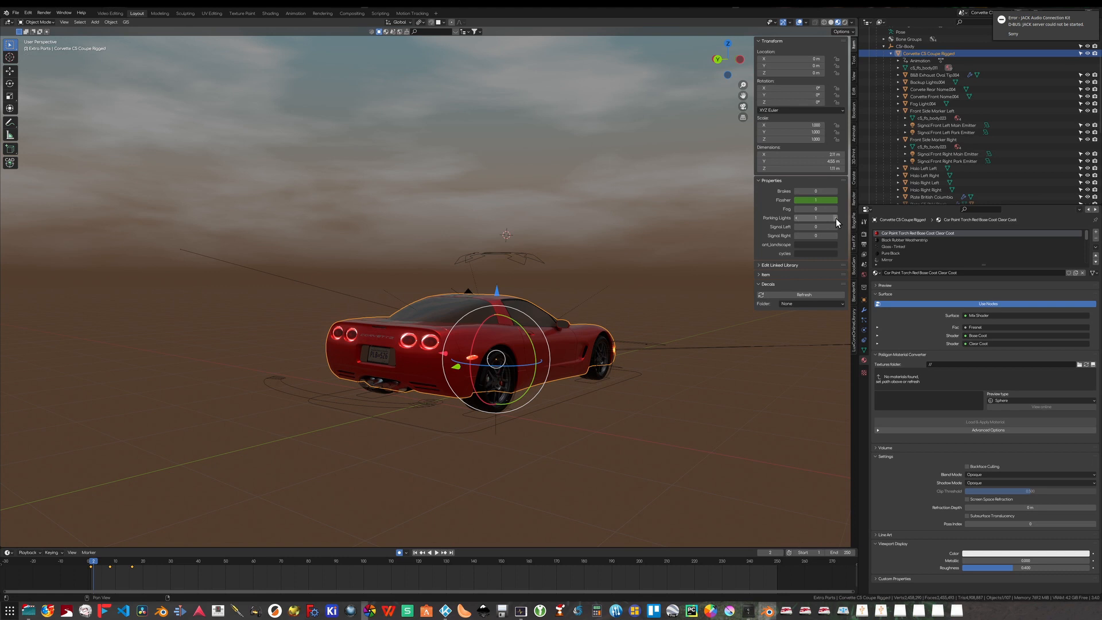
left_click(649, 423)
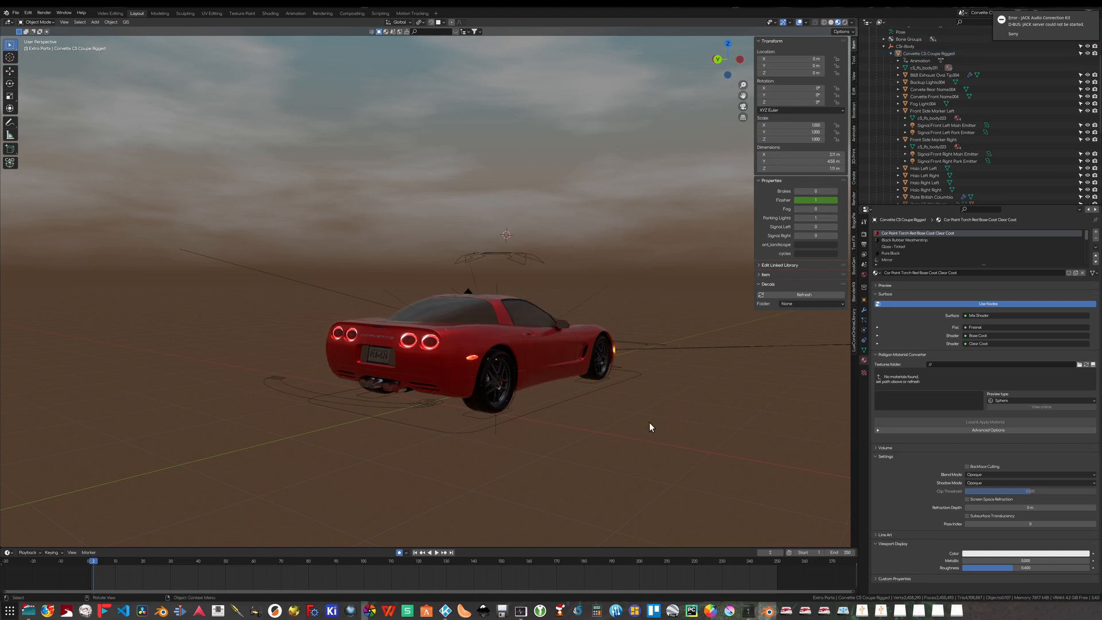
mouse_move(650, 422)
middle_mouse_down()
mouse_move(614, 422)
mouse_move(633, 423)
middle_mouse_up()
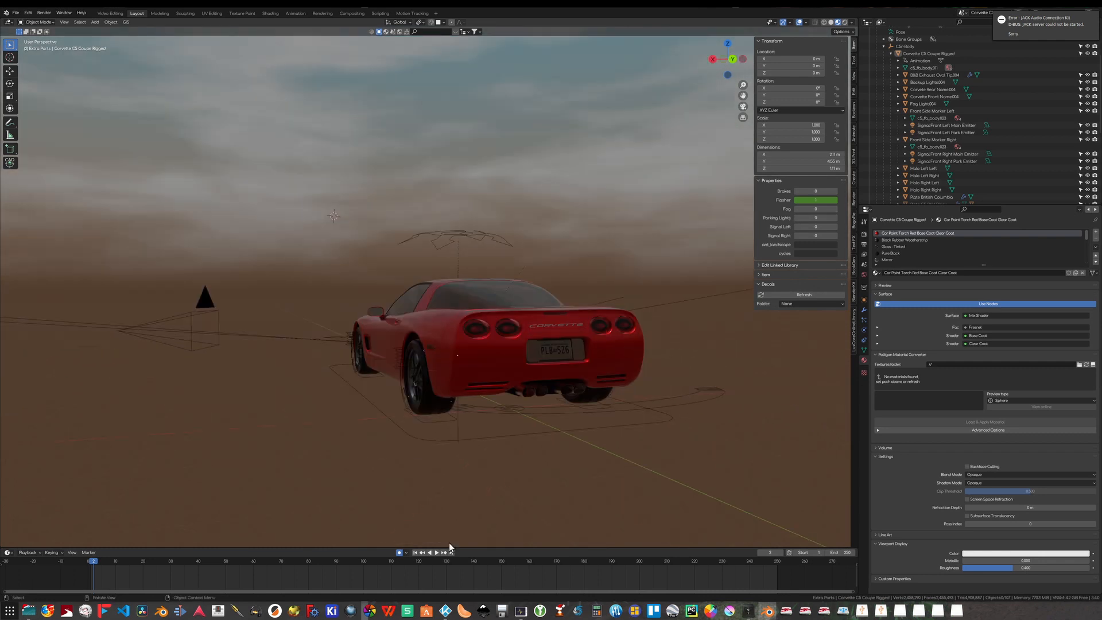
Play the animation and test Signal Left and Signal Right one at a time, setting each to 1 and back to 0.
left_click(437, 553)
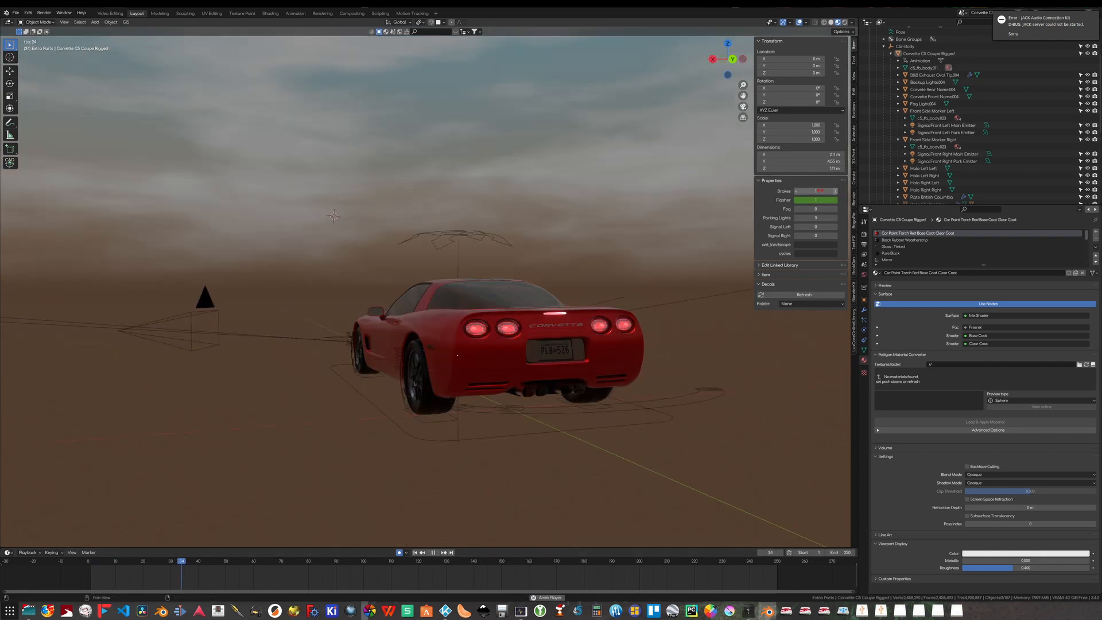
left_click(835, 227)
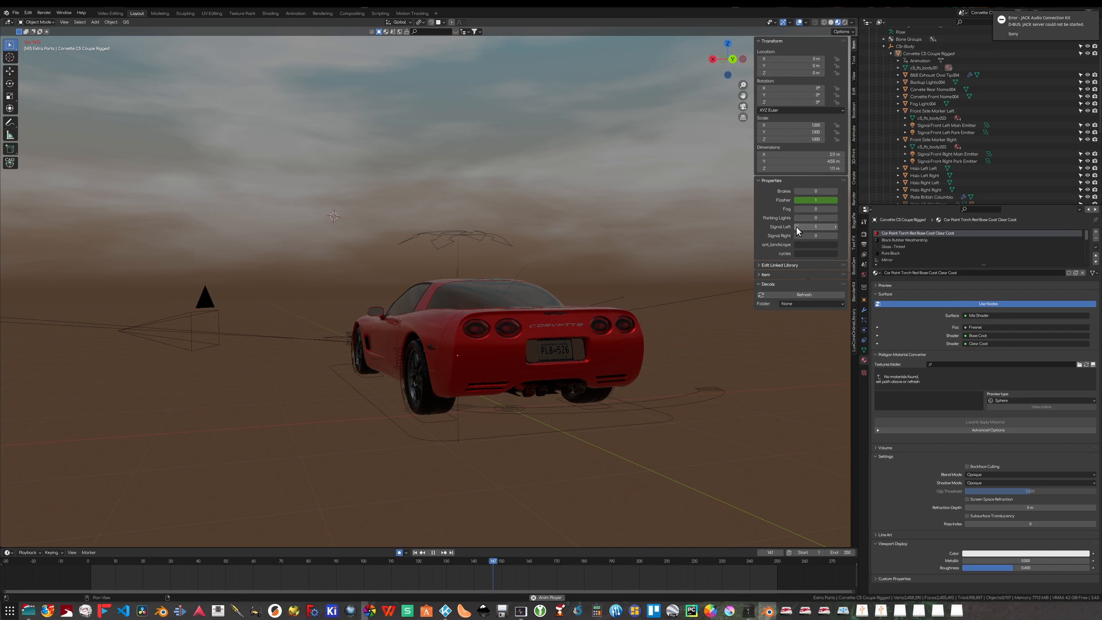
left_click(797, 227)
left_click(835, 235)
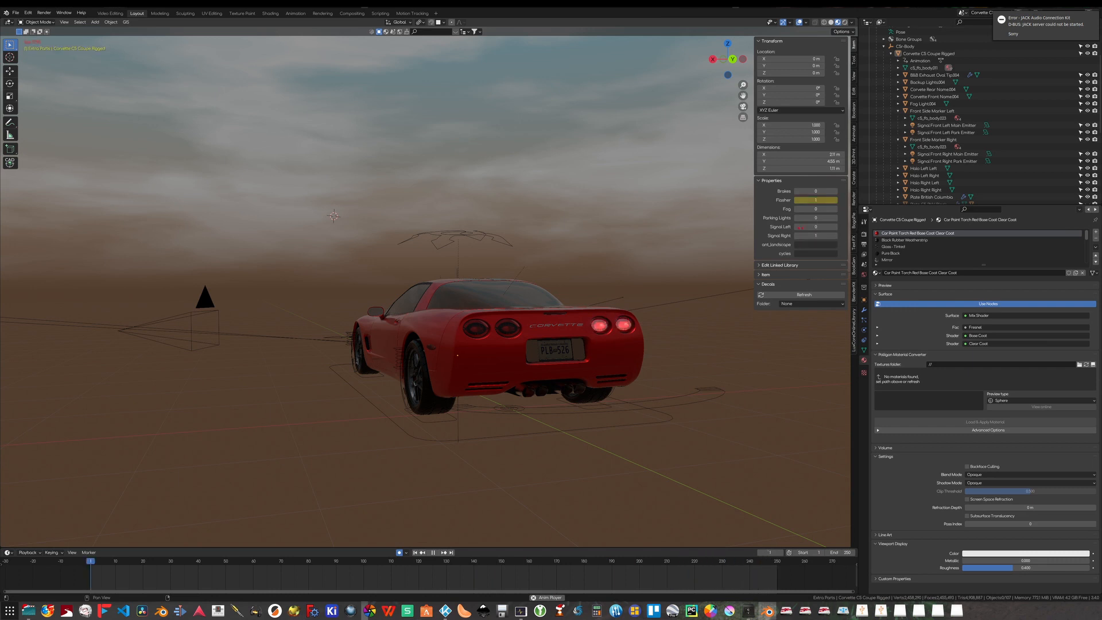
left_click(795, 236)
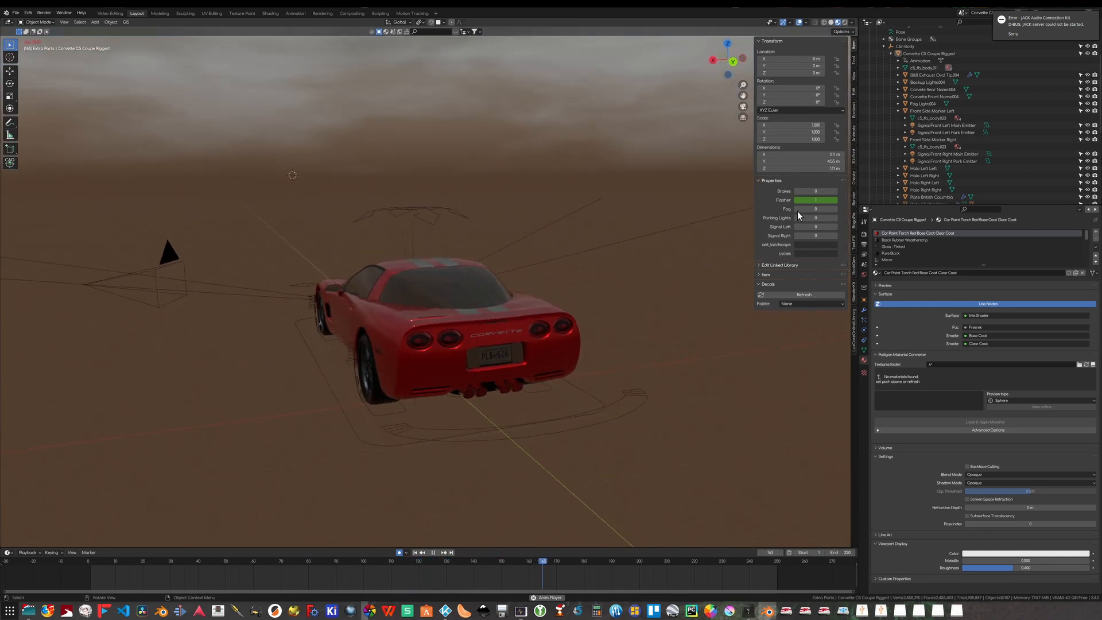
Set the car's Brakes, Signal Left, Parking Lights and Fog properties to 1 during playback.
left_click(835, 192)
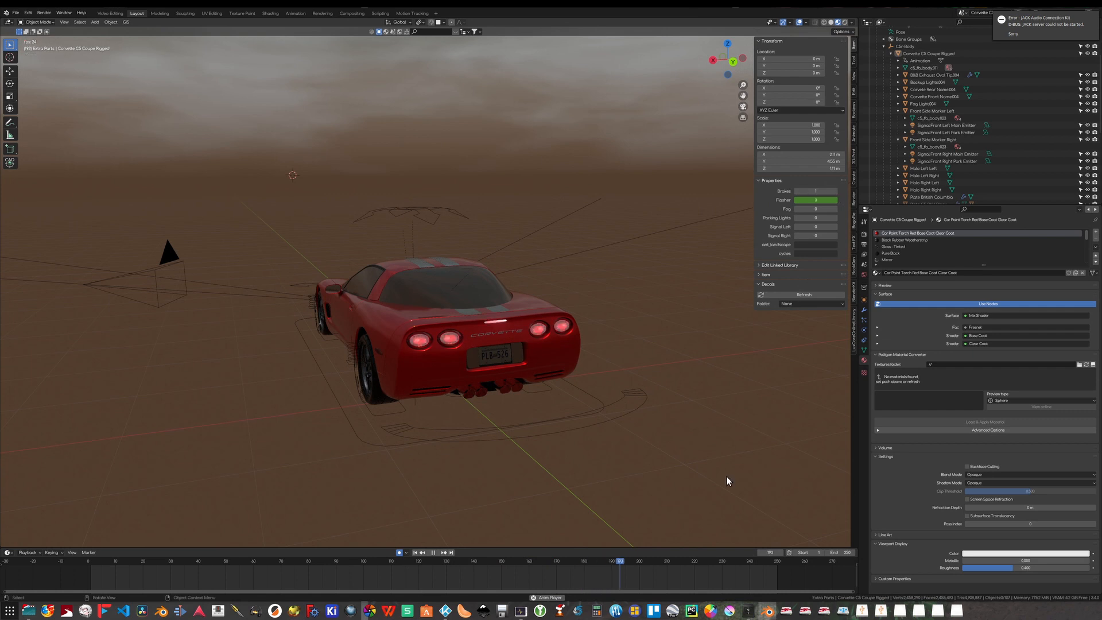
left_click(836, 226)
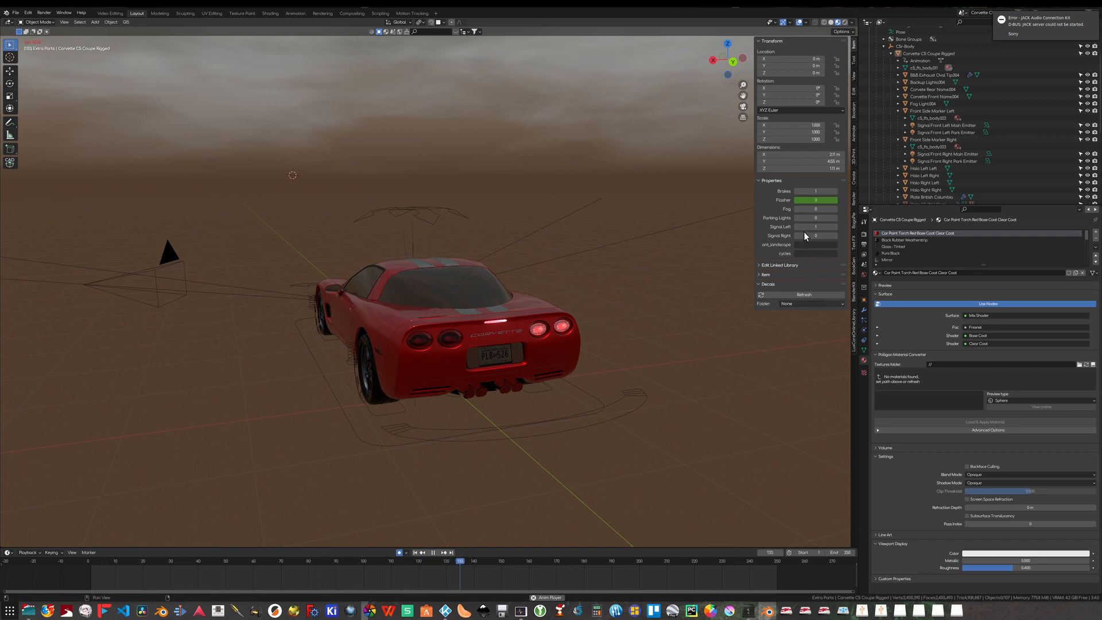
left_click(836, 216)
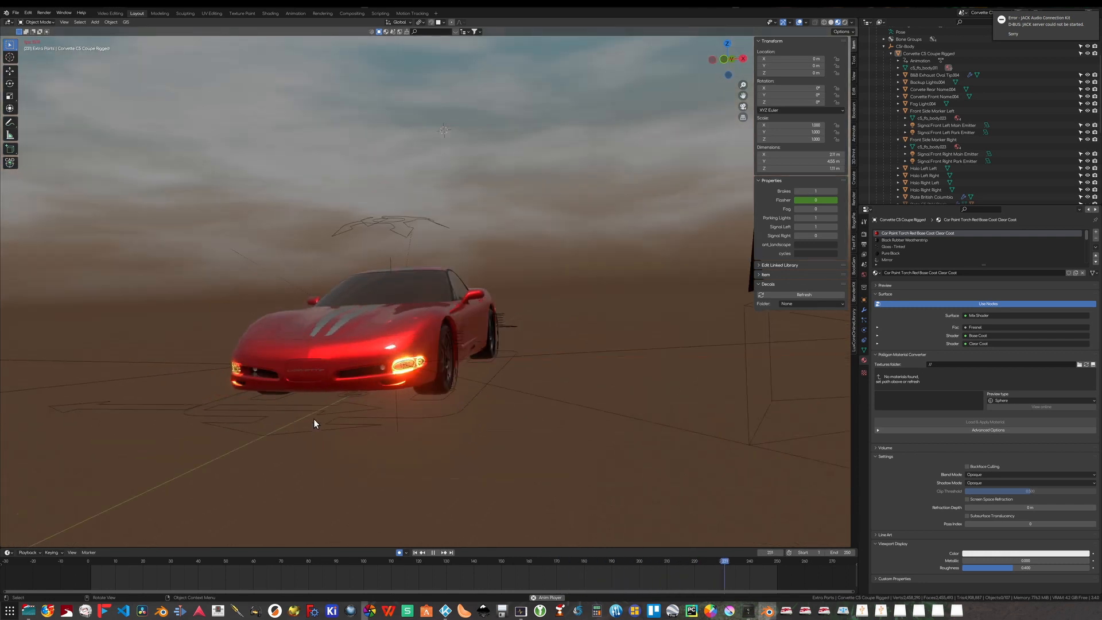
left_click(835, 209)
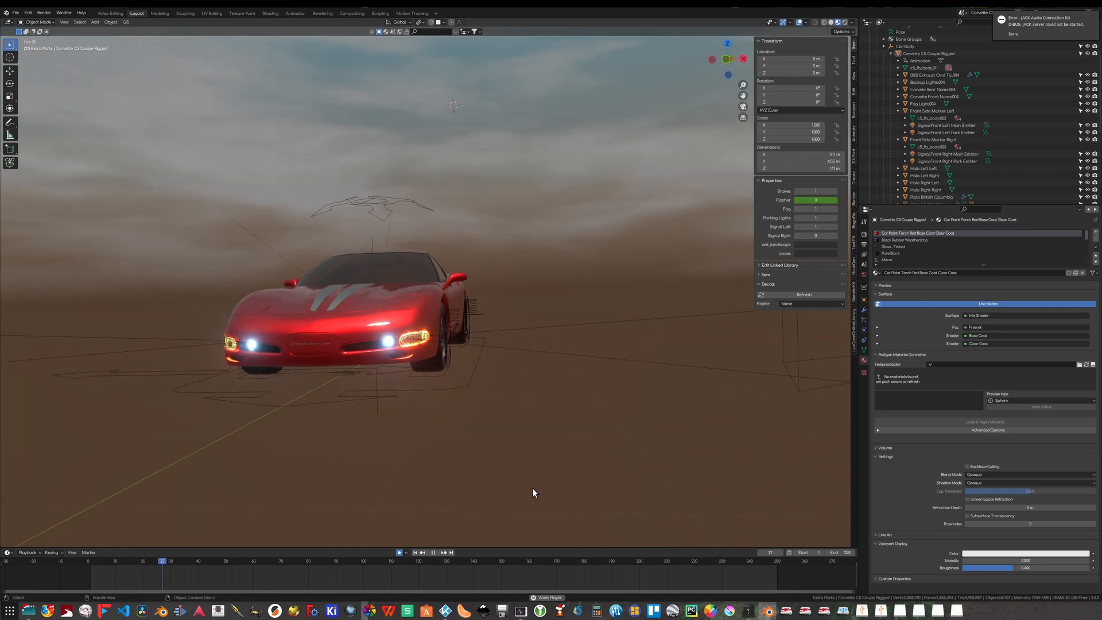
Reset Signal Left, Parking Lights and Fog to 0, and set Signal Right to 1.
left_click(797, 227)
left_click(795, 218)
left_click(796, 209)
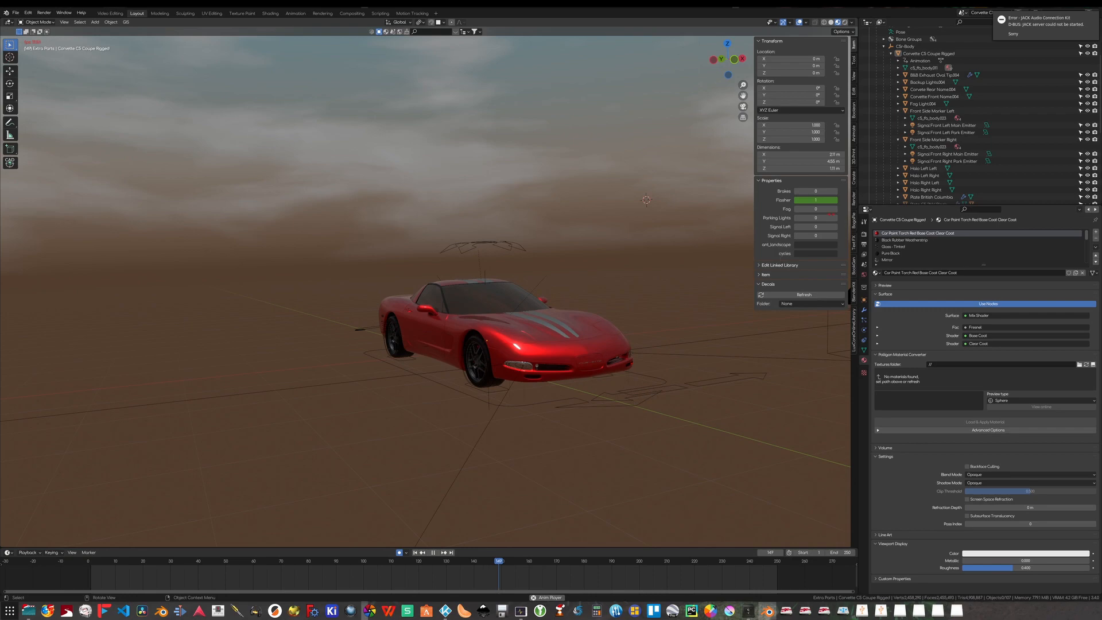
left_click(836, 236)
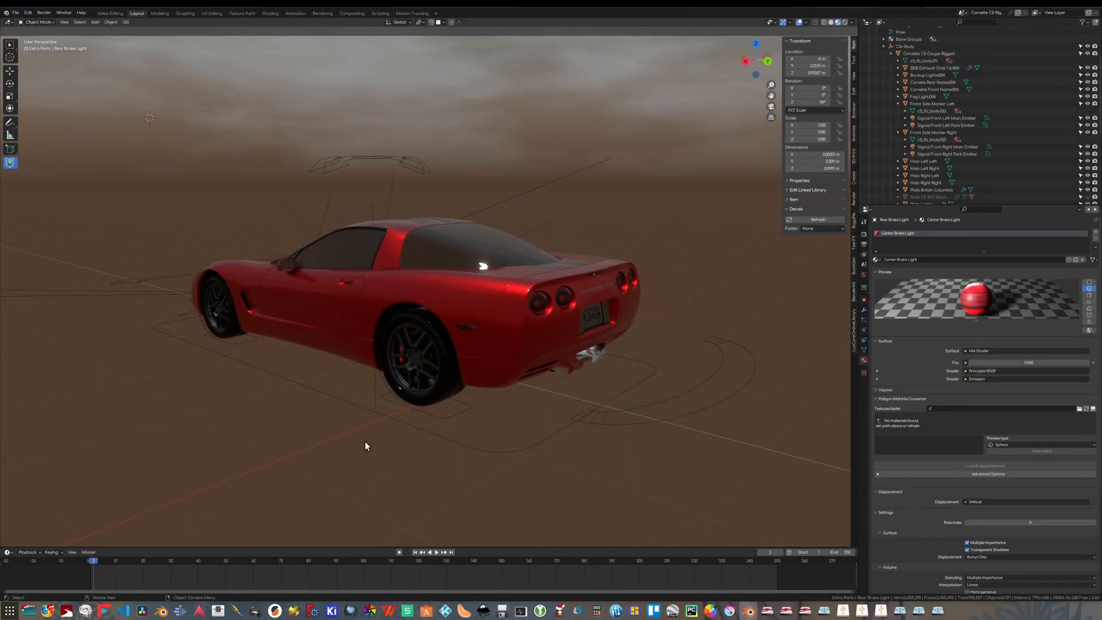
Select the outer left taillight, open the Halo LED Center material's node setup and try raising its Mix Shader factor.
middle_click_drag(351, 436, 353, 399)
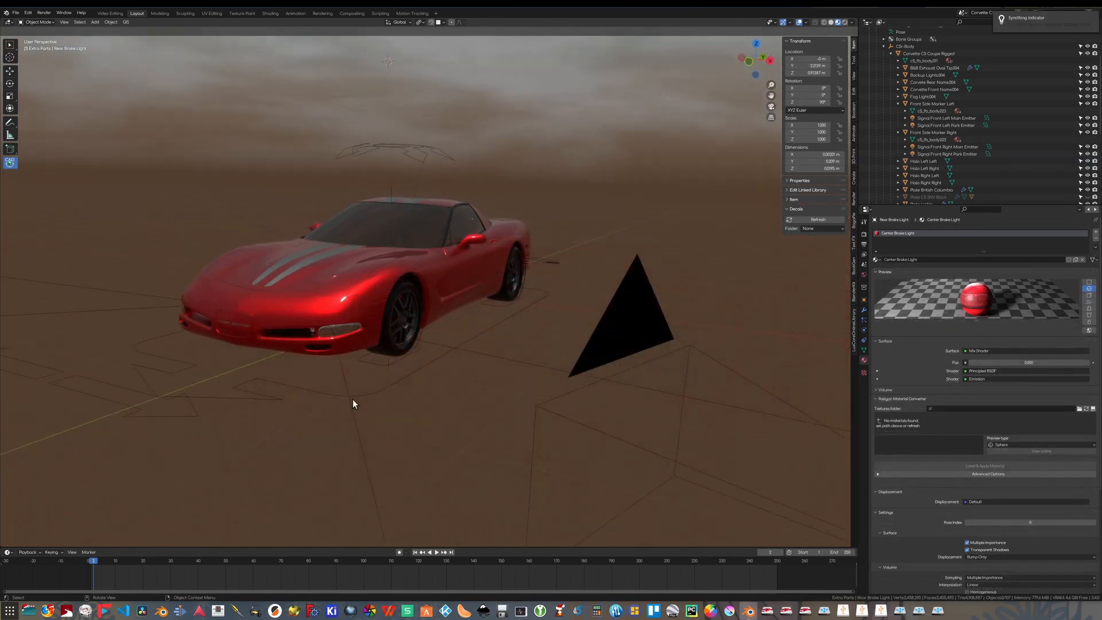
middle_click_drag(353, 399, 439, 365)
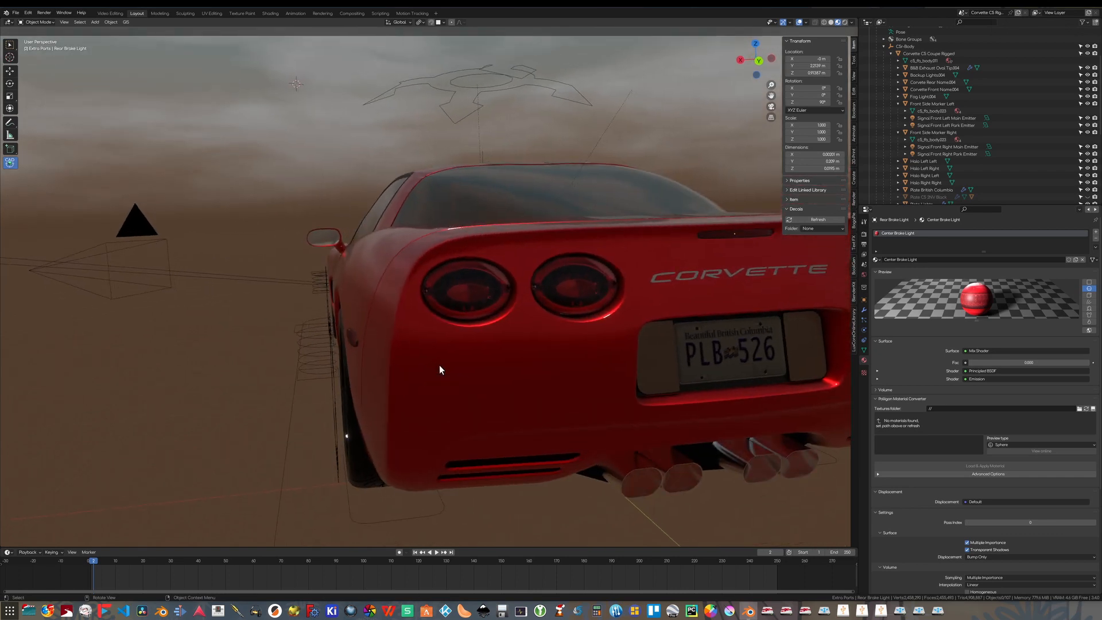
middle_click_drag(439, 365, 449, 357)
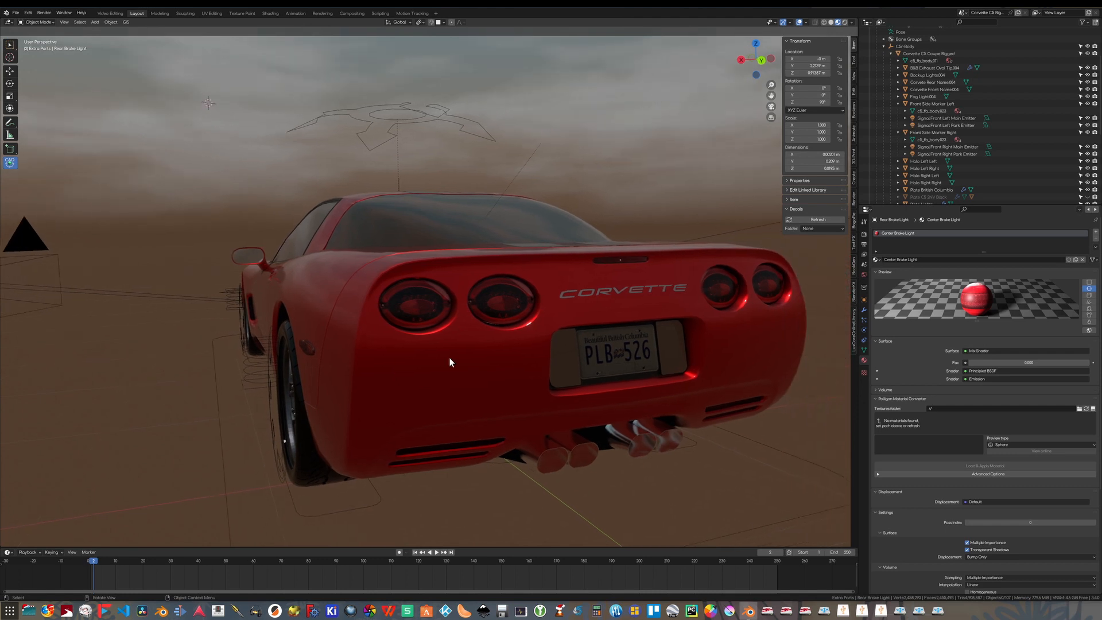
scroll(439, 362, "up", 3)
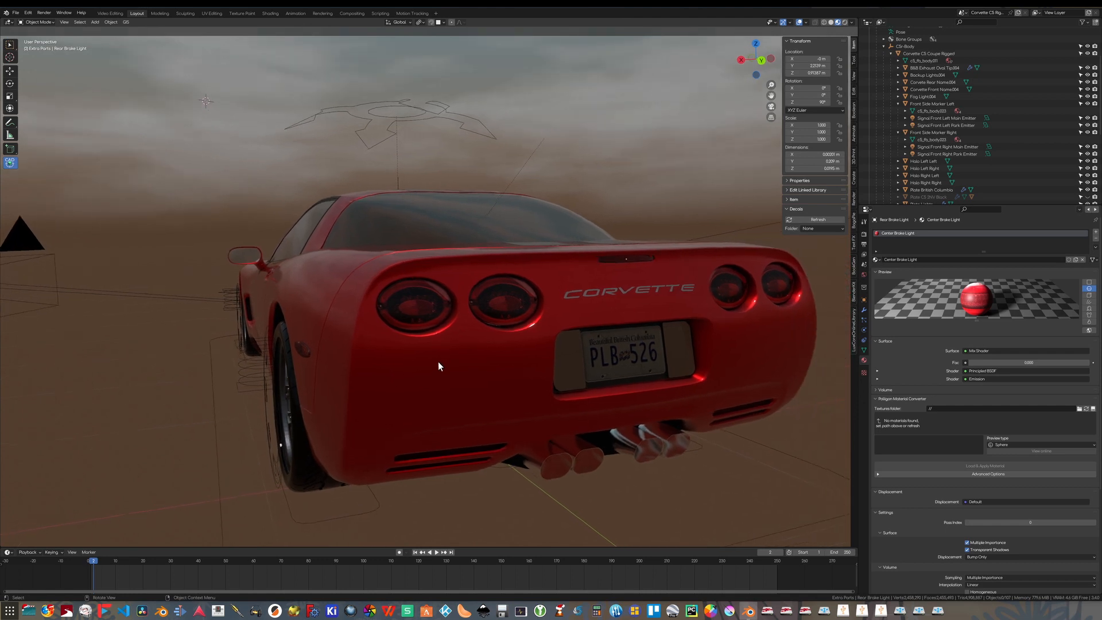
left_click(422, 383)
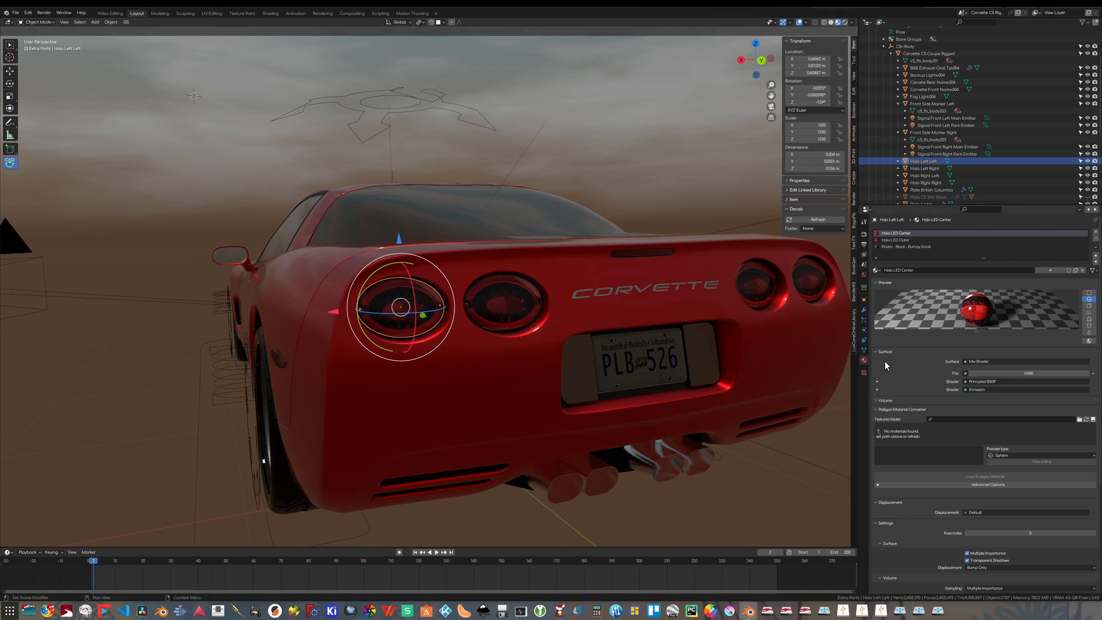
left_click(268, 14)
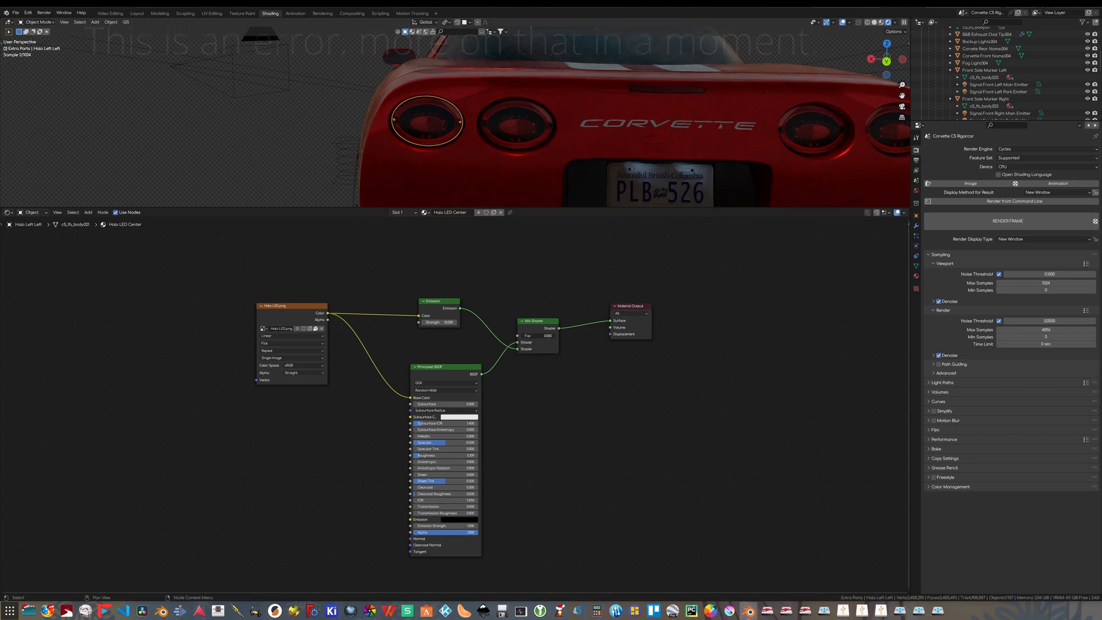
left_click_drag(548, 337, 583, 337)
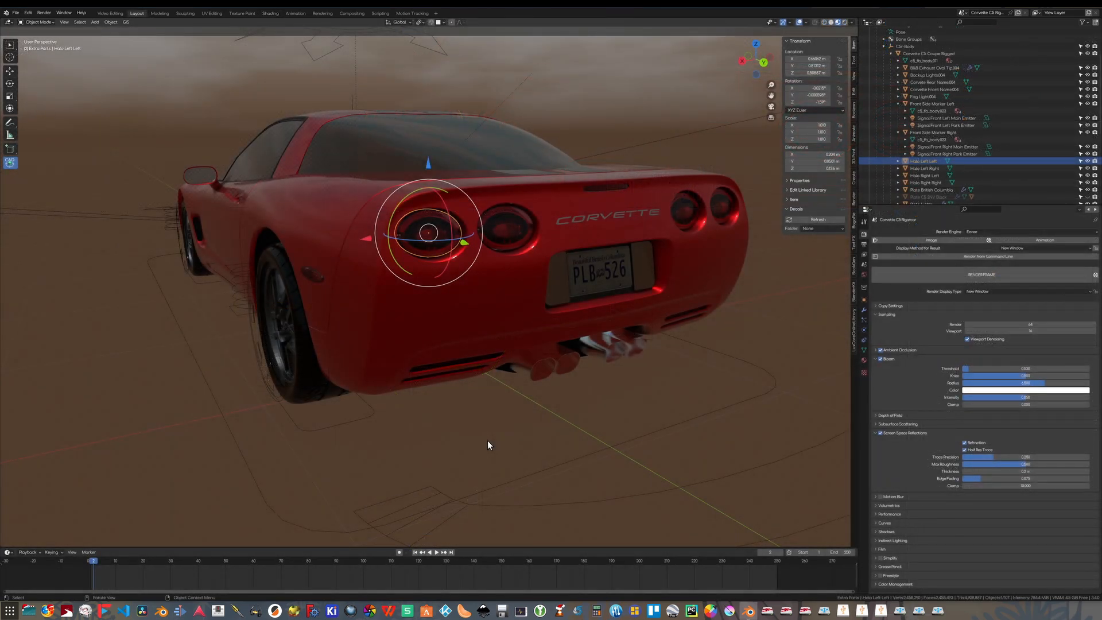
Check the front lights, and examine which material each of the four taillight halos uses.
middle_click_drag(487, 440, 521, 252)
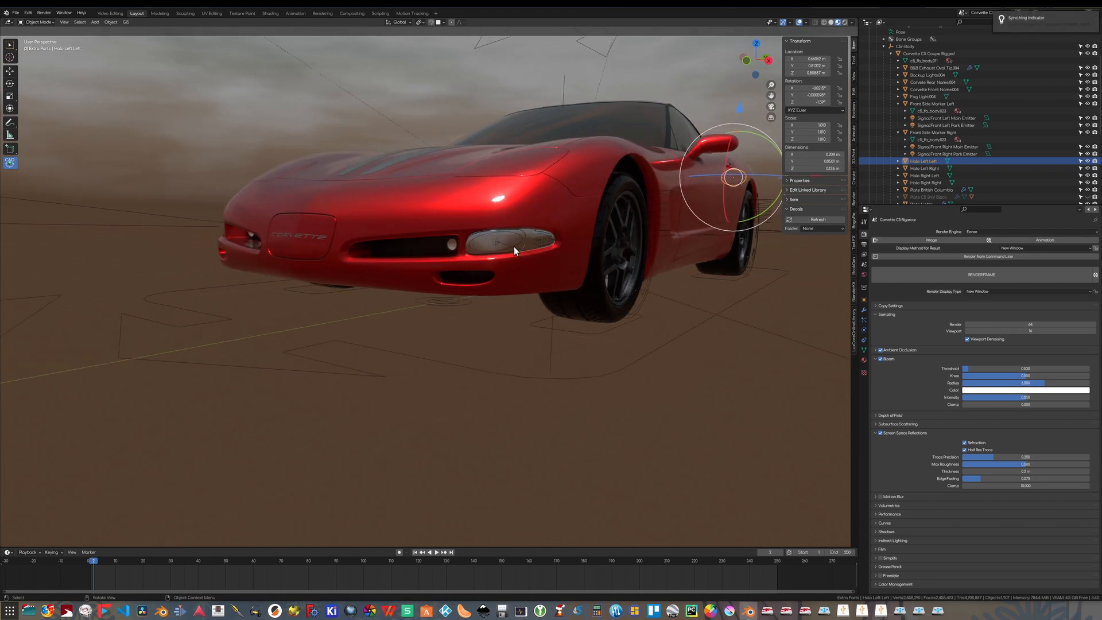
scroll(580, 326, "up", 5)
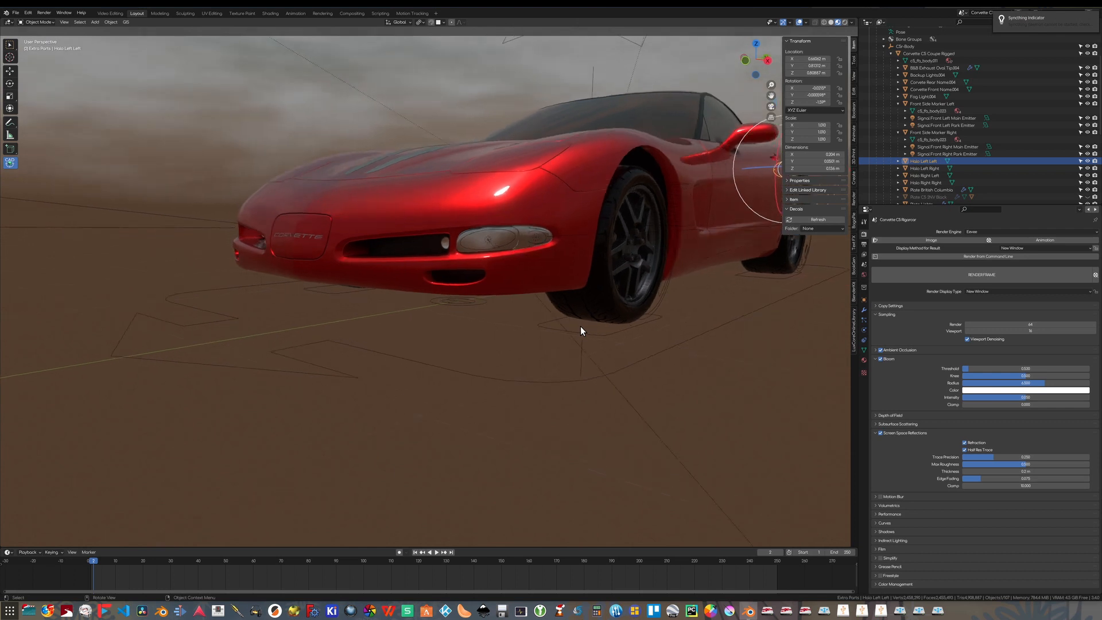
middle_click_drag(580, 327, 497, 233)
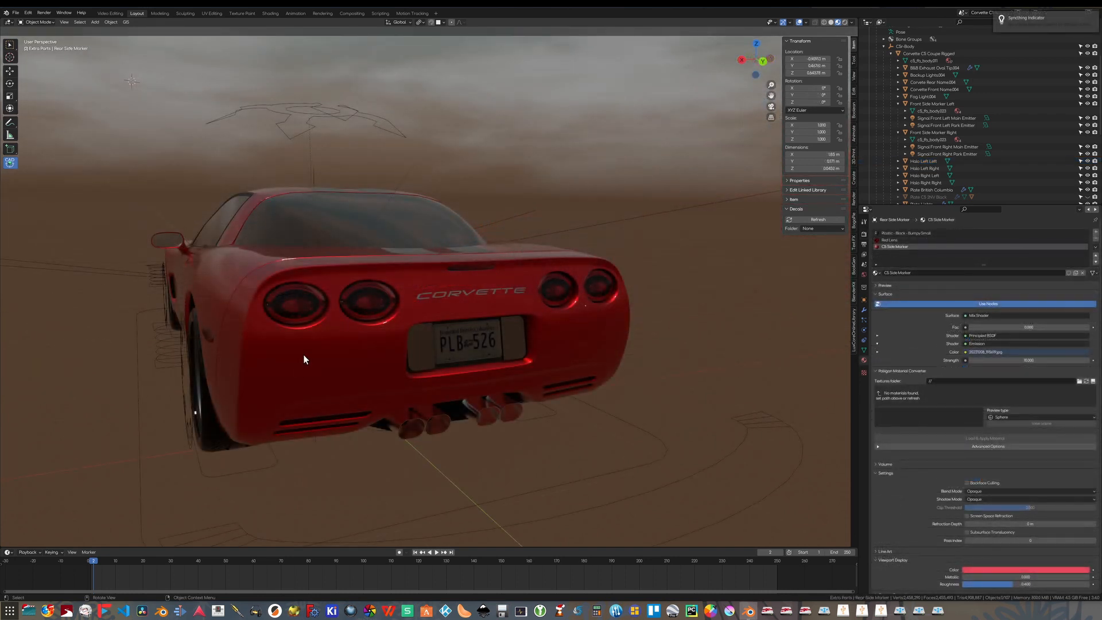
left_click(310, 312)
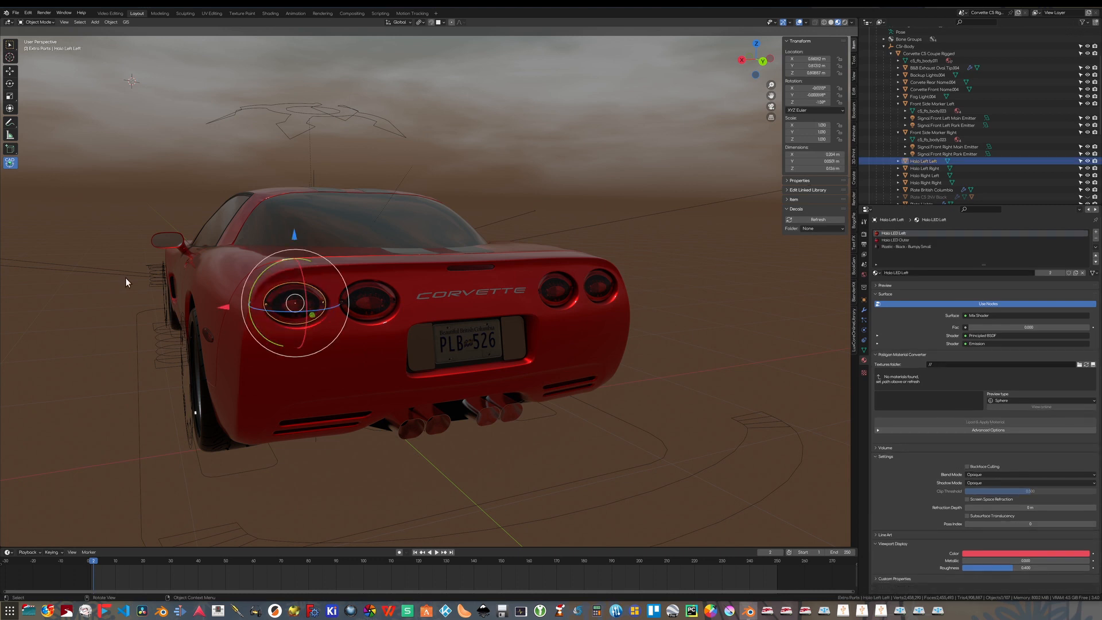
left_click(383, 304)
left_click(559, 295)
left_click(596, 290)
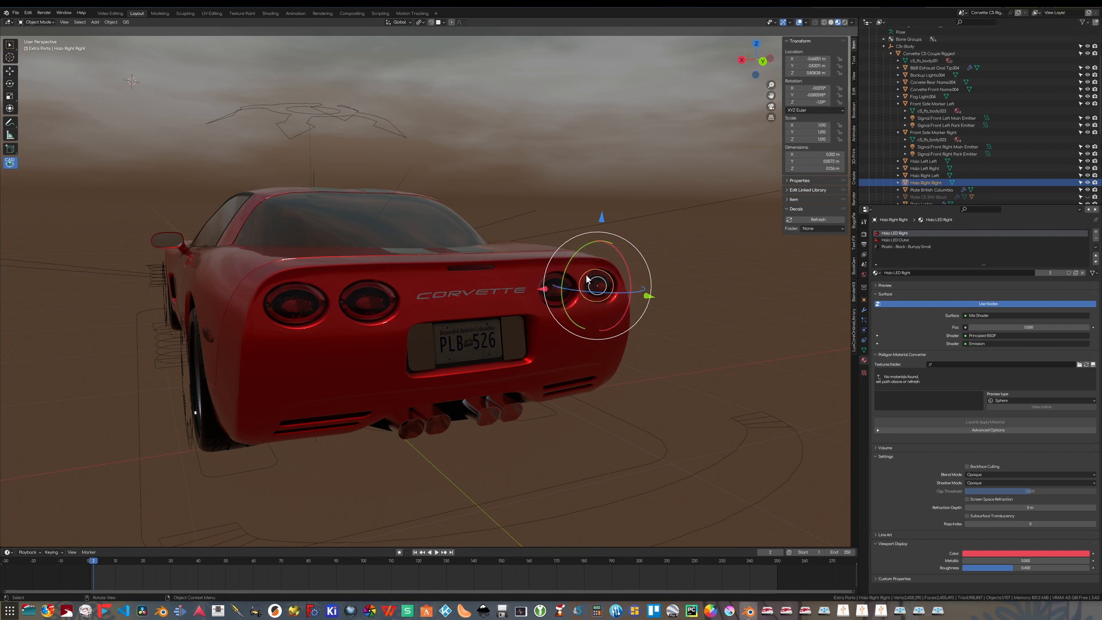
left_click(298, 313)
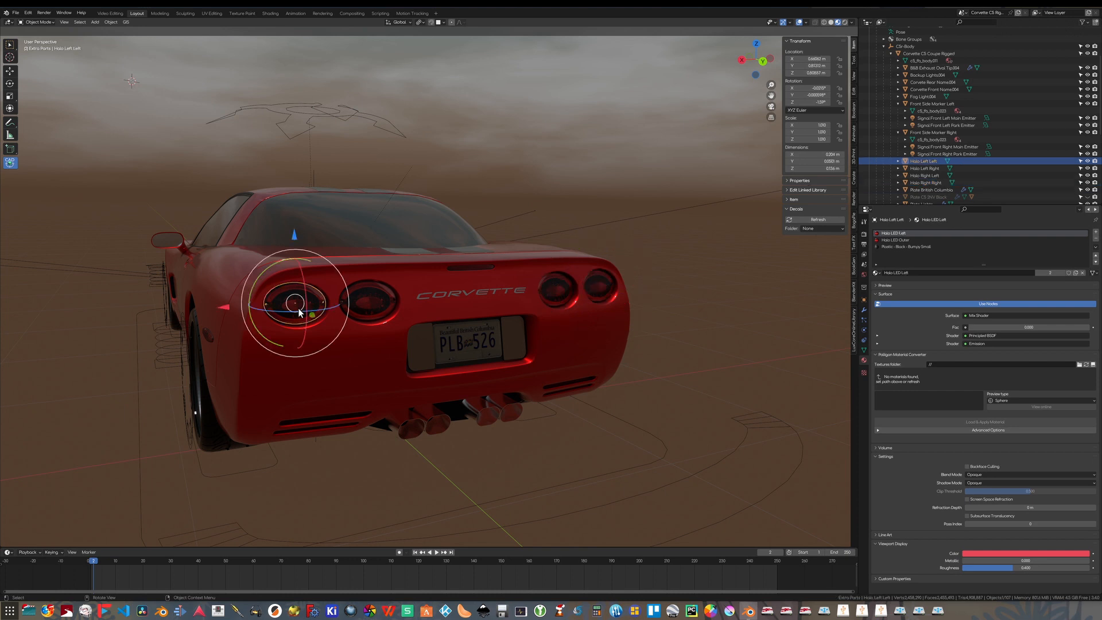
Test the outer right taillight's Halo LED Right material by raising its mix factor to 1 and returning it to 0.
left_click(602, 280)
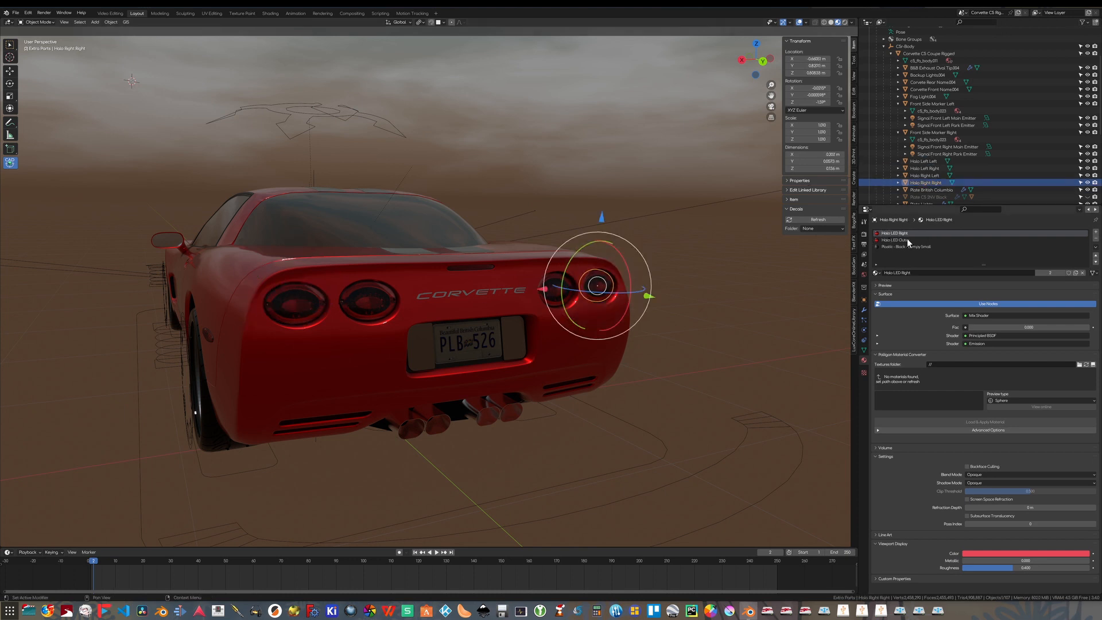
left_click_drag(1011, 326, 1089, 326)
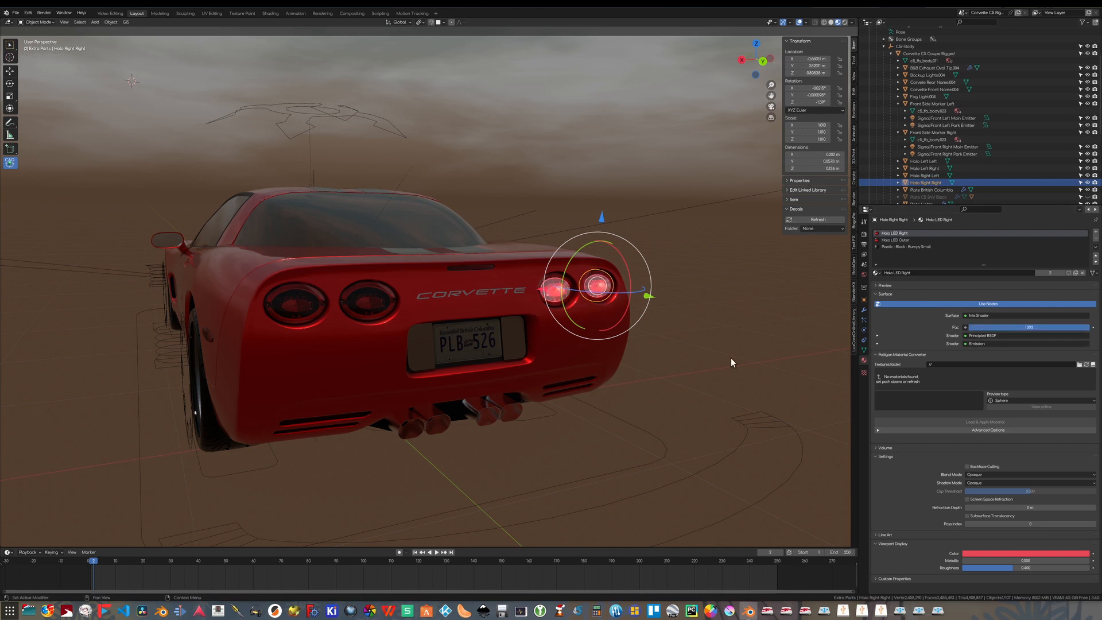
left_click(726, 376)
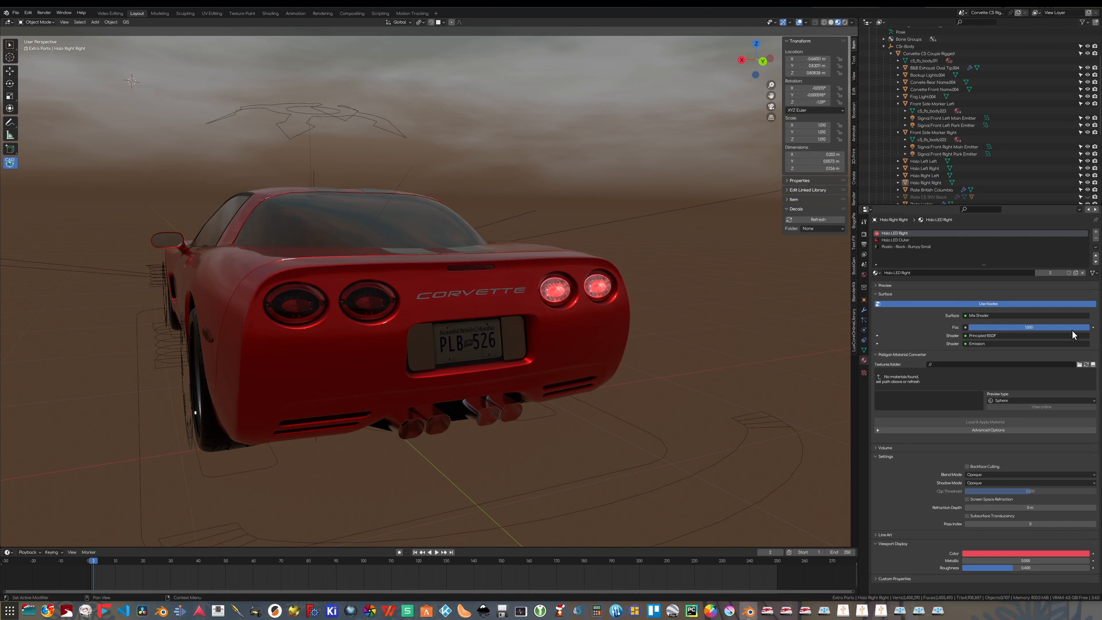
left_click_drag(1072, 327, 970, 327)
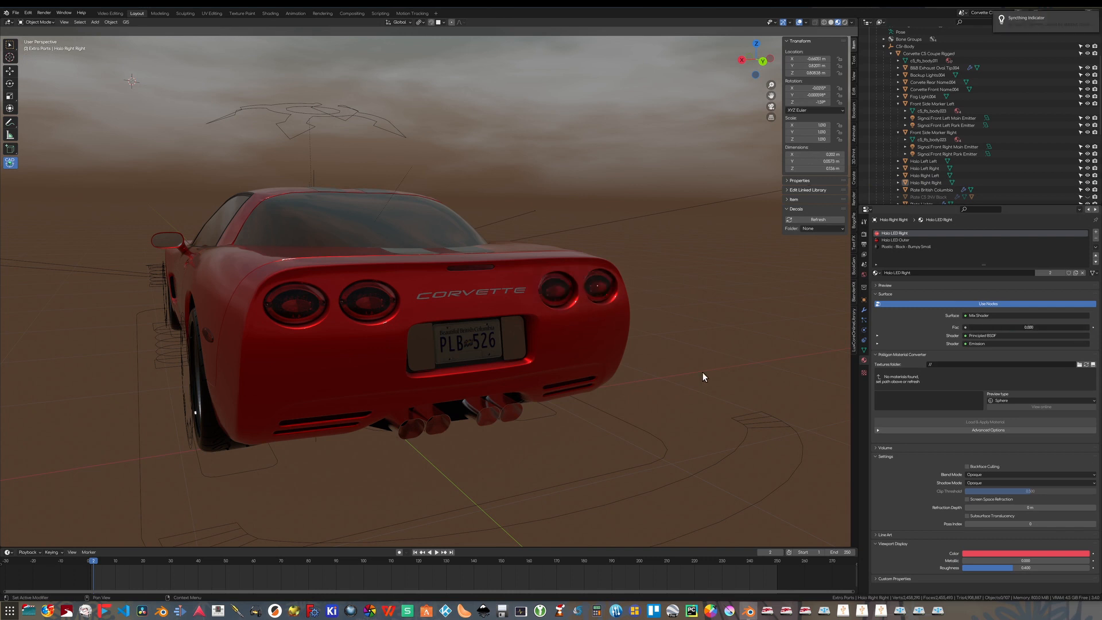
Select the Rear Side Marker object and examine the marker lights on both sides of the car.
middle_click_drag(487, 360, 227, 359)
left_click(248, 343)
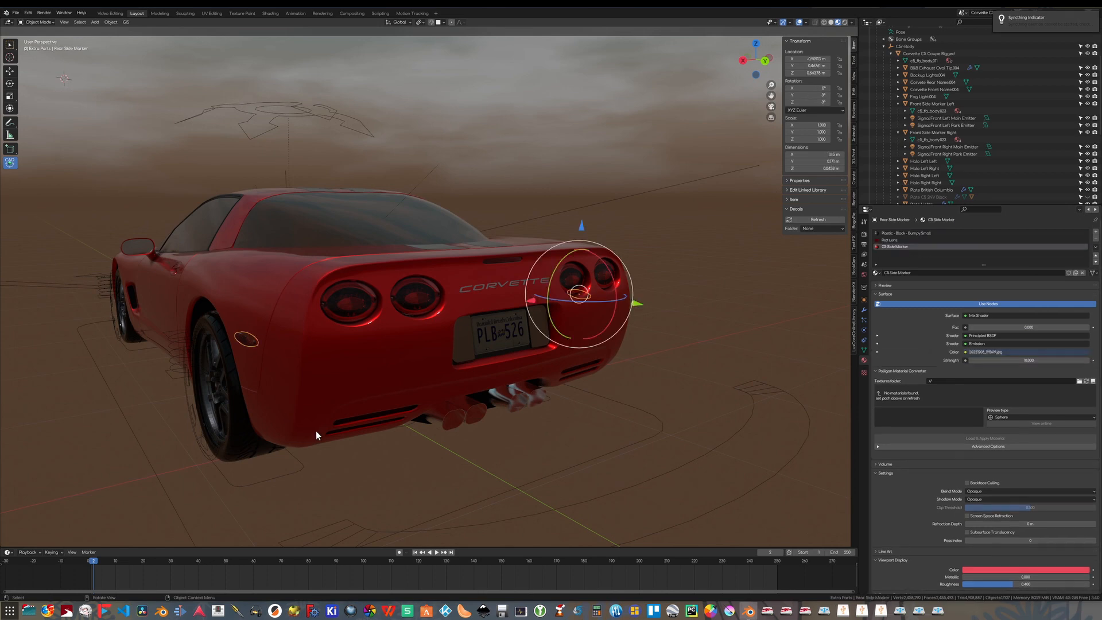
middle_click_drag(463, 450, 637, 380)
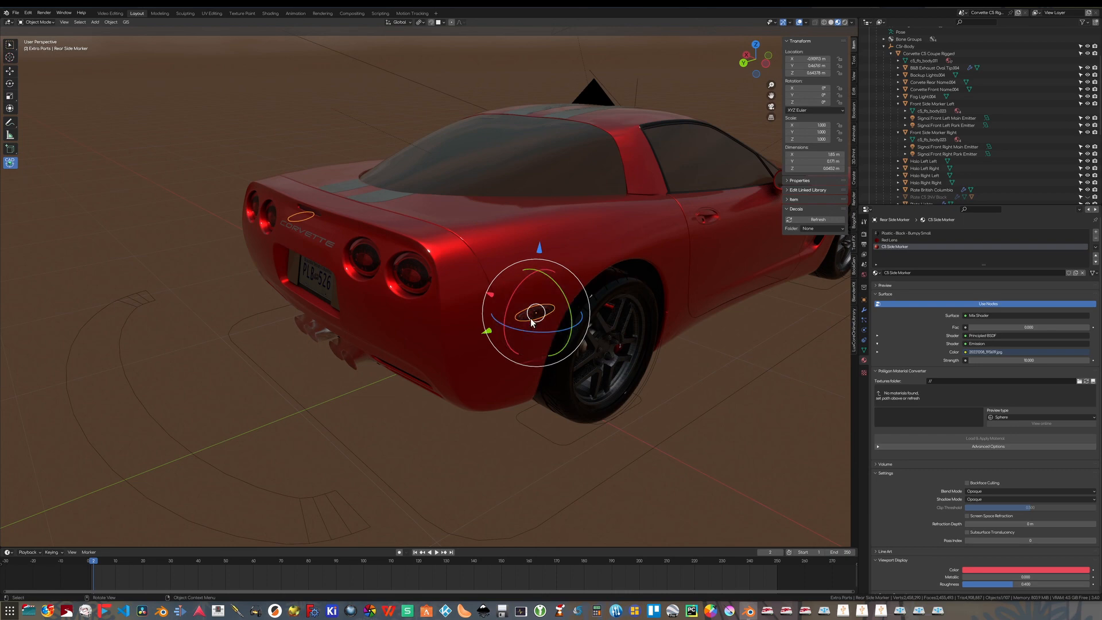
mouse_move(533, 348)
middle_mouse_down()
mouse_move(512, 319)
mouse_move(439, 397)
middle_mouse_up()
left_click(447, 418)
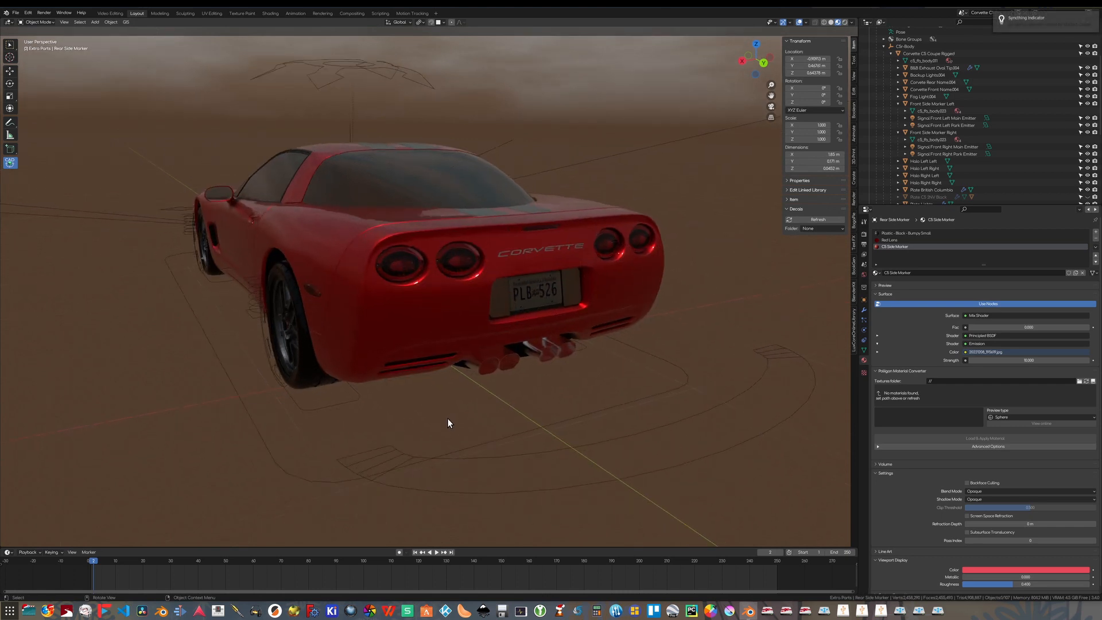
Select the car body and add a new custom property to the object.
left_click(436, 401)
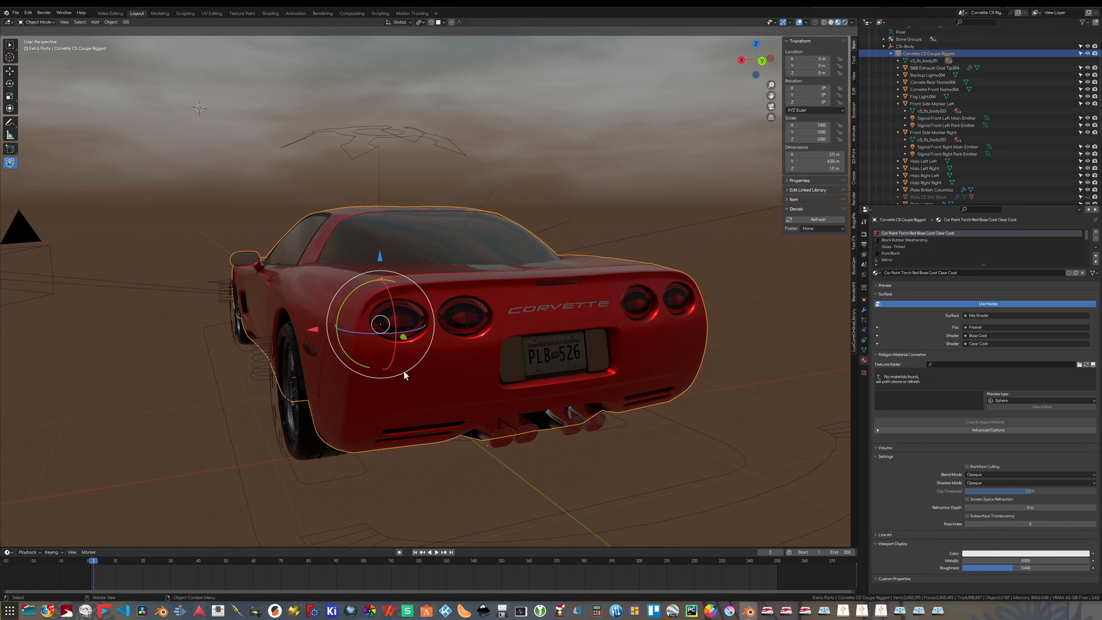
left_click(864, 300)
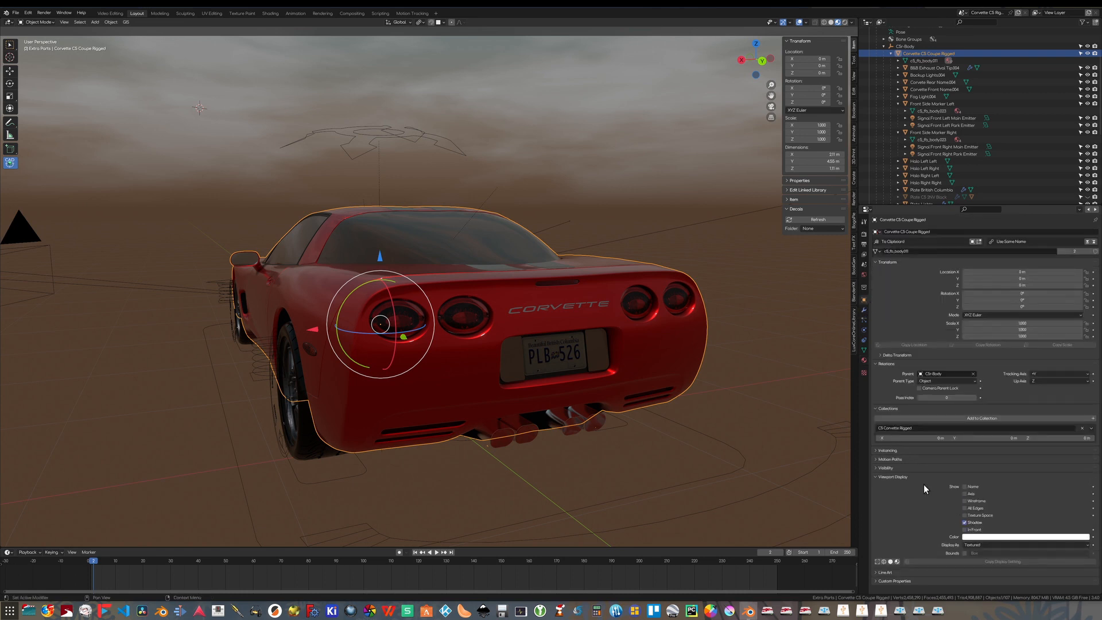
left_click(876, 581)
scroll(895, 541, "down", 1)
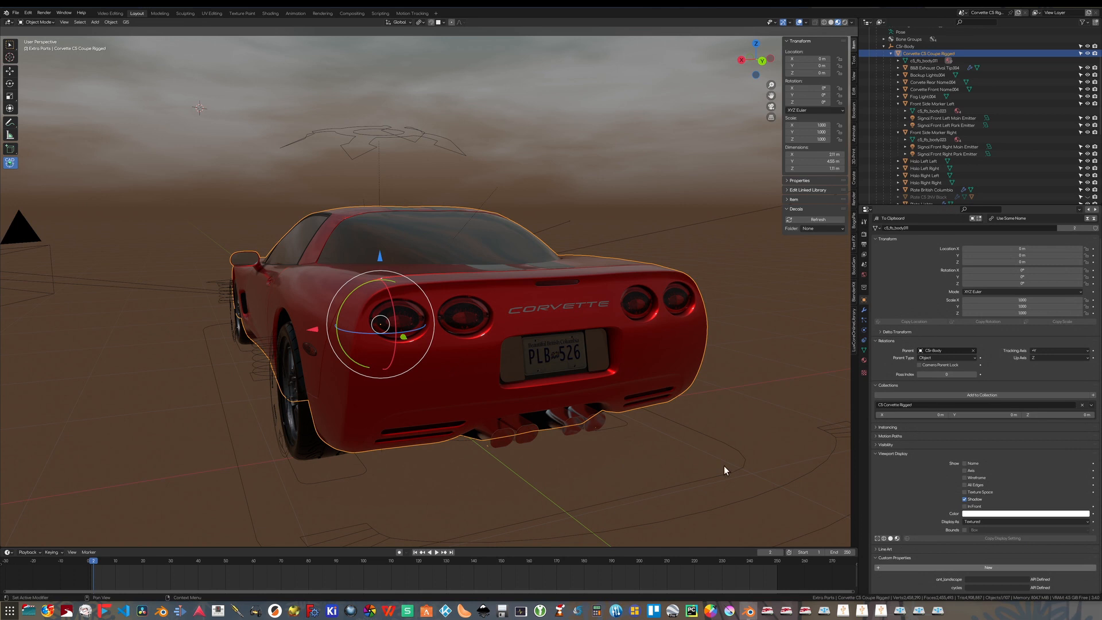
left_click(987, 566)
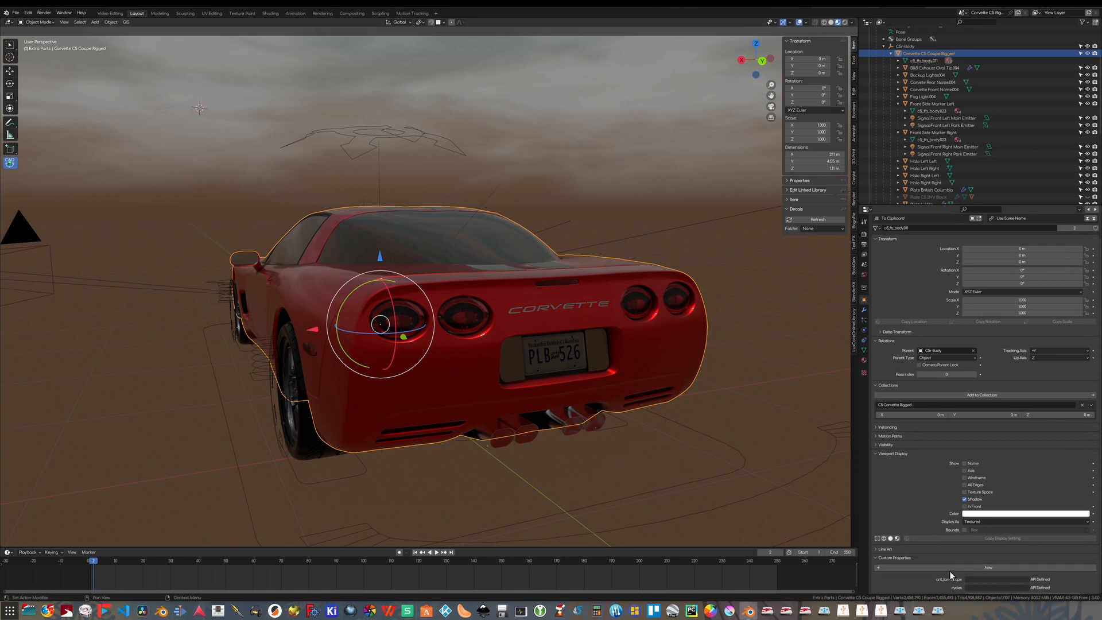
scroll(950, 574, "down", 1)
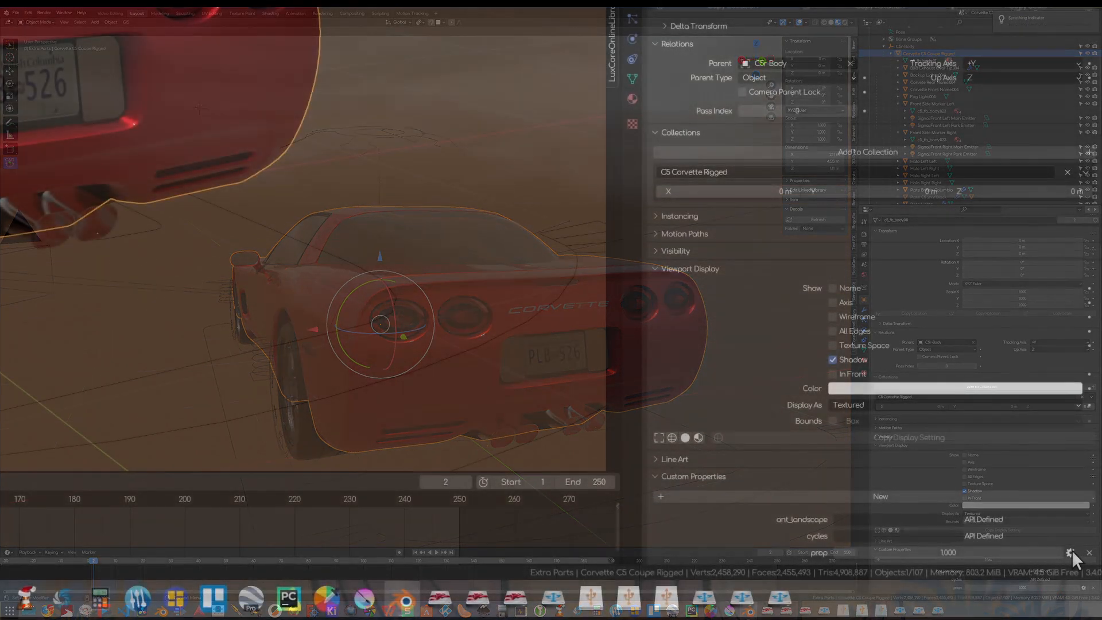
Make the new custom property an integer and name it Parking Lights.
left_click(1083, 588)
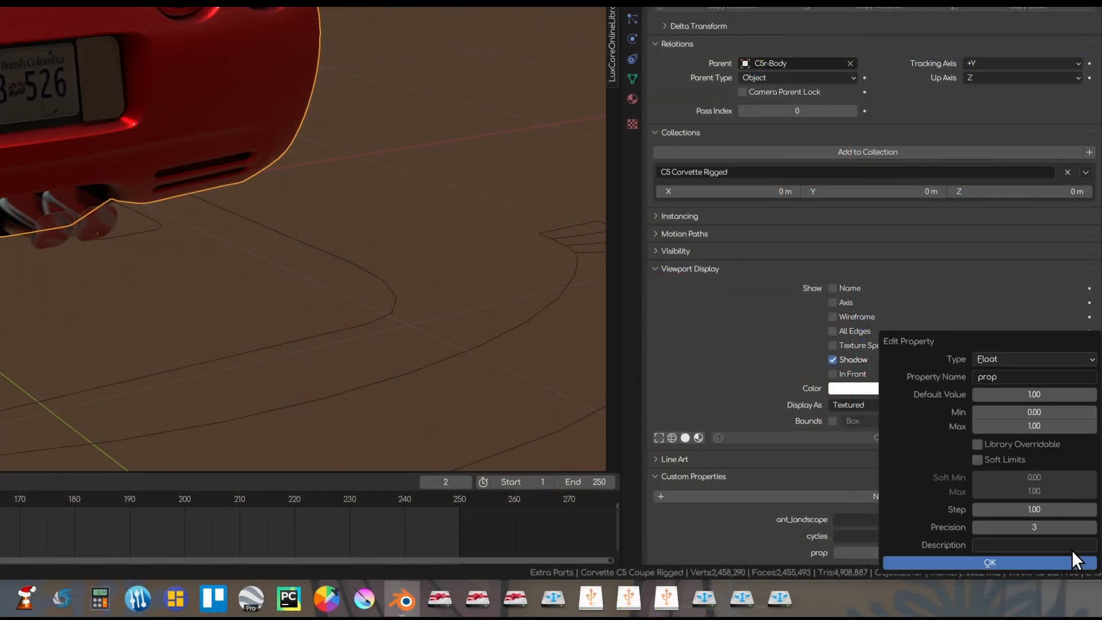
left_click(1010, 359)
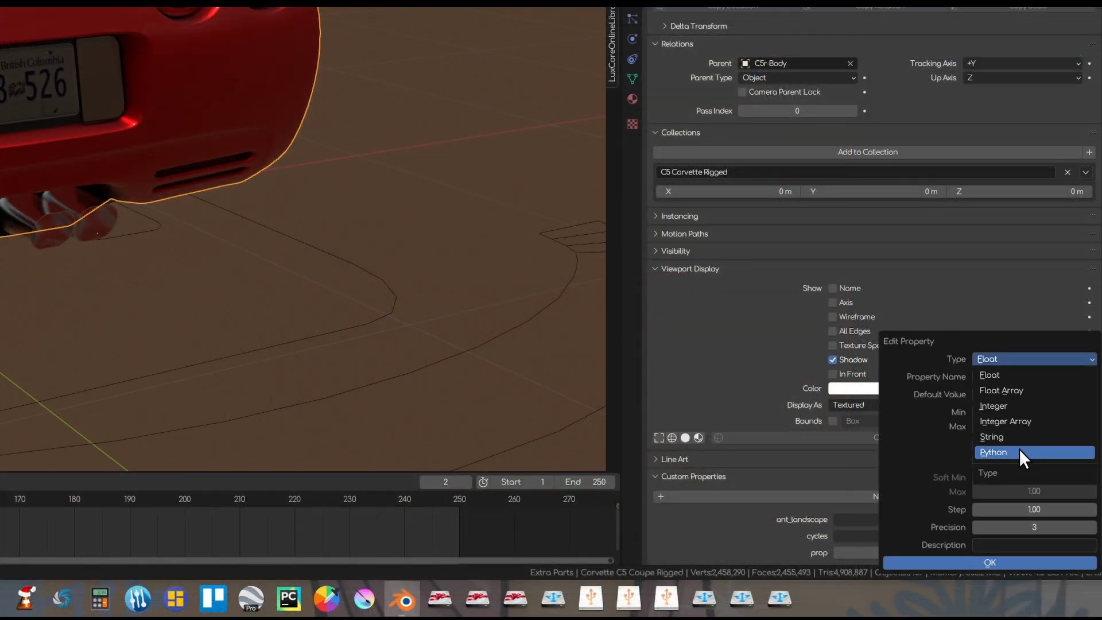
left_click(1013, 408)
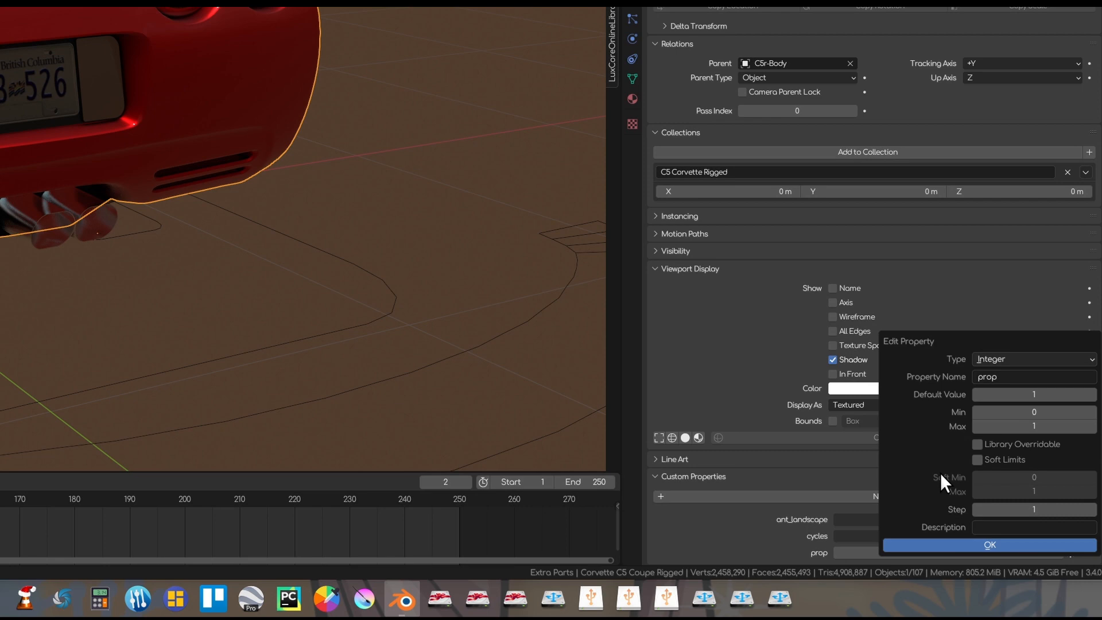
left_click(1016, 377)
type("Parking Lights")
left_click(968, 543)
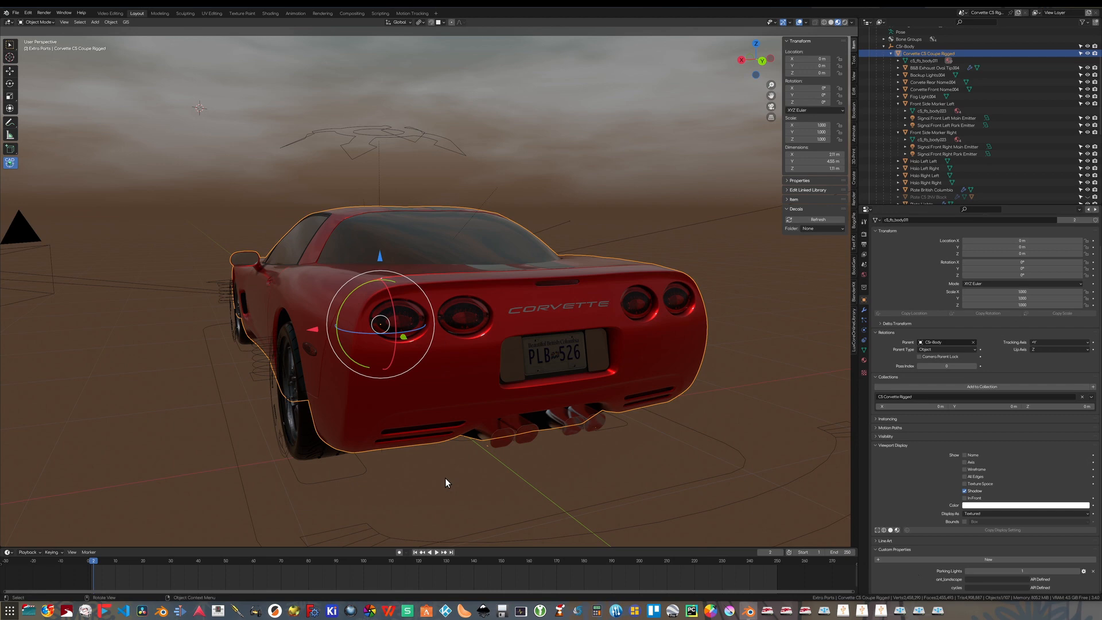
scroll(550, 356, "up", 10)
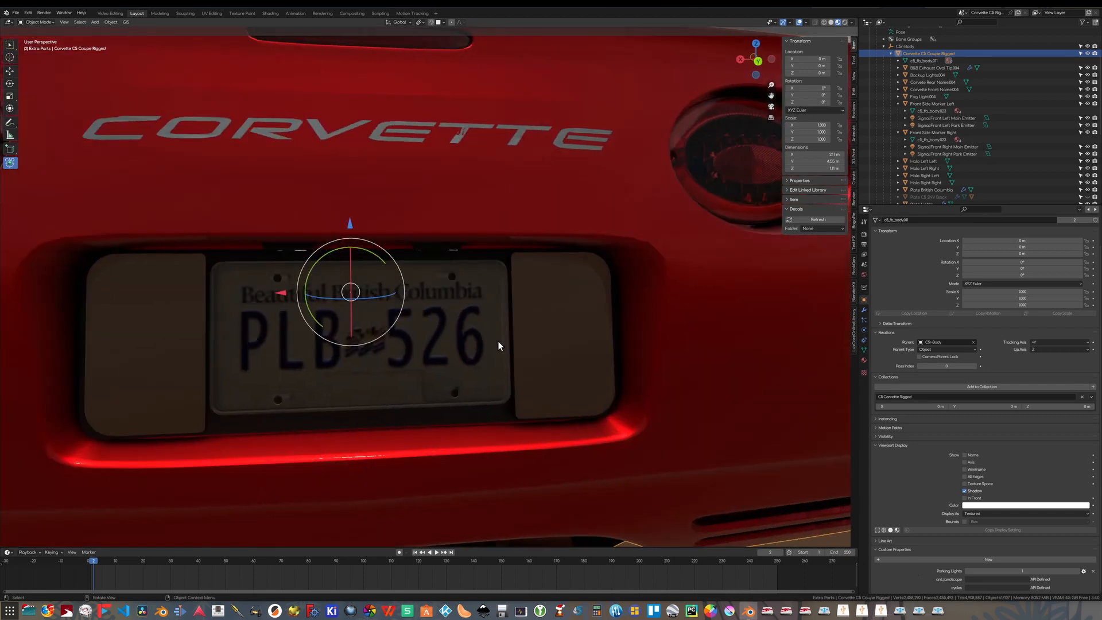
scroll(498, 338, "down", 5)
mouse_move(450, 347)
middle_mouse_down()
mouse_move(472, 290)
mouse_move(260, 315)
mouse_move(288, 372)
mouse_move(292, 342)
mouse_move(239, 357)
mouse_move(430, 367)
mouse_move(443, 334)
middle_mouse_up()
scroll(475, 290, "down", 5)
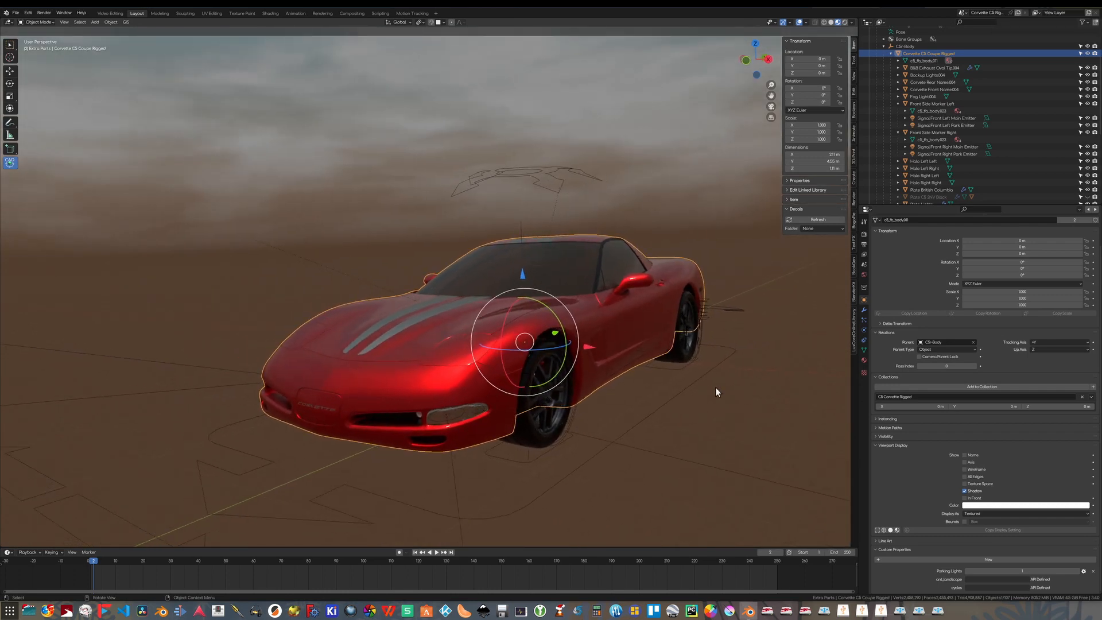
middle_click_drag(632, 394, 309, 422)
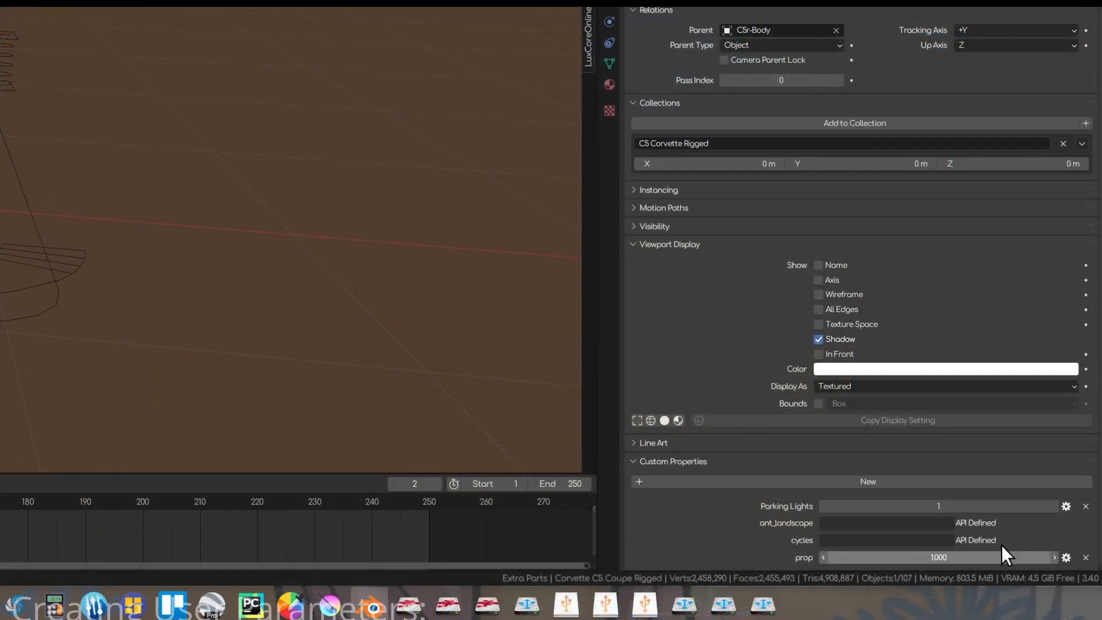
Set up another custom property on the body as an integer named Signal Left.
left_click(1084, 597)
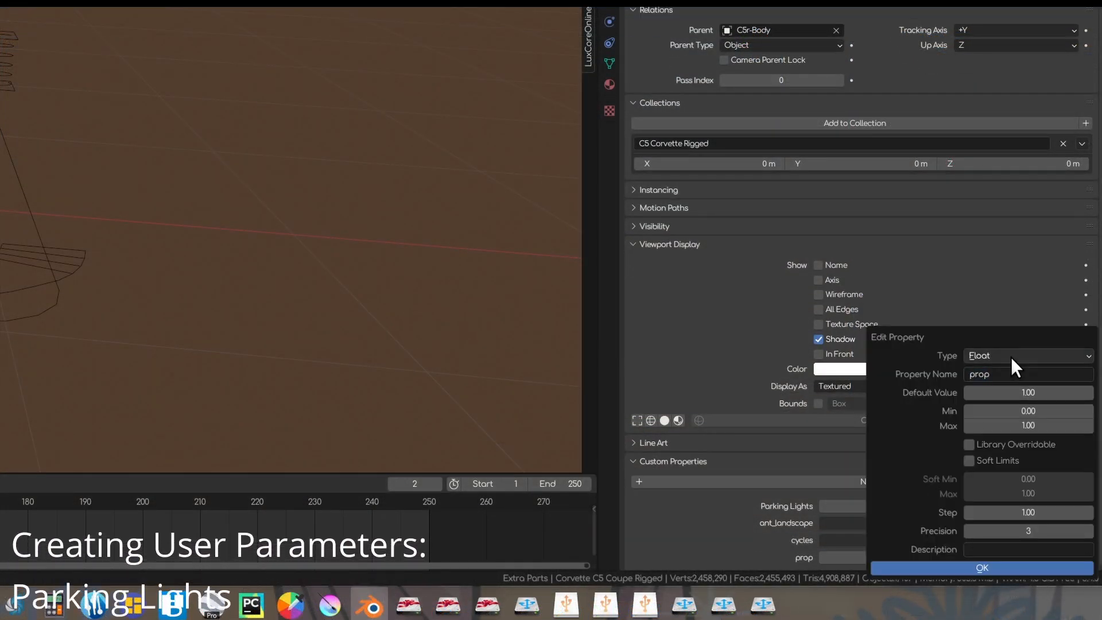
left_click(1011, 357)
left_click(1022, 436)
left_click(1010, 374)
type("Signal Left")
left_click(952, 552)
Add an integer custom property named Signal Right to the body.
left_click(955, 481)
scroll(1071, 558, "down", 1)
left_click(1068, 558)
left_click(975, 356)
left_click(999, 403)
left_click(1010, 374)
type("Signal Right")
left_click(977, 550)
Add an integer custom property named Brakes to the body.
left_click(888, 461)
scroll(1071, 557, "down", 1)
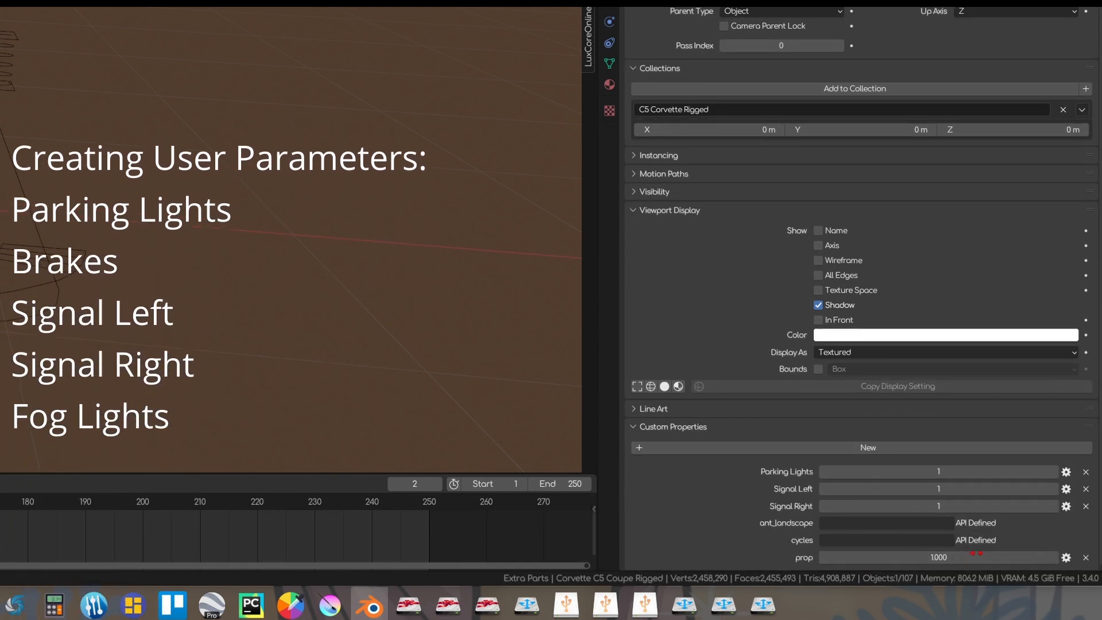
left_click(1066, 558)
left_click(1025, 356)
left_click(1000, 403)
left_click(1010, 373)
type("Brakes")
left_click(942, 550)
Add an integer custom property named Fog to the body.
left_click(861, 448)
scroll(1070, 558, "down", 1)
left_click(1070, 558)
left_click(1002, 356)
left_click(986, 404)
left_click(1010, 373)
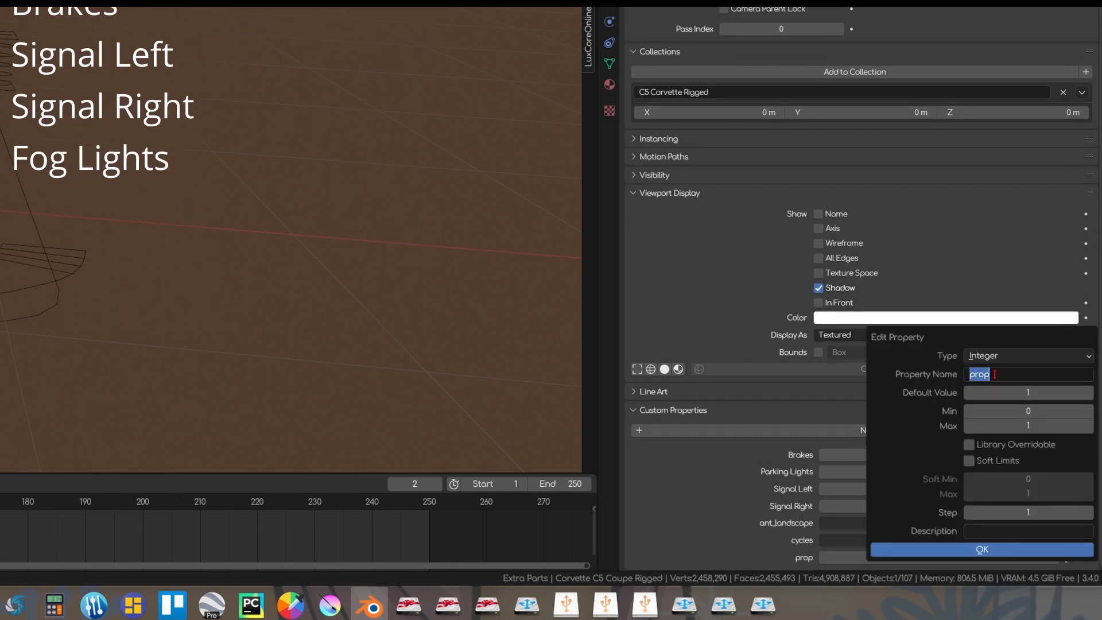
type("Fog")
left_click(945, 549)
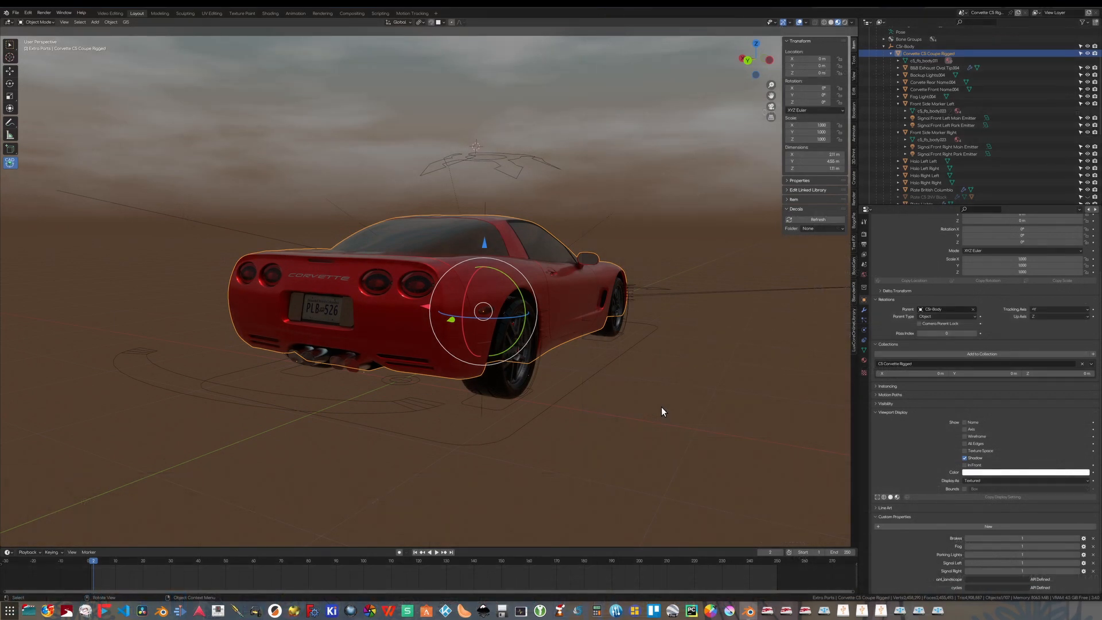
Add an integer custom property named Flasher to the body and save the file.
left_click(993, 525)
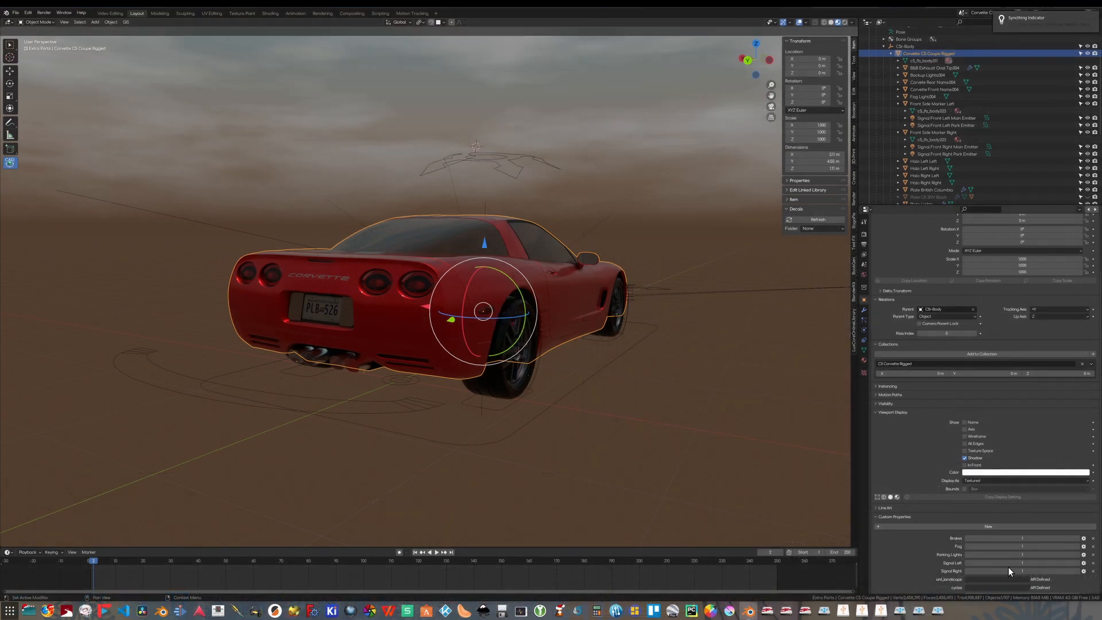
left_click(1083, 588)
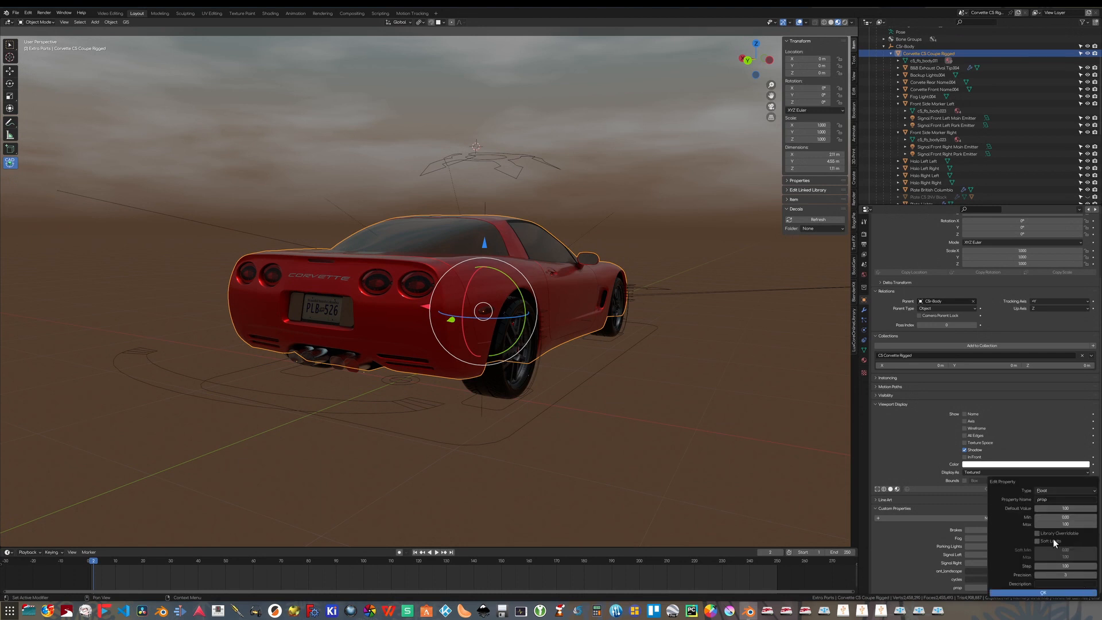
left_click(1051, 494)
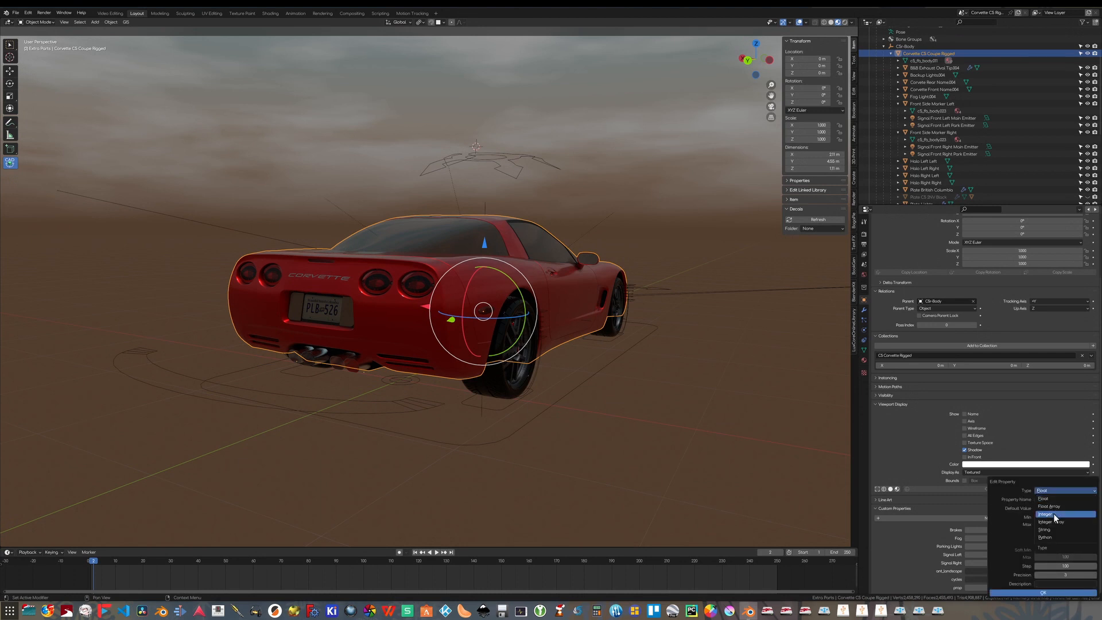
left_click(1053, 501)
left_click(1052, 500)
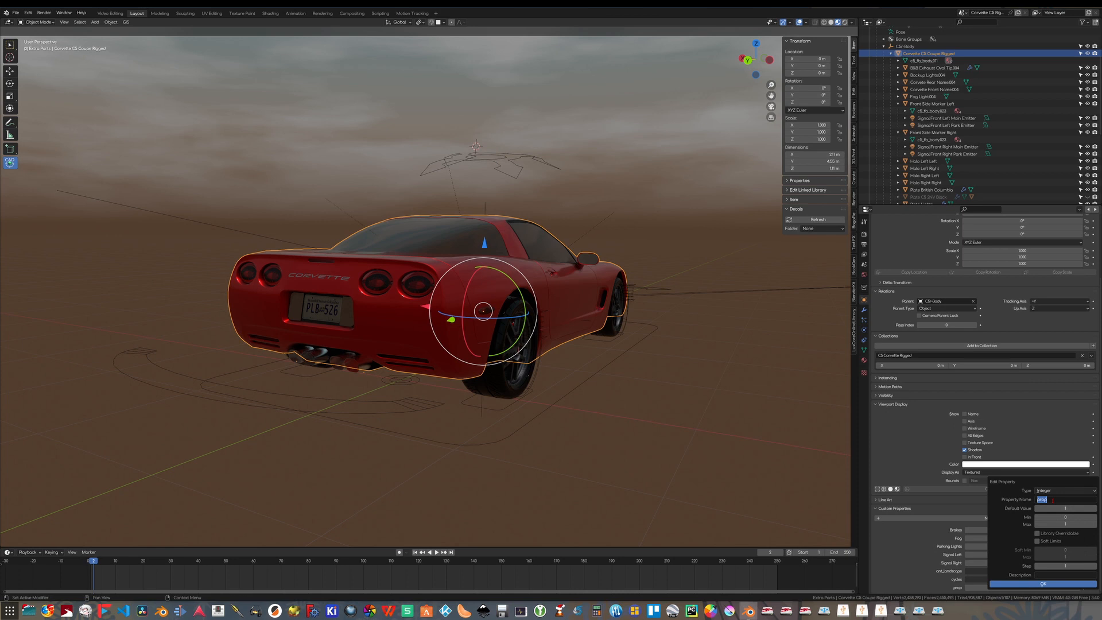
type("Flasher")
left_click(1039, 584)
key("ctrl+s")
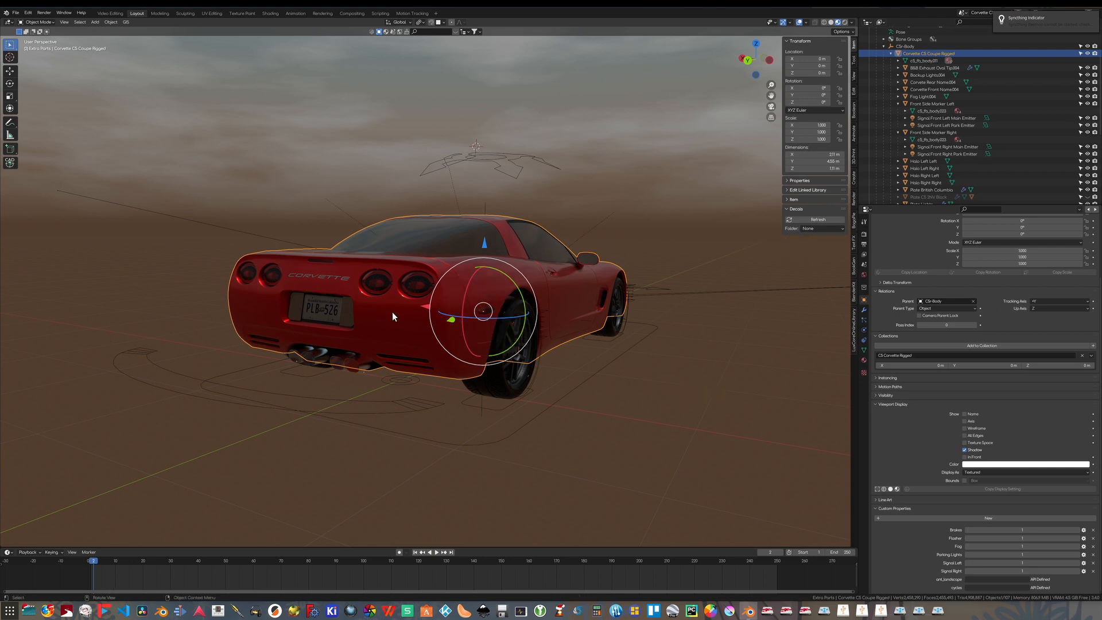
Show the body's custom properties in the 3D viewport's sidebar and widen it so their names are readable.
left_click(788, 180)
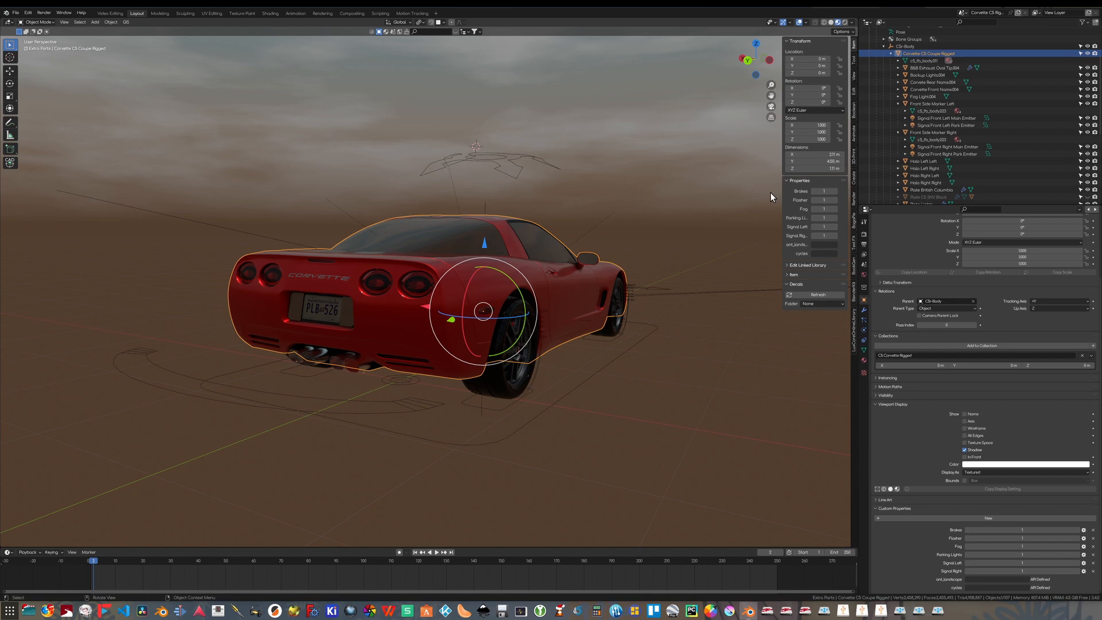
left_click_drag(782, 193, 754, 193)
left_click(746, 187)
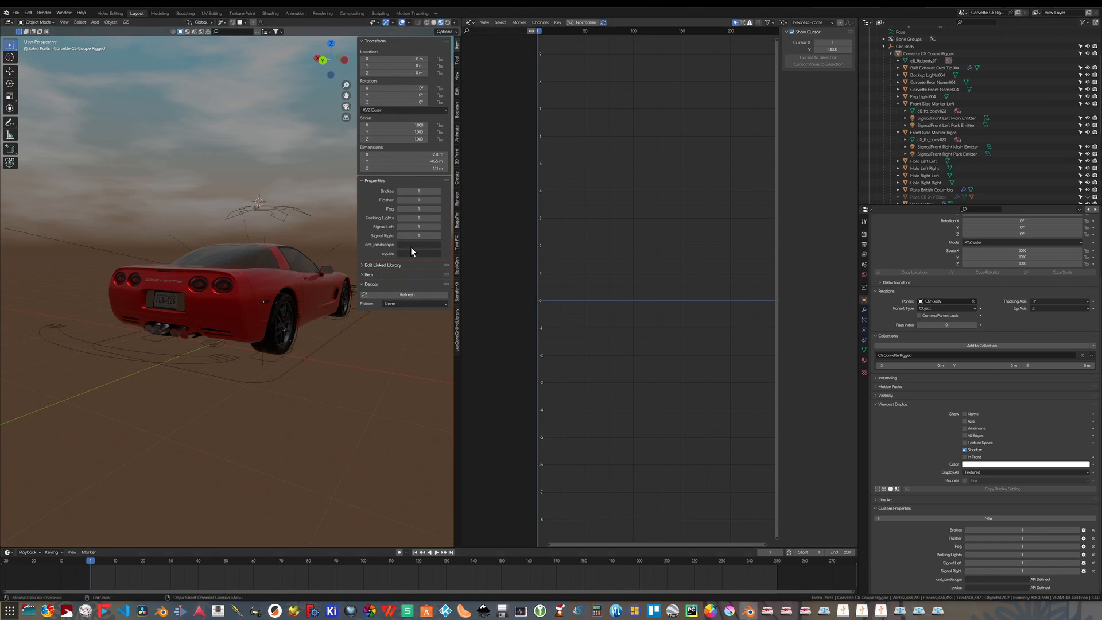
Set the Flasher property to 1 and insert a keyframe for it at frame 1.
left_click(413, 200)
key("BackSpace")
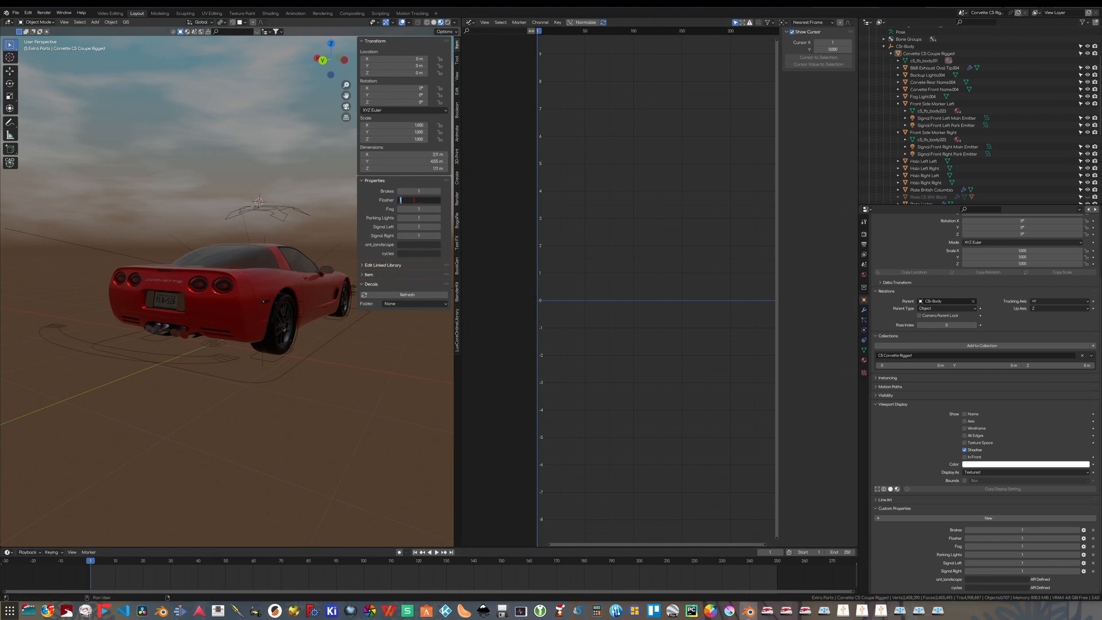
type("1")
key("Return")
key("i")
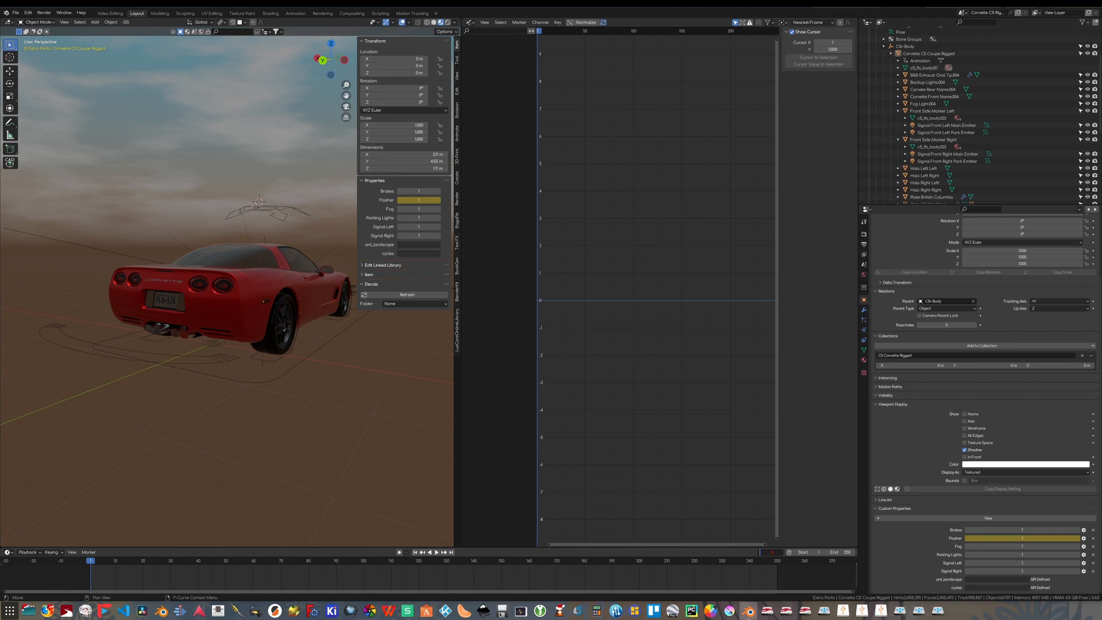
Go to frame 8 (24*0.33), set the Flasher property to 0 and insert a keyframe.
type("24*0.33")
key("Return")
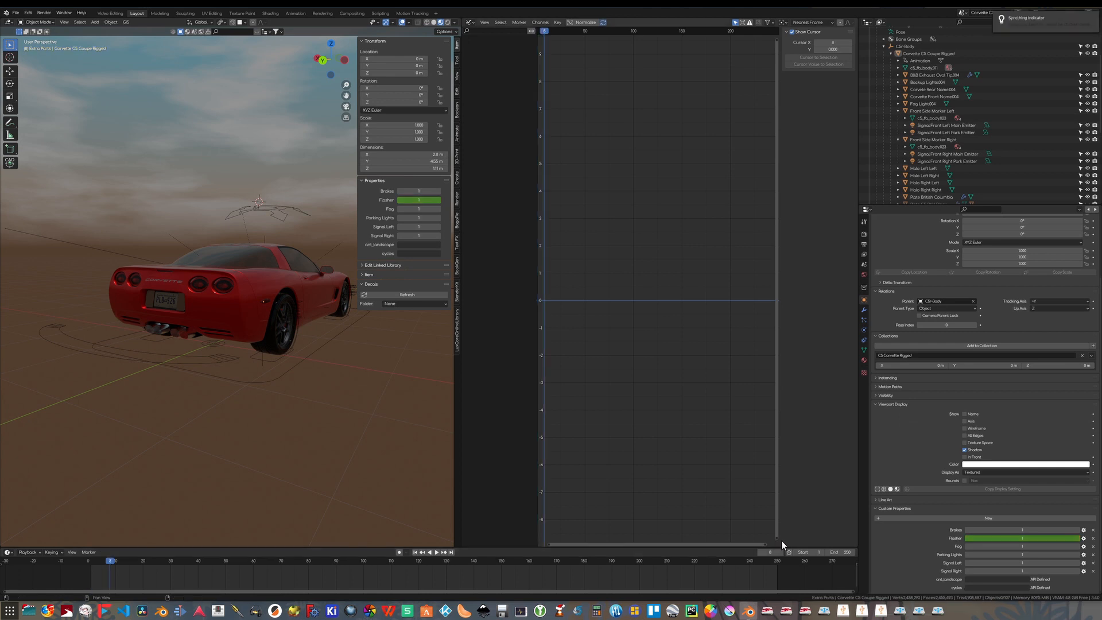
left_click(414, 201)
type("0")
key("Return")
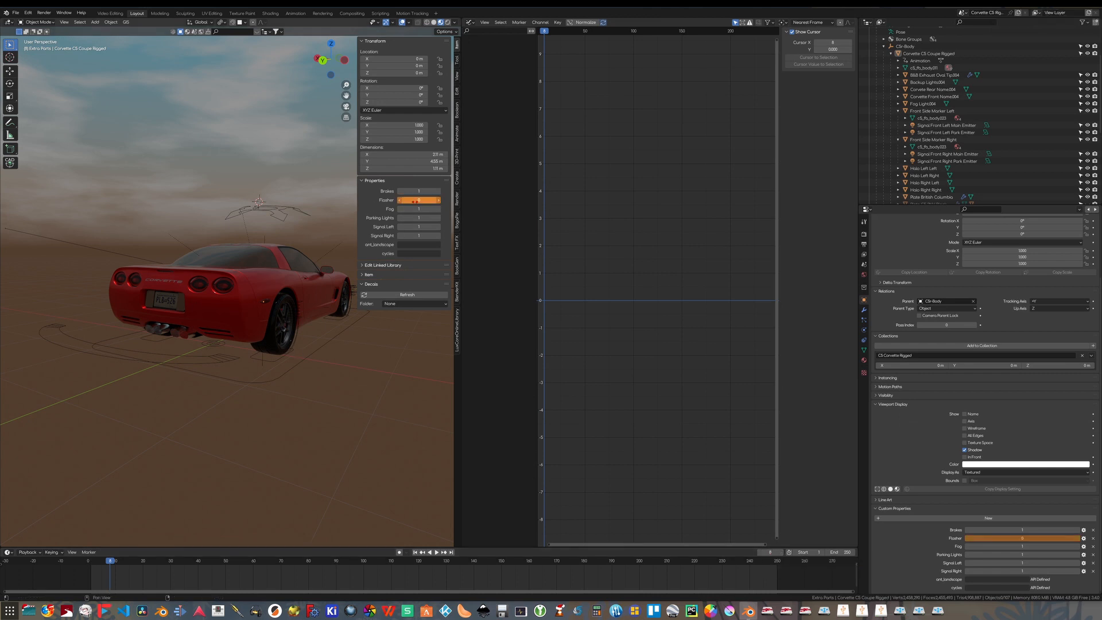
key("i")
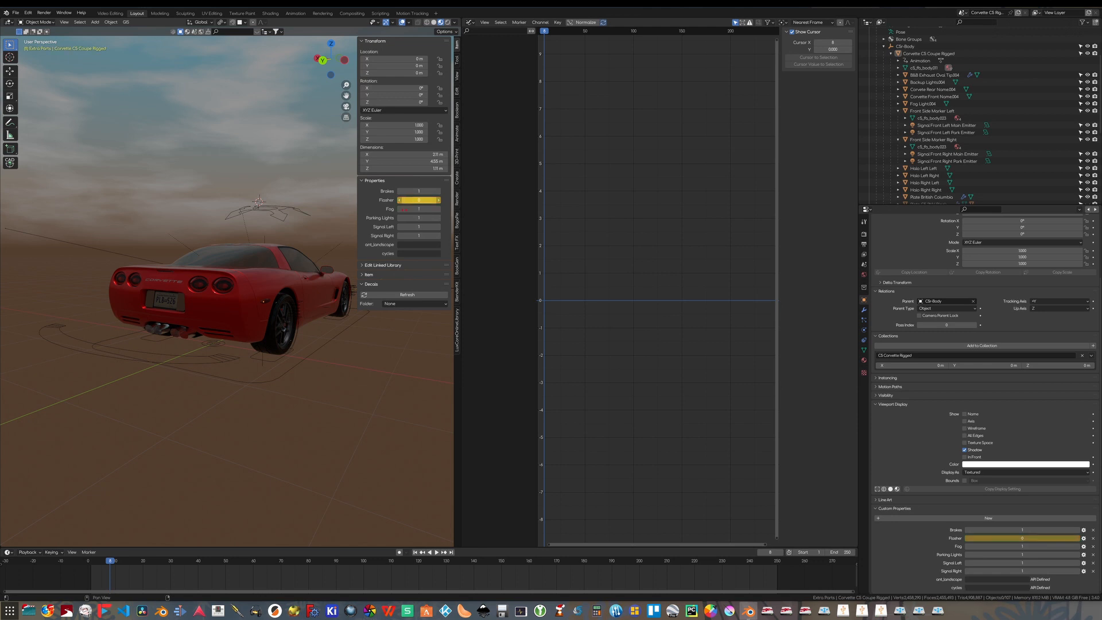
Enable auto keying, and make the Graph Editor list channels of unselected objects to select the Flasher curve.
left_click(399, 552)
key("Home")
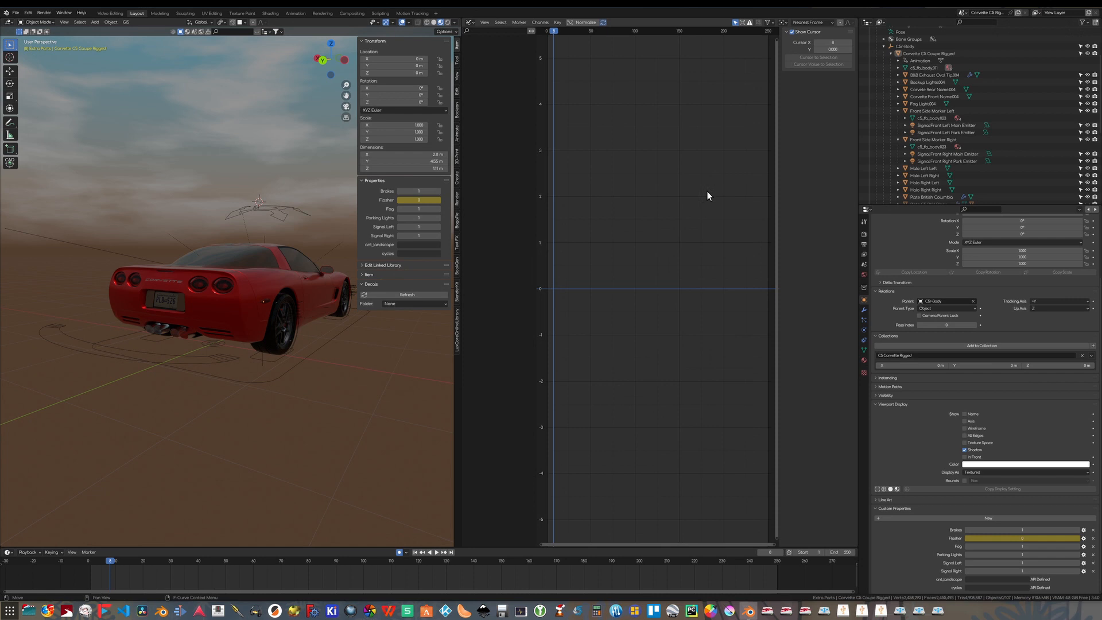
left_click(737, 23)
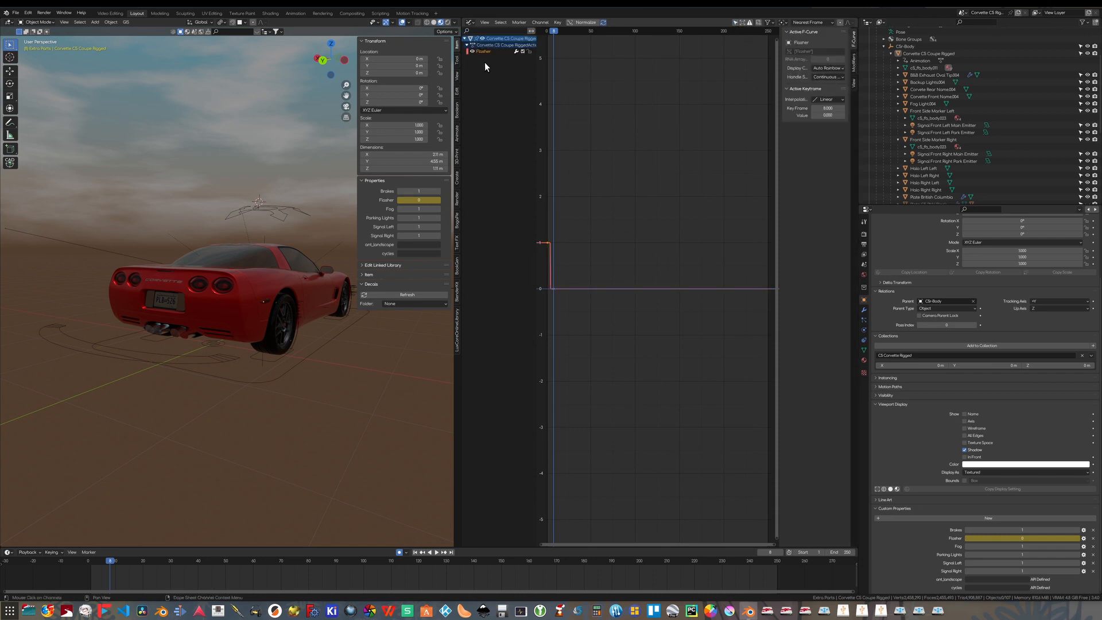
left_click(484, 51)
Go to frame 16 and key the Flasher property at a value of 1.
left_click(770, 552)
type("16")
key("Return")
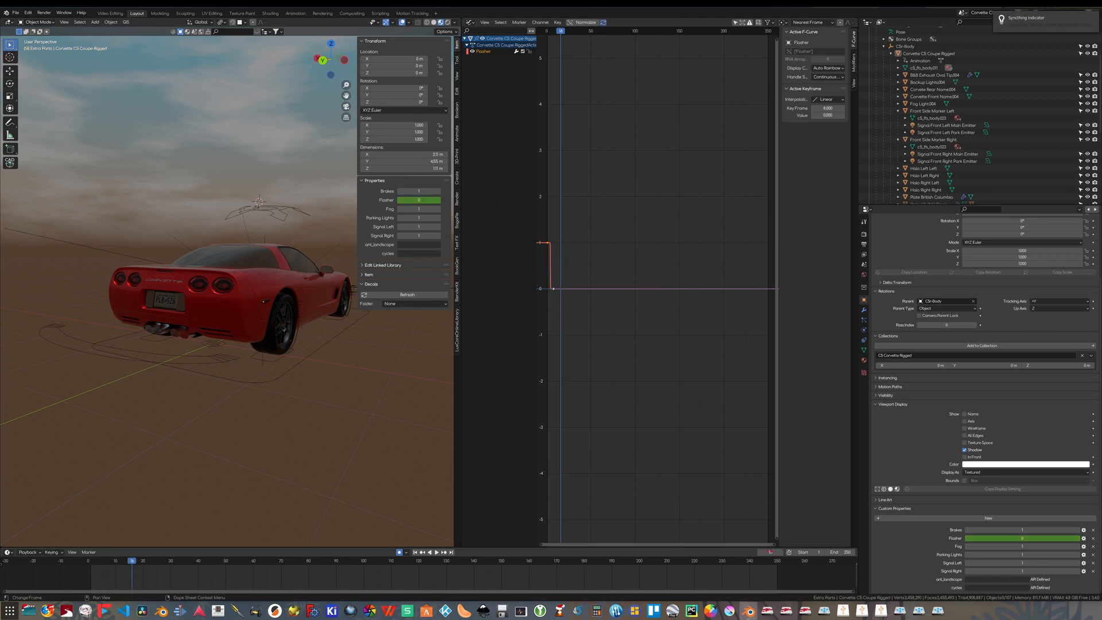
left_click(415, 199)
type("1")
key("Return")
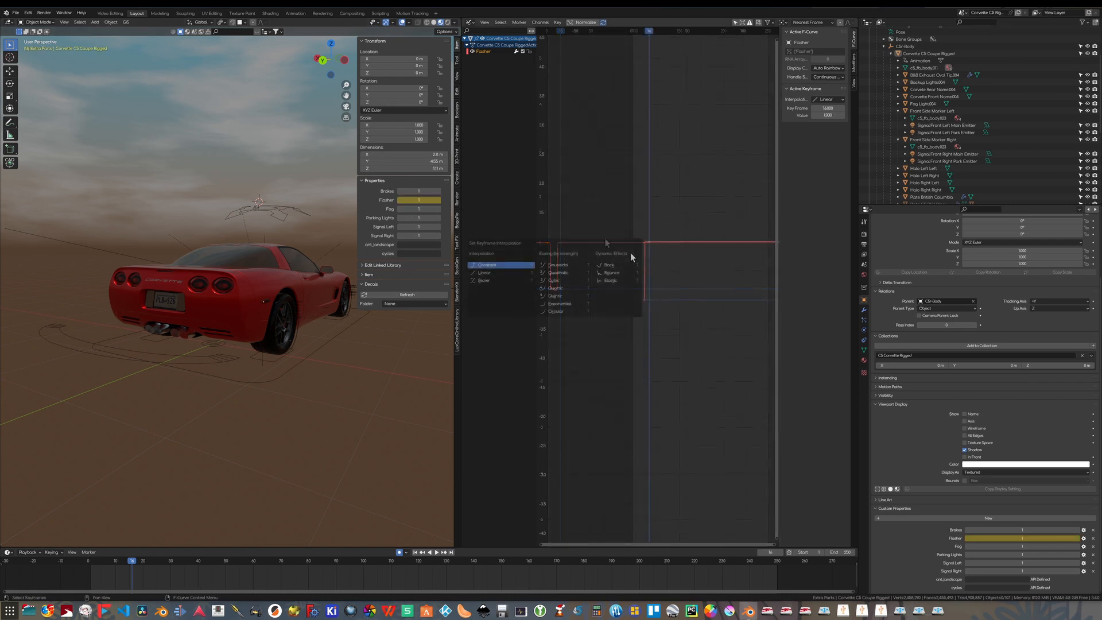
Set the Flasher keyframes to Constant interpolation and zoom in on the curve.
left_click(486, 266)
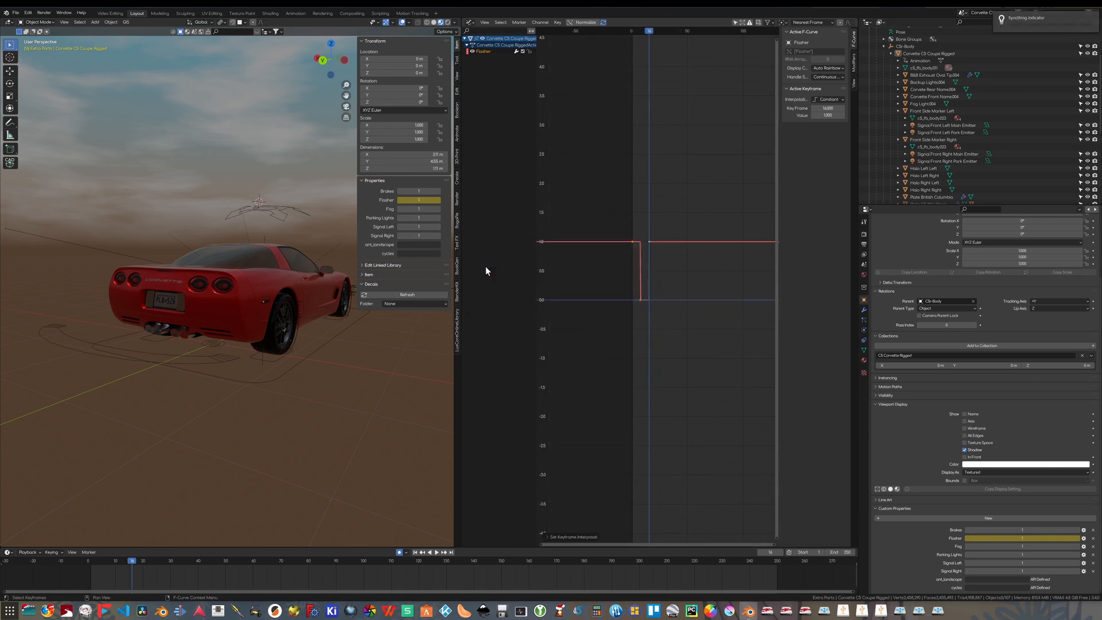
middle_click_drag(666, 266, 620, 269)
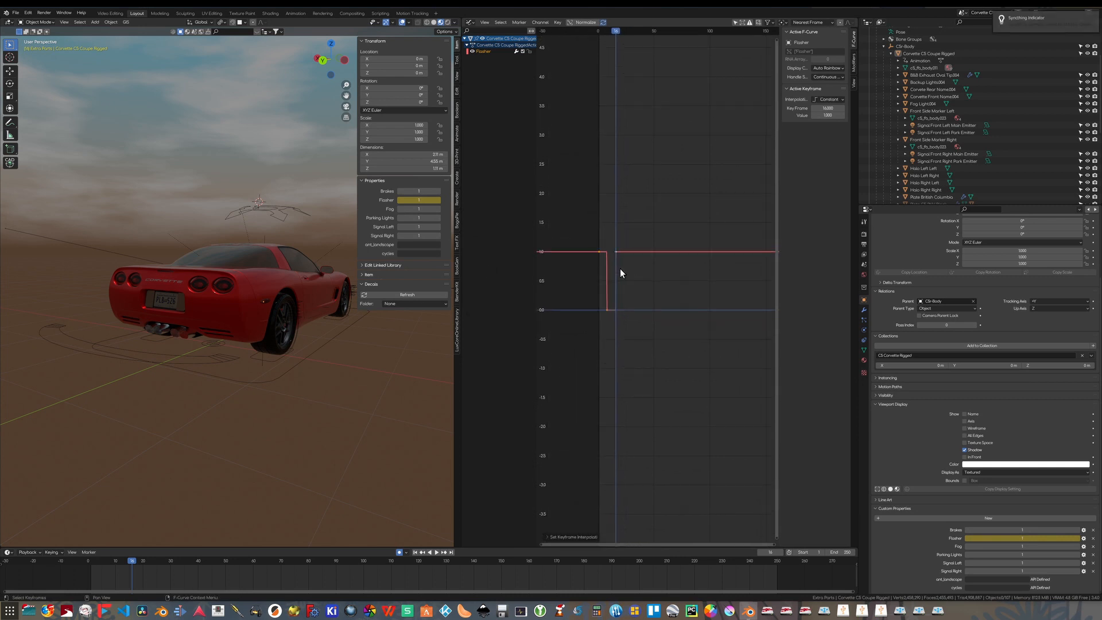
scroll(612, 268, "up", 2)
scroll(602, 281, "up", 1)
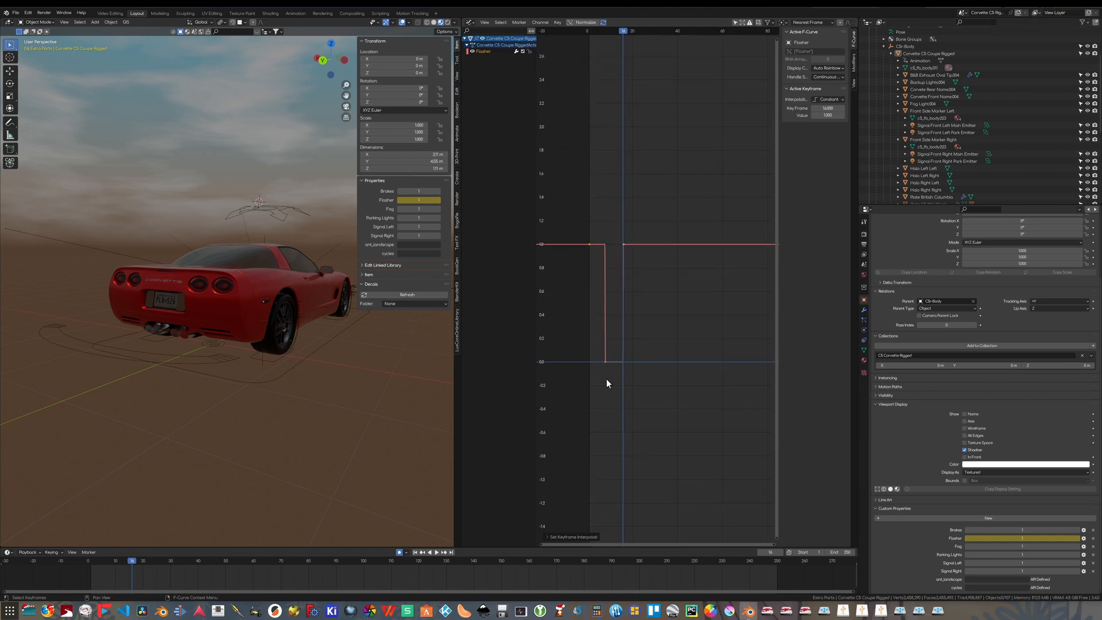
Add a Cycles modifier to the Flasher curve so its on-off pattern repeats.
scroll(617, 331, "down", 2)
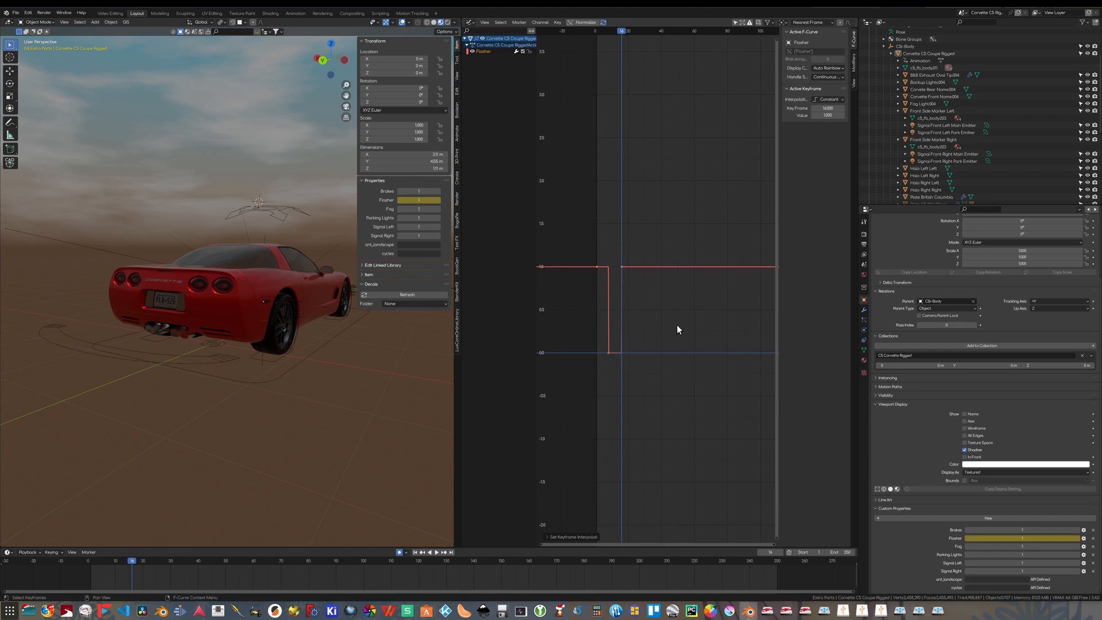
left_click(854, 64)
left_click(823, 34)
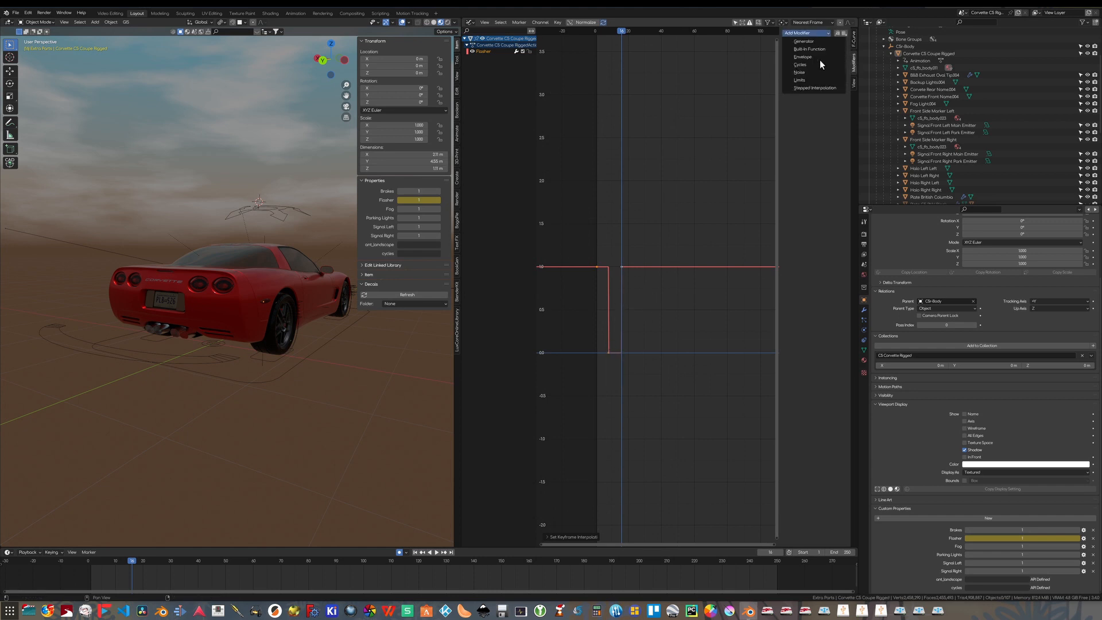
left_click(800, 65)
scroll(712, 331, "down", 2)
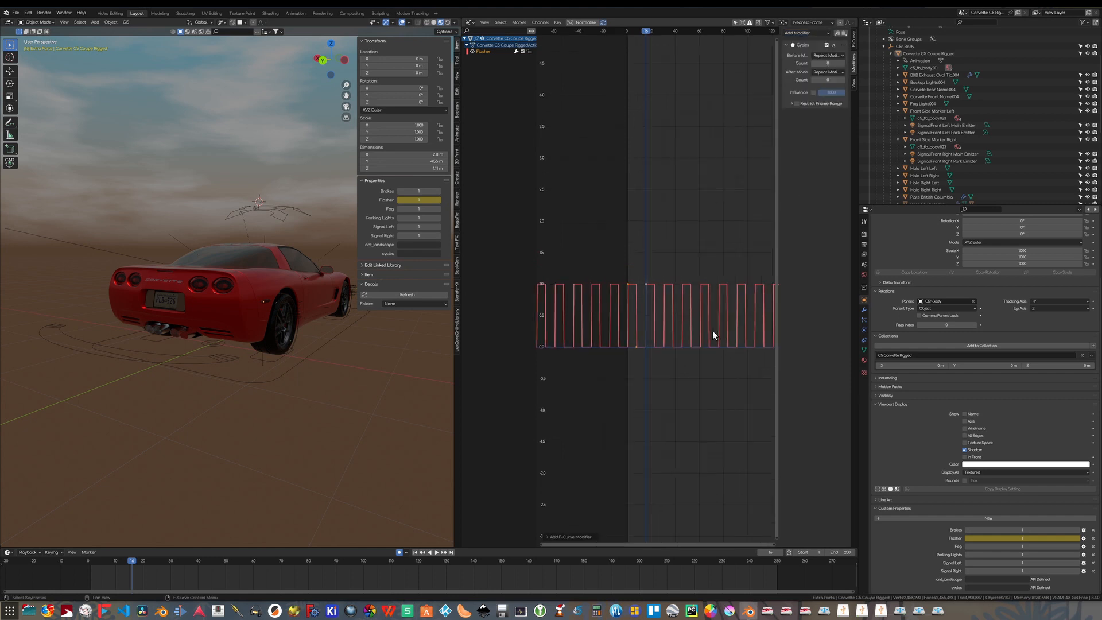
scroll(649, 328, "down", 2)
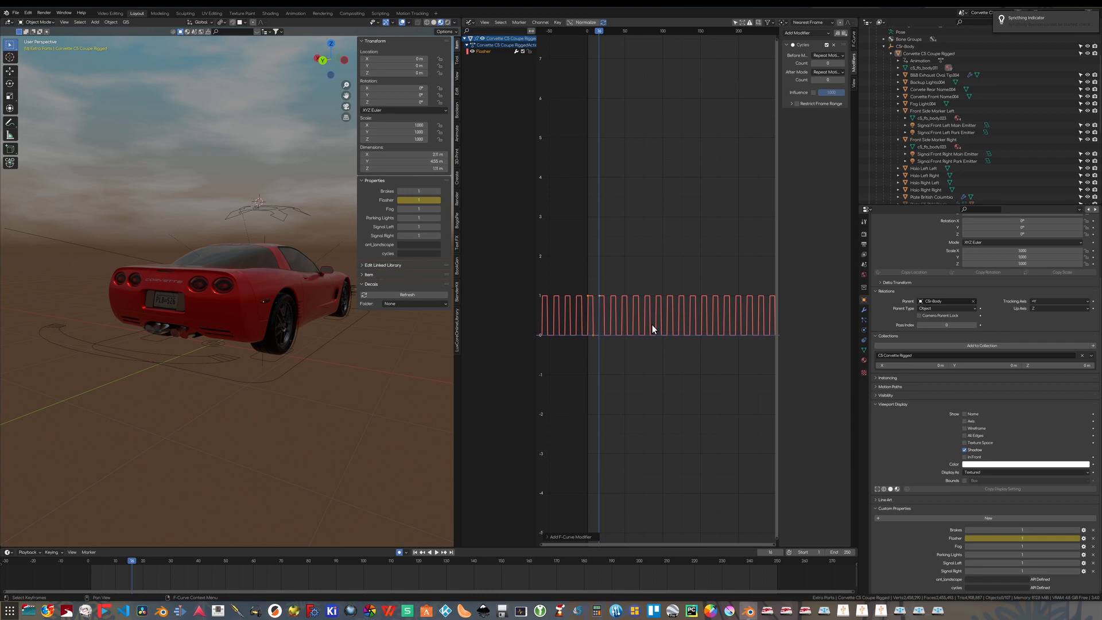
Set the body's Brakes, Fog, Parking Lights, Signal Left and Signal Right properties to 0.
left_click(419, 191)
type("0")
key("Return")
left_click(423, 209)
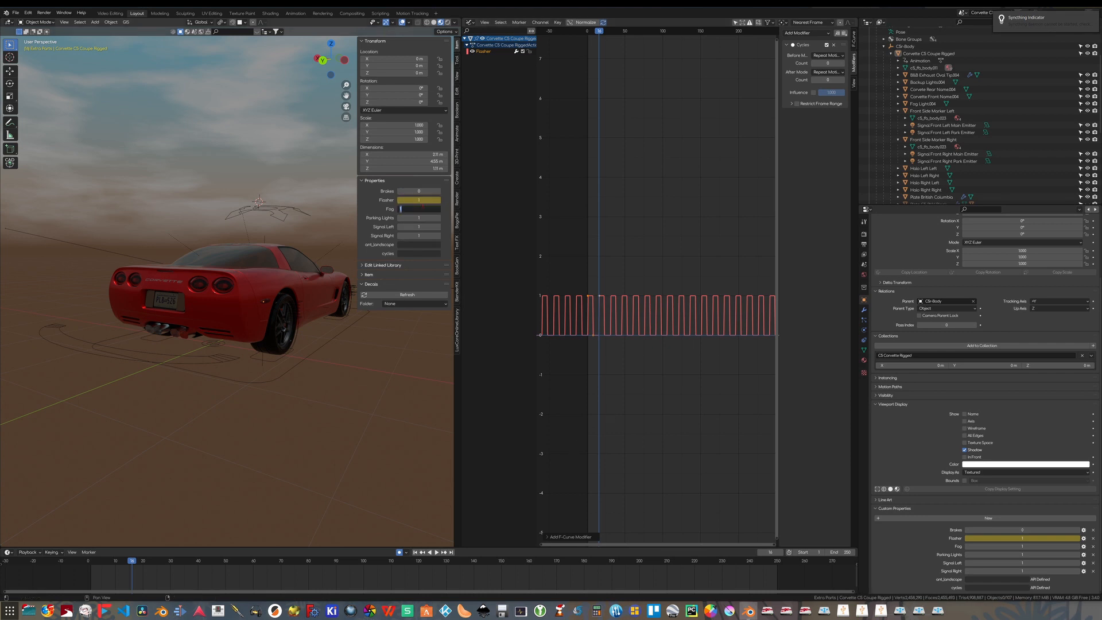
type("0")
key("Return")
left_click(419, 218)
type("0")
key("Return")
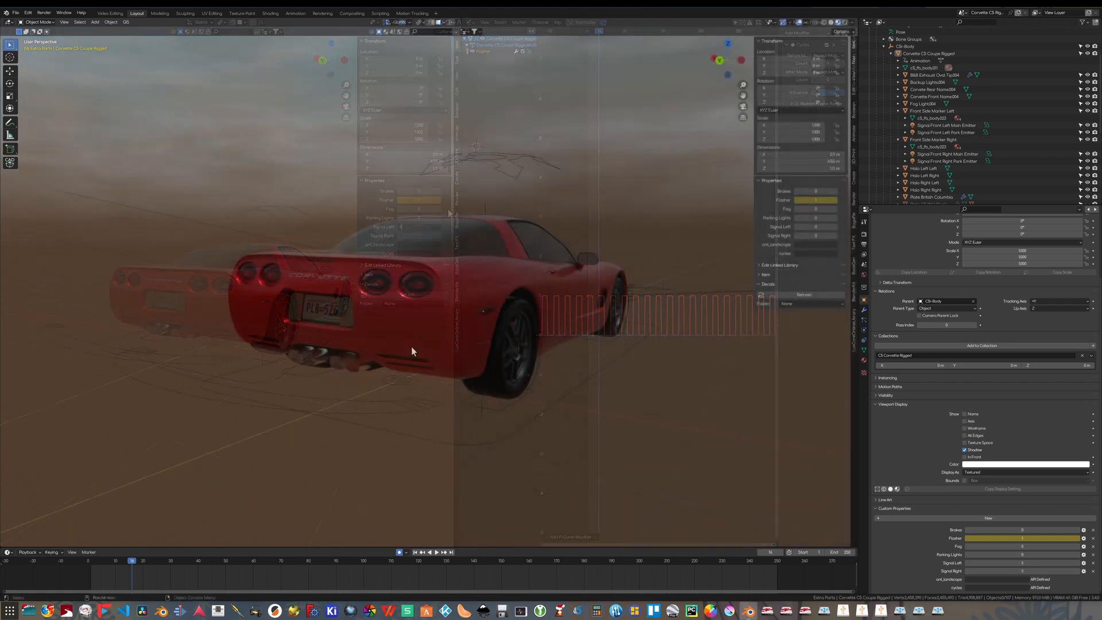
Select the rear centre brake light and add a driver to the Mix Shader Fac of its Center Brake Light material.
scroll(378, 361, "up", 6)
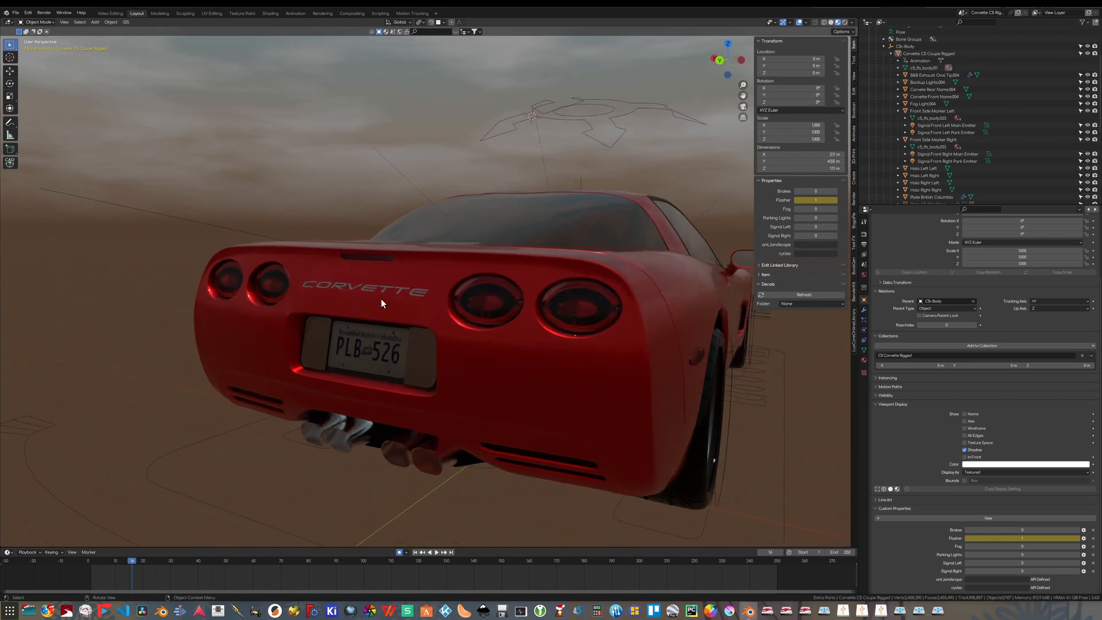
left_click(356, 270)
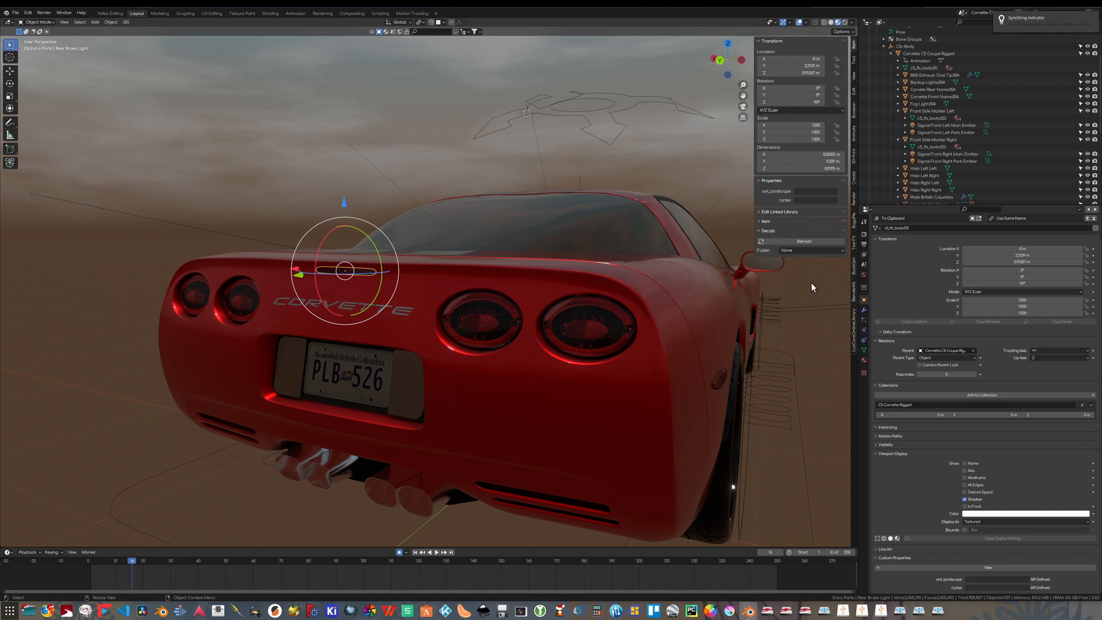
left_click(864, 361)
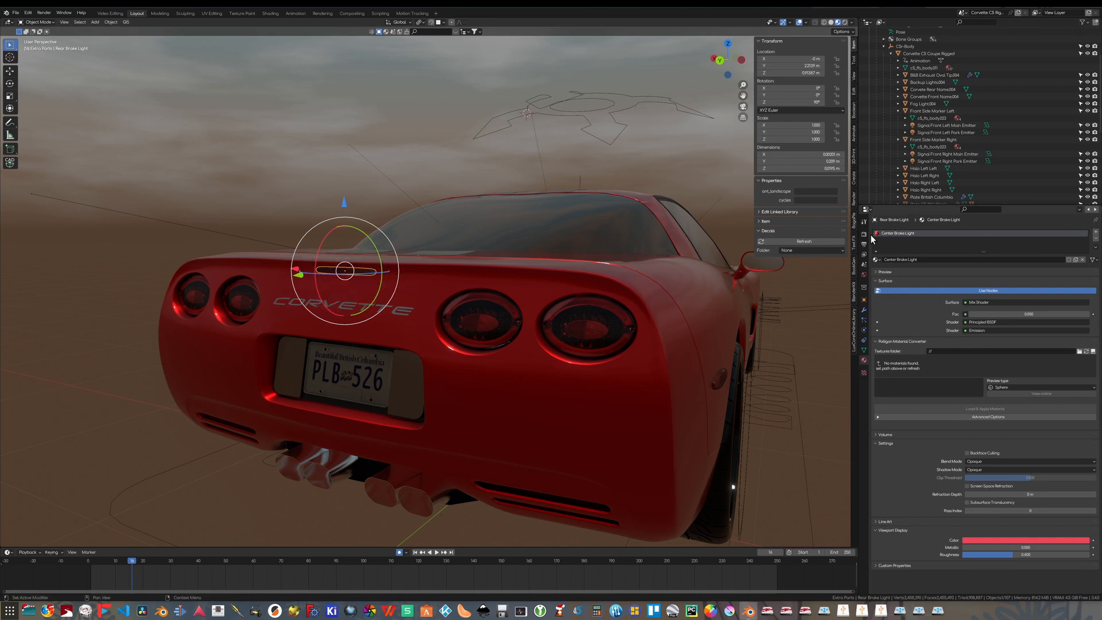
right_click(1025, 314)
left_click(984, 329)
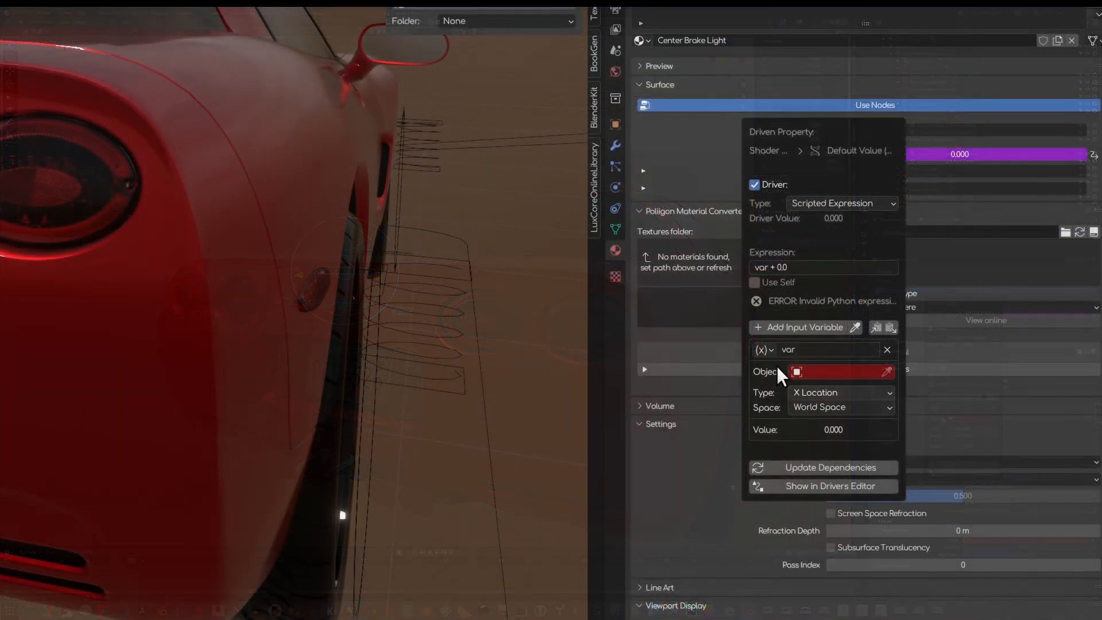
Change the driver's input variable to Single Property and target the Corvette C5 Coupe Rigged object.
left_click(771, 351)
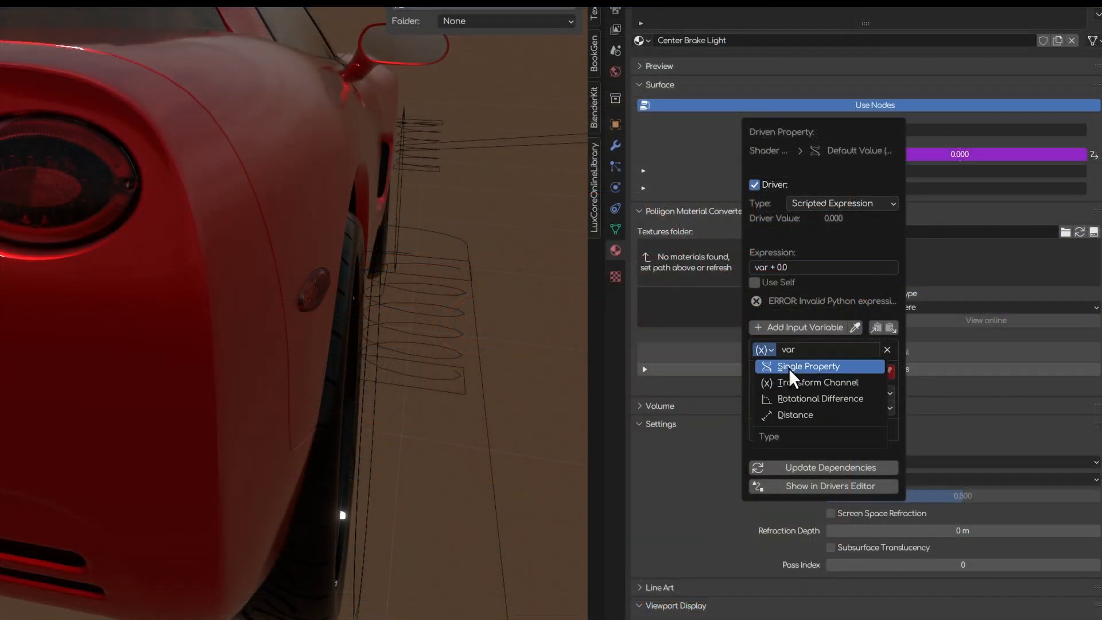
left_click(789, 368)
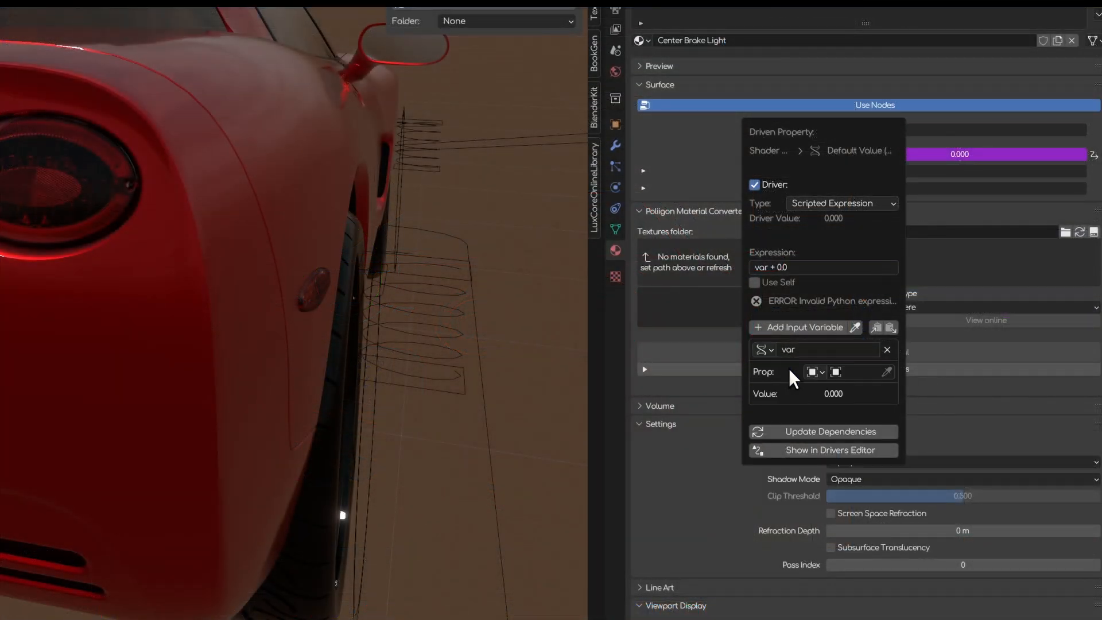
left_click(866, 371)
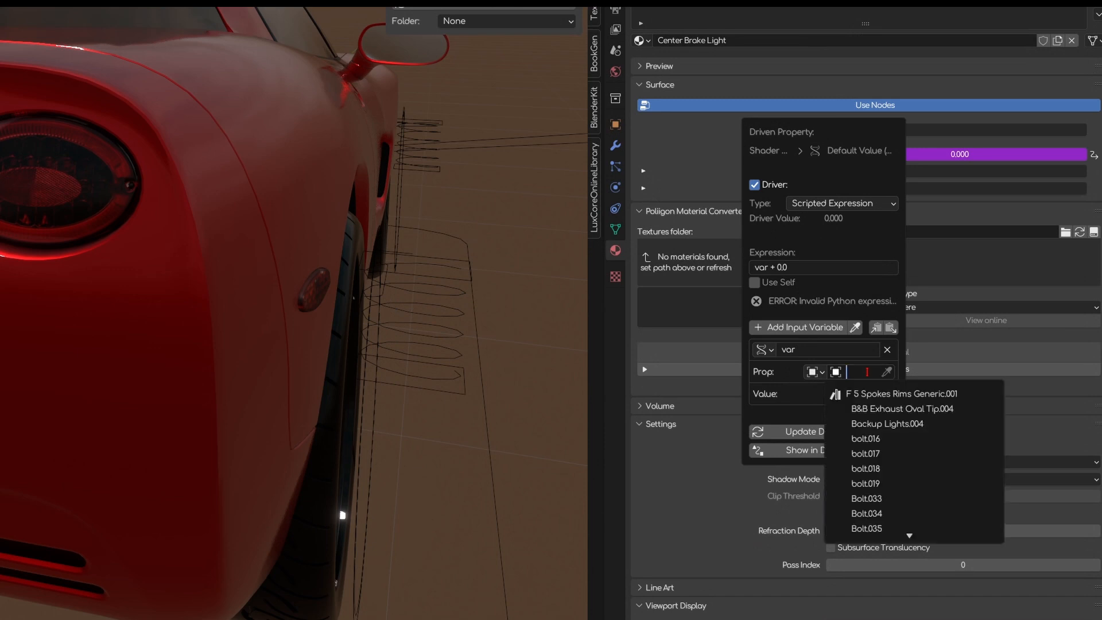
type("Corv")
type("C5 C")
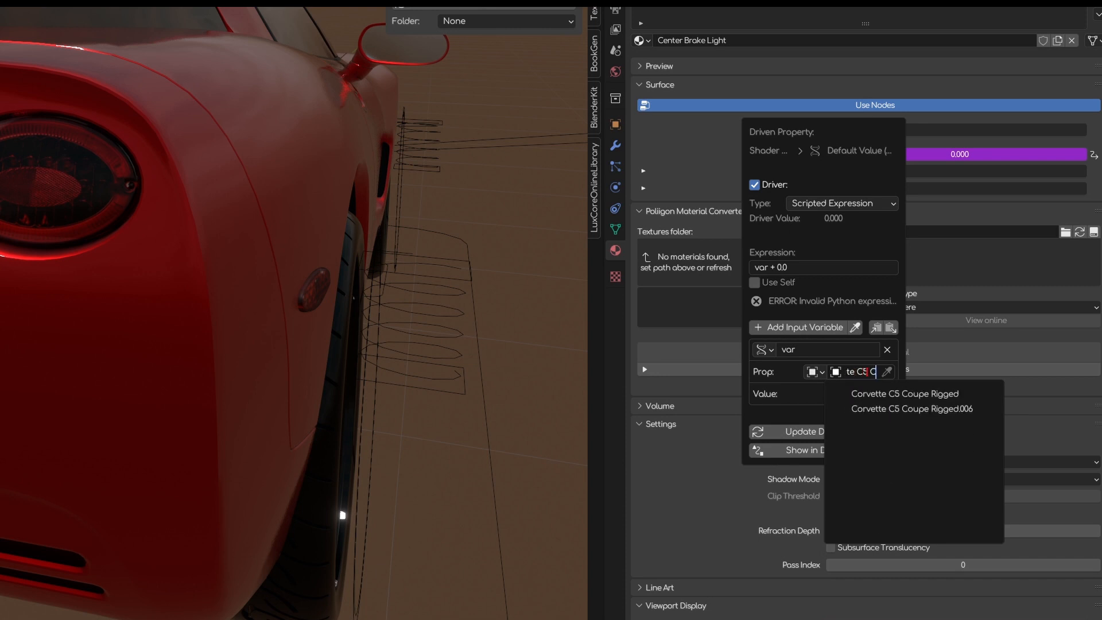
left_click(905, 393)
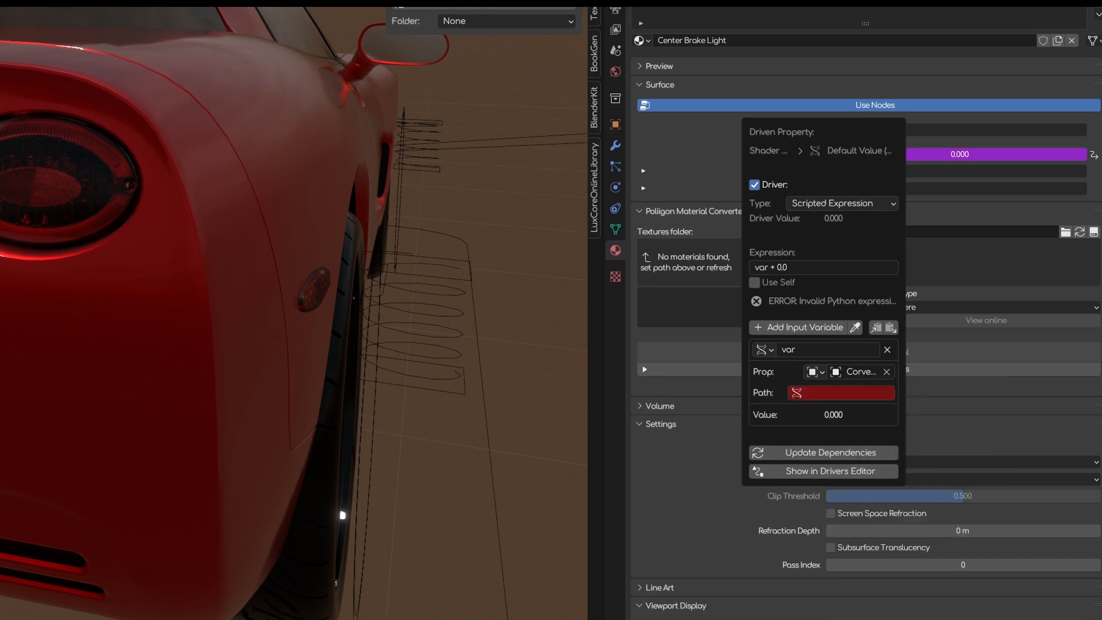
right_click(974, 151)
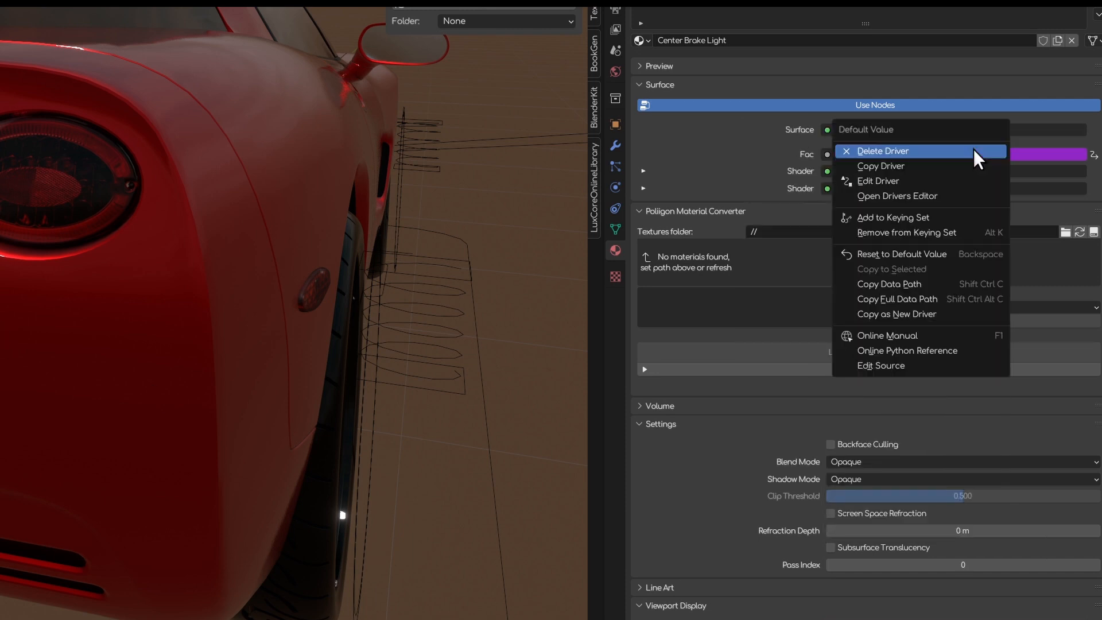
left_click(862, 181)
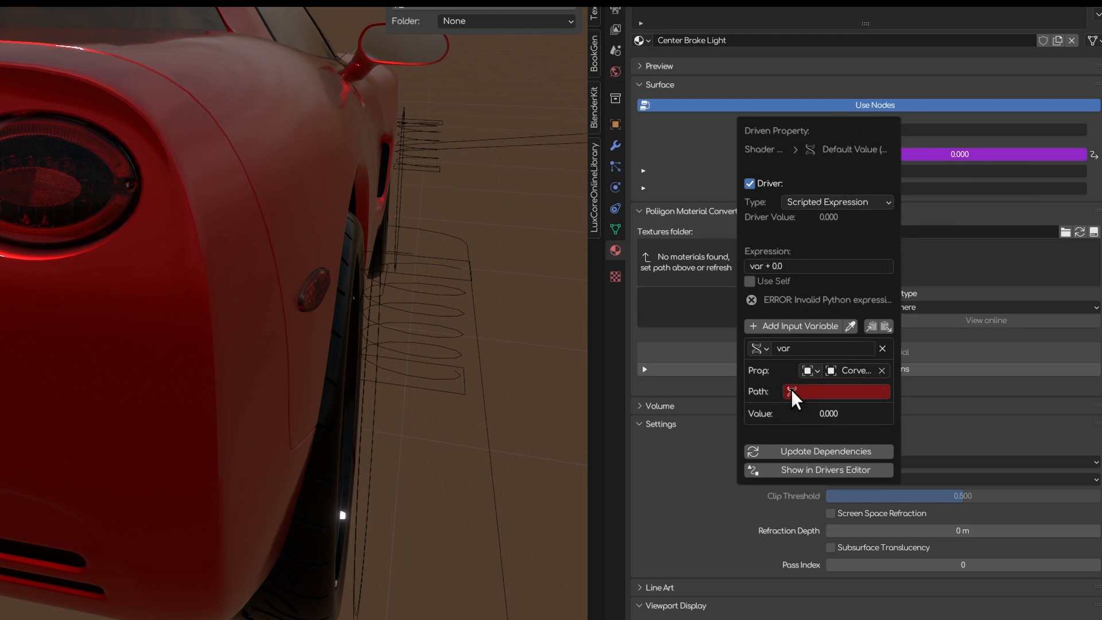
Copy the data path of the car body's Brakes property and use it as the path of the brake light's driver variable.
left_click(166, 359)
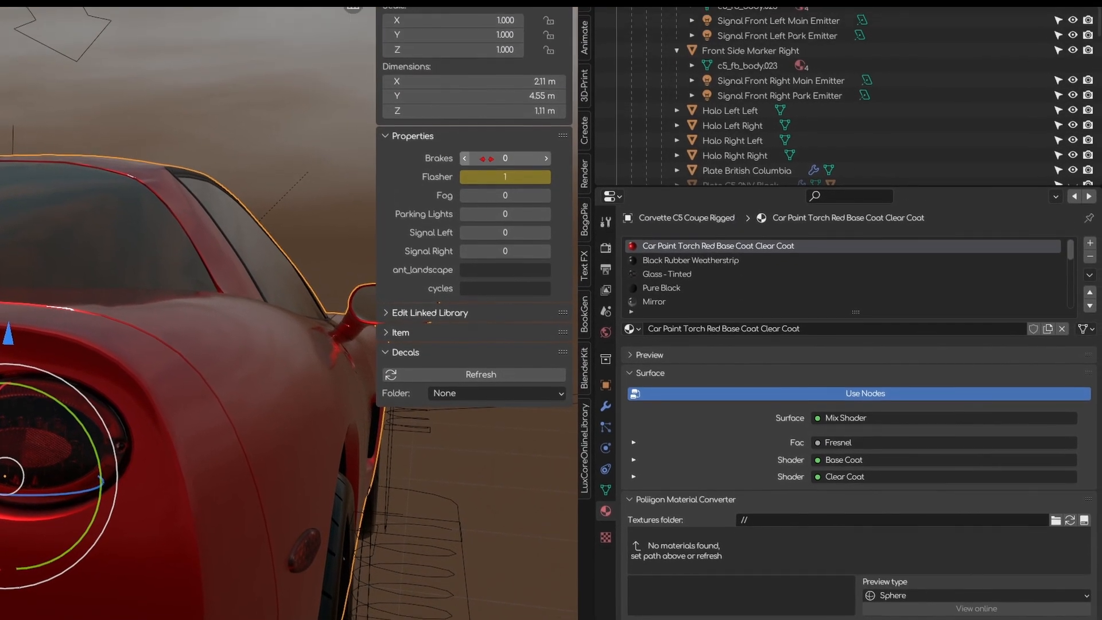
right_click(438, 87)
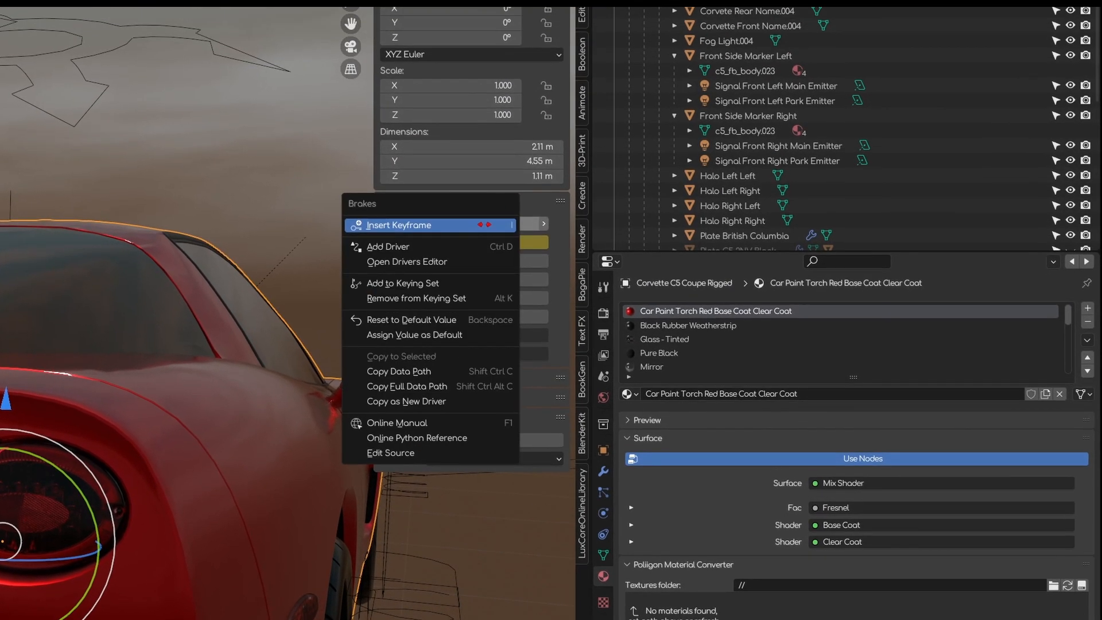
left_click(430, 371)
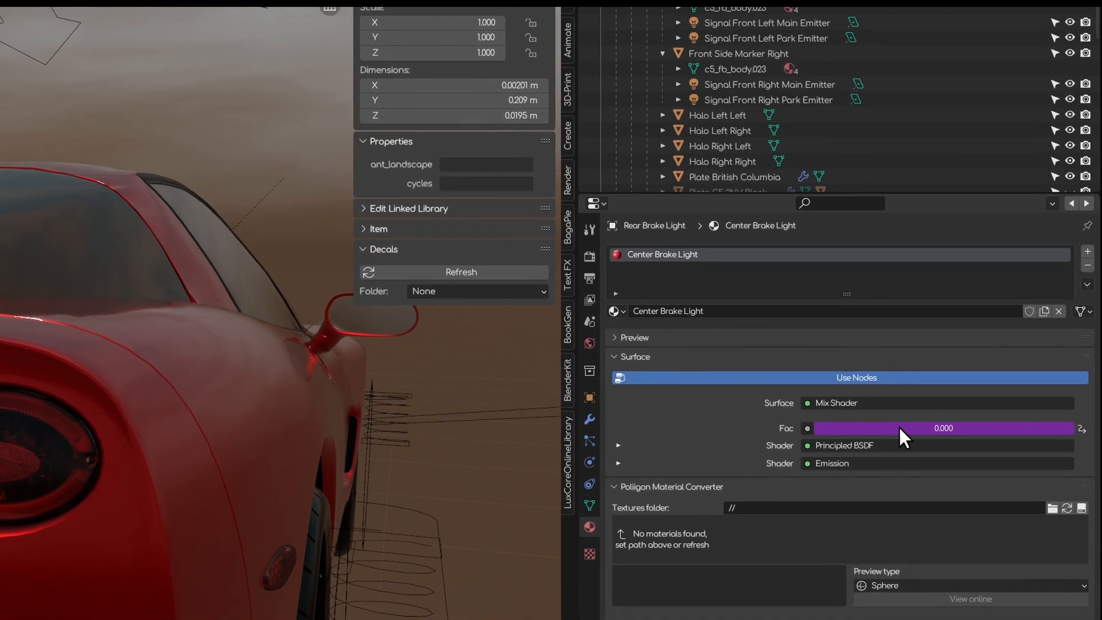
right_click(906, 482)
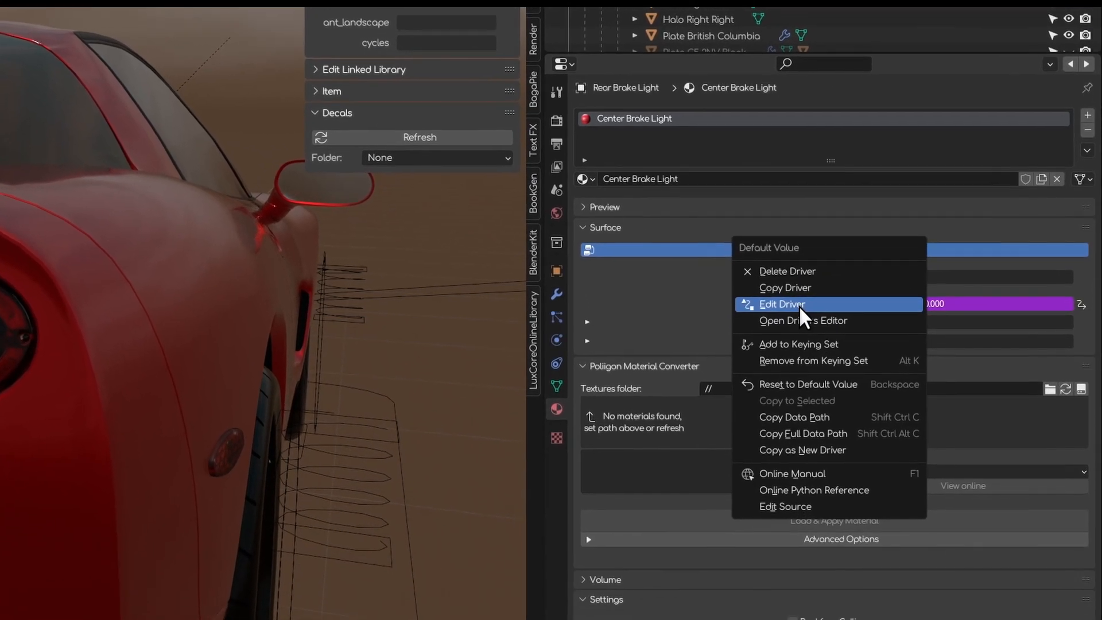
left_click(804, 387)
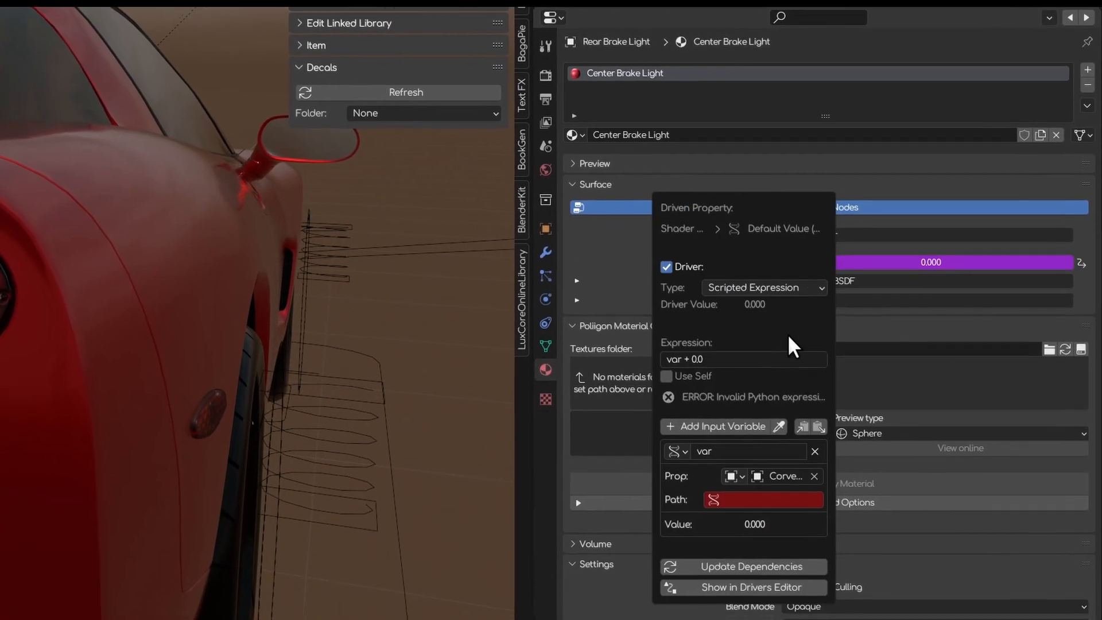
left_click(737, 464)
key("ctrl+v")
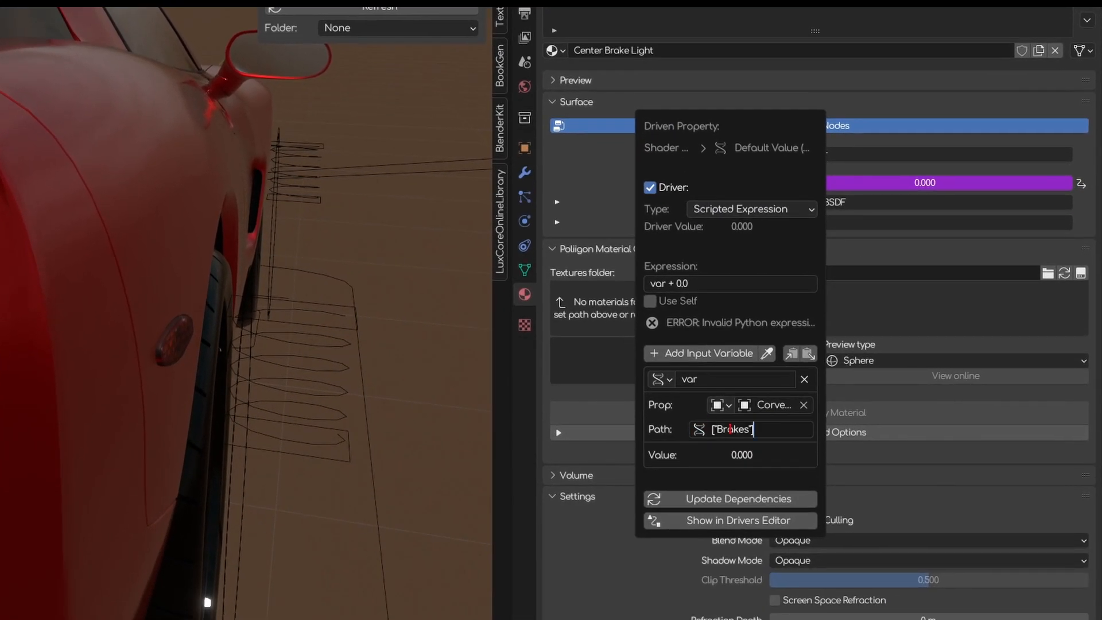
key("Return")
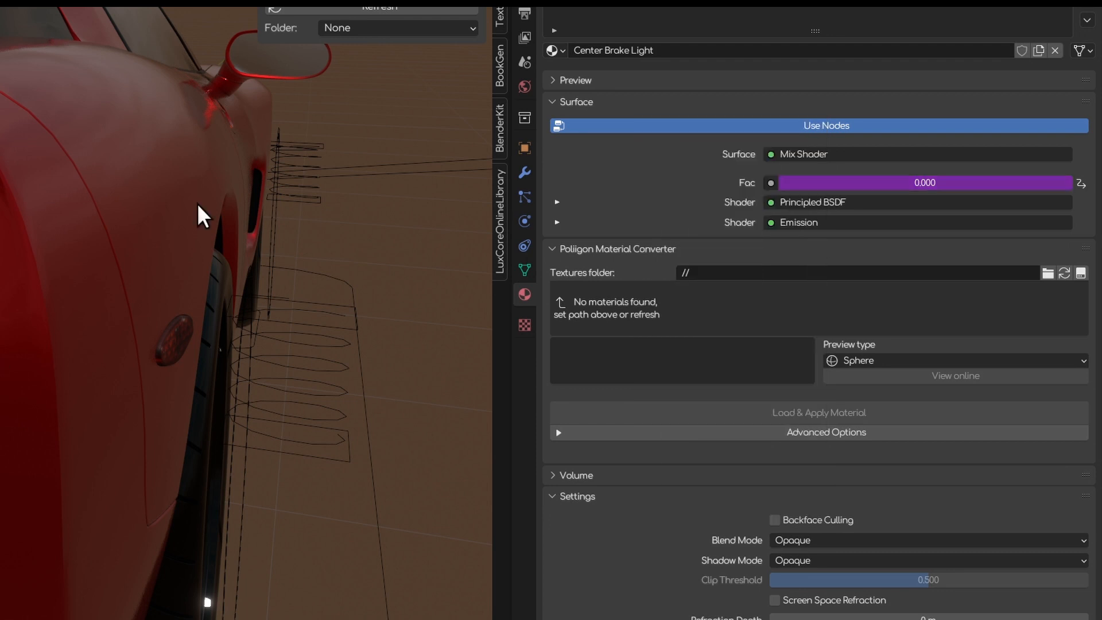
Rename the Fac driver's input variable to BrakesOn.
right_click(898, 183)
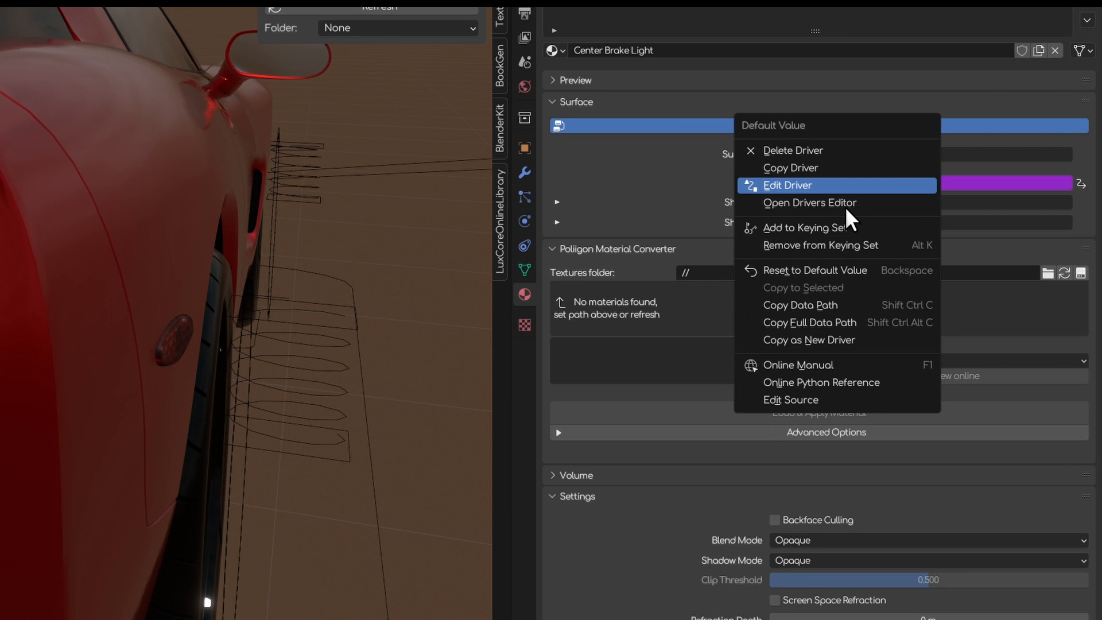
left_click(801, 184)
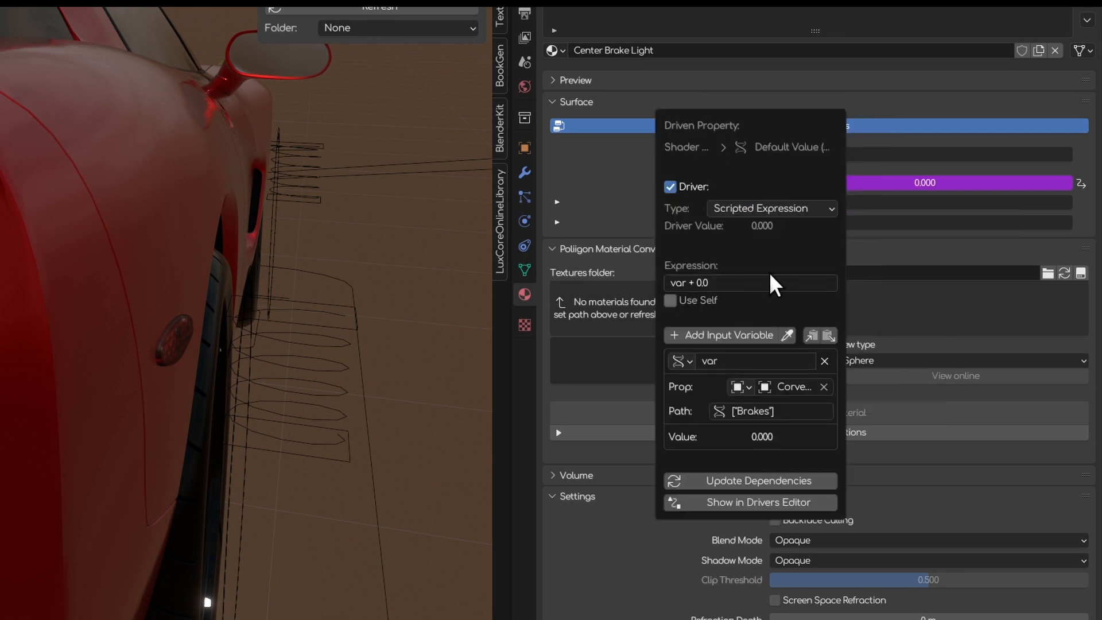
left_click(728, 360)
type("BrakesOn")
left_click(744, 281)
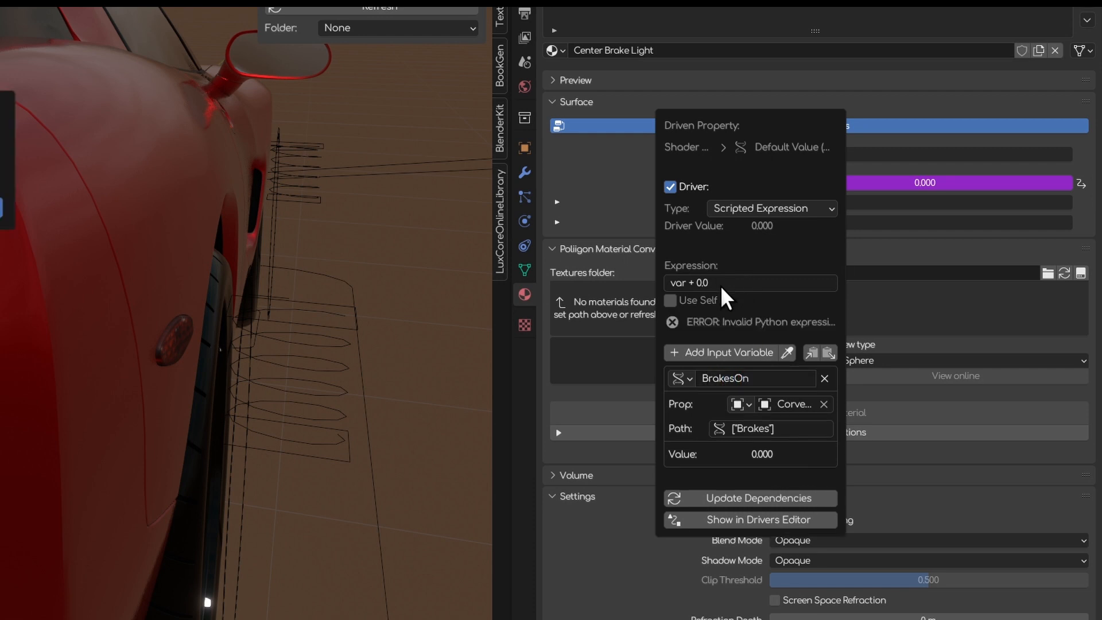
Replace the driver's expression with "1 if BrakesOn else 0" and reopen the driver to check it.
left_click(676, 282)
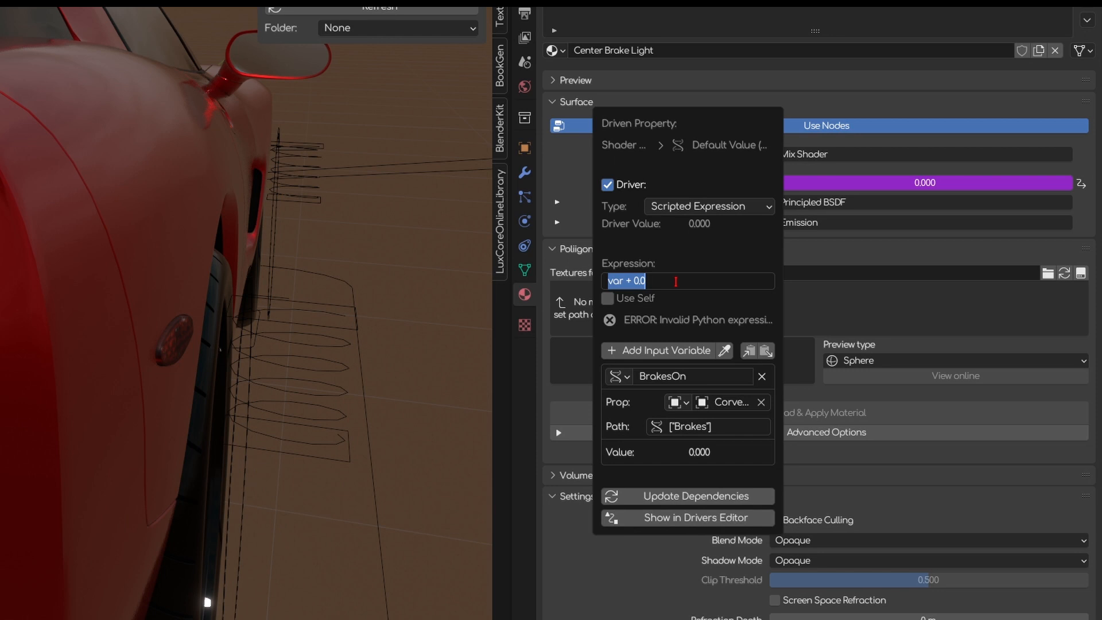
key("BackSpace")
type("1 if BrakesOn")
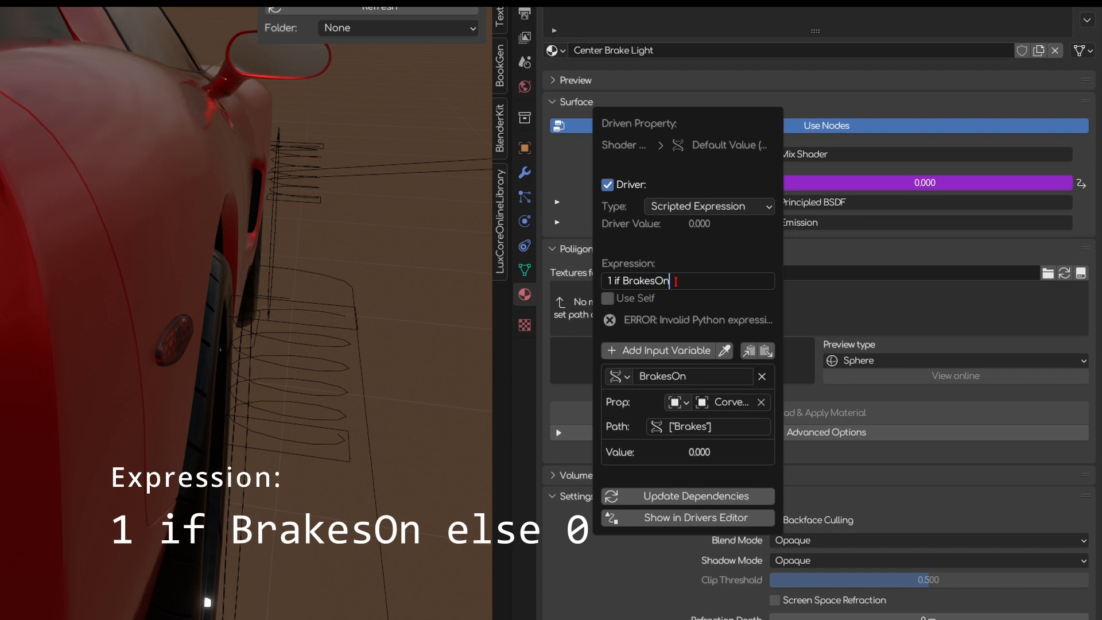
type(" else 0")
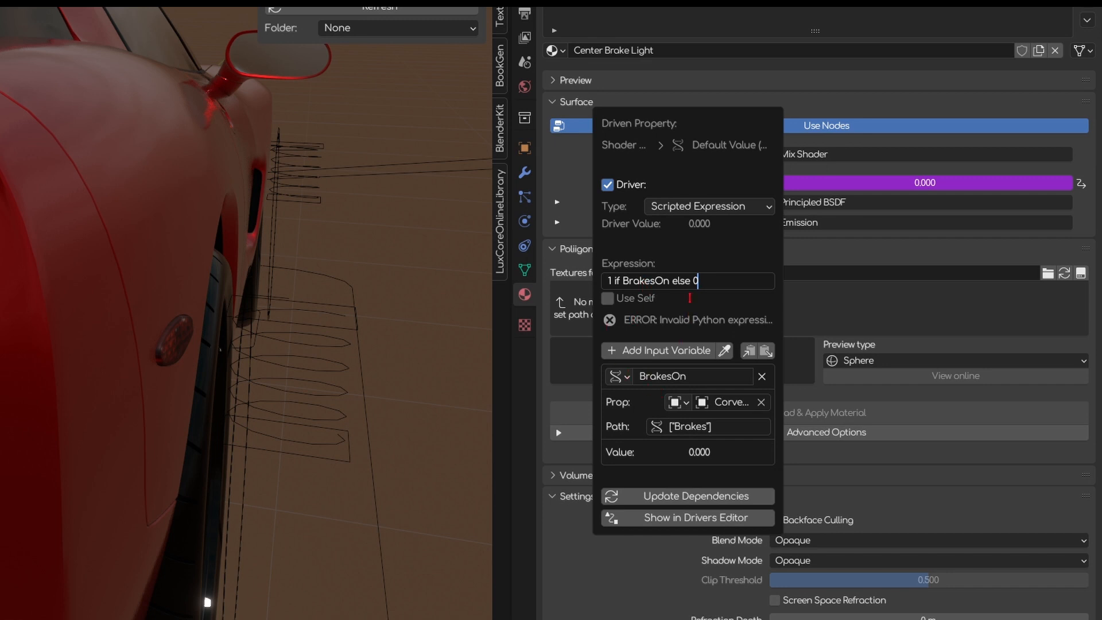
key("Return")
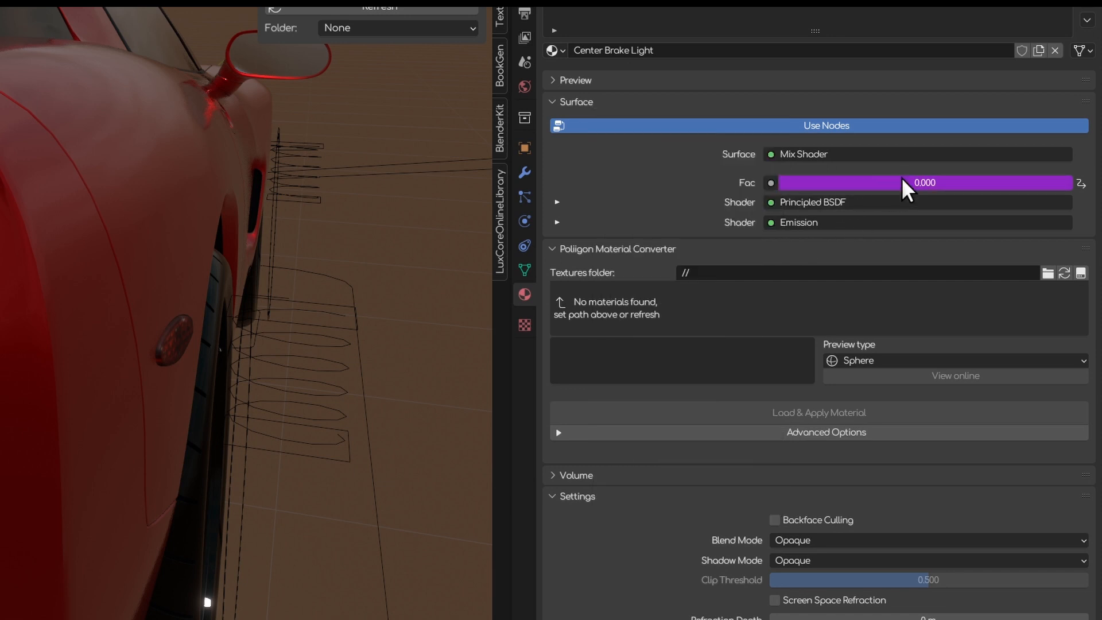
right_click(822, 186)
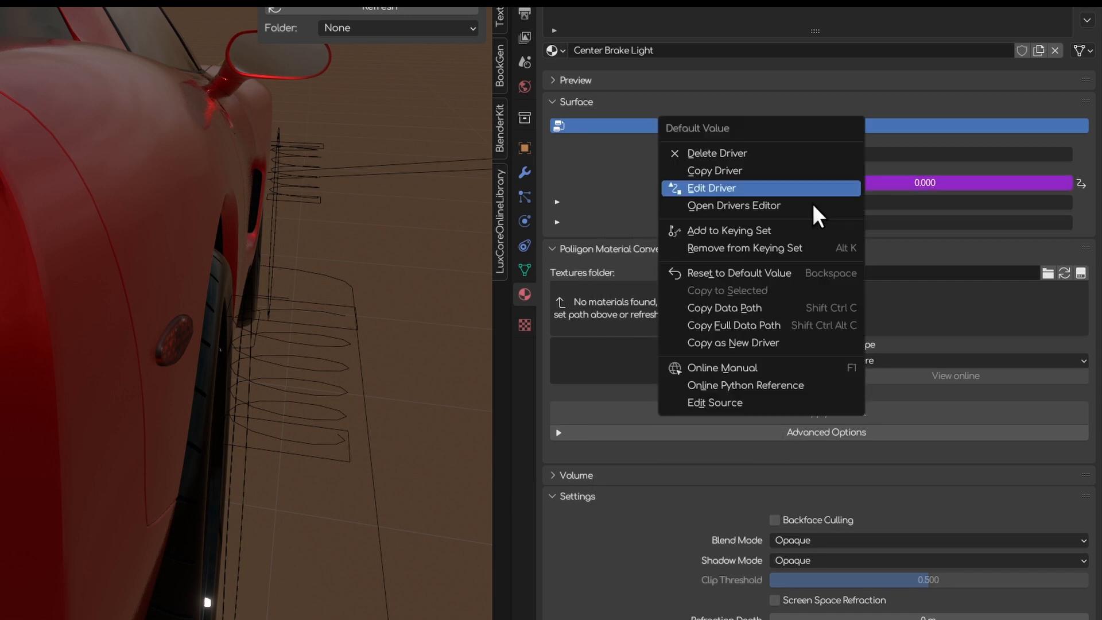
left_click(734, 188)
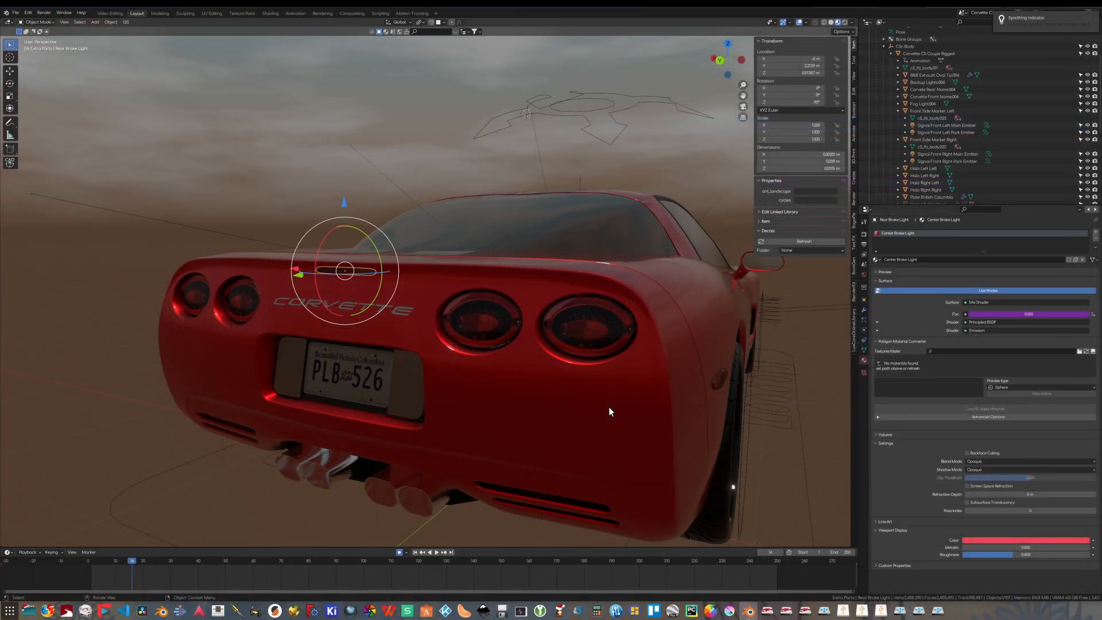
Select the car body and set its Brakes property to 1 to test the centre brake light.
left_click(608, 406)
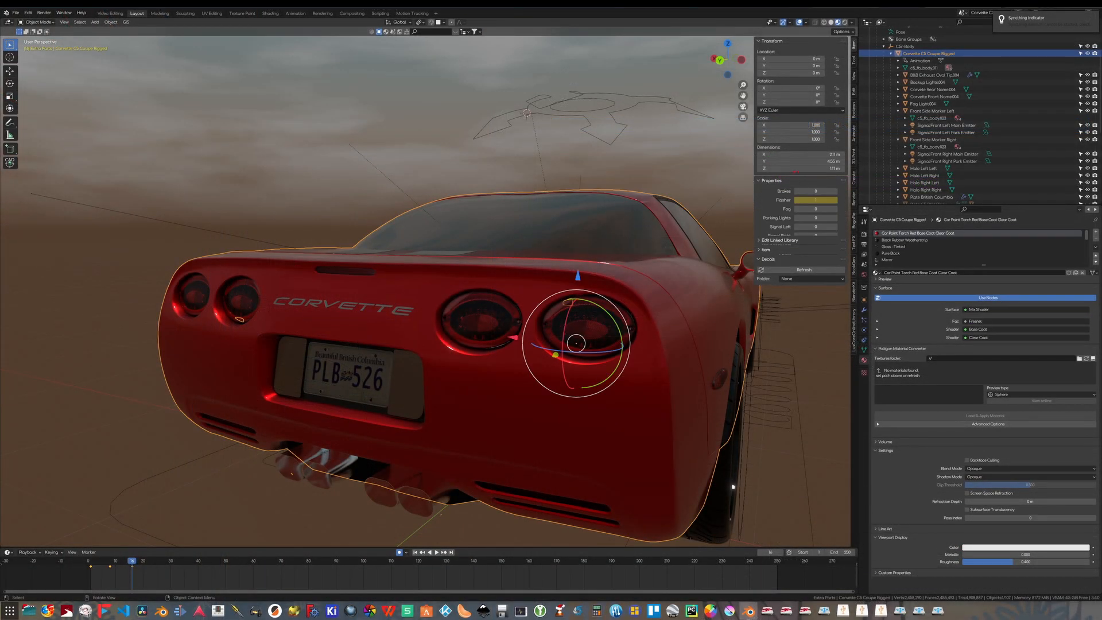
left_click(836, 191)
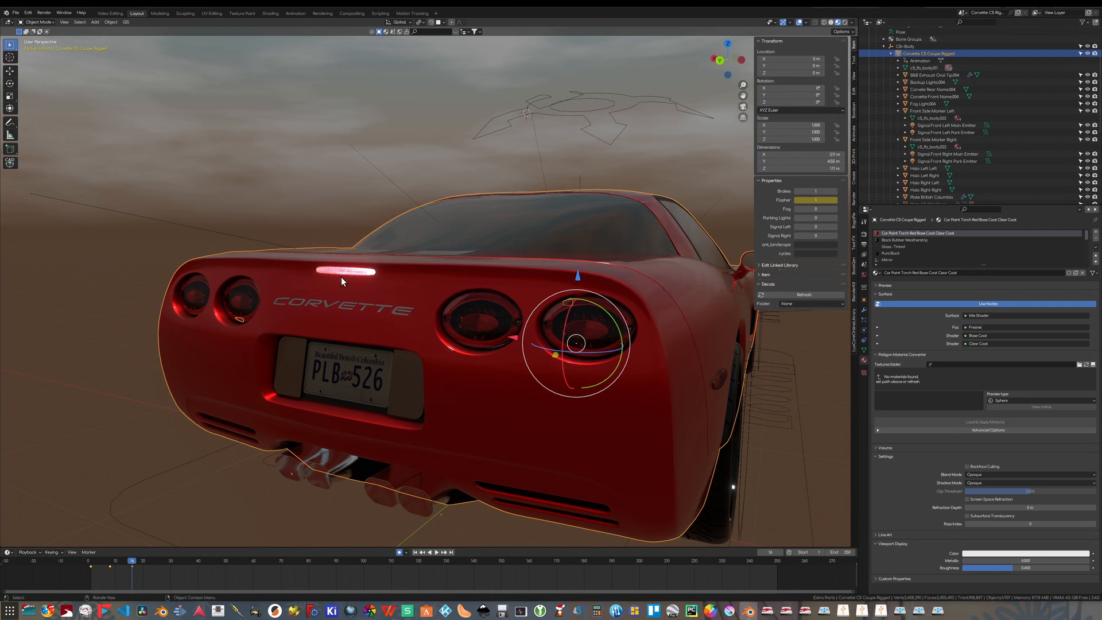
Toggle the car body's Brakes property between 0 and 1 to test the centre brake light, leave it at 0, and deselect the body.
left_click(796, 191)
left_click(836, 192)
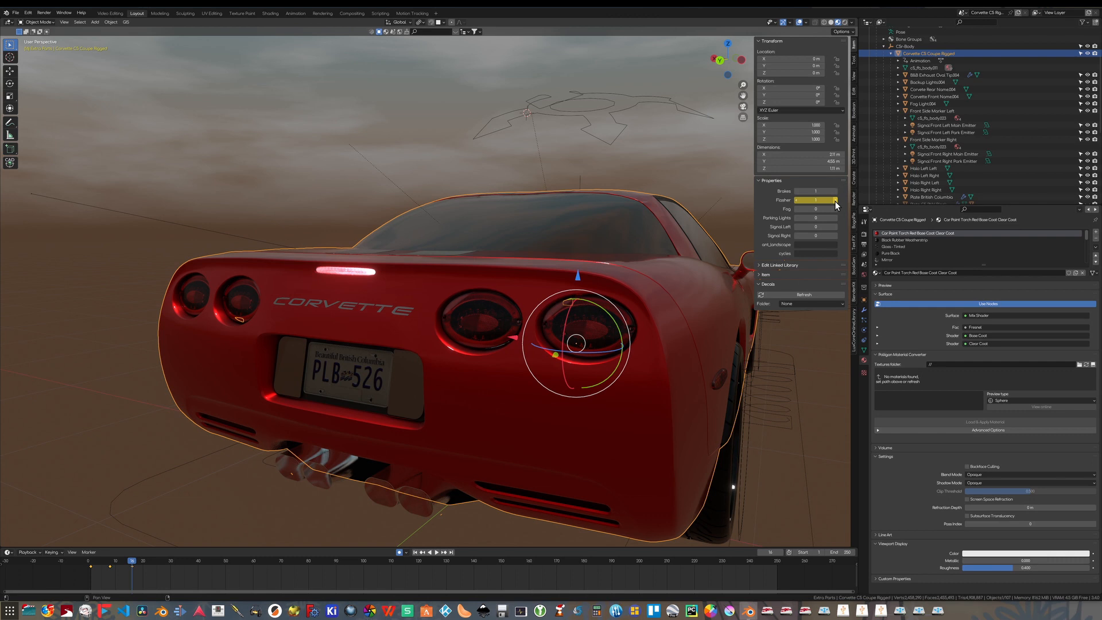
left_click(795, 191)
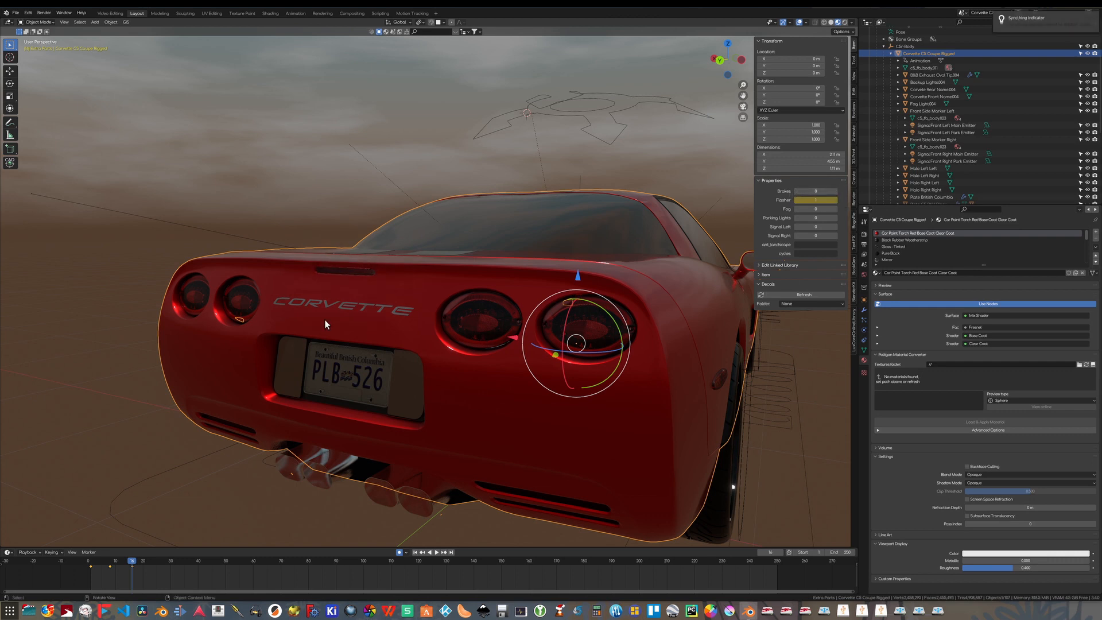
left_click(106, 345)
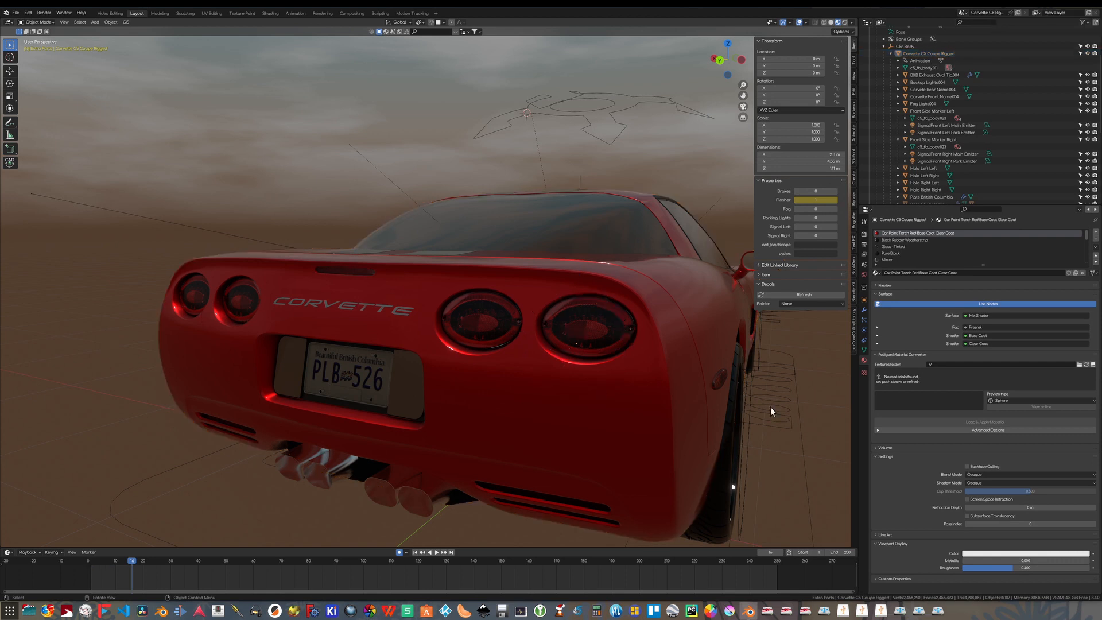
Check the left inner tail light's Halo LED Outer material, and copy the data path of the car body's Parking Lights property.
left_click(245, 284)
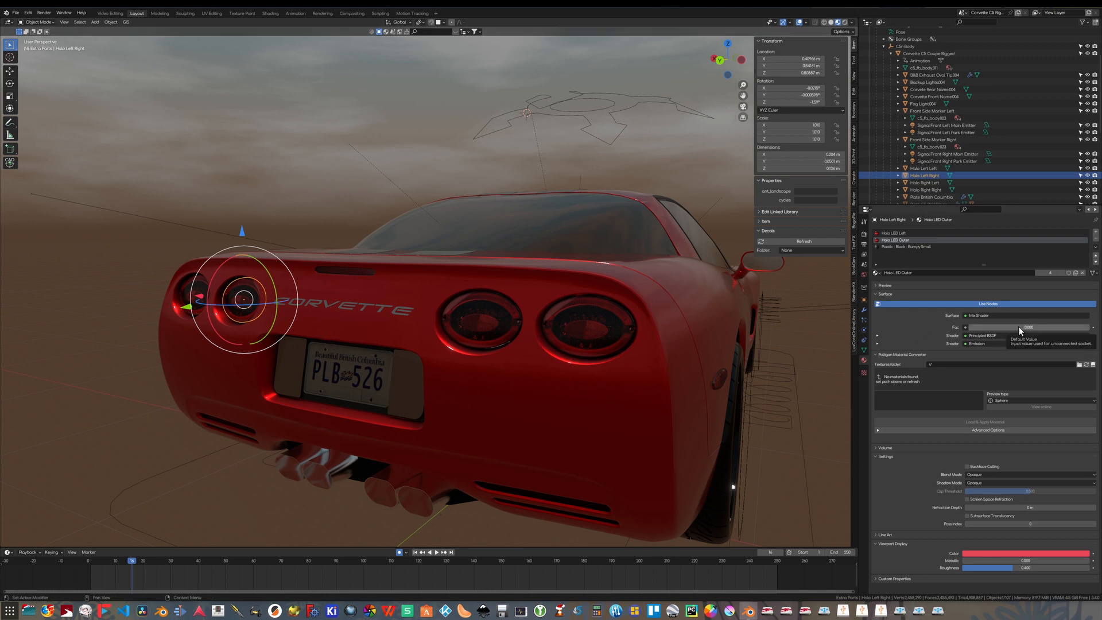
left_click(538, 412)
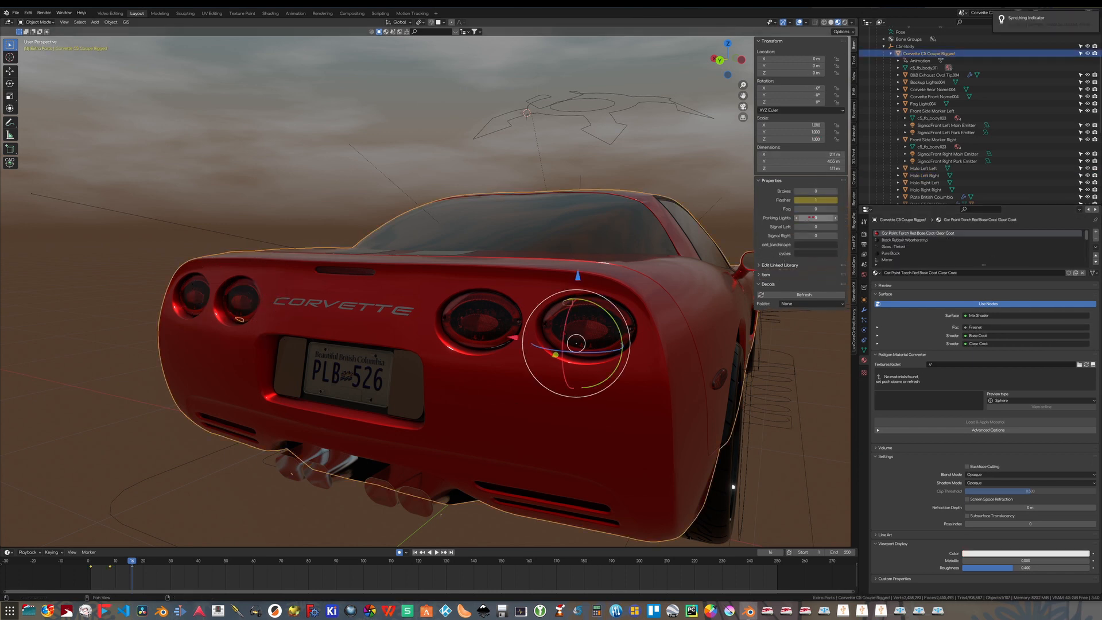
right_click(814, 217)
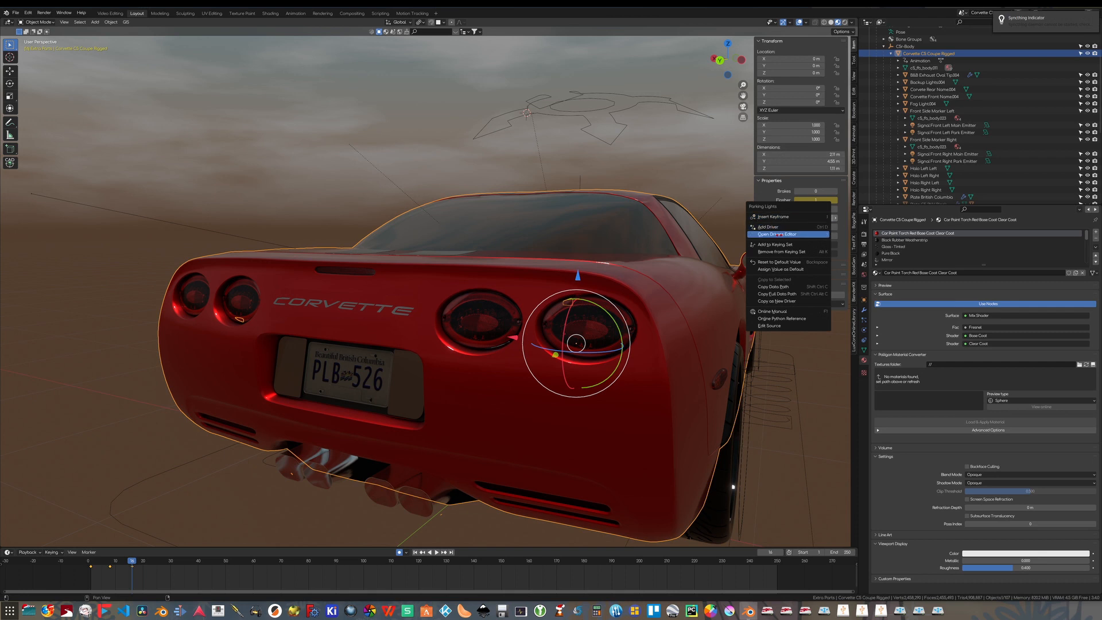
left_click(771, 287)
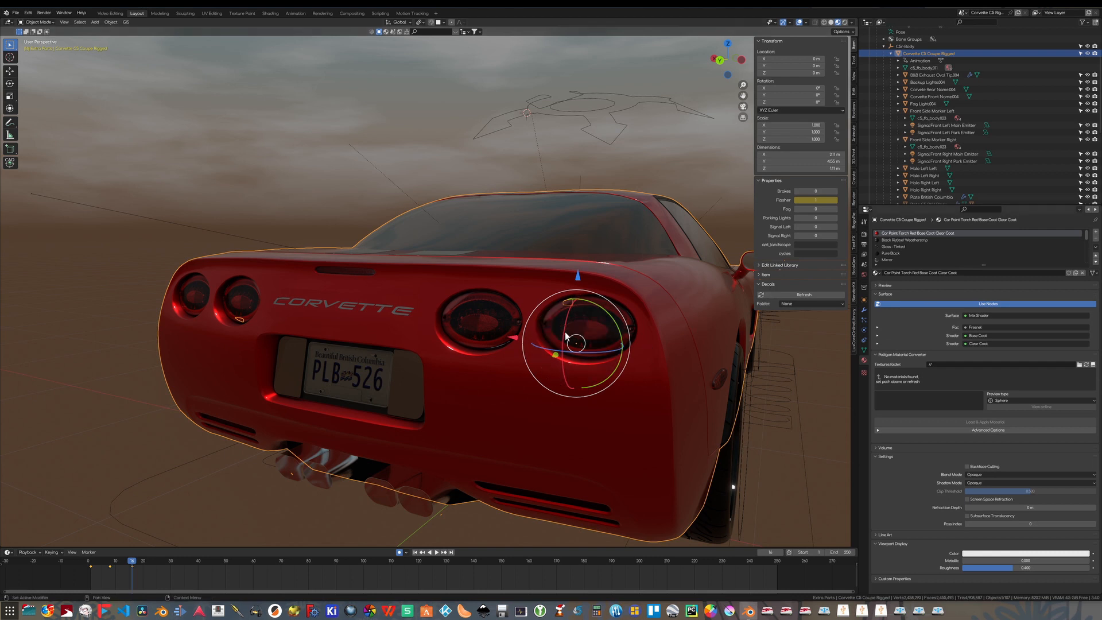
Add a driver to the Fac value of the Halo LED Outer material on the outer right tail light.
left_click(595, 325)
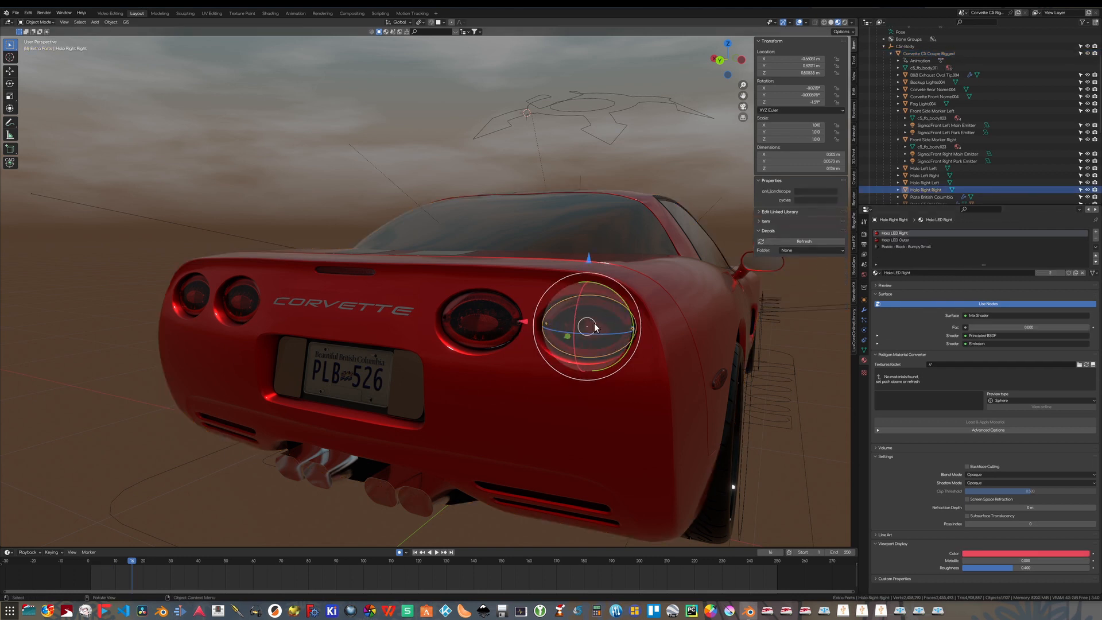
left_click(895, 240)
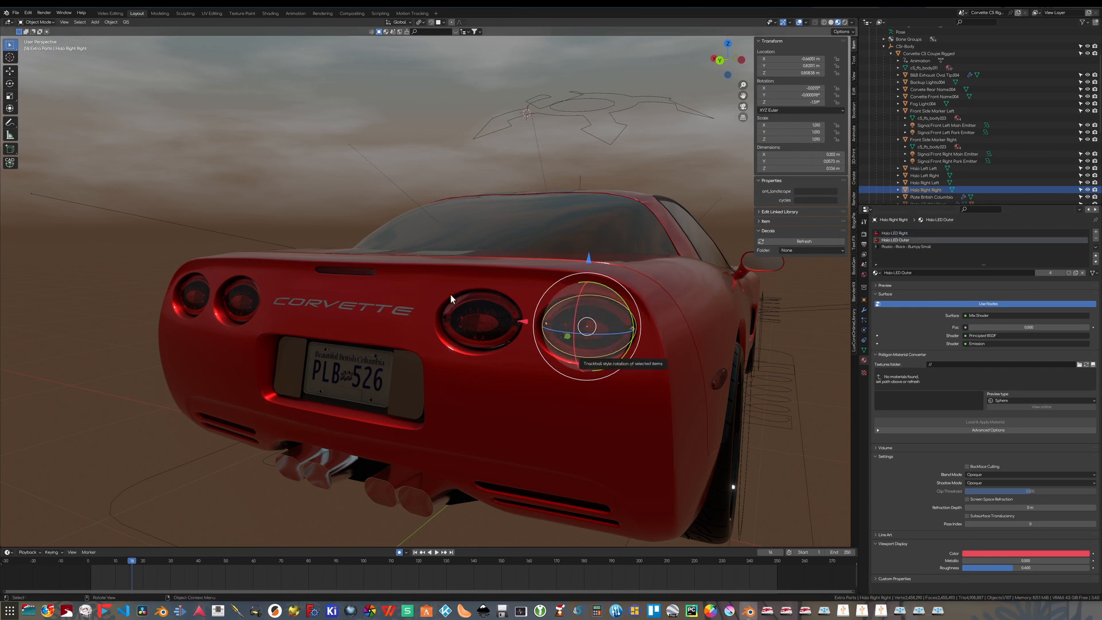
right_click(1004, 326)
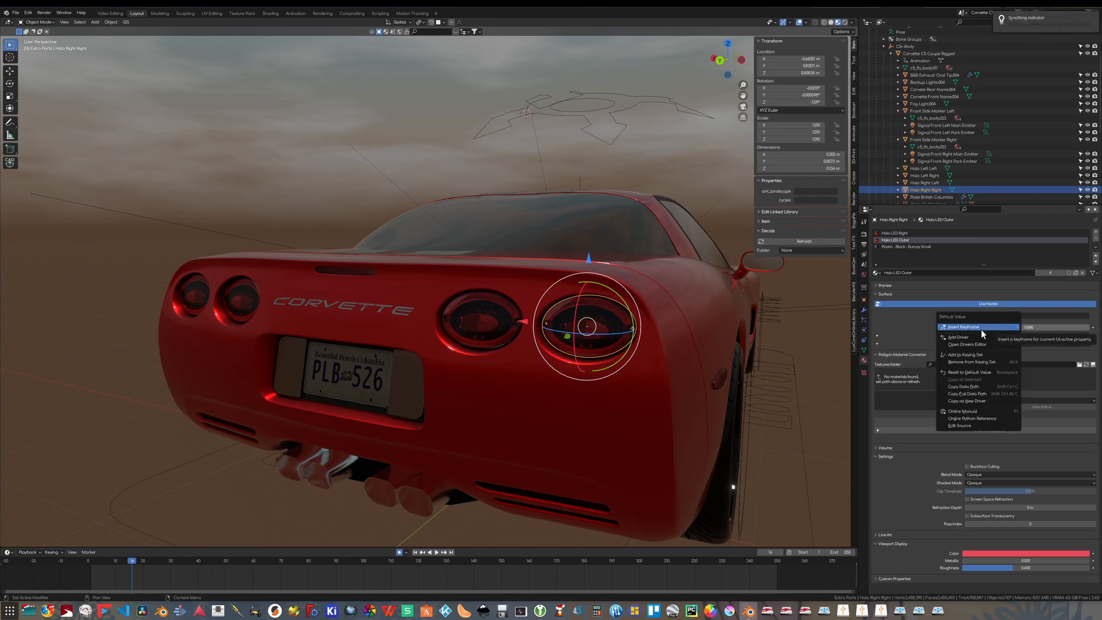
left_click(968, 337)
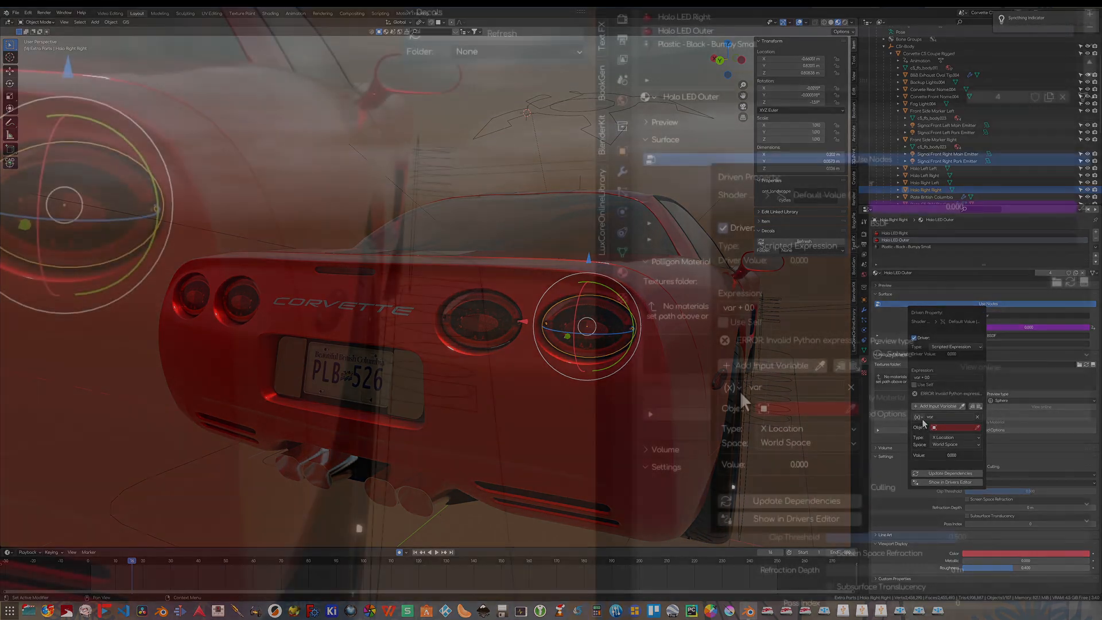
Make the driver's input variable a Single Property of Corvette C5 Coupe Rigged with the path ["Parking Lights"].
left_click(919, 417)
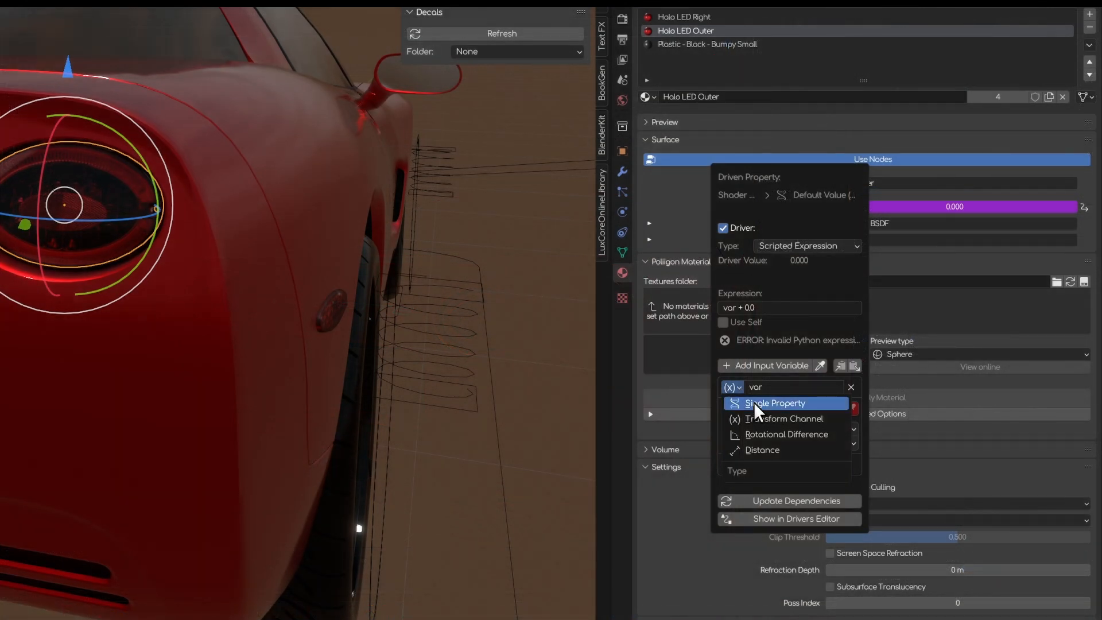
left_click(756, 404)
left_click(827, 408)
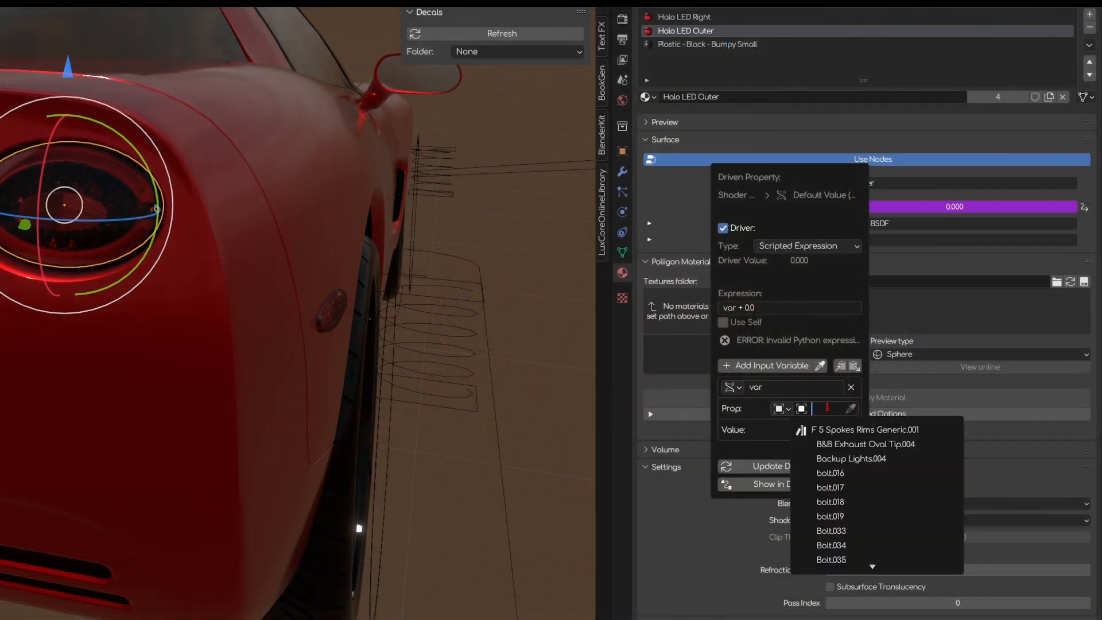
type("corvette")
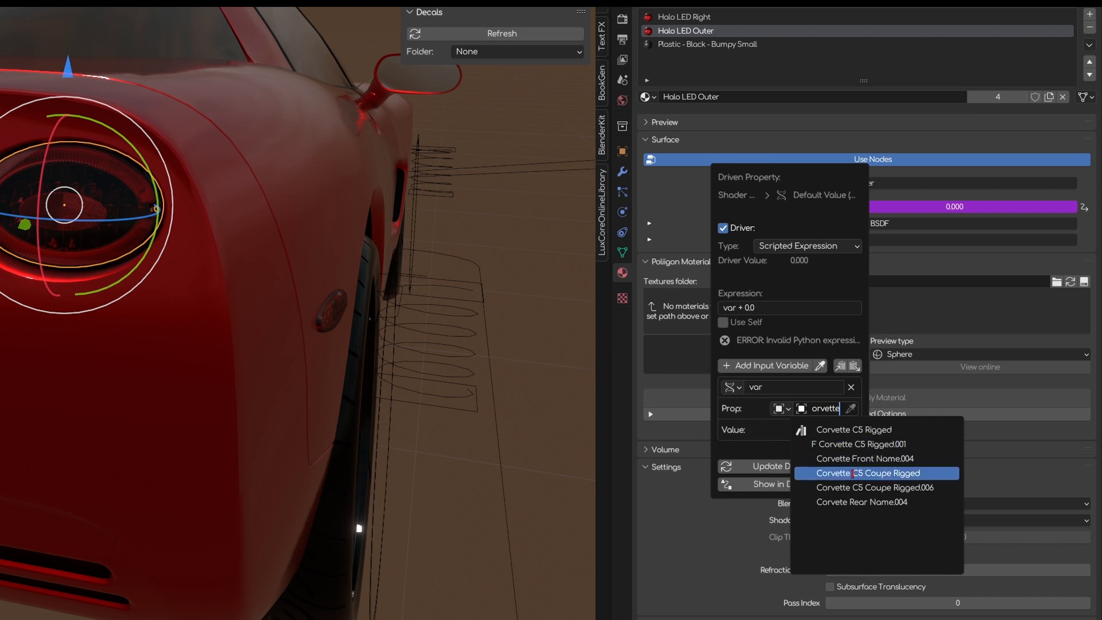
left_click(855, 474)
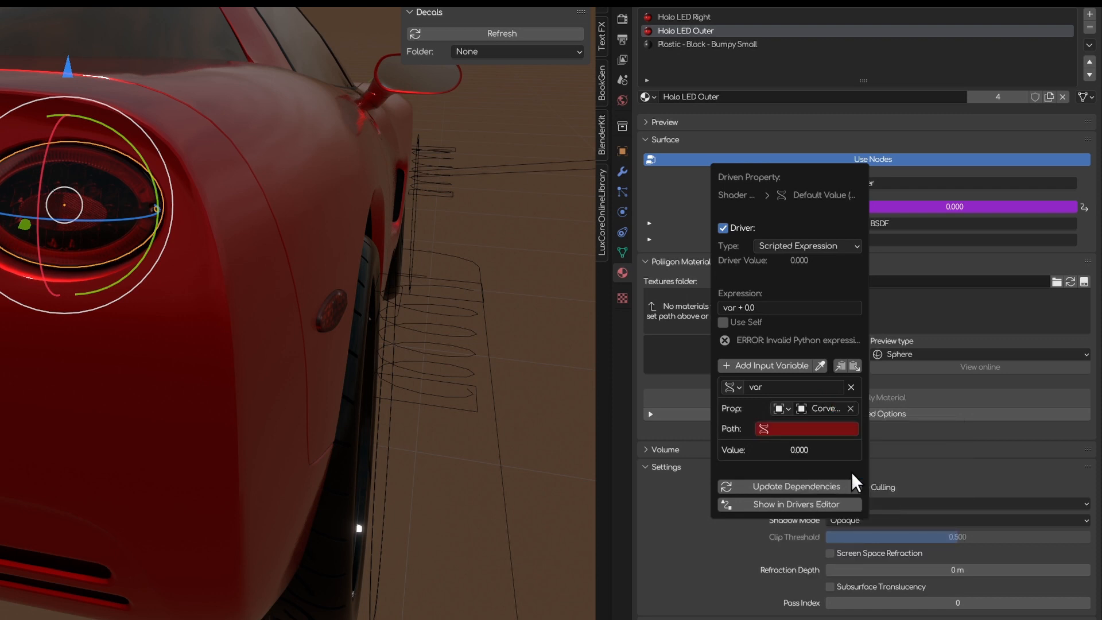
left_click(814, 429)
type("[\"Parking Lights\"]")
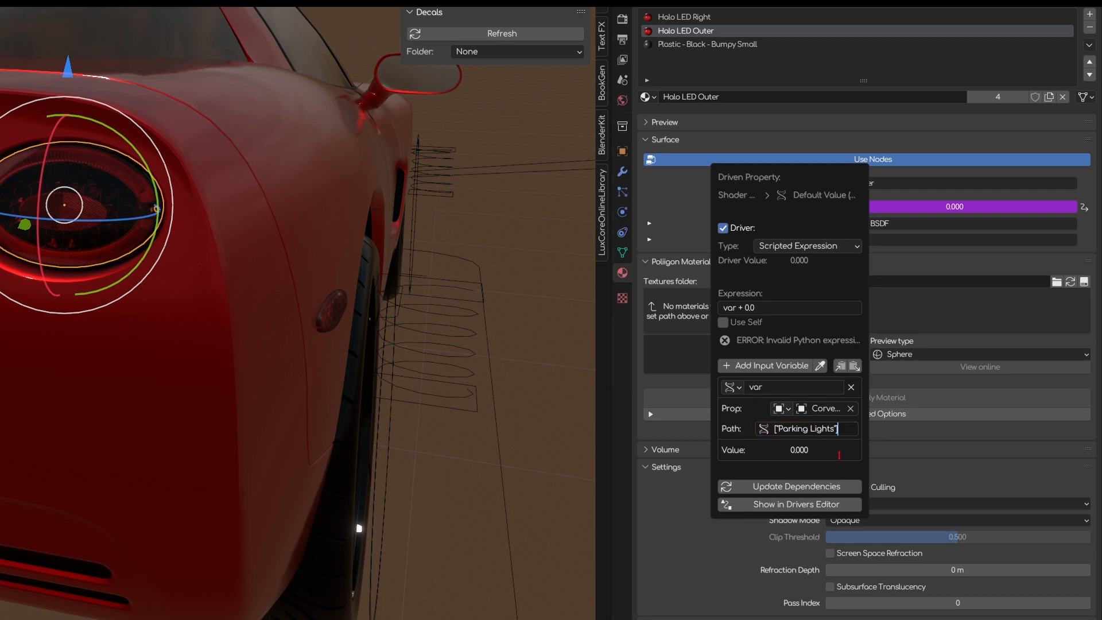
key("Return")
Rename the driver's input variable to ParkLightsOn.
scroll(775, 396, "down", 1)
double_click(762, 372)
type("Pa")
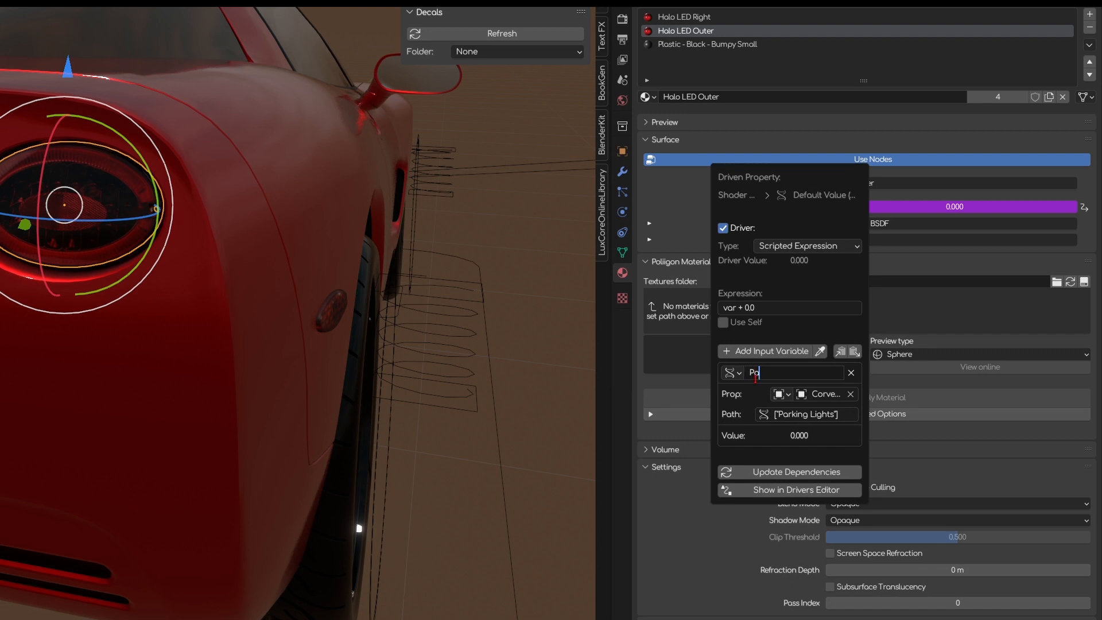
type("rkLightsOn")
double_click(779, 374)
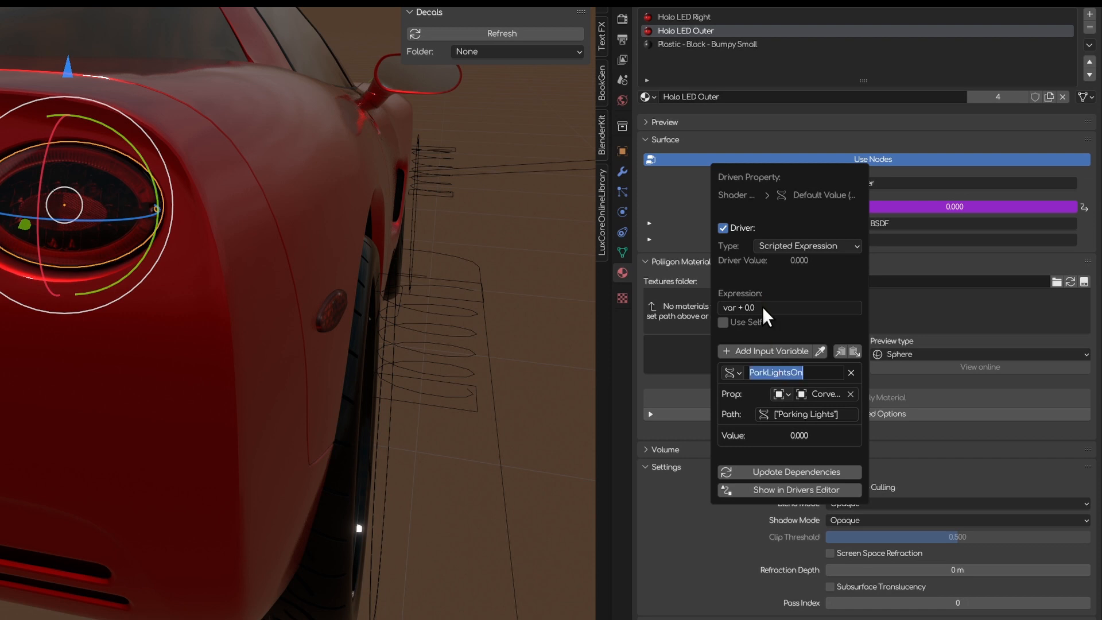
key("Return")
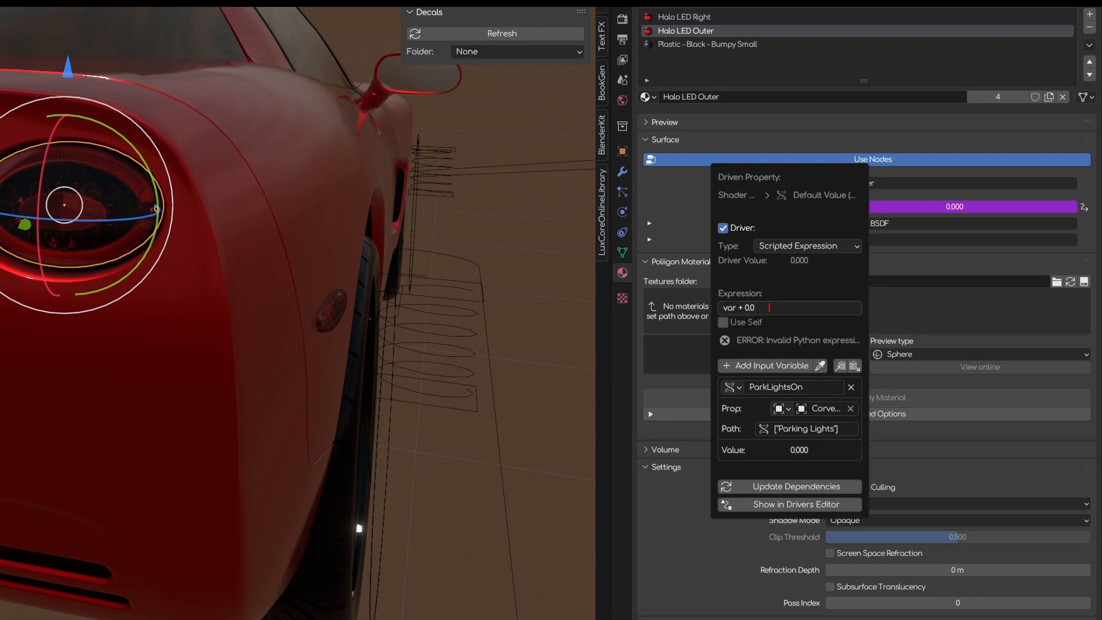
Replace the driver's expression with "1 if ParkLightsOn else 0".
left_click(769, 308)
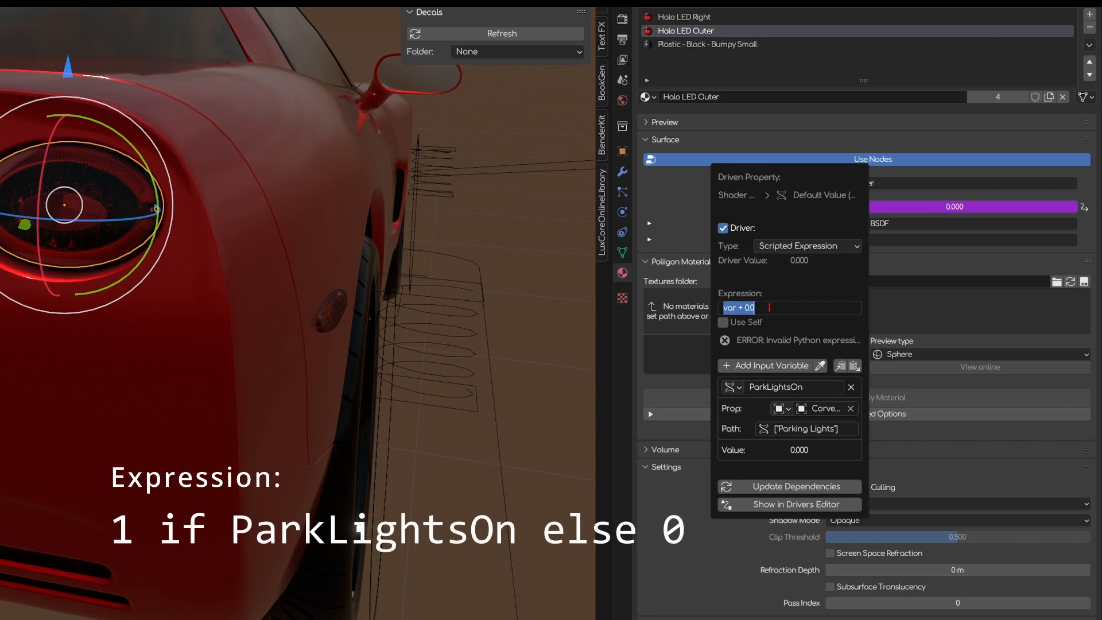
type("1 if ParkLightsOn else 0")
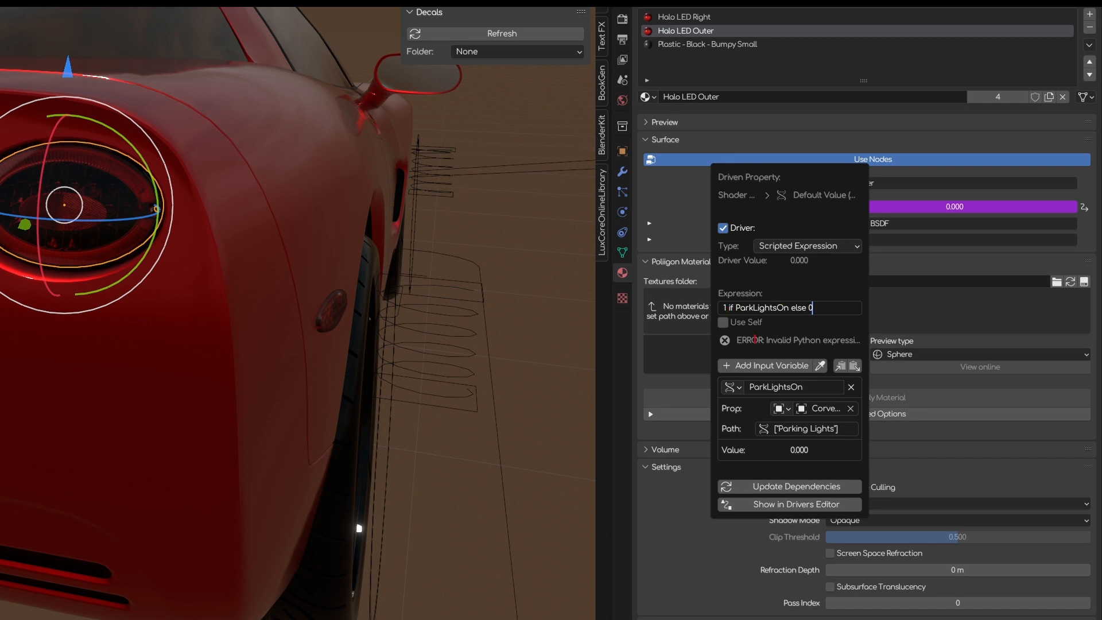
key("Return")
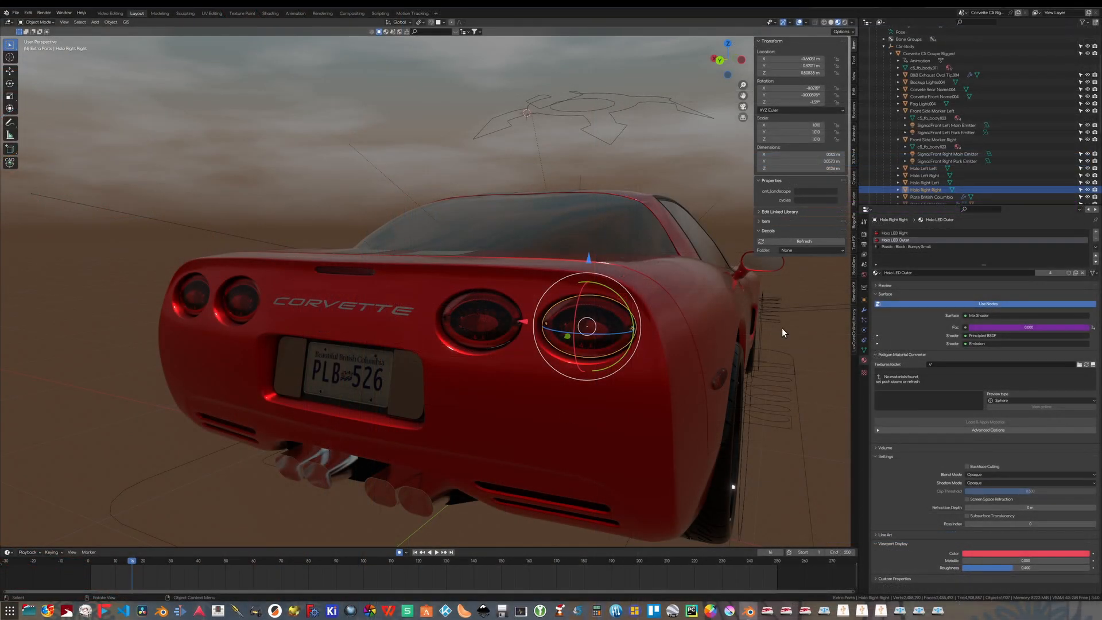
Select the car body and toggle its Parking Lights property to test the halo tail lights, leaving it at 1.
left_click(669, 318)
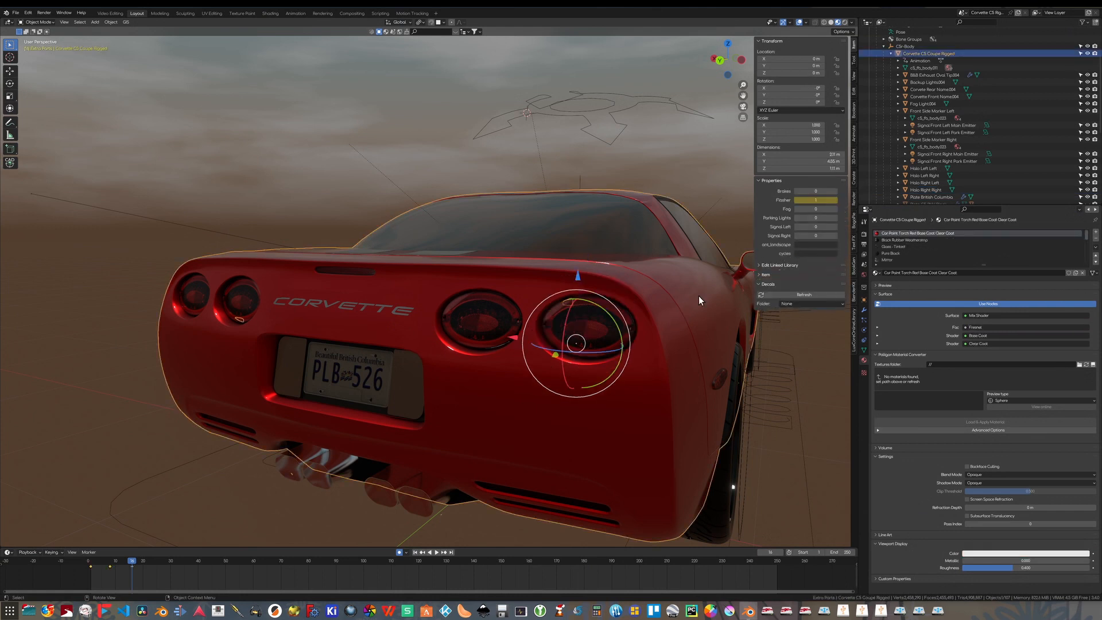
left_click(834, 219)
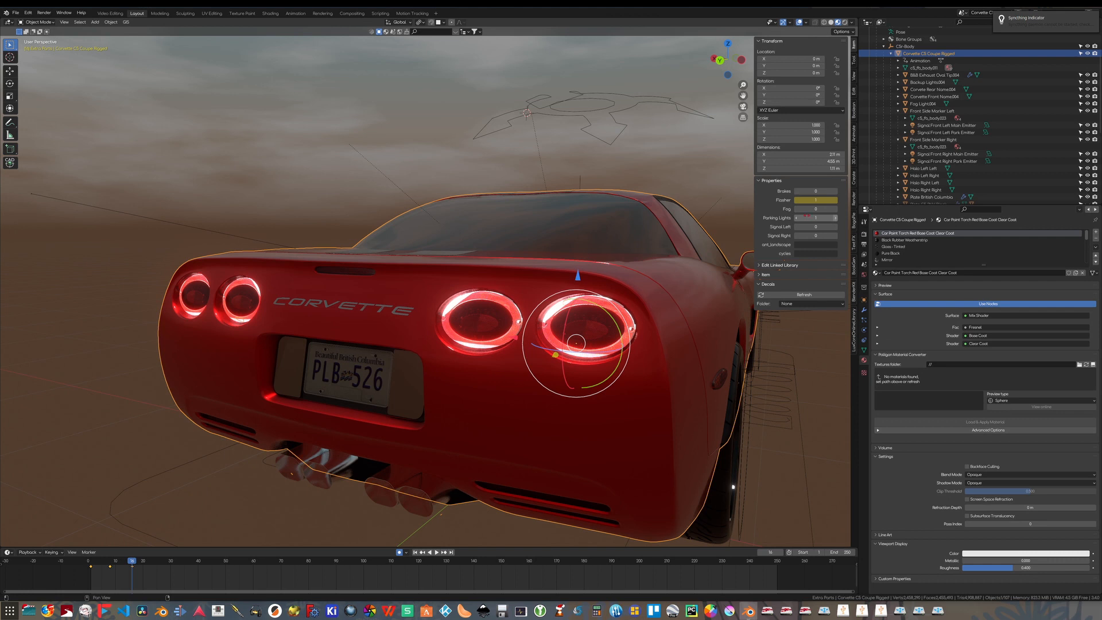
left_click(795, 218)
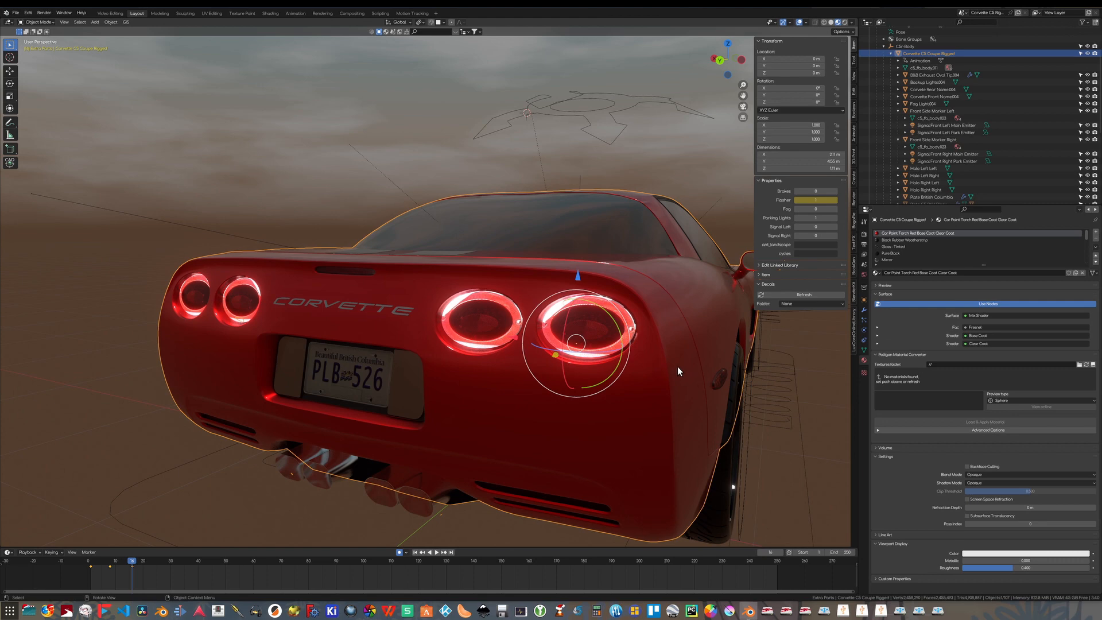
Check the rear side marker's material, and copy the Fac driver of the outer right tail light's Halo LED Outer material.
middle_click_drag(677, 366, 674, 366)
scroll(674, 367, "up", 1)
scroll(674, 367, "down", 3)
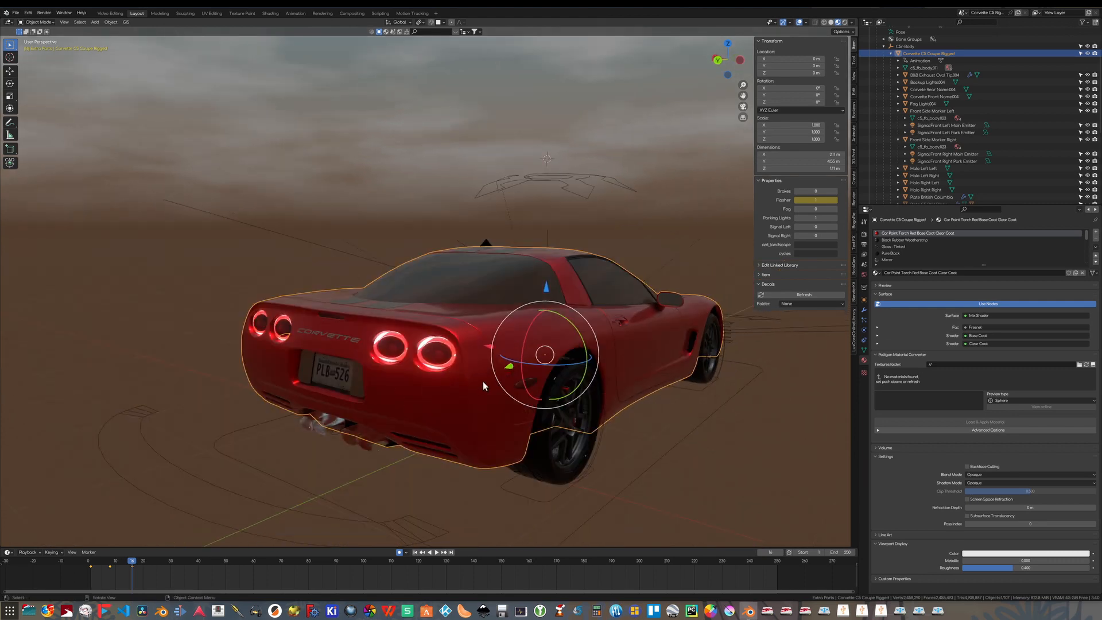
scroll(511, 379, "up", 3)
left_click(527, 397)
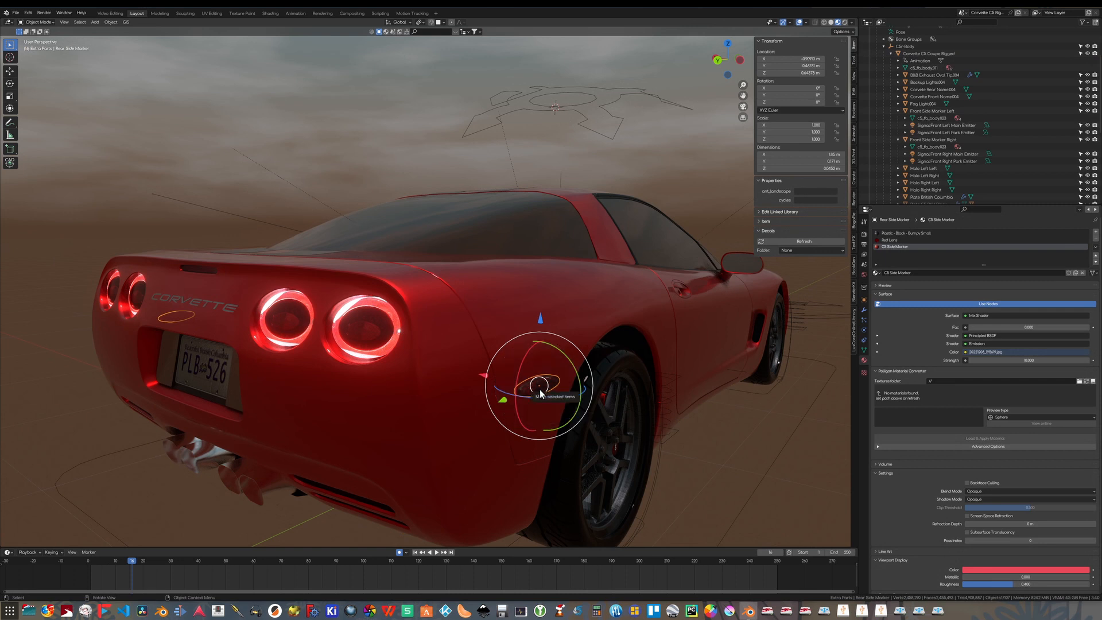
left_click(369, 353)
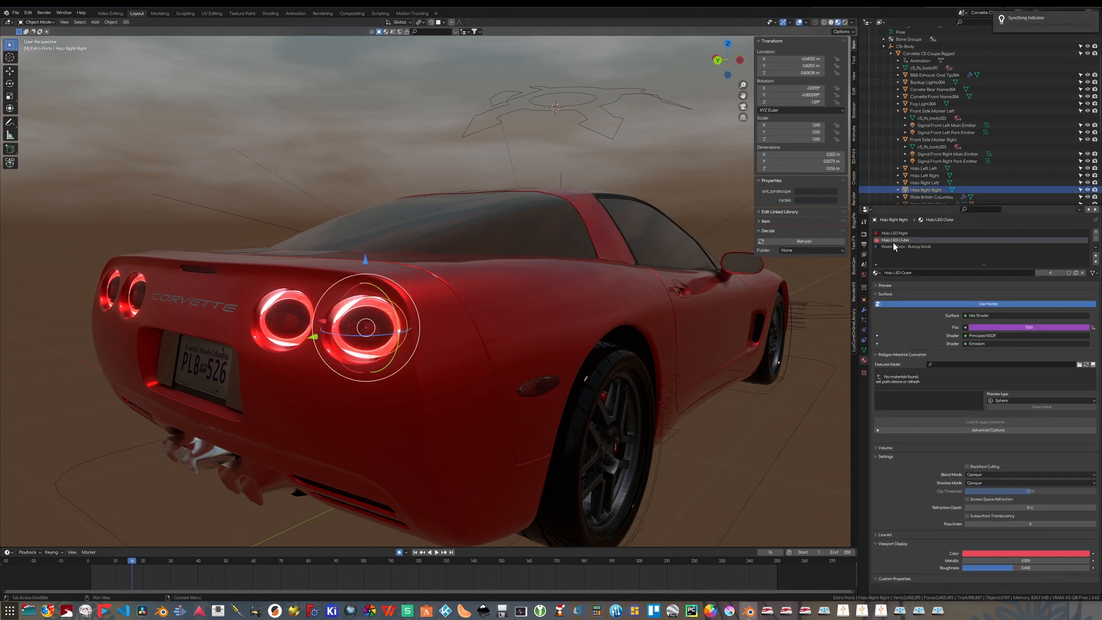
right_click(993, 328)
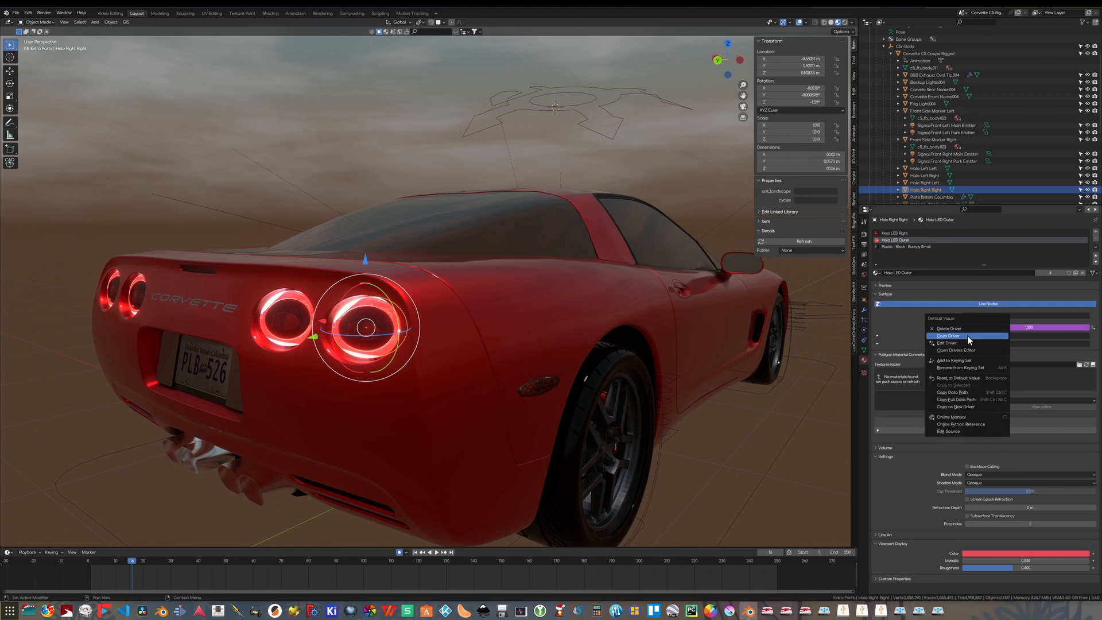
left_click(968, 336)
Paste the copied driver onto the Fac value of the rear side marker's C5 Side Marker material.
left_click(532, 387)
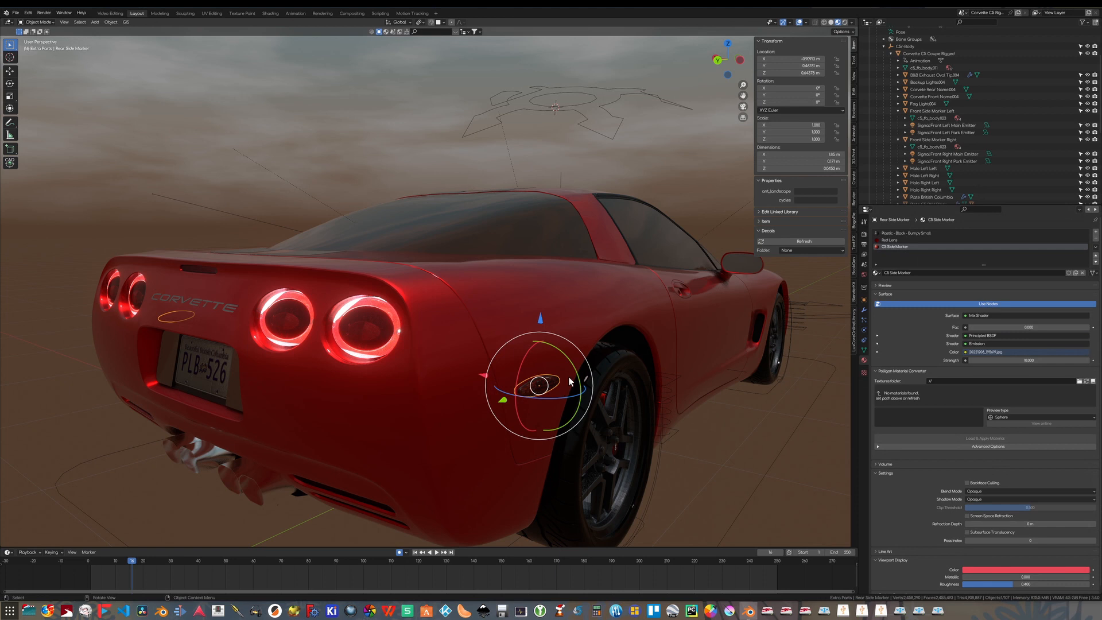
right_click(987, 325)
left_click(963, 343)
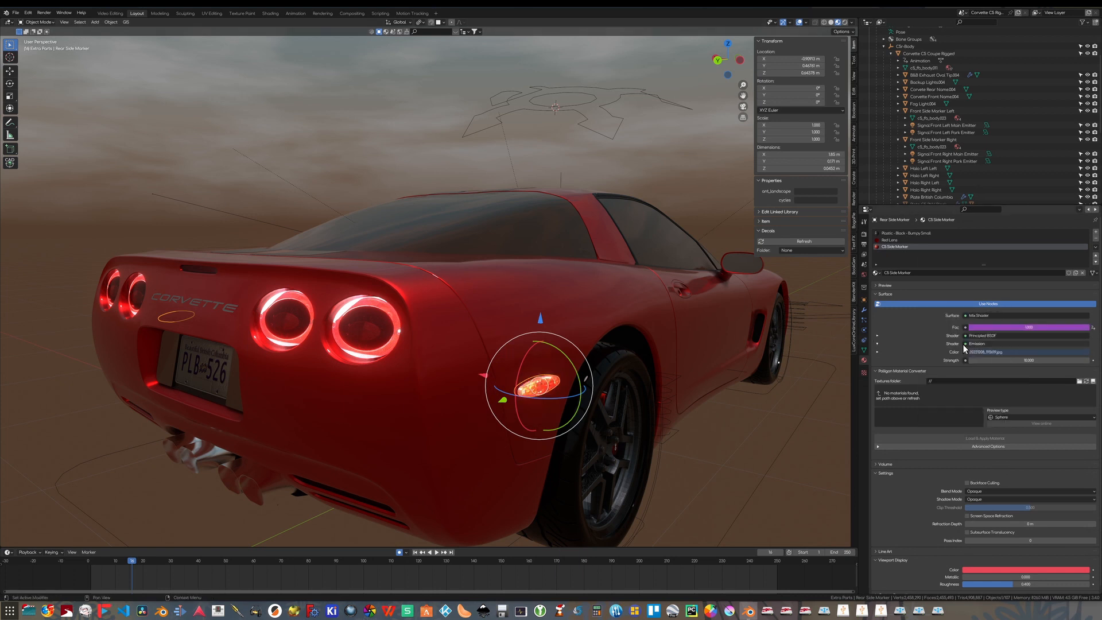
Select the car body and toggle its Parking Lights property to test the tail lights and side marker together, leaving it at 0.
left_click(542, 287)
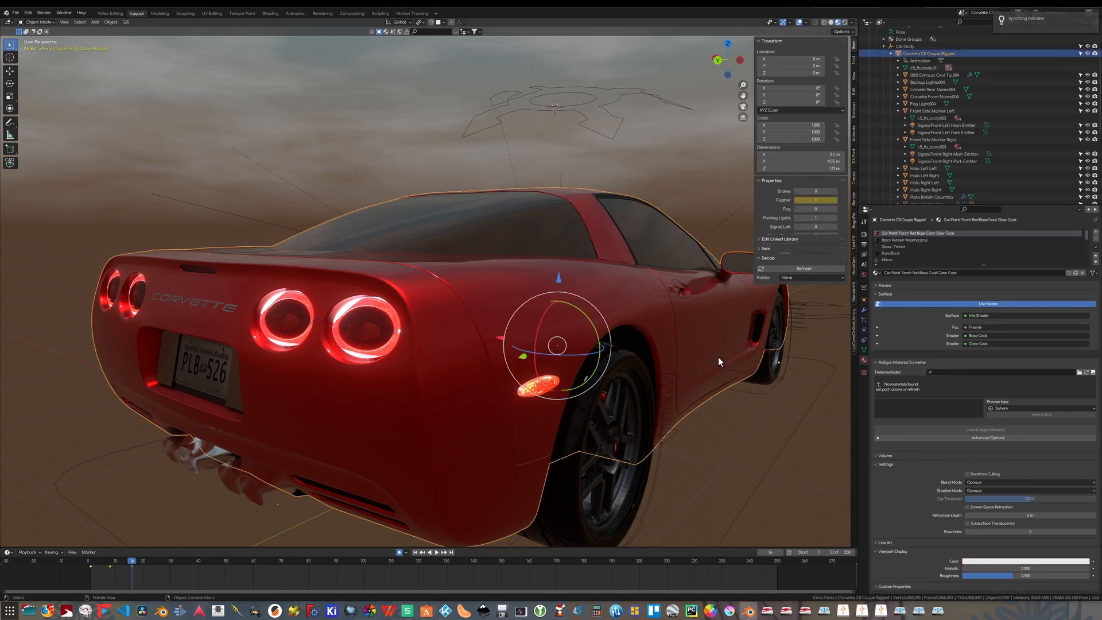
left_click(797, 218)
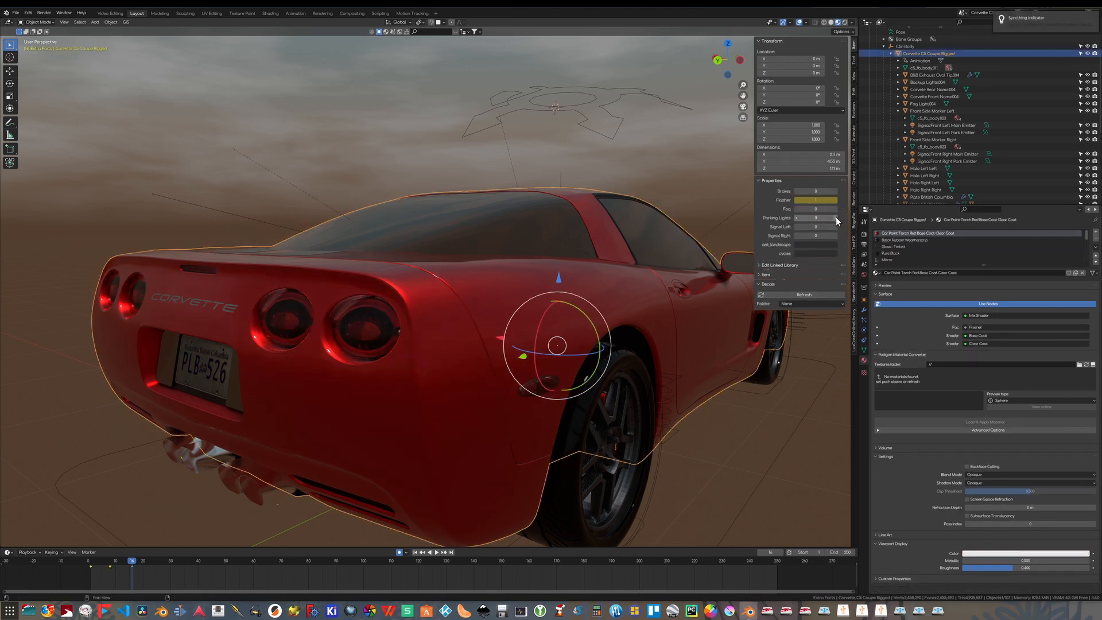
left_click(835, 217)
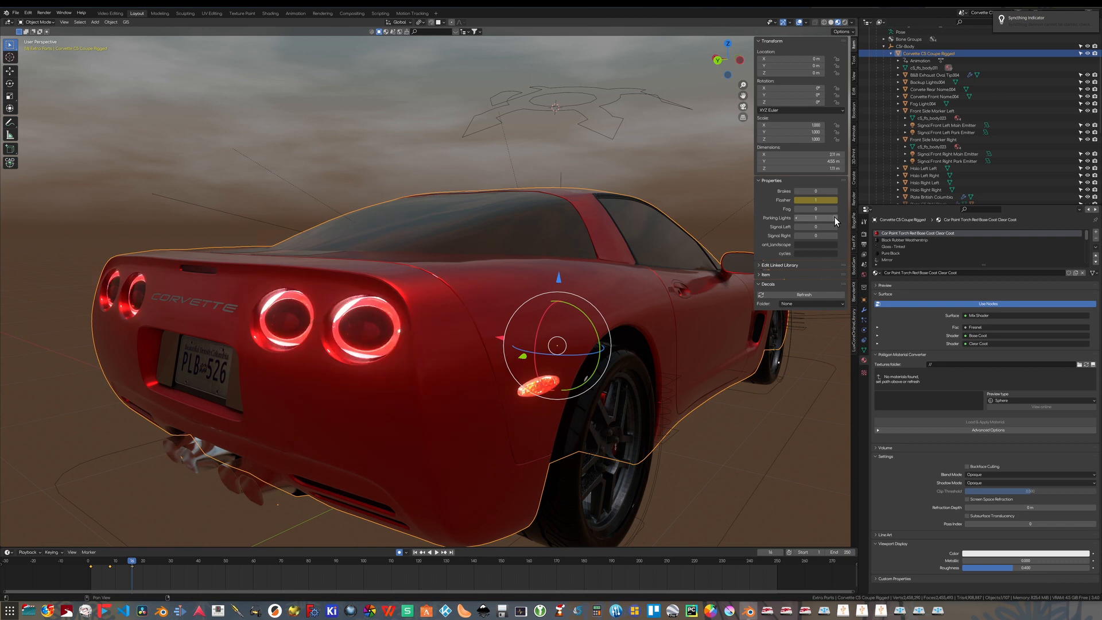
left_click(796, 218)
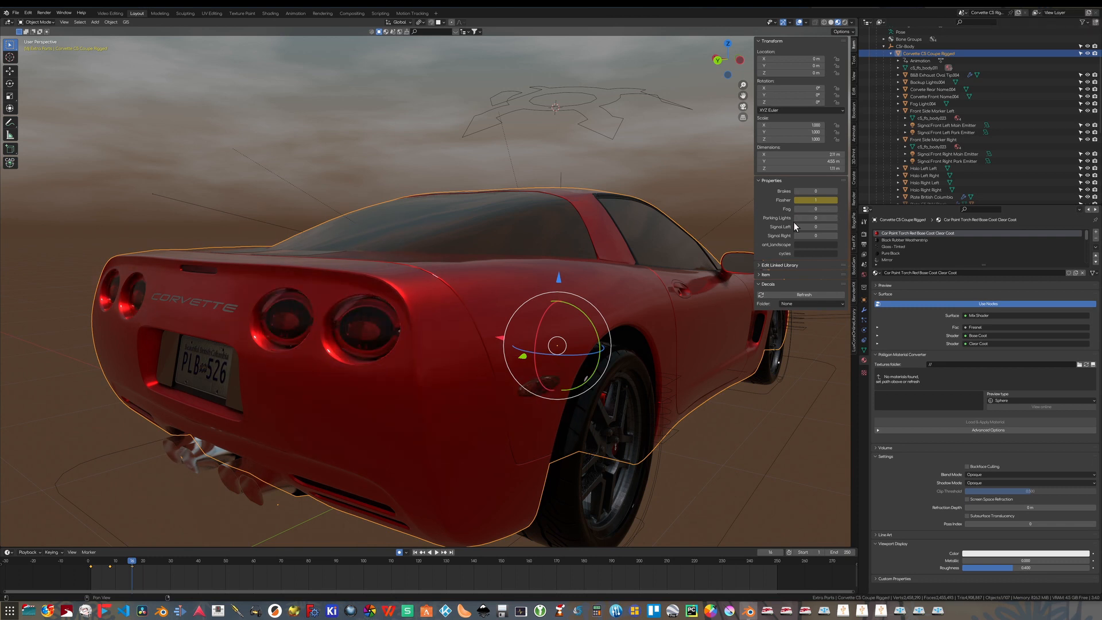
Add a driver to the Fac value of the outer right tail light's Halo LED Right material.
left_click(722, 477)
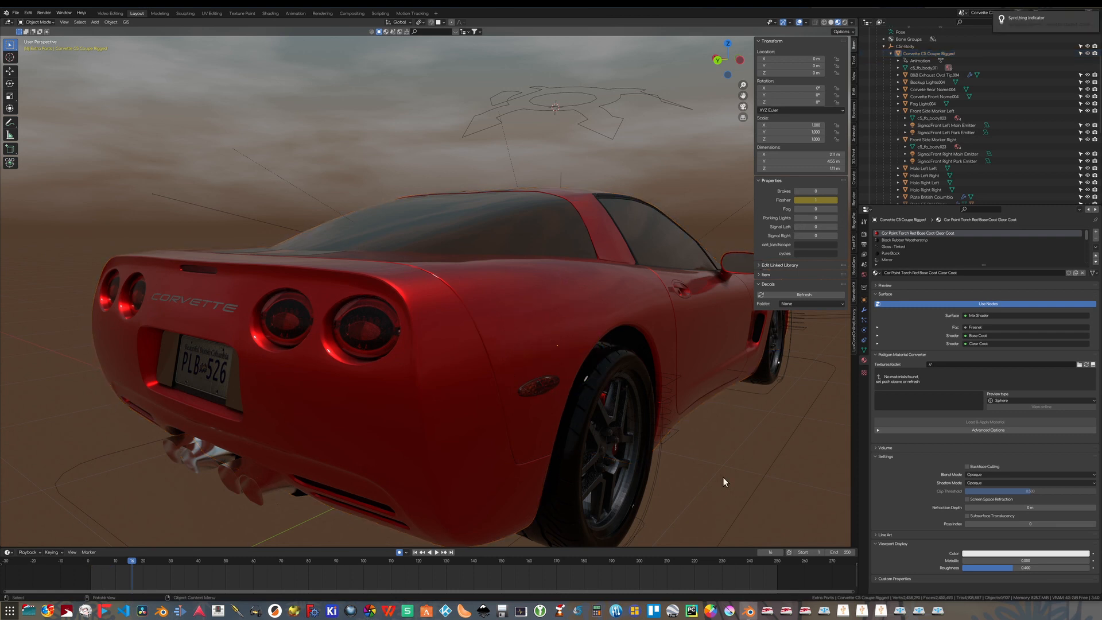
middle_click_drag(722, 477, 456, 375)
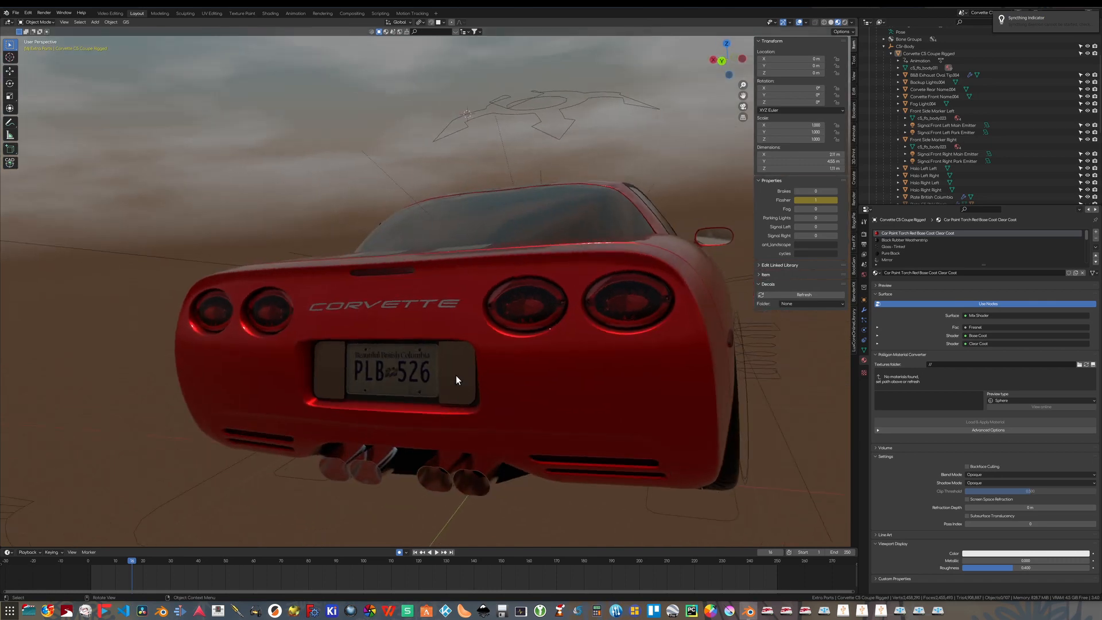
left_click(531, 305)
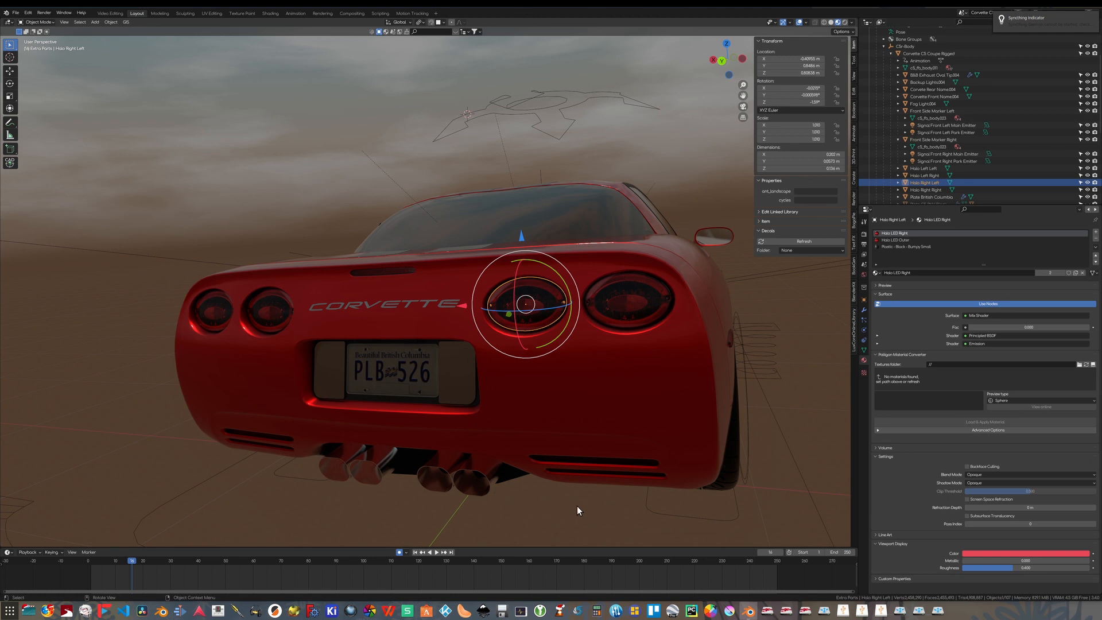
middle_click_drag(573, 515, 573, 514)
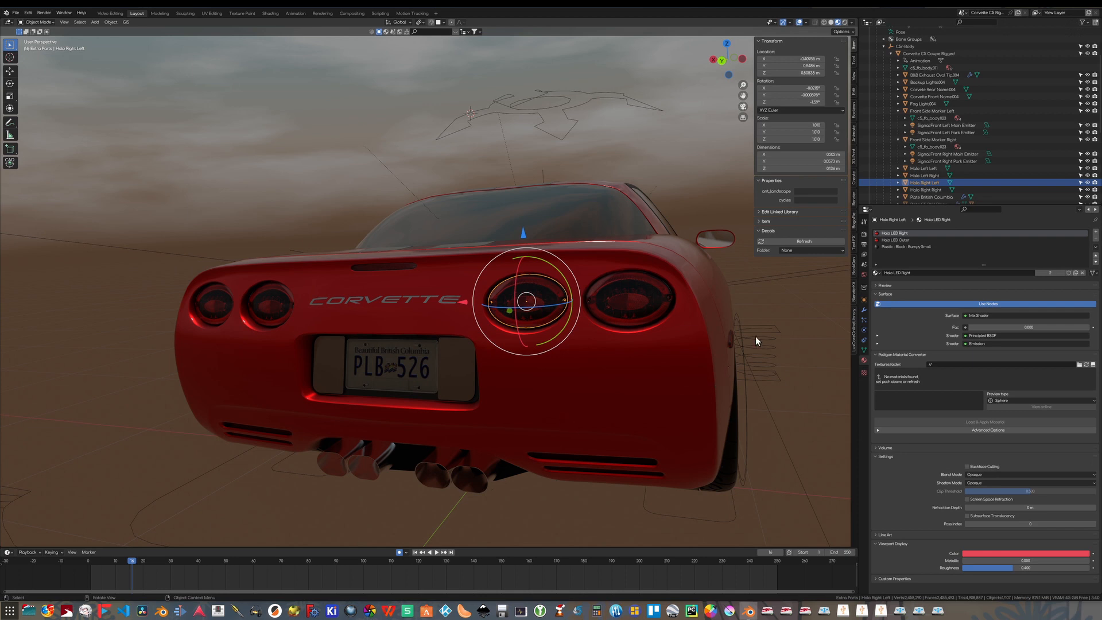
left_click(760, 307)
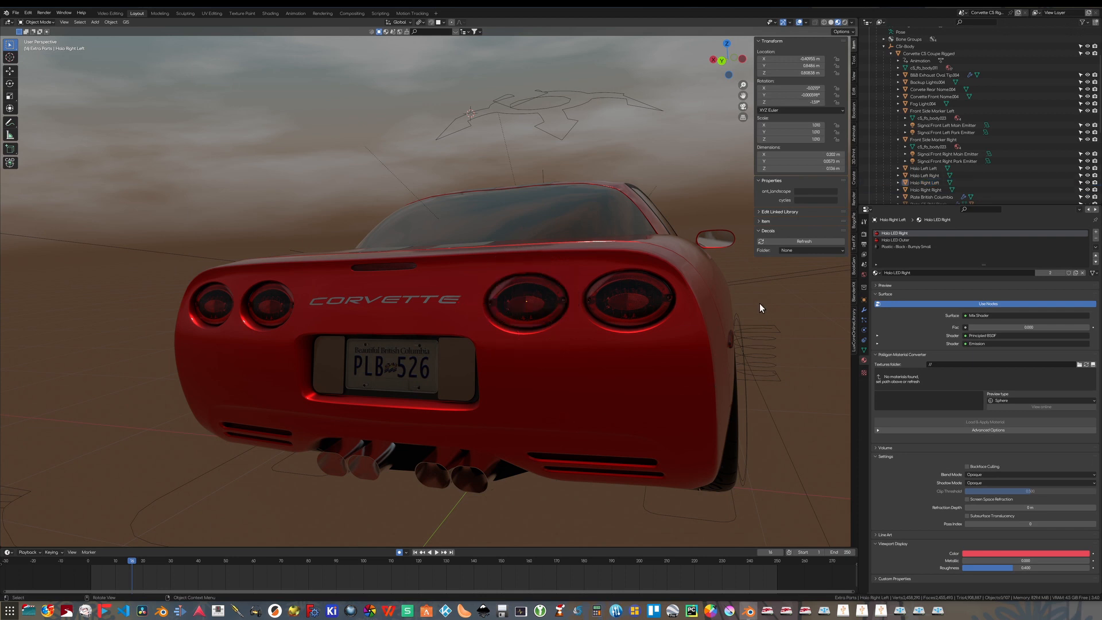
left_click(638, 381)
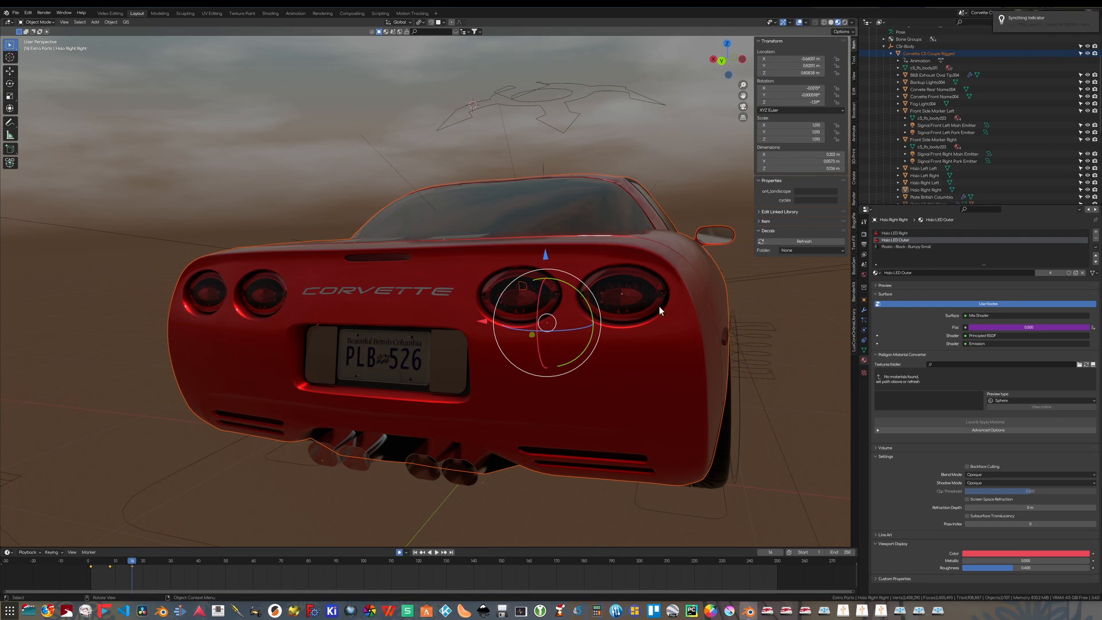
left_click(644, 301)
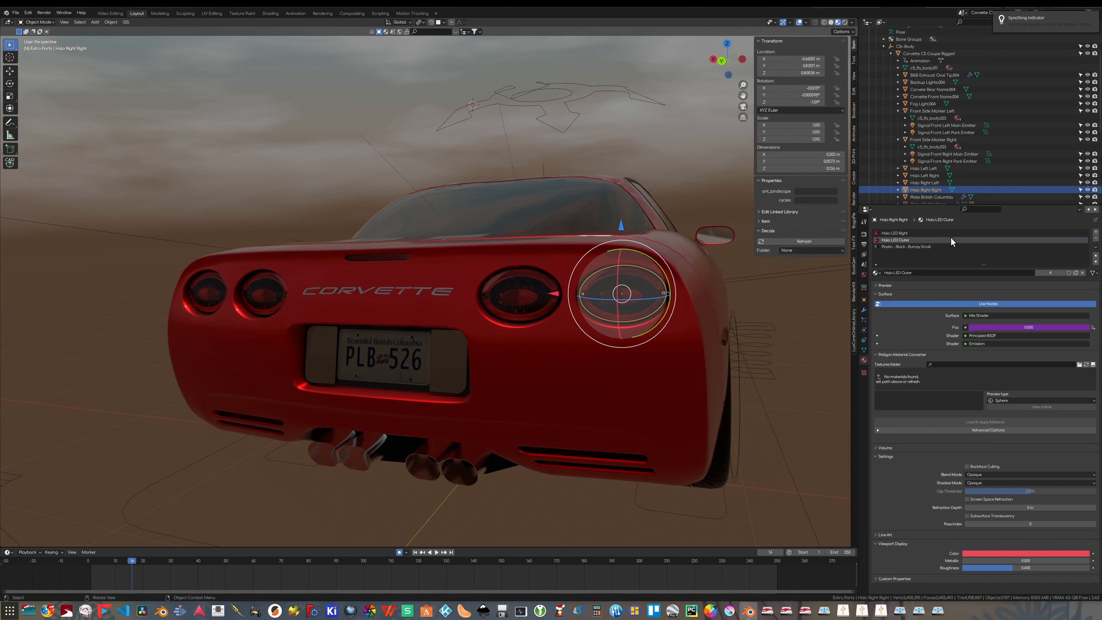
left_click(904, 233)
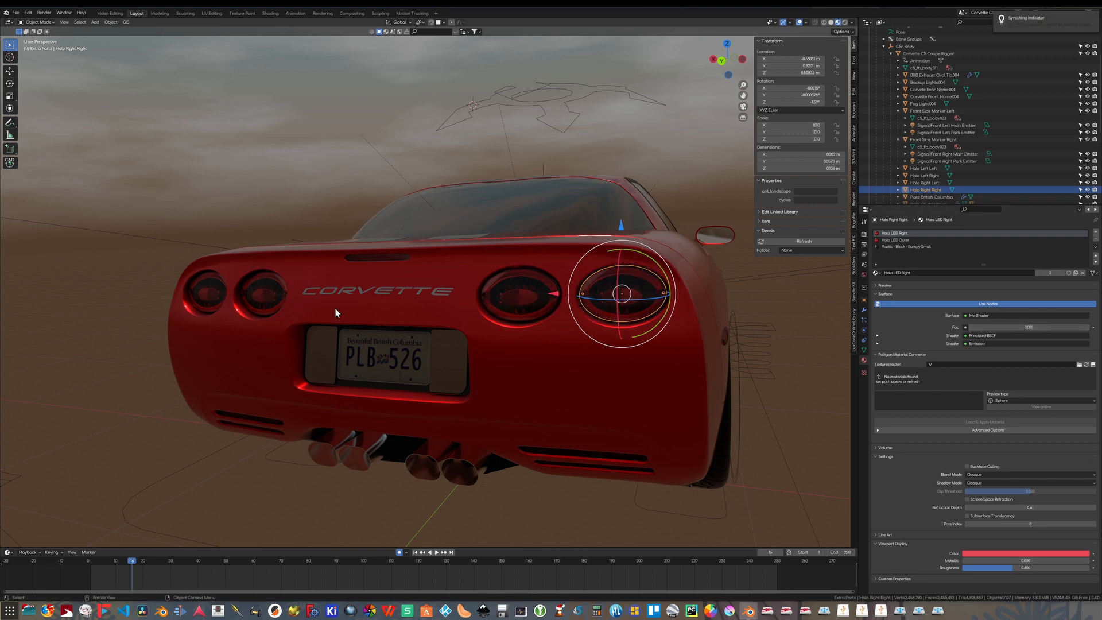
right_click(1008, 327)
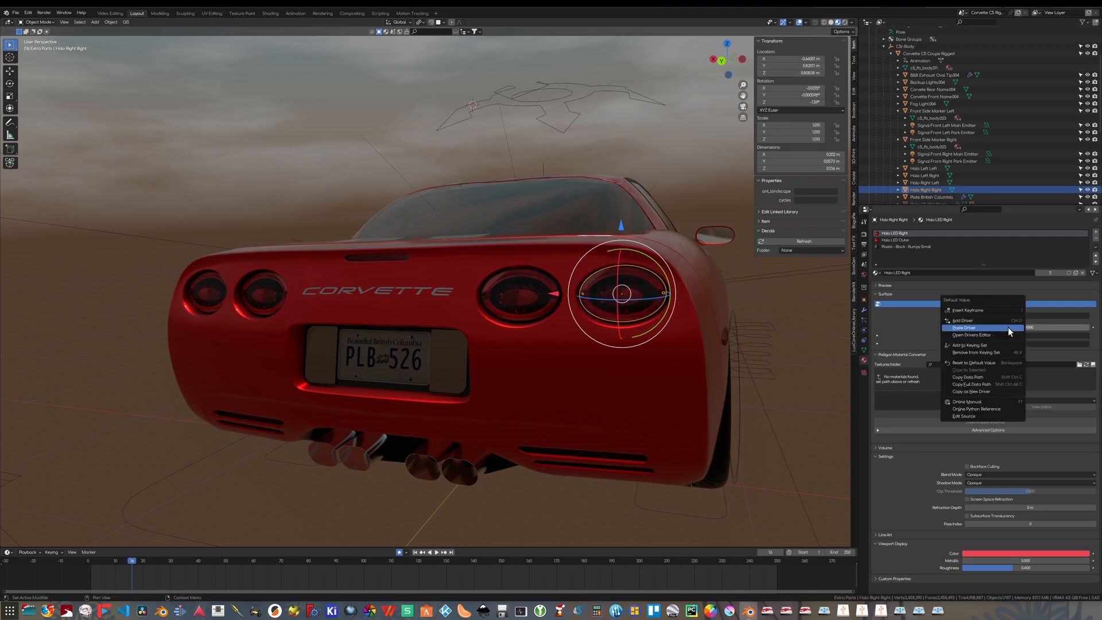
left_click(973, 320)
left_click_drag(893, 284, 855, 276)
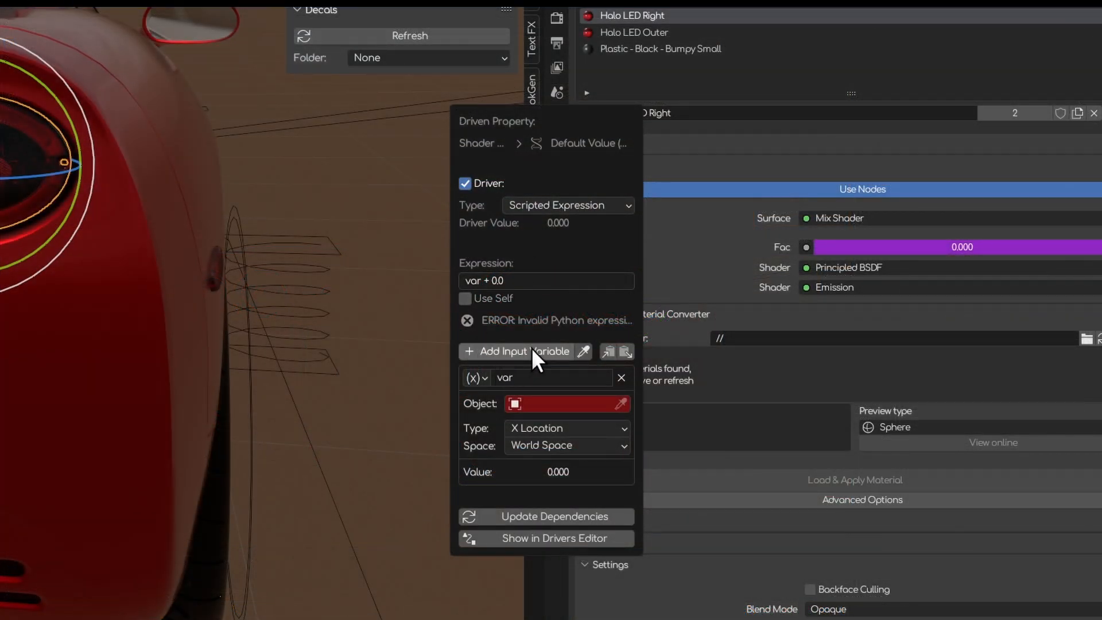
Make the driver's input variable a Single Property that targets the Corvette body object.
left_click(477, 377)
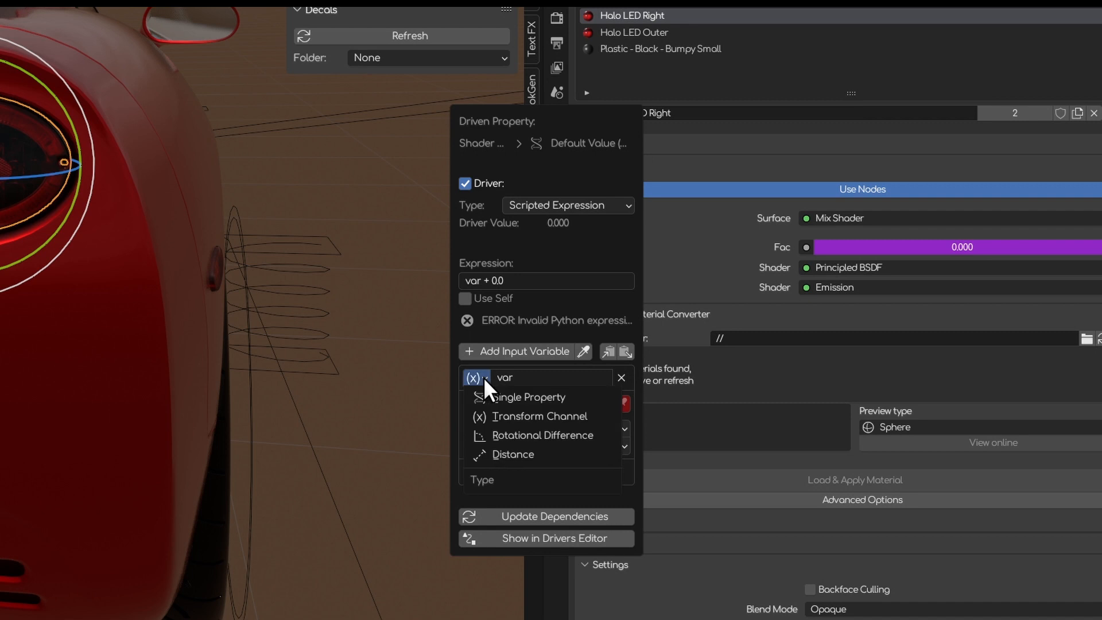
left_click(502, 397)
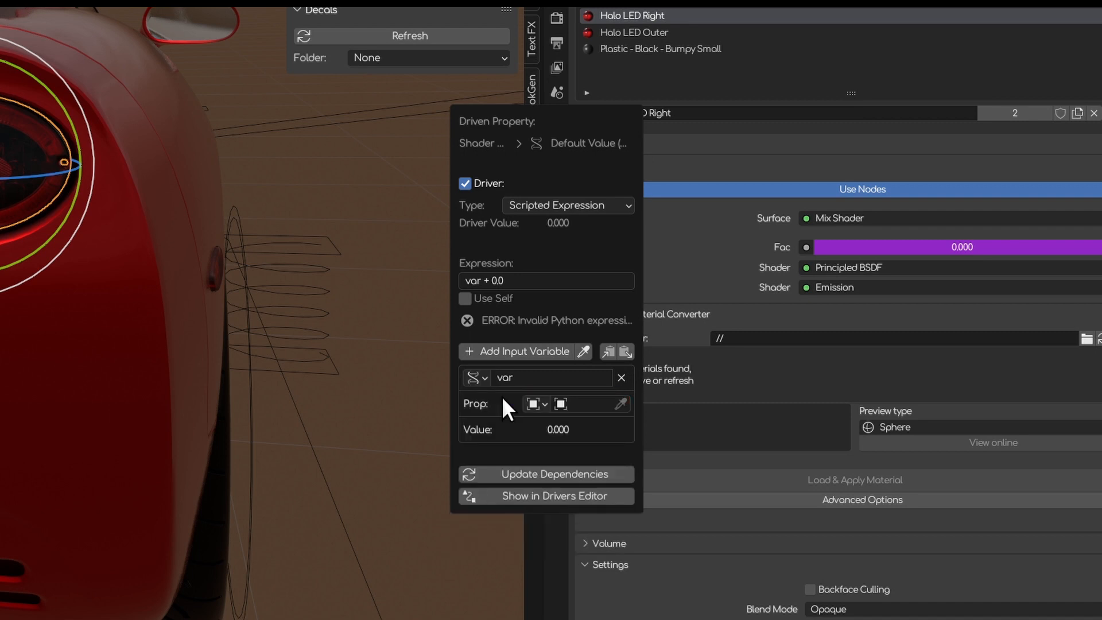
left_click(597, 405)
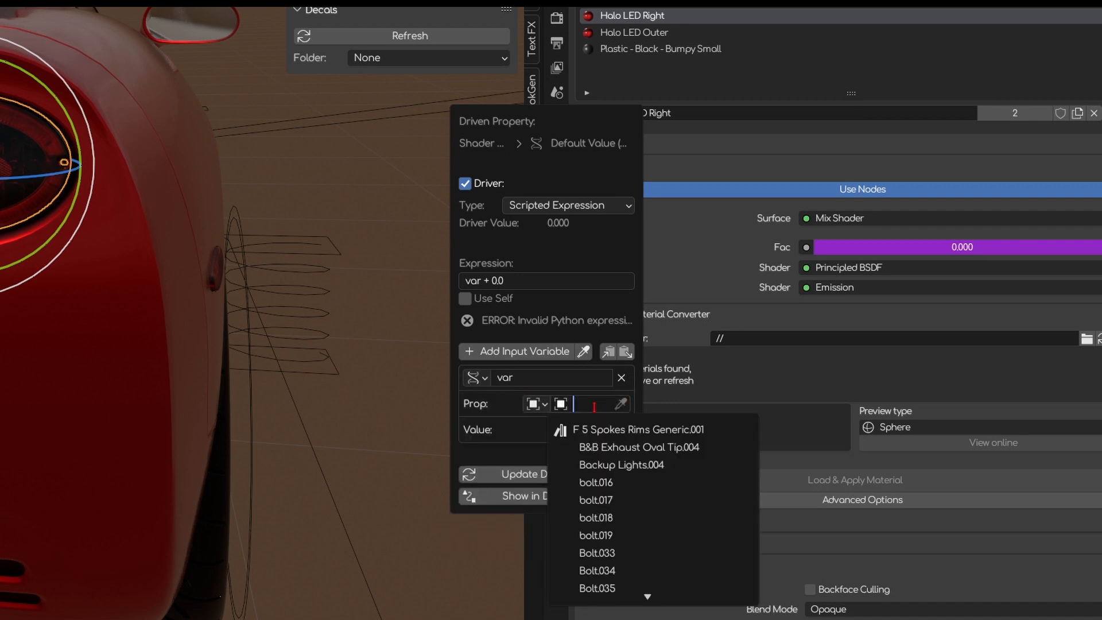
type("corvette")
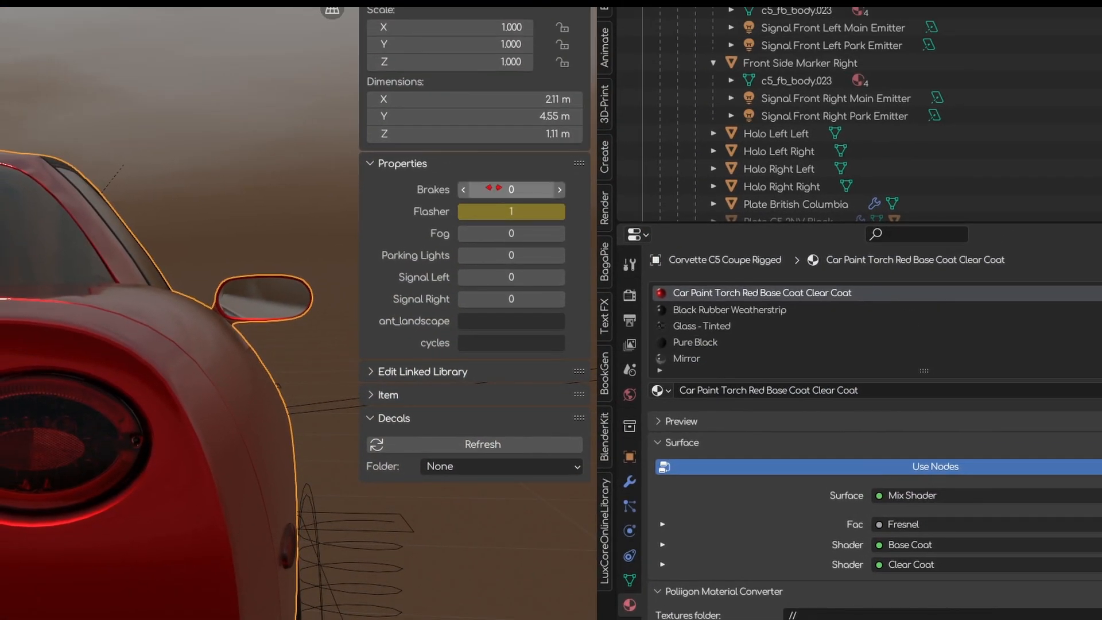
Copy the data path of the car body's Brakes property and paste ["Brakes"] as the path of the Halo LED Right driver's variable.
right_click(451, 4)
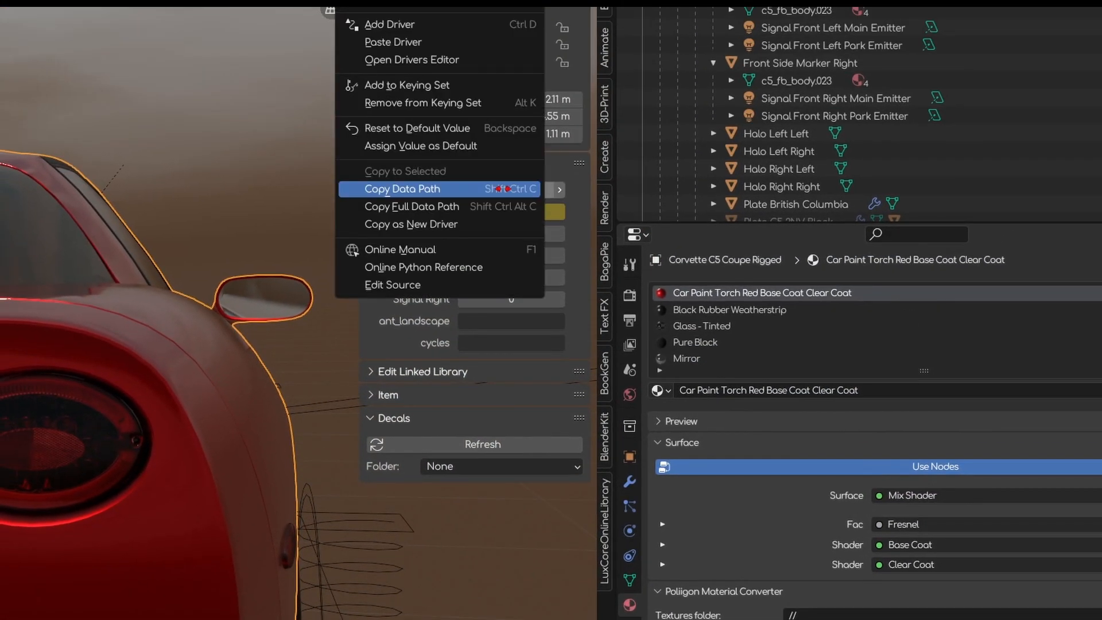
left_click(388, 188)
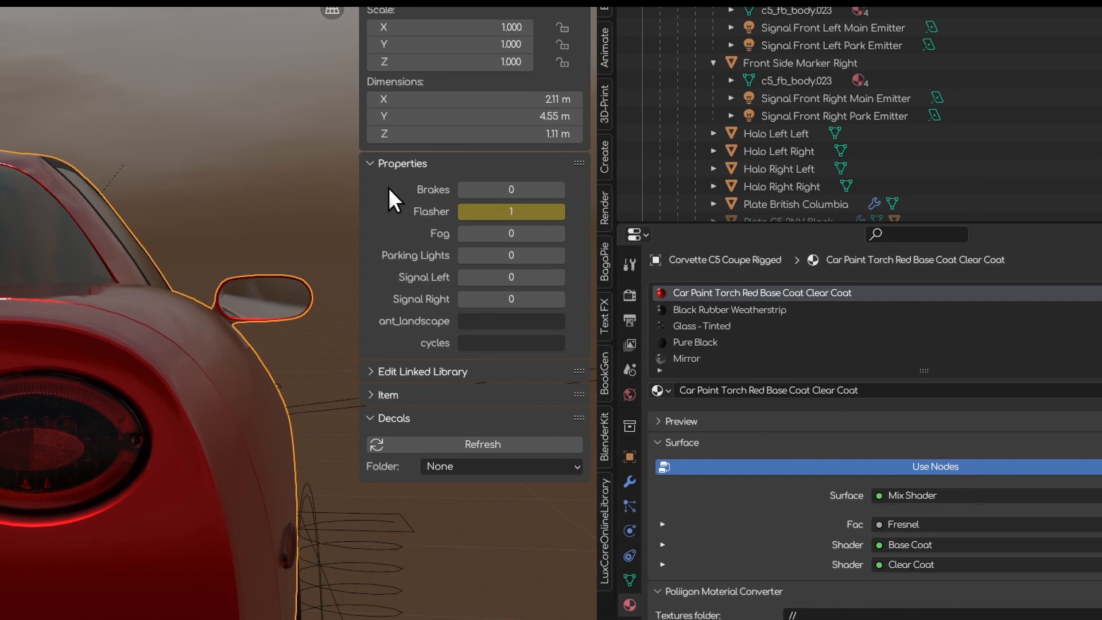
left_click(52, 456)
right_click(945, 524)
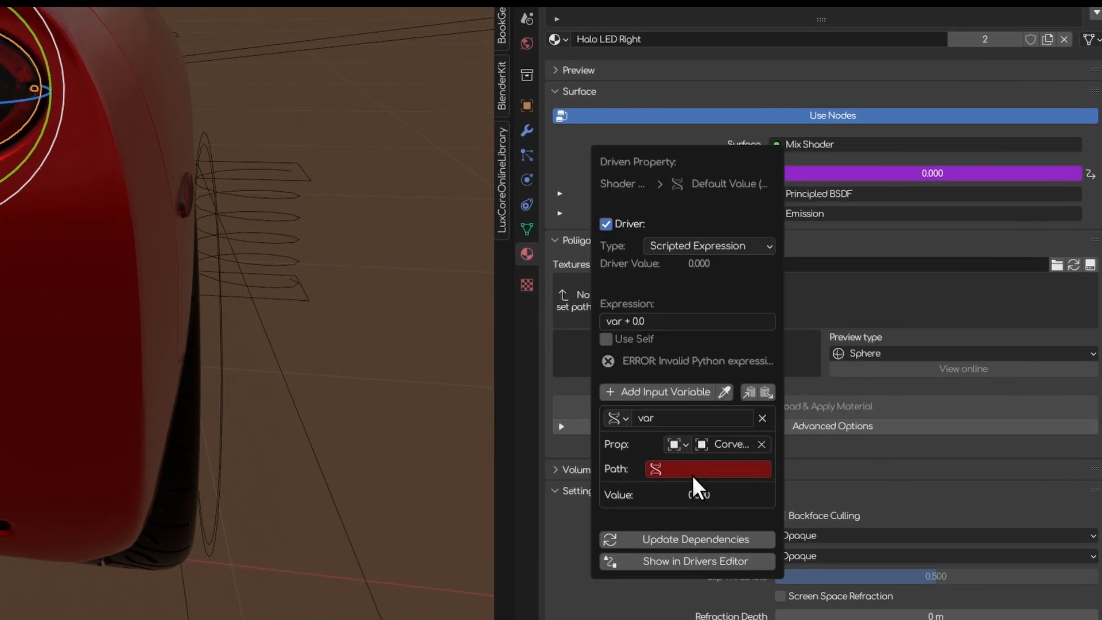
left_click(692, 469)
type("[\"Brakes\"]")
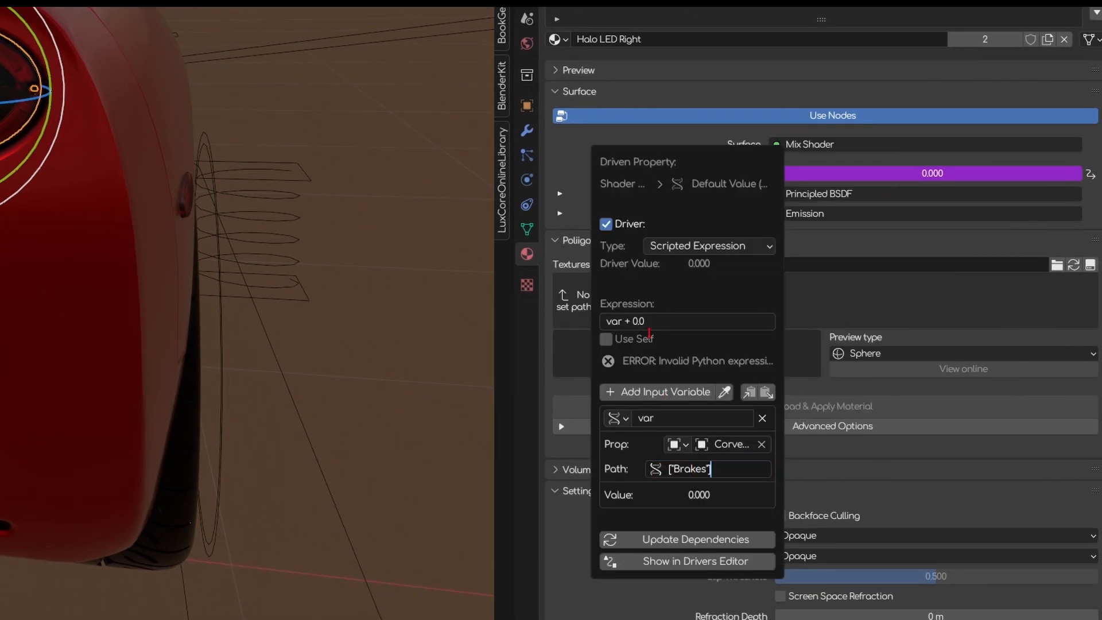
key("Return")
Rename the driver variable that reads the Brakes property to BrakeOn.
left_click(646, 400)
key("BackSpace")
key("BackSpace")
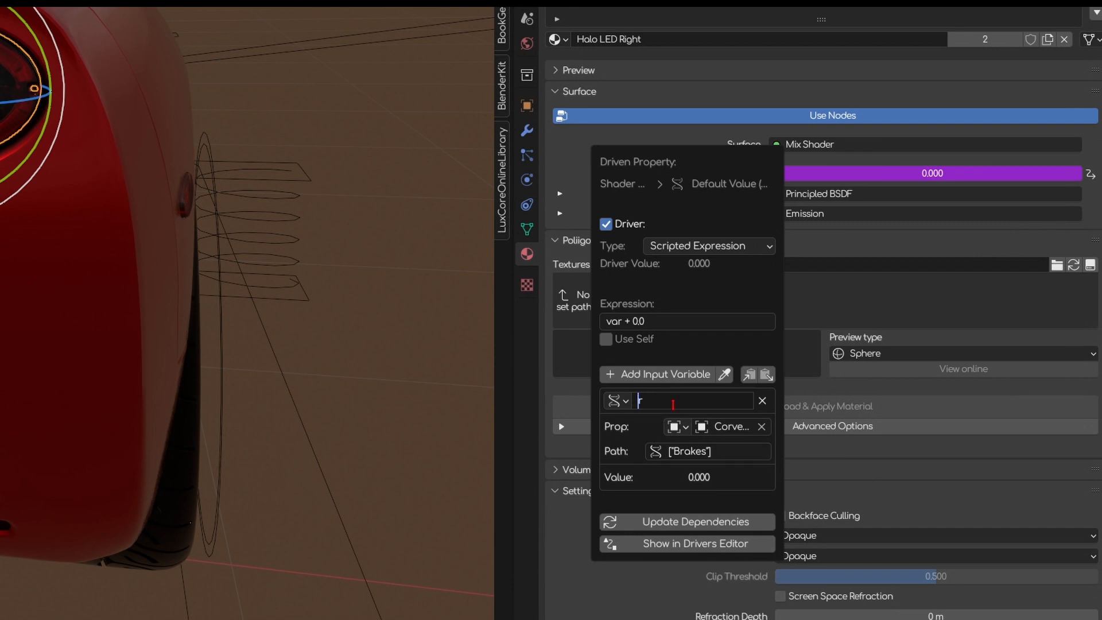
type("Brake")
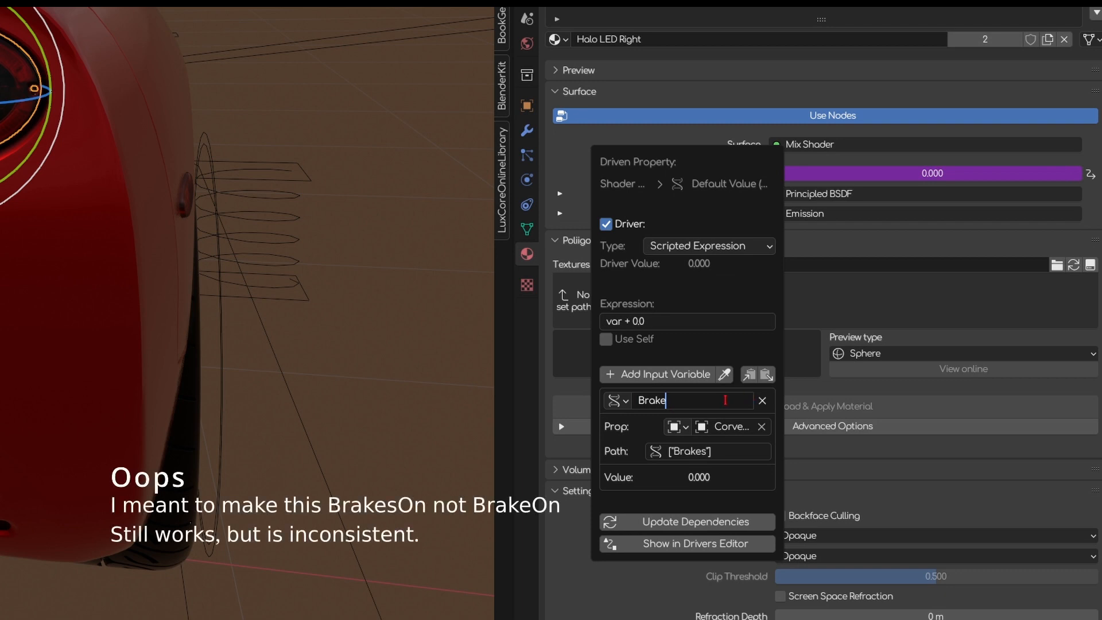
type("On")
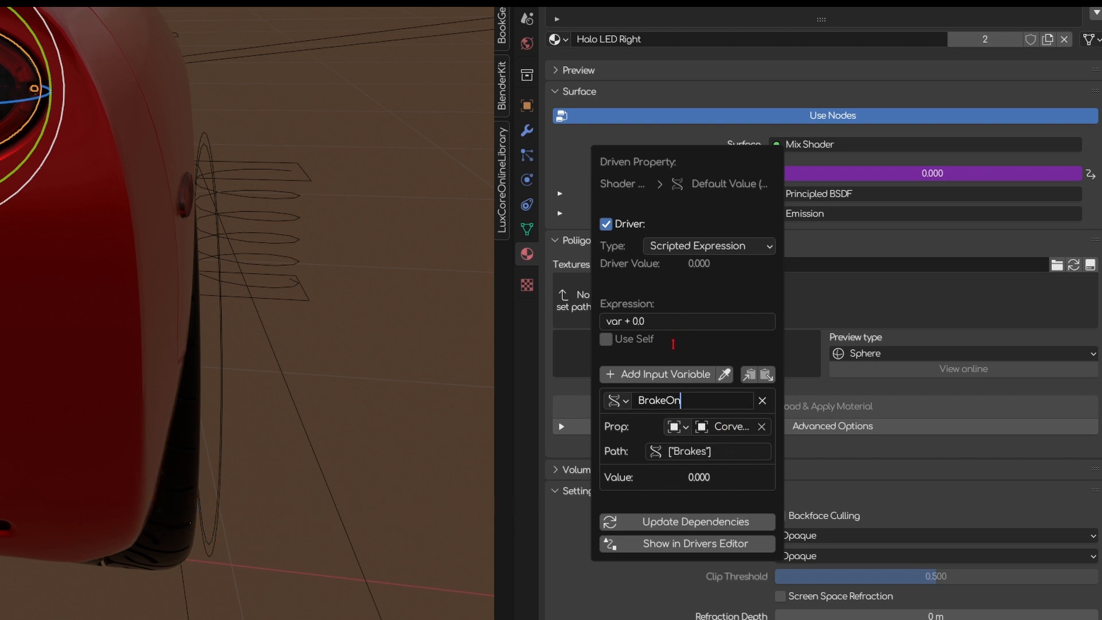
key("Return")
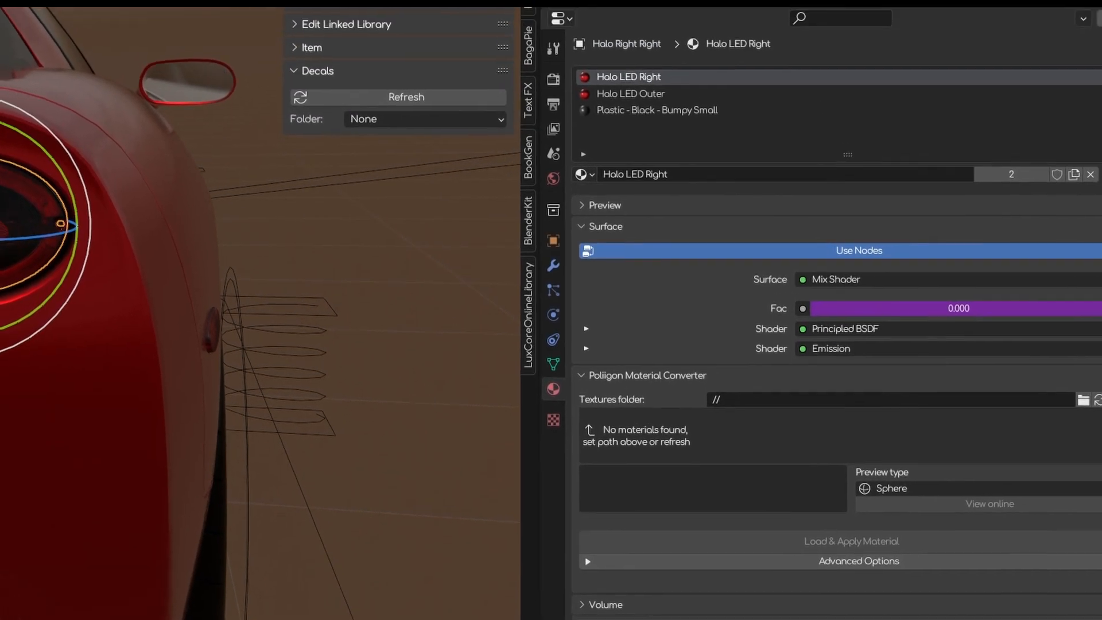
Select the car body and copy the data path of its Signal Right property.
left_click(81, 223)
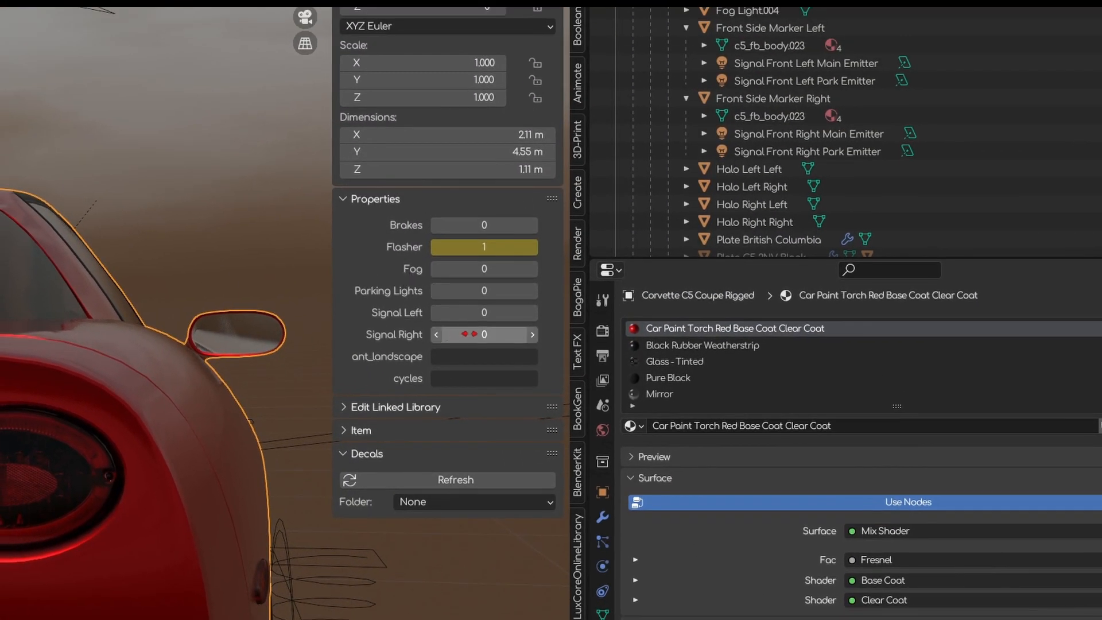
right_click(482, 334)
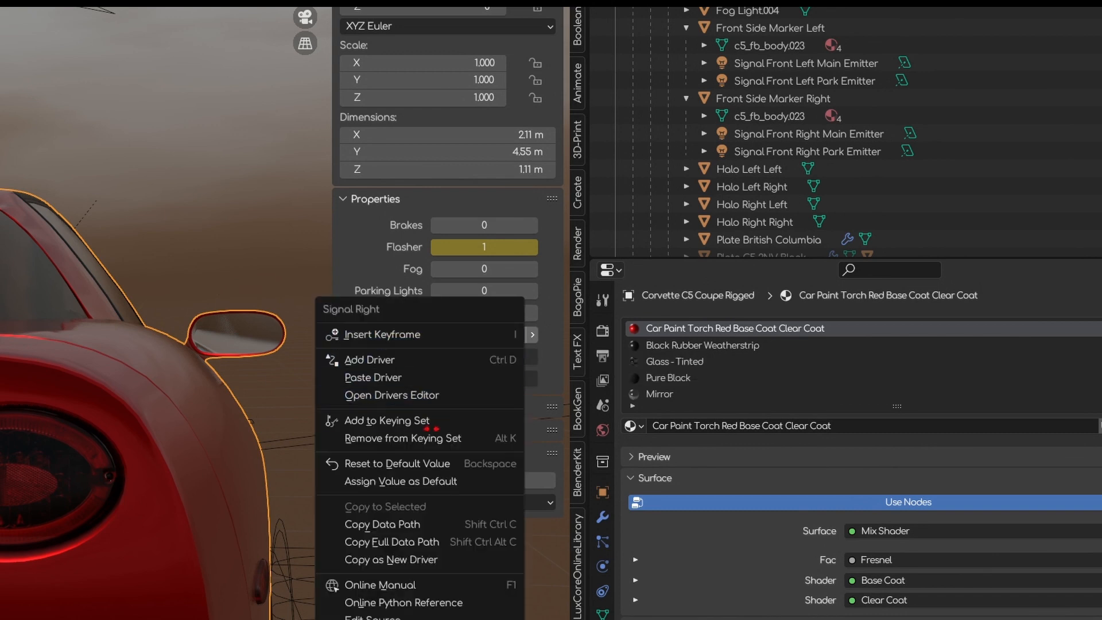
left_click(392, 525)
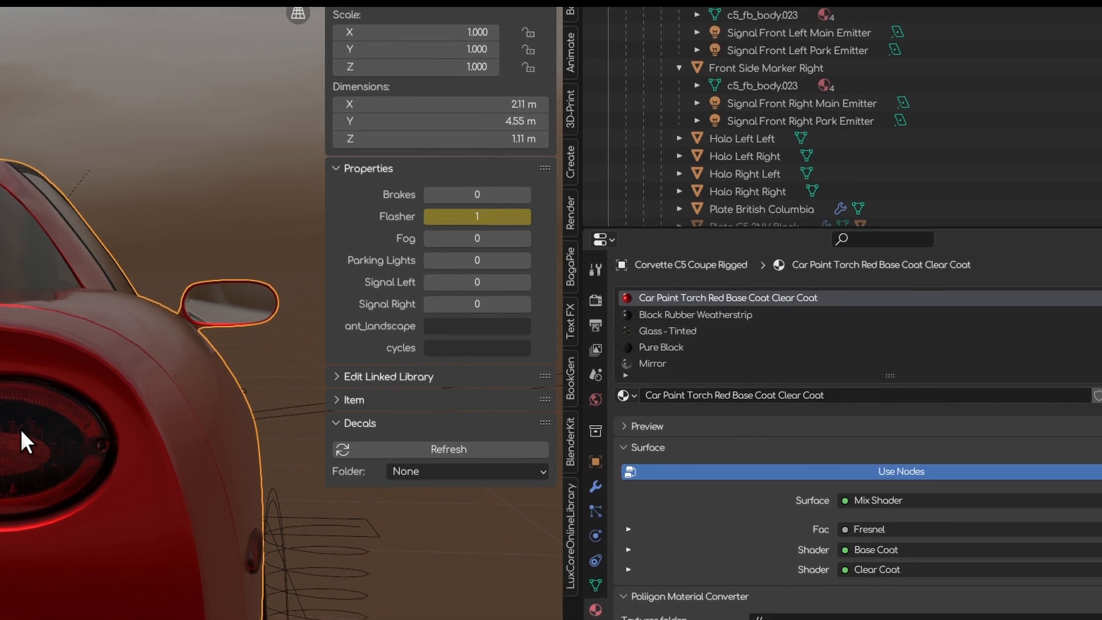
Add a second Single Property variable to the Halo LED Right material's Fac driver, targeting the Corvette C5 Coupe Rigged object.
left_click(26, 457)
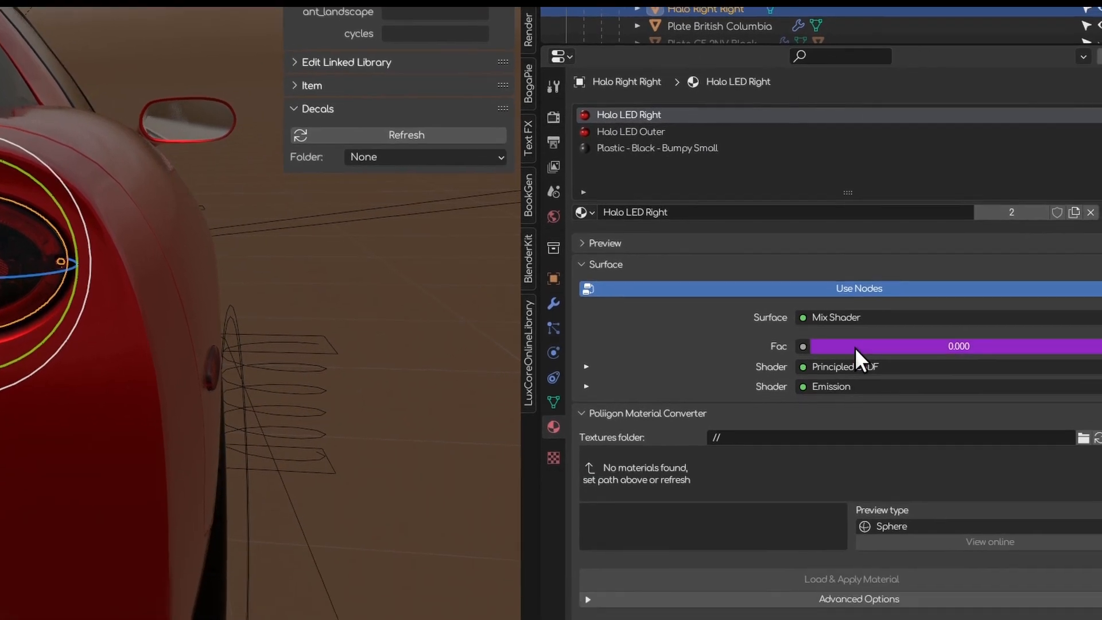
right_click(861, 407)
left_click(769, 407)
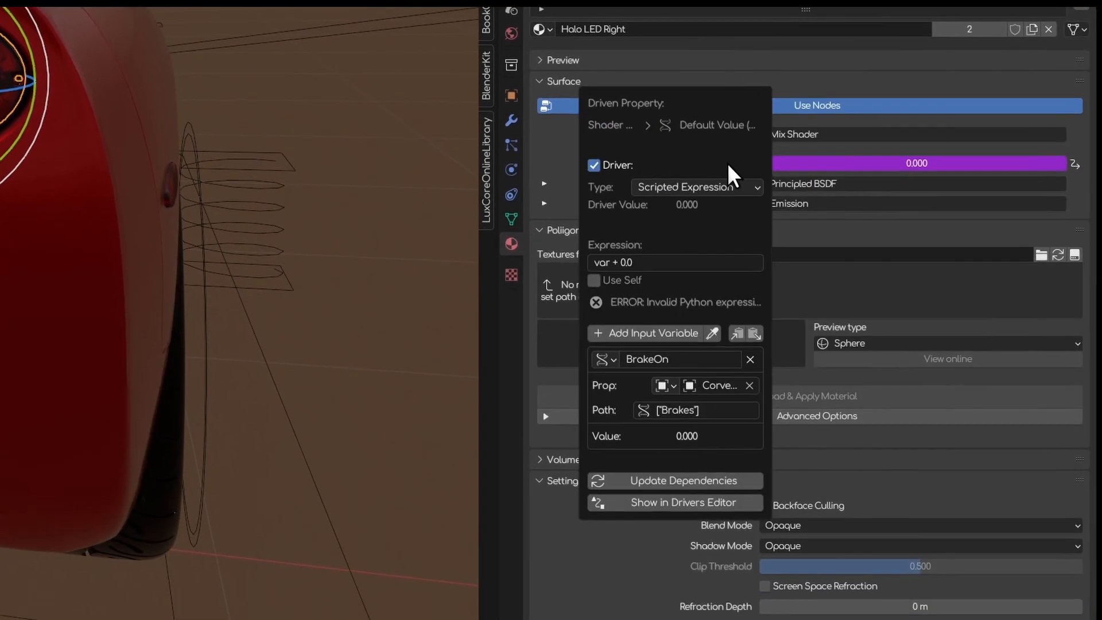
left_click(652, 335)
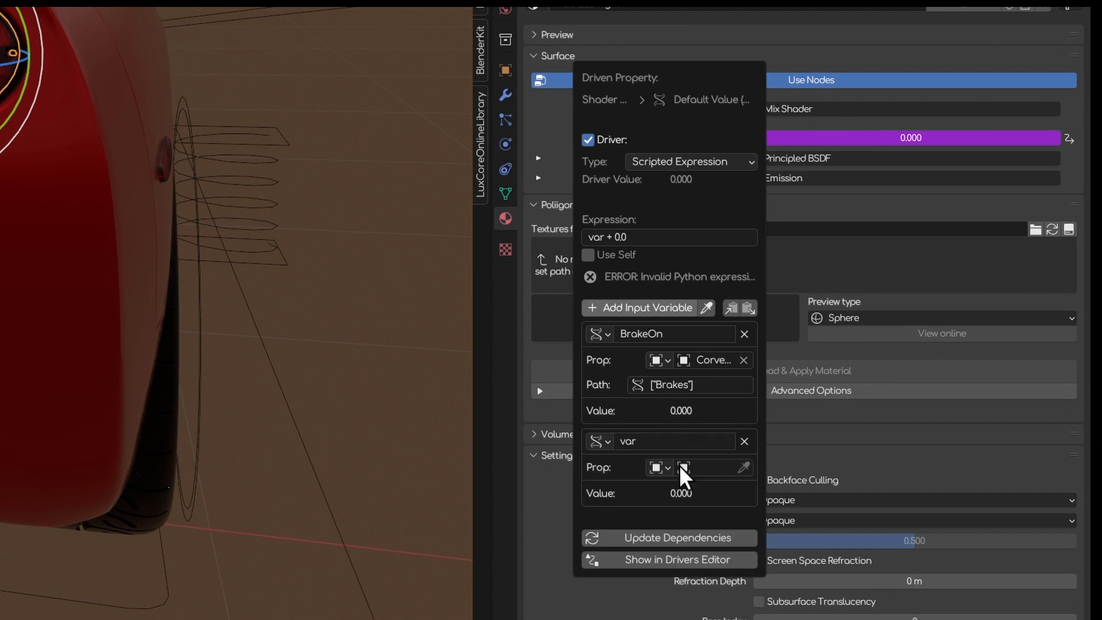
left_click(602, 441)
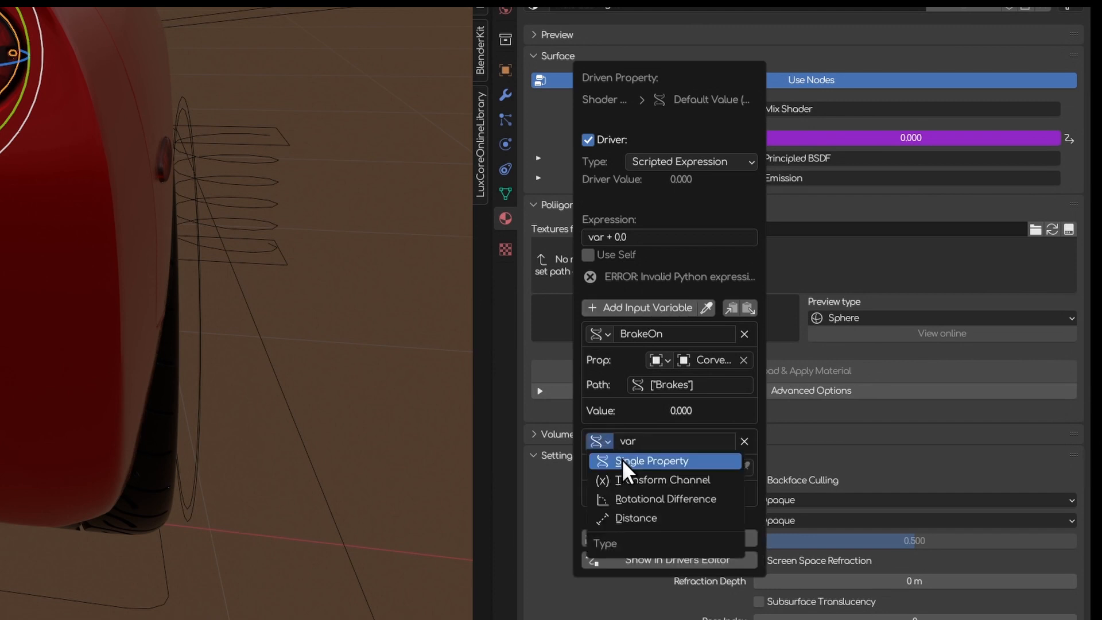
left_click(709, 463)
left_click(715, 465)
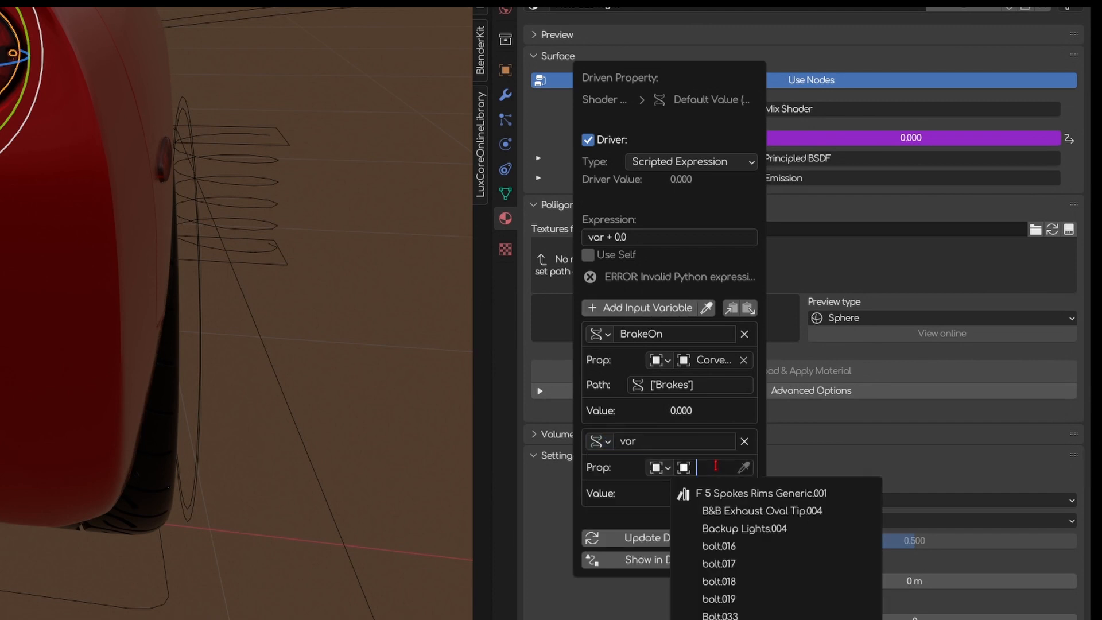
type("corvete")
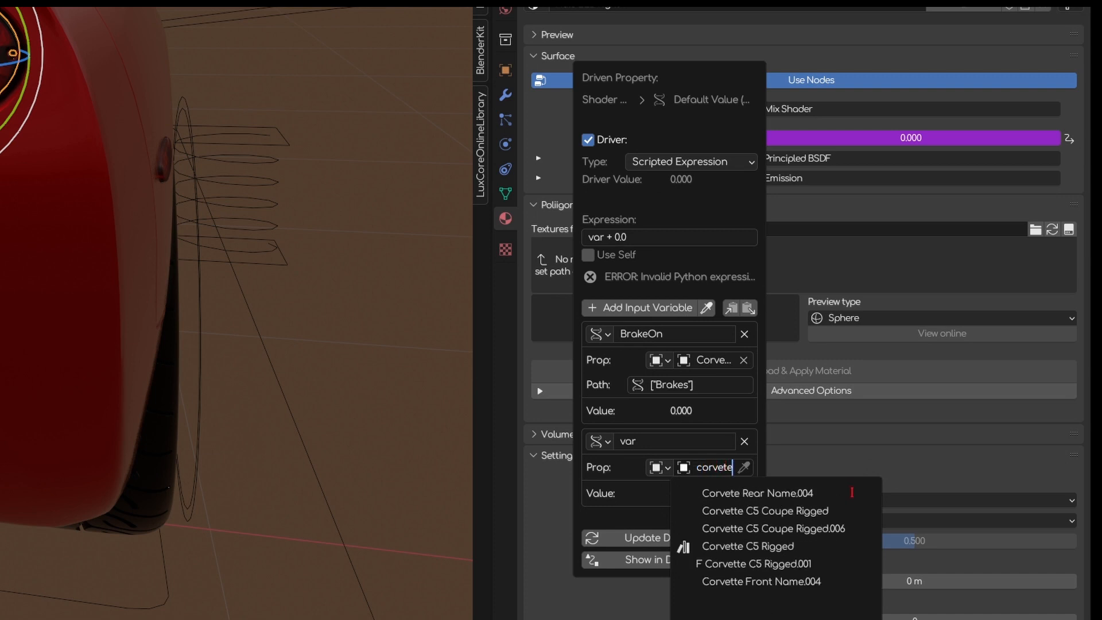
left_click(741, 511)
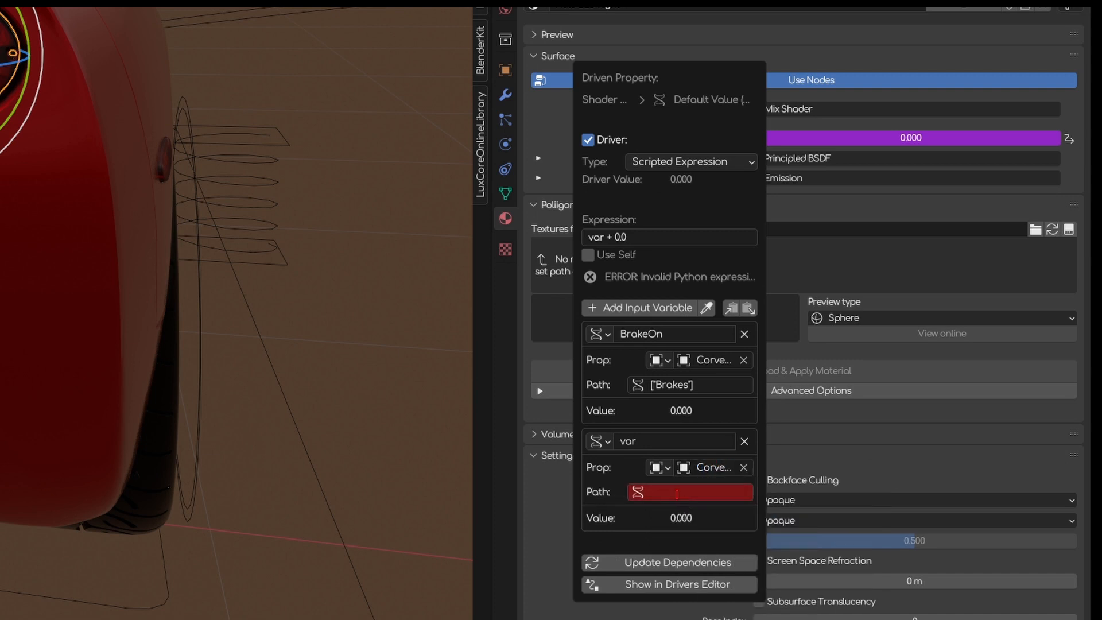
Paste ["Signal Right"] as the second driver variable's path and rename that variable SignalOn.
left_click(677, 493)
type("[\"Signal Right\"]")
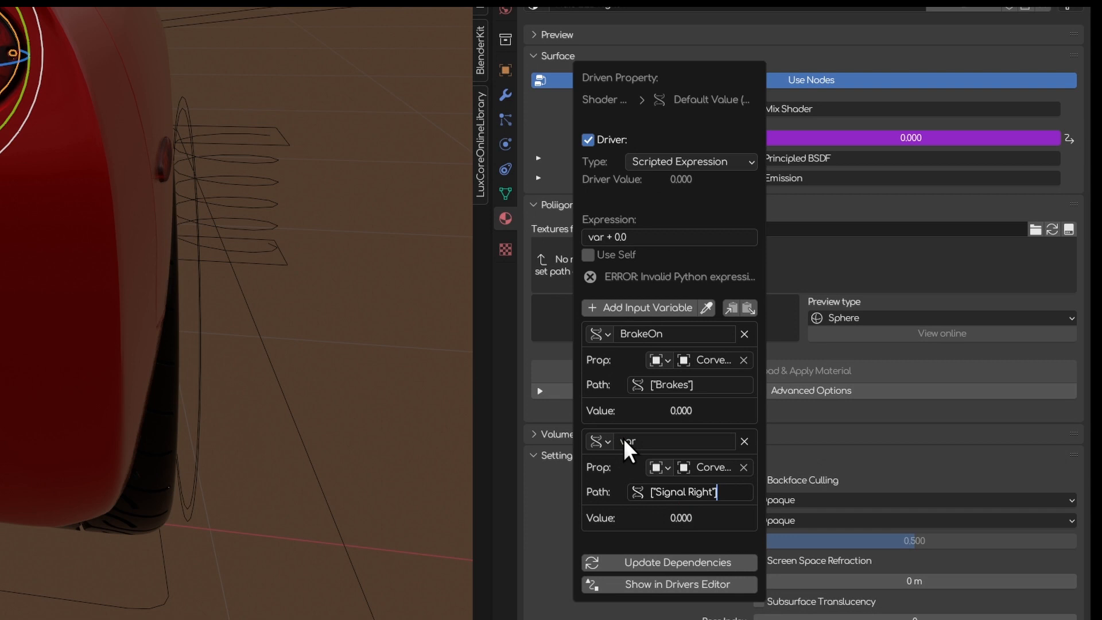
key("Return")
left_click(633, 421)
left_click(634, 423)
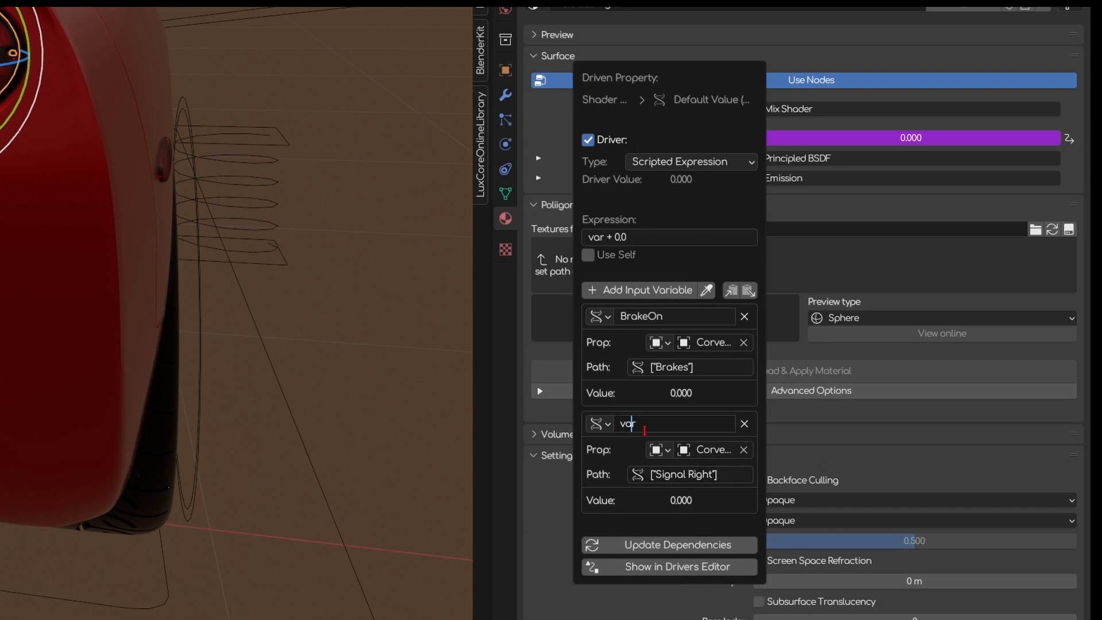
key("ctrl+a")
key("BackSpace")
type("SignalOn")
key("Return")
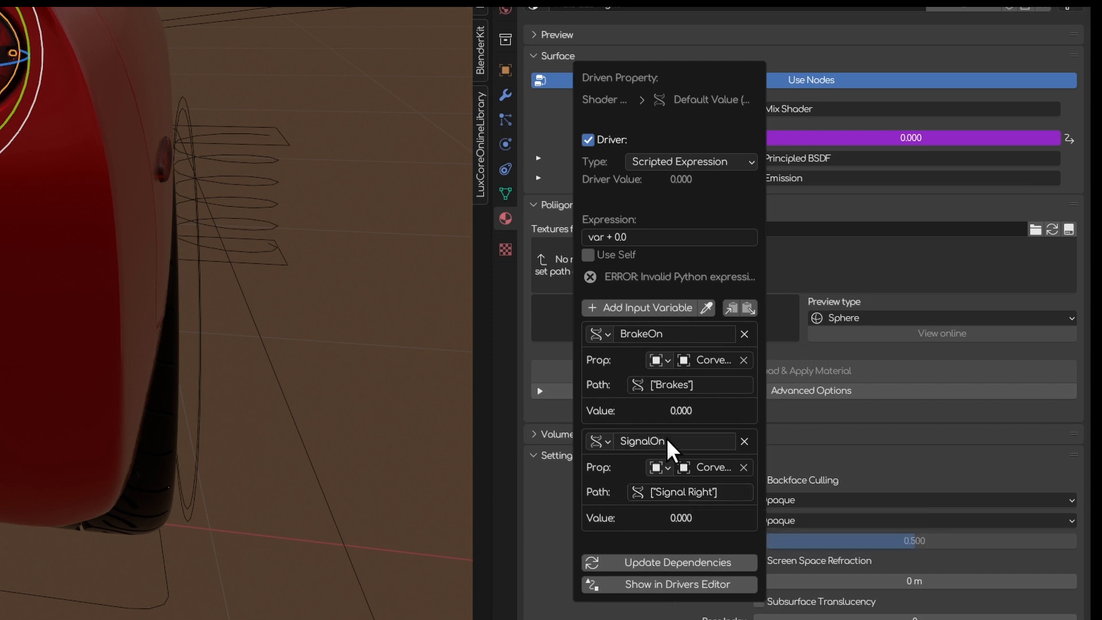
Select the car body and copy the data path of its Flasher property.
left_click(6, 316)
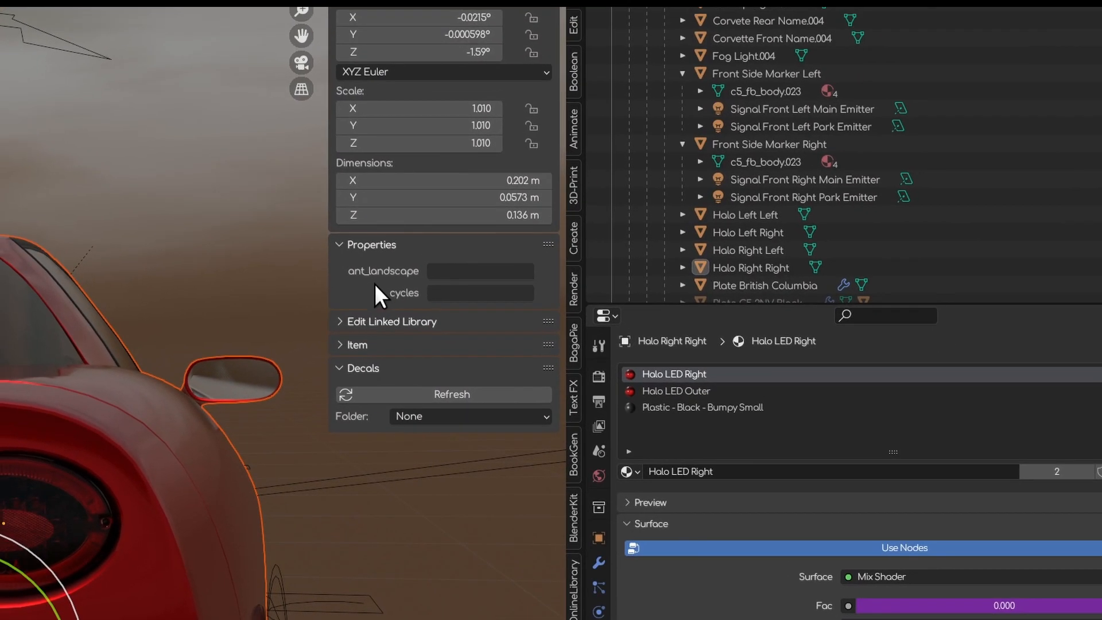
left_click(35, 402)
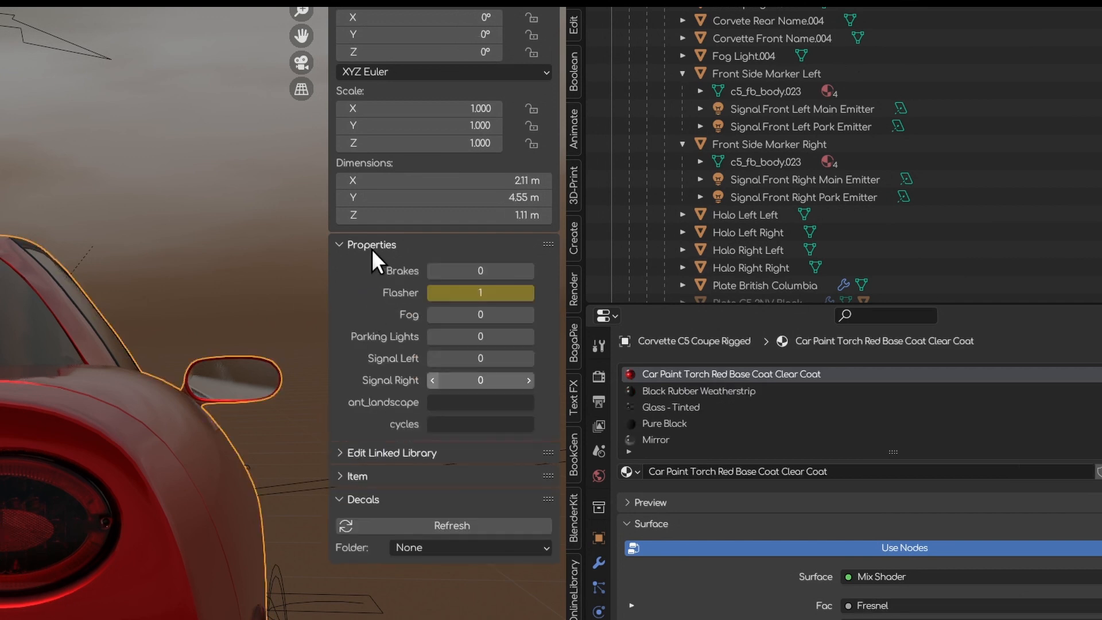
key("i")
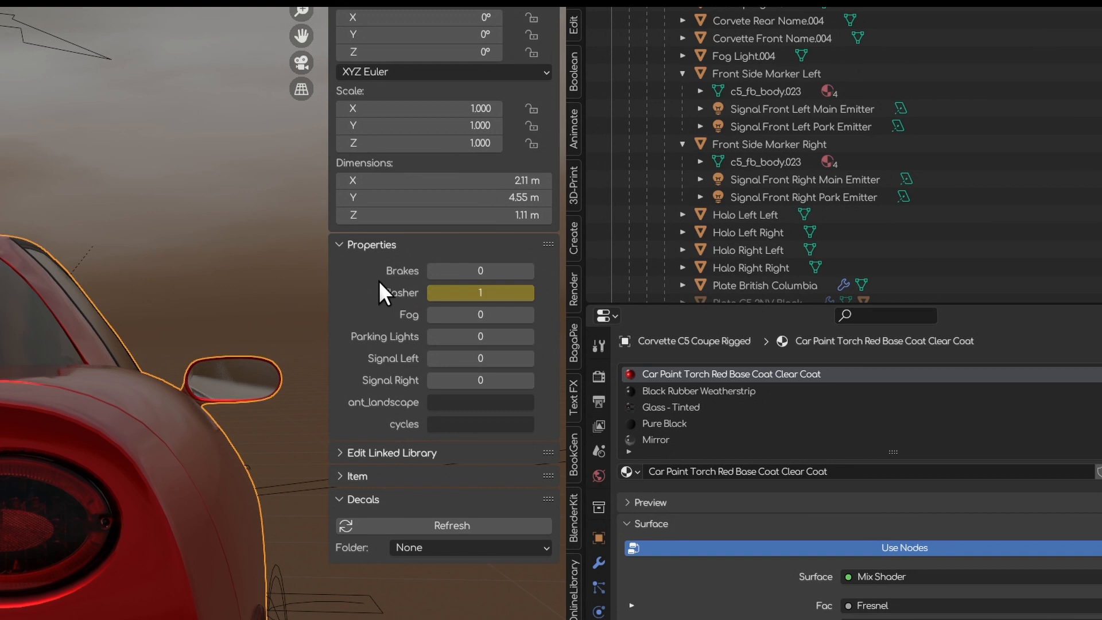
right_click(481, 293)
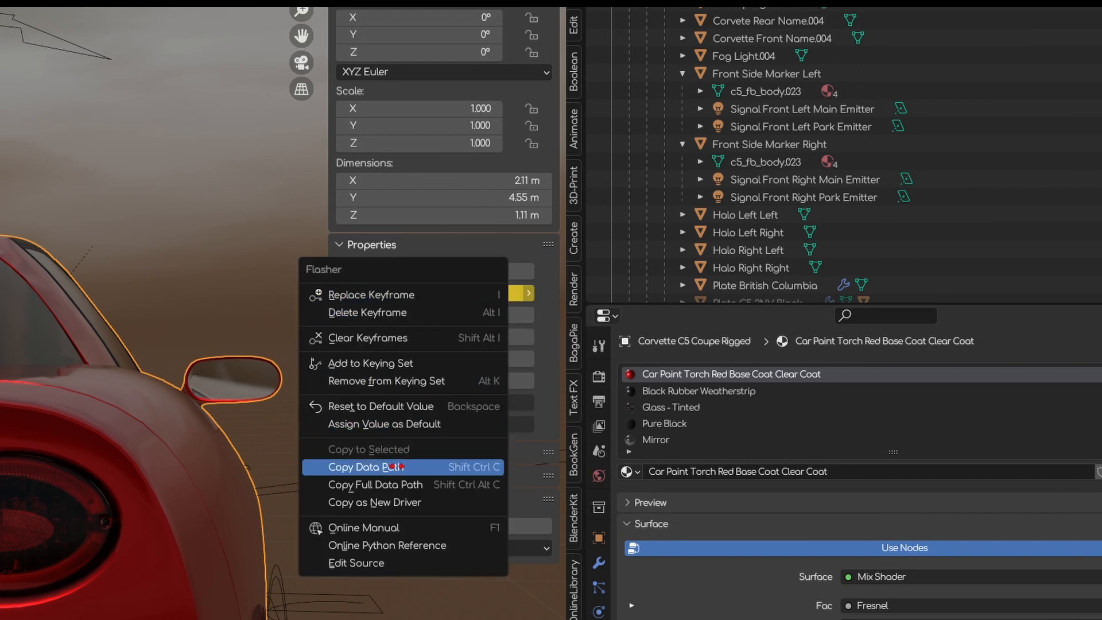
left_click(396, 467)
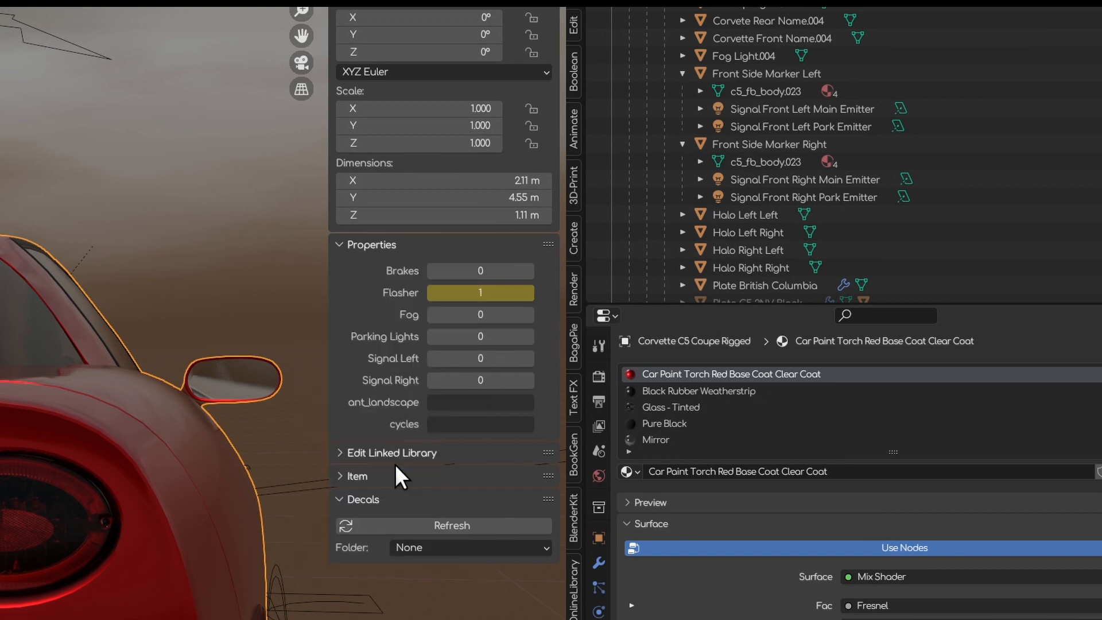
Add a third input variable named FlasherOn to the Fac driver of the Halo Right Right object's Halo LED Right material.
left_click(19, 487)
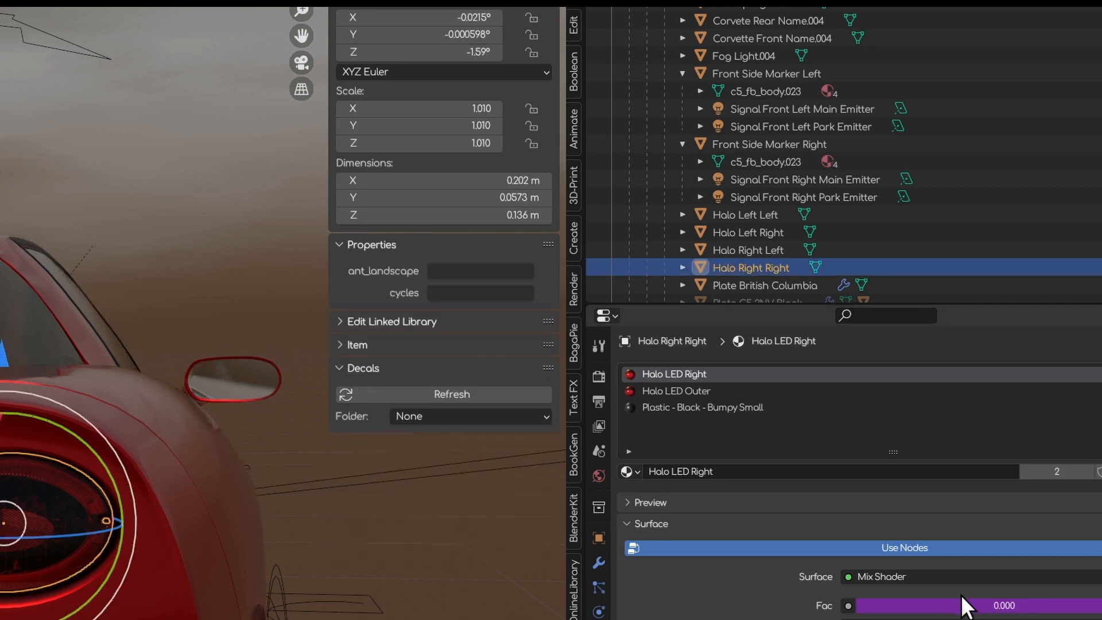
right_click(867, 605)
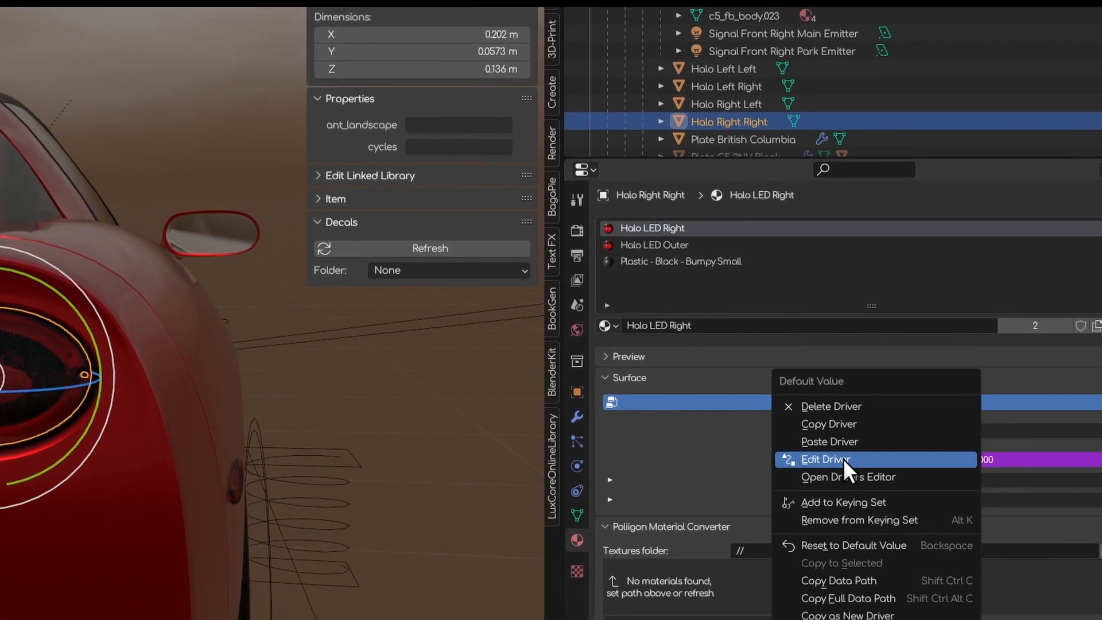
left_click(843, 460)
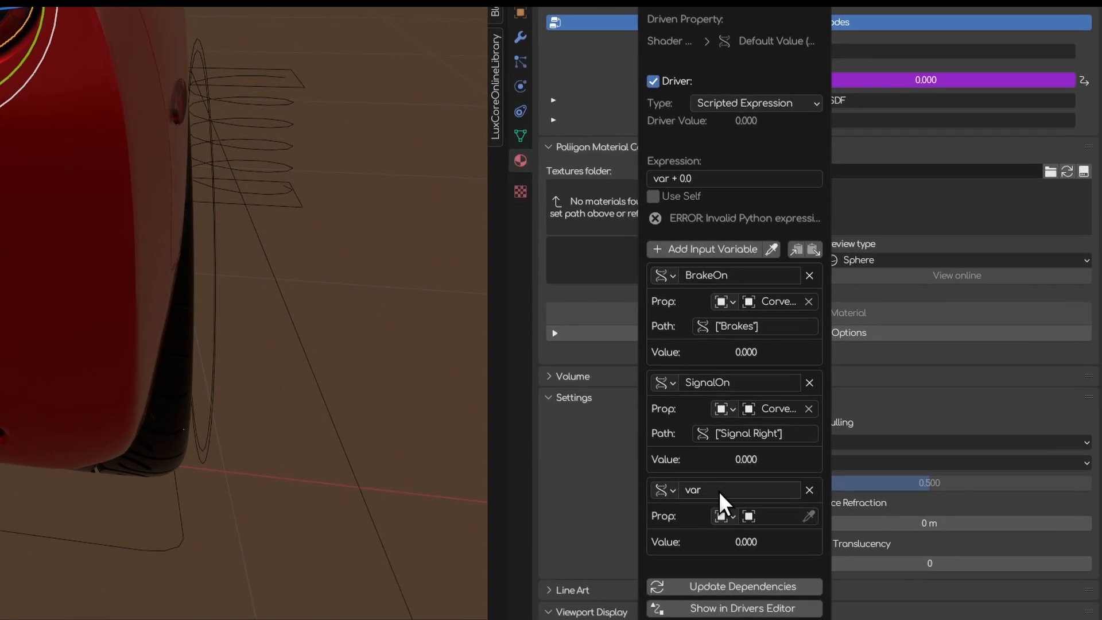
double_click(734, 590)
type("FlasherOn")
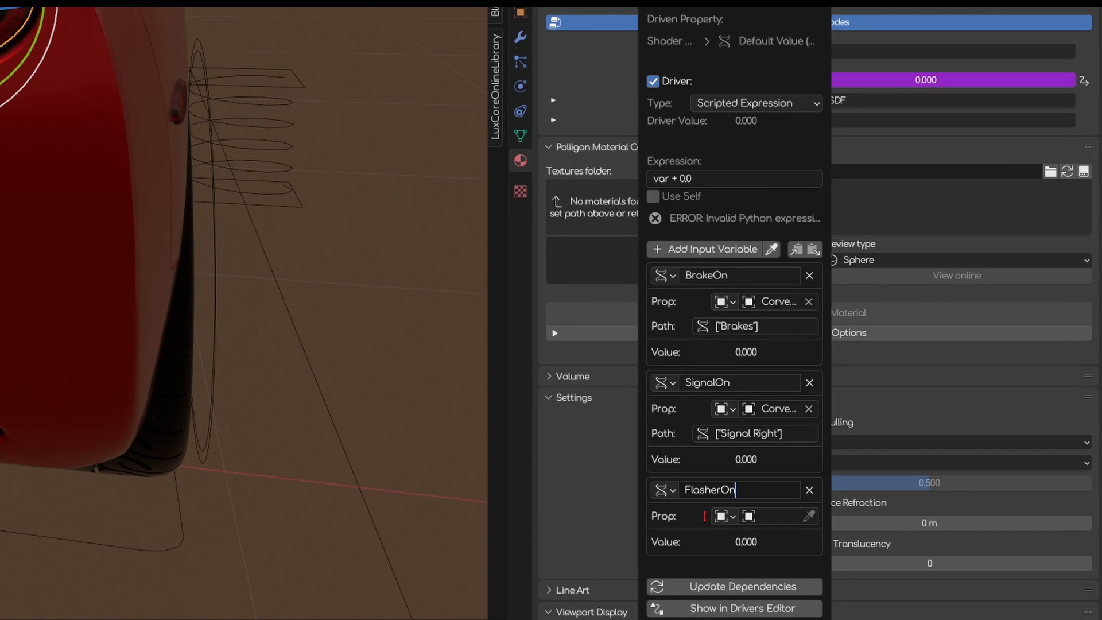
key("Return")
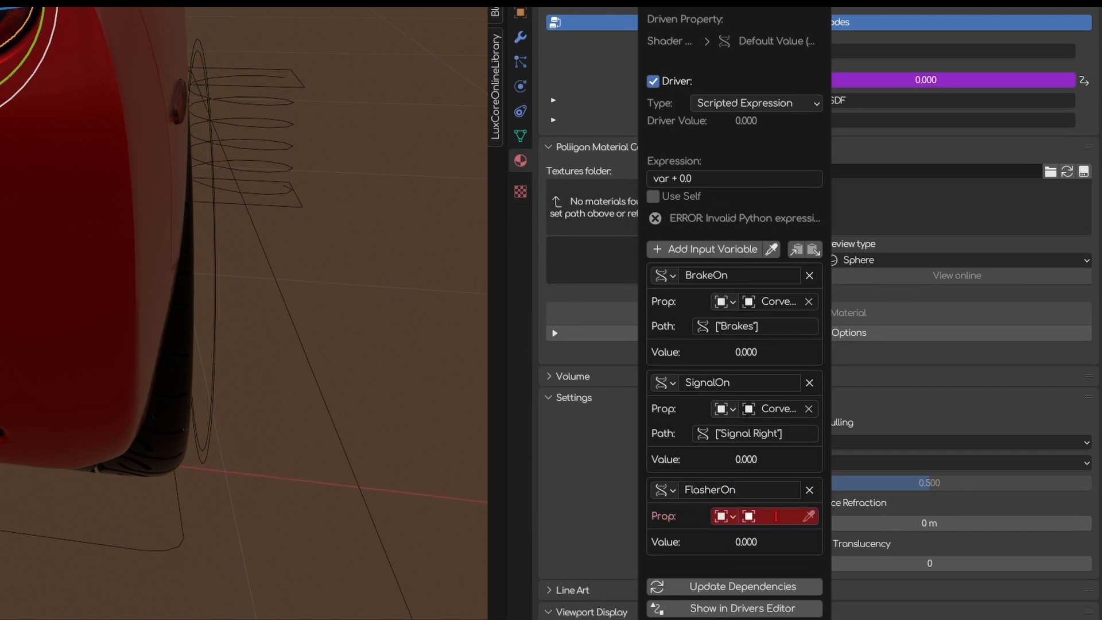
Target the FlasherOn variable at the Corvette C5 Coupe Rigged object with ["Flasher"] as its path.
left_click(774, 516)
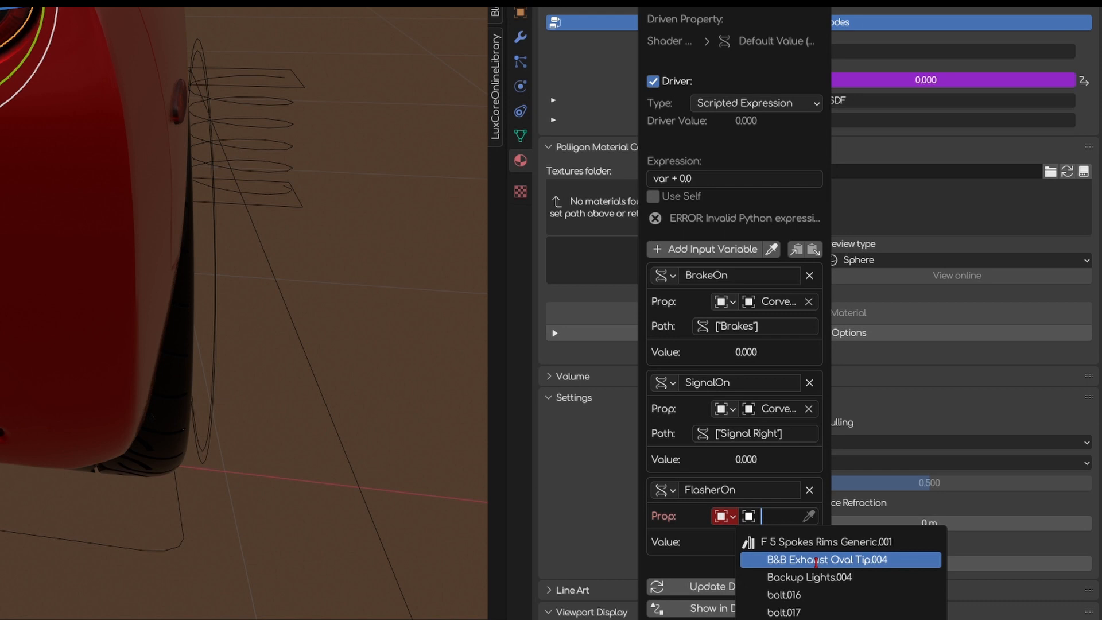
type("corvette")
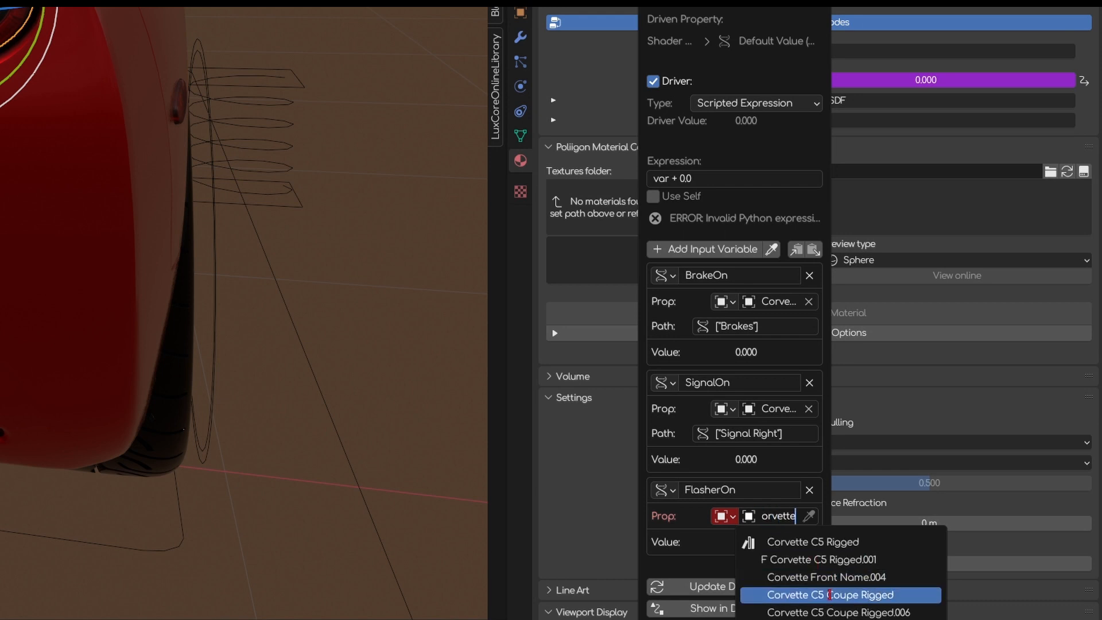
left_click(806, 593)
left_click(754, 542)
type("['Flasher']")
key("Return")
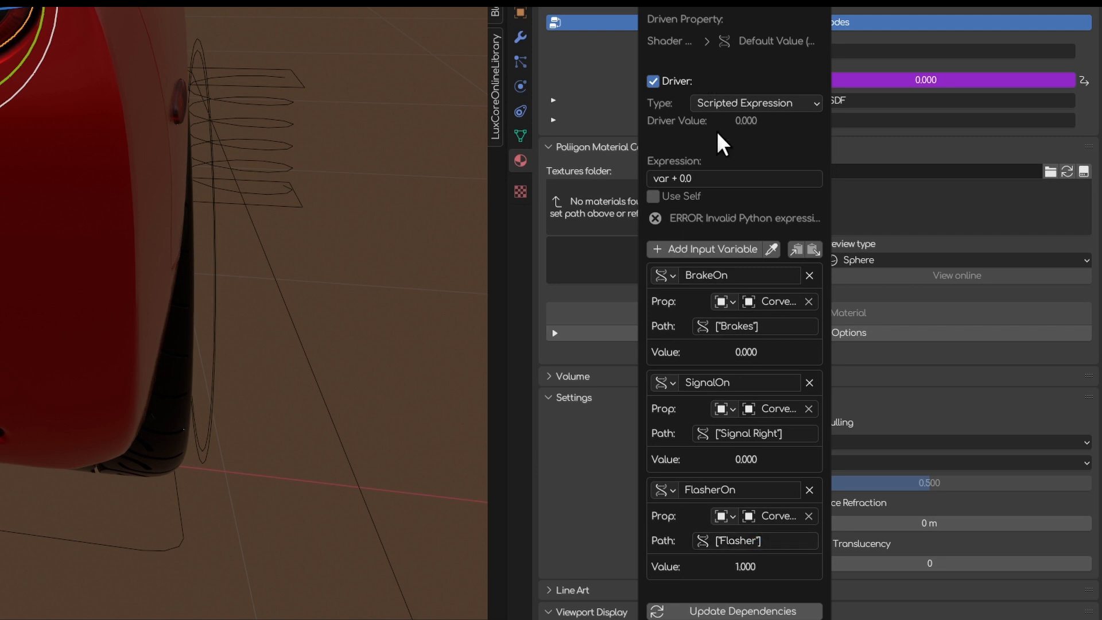
Replace the driver's scripted expression with (1 if BrakeOn else 0).
left_click(708, 178)
key("BackSpace")
type("1 if Brakes")
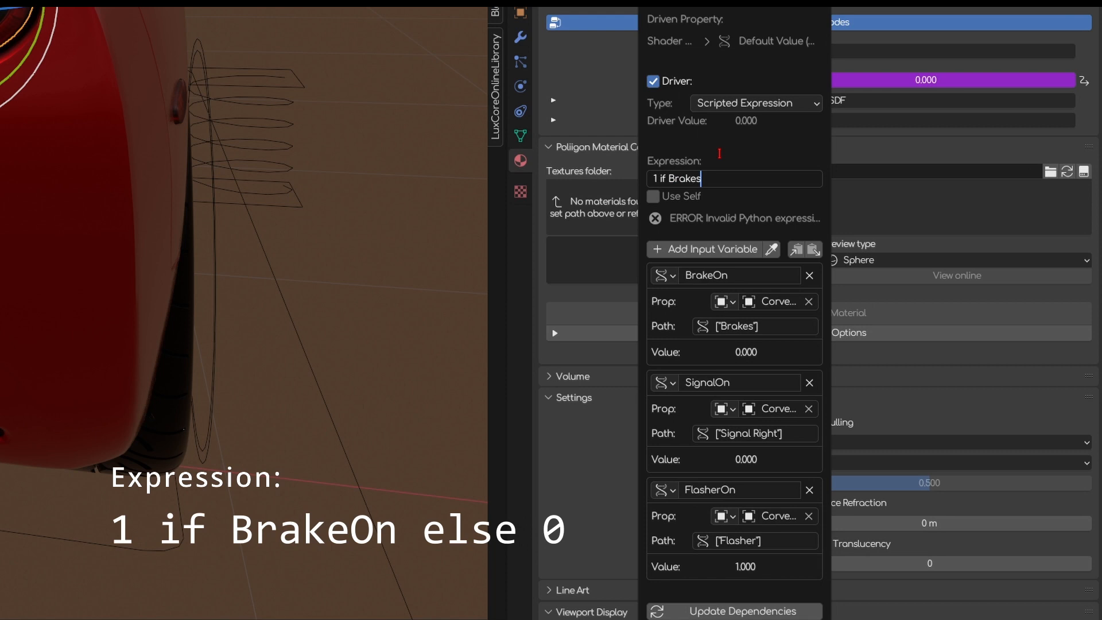
key("BackSpace")
type("On else 0")
type(")")
key("Home")
type("(")
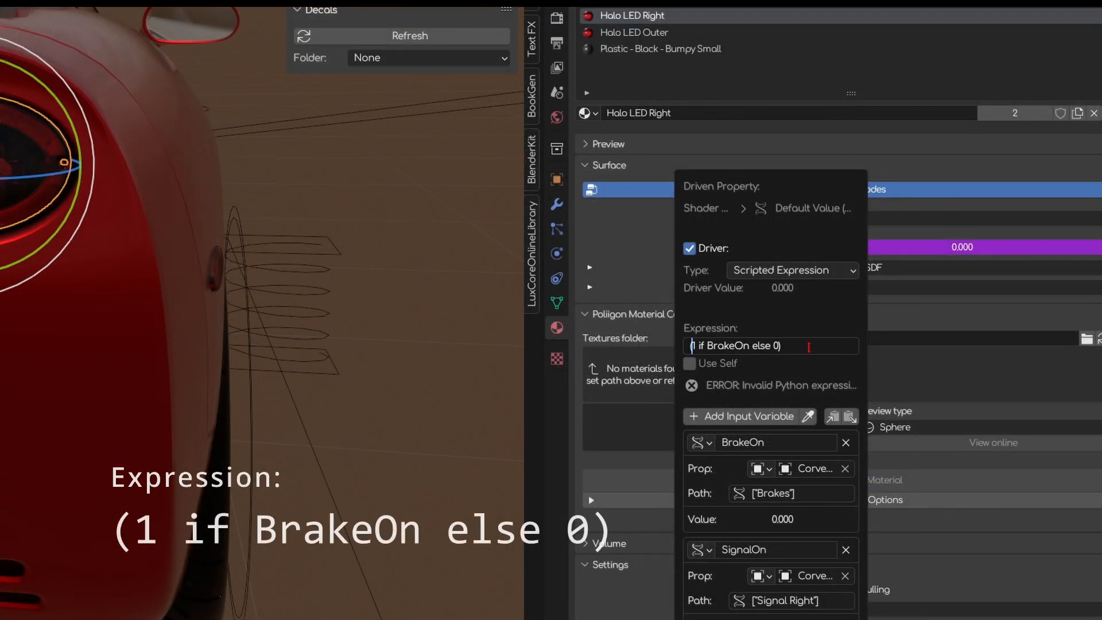
Extend the expression to (1 if BrakeOn else 0) if not SignalOn else (1 if FlasherOn else 0).
key("End")
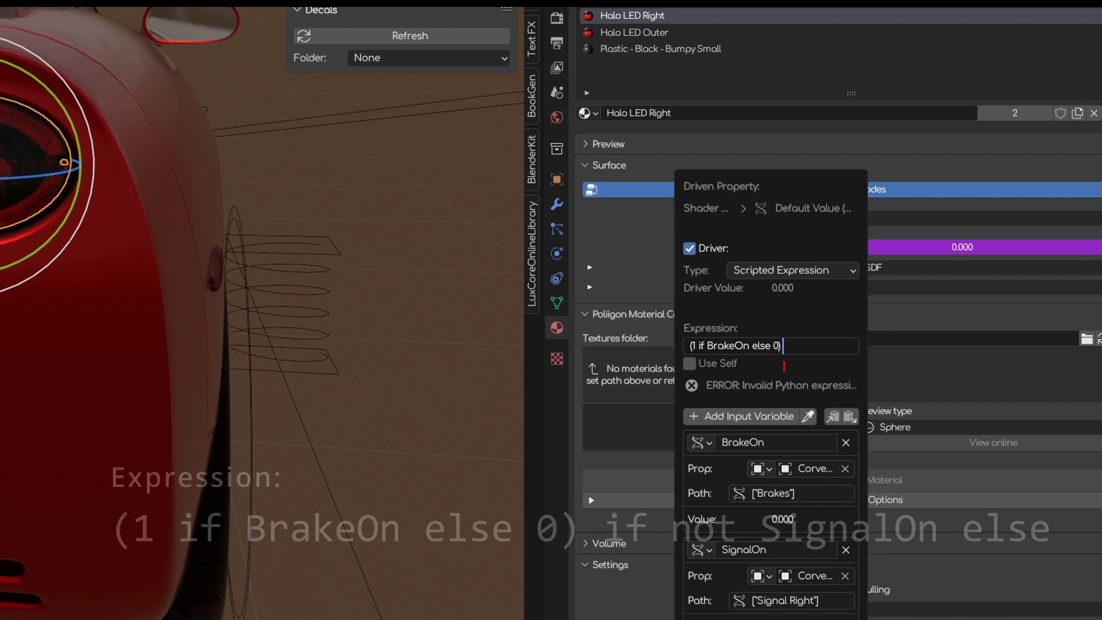
type("if not SignalOn")
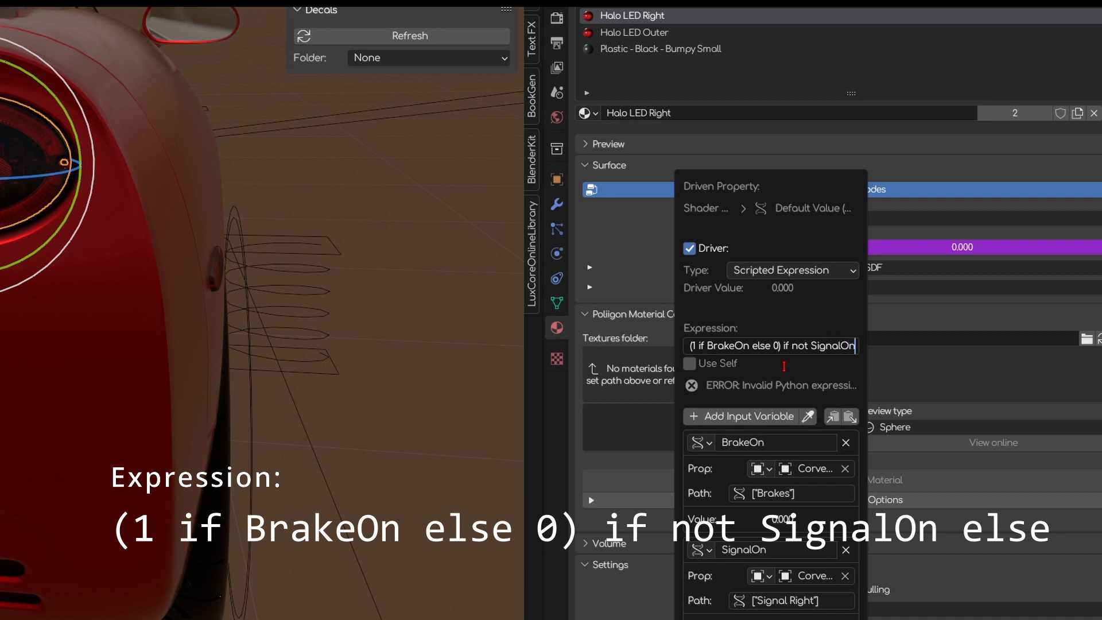
type(" else")
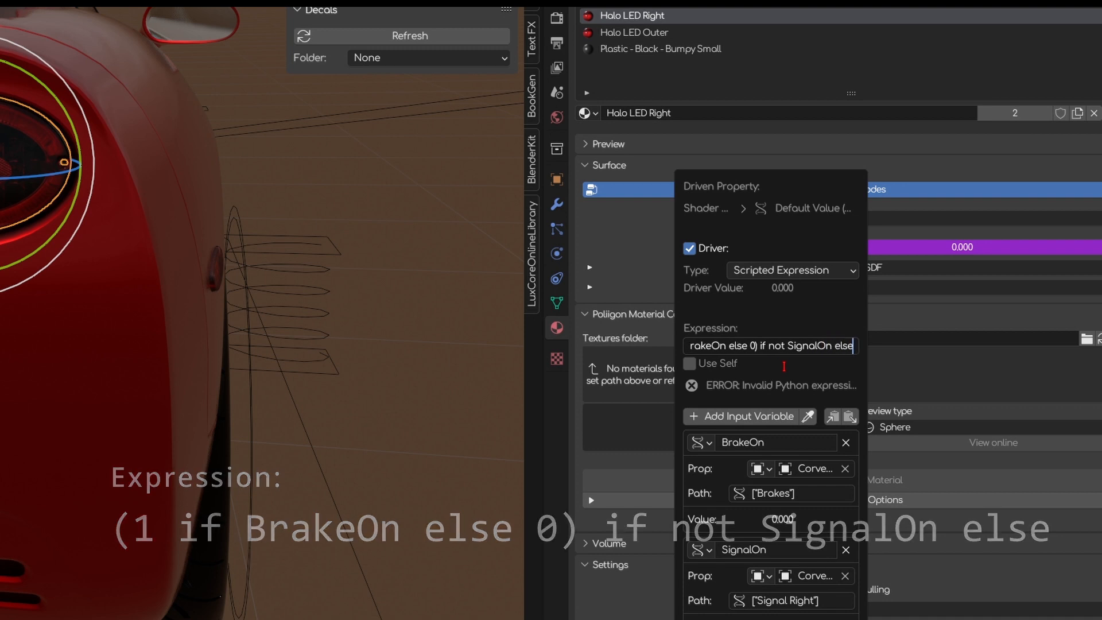
type(" (1 if FlasherOn else 0)")
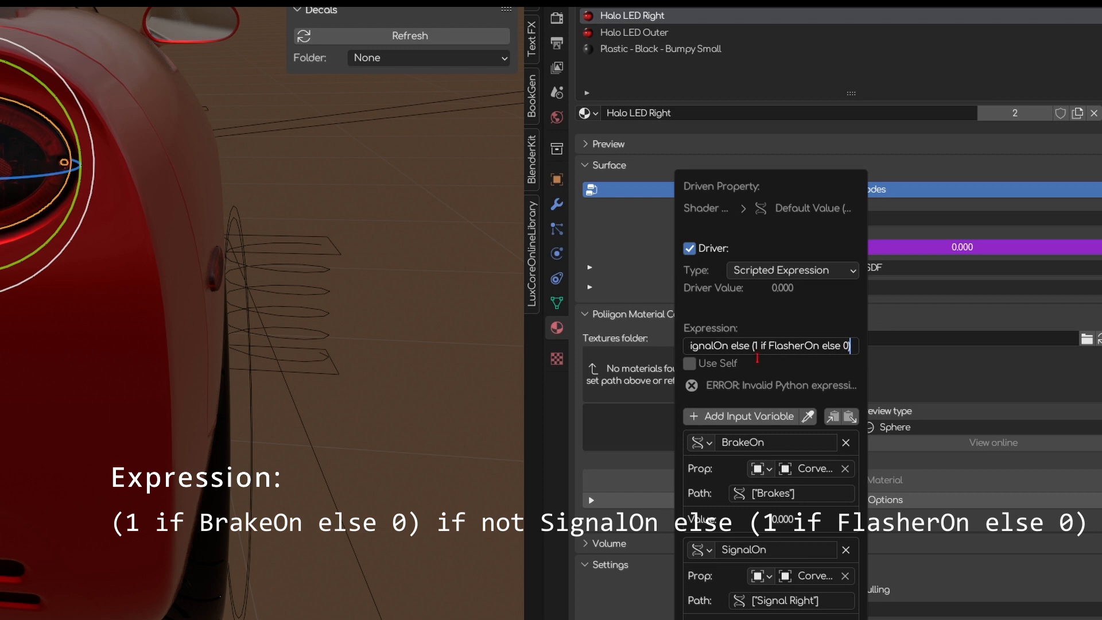
Review the expression's BrakeOn, SignalOn and FlasherOn clauses one by one.
left_click_drag(752, 345, 853, 345)
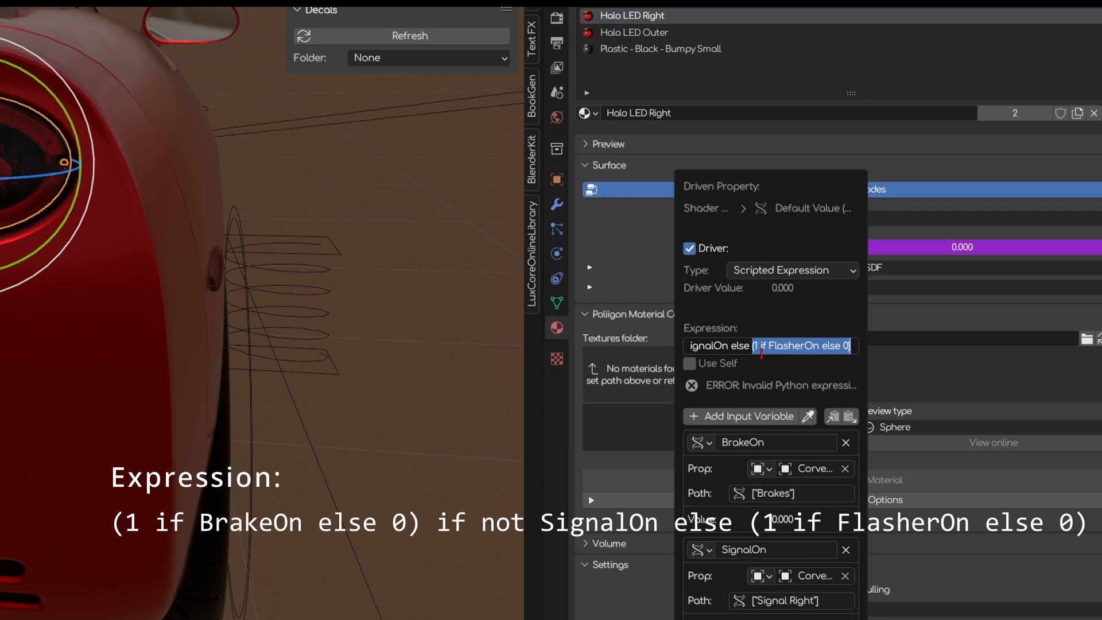
left_click(739, 345)
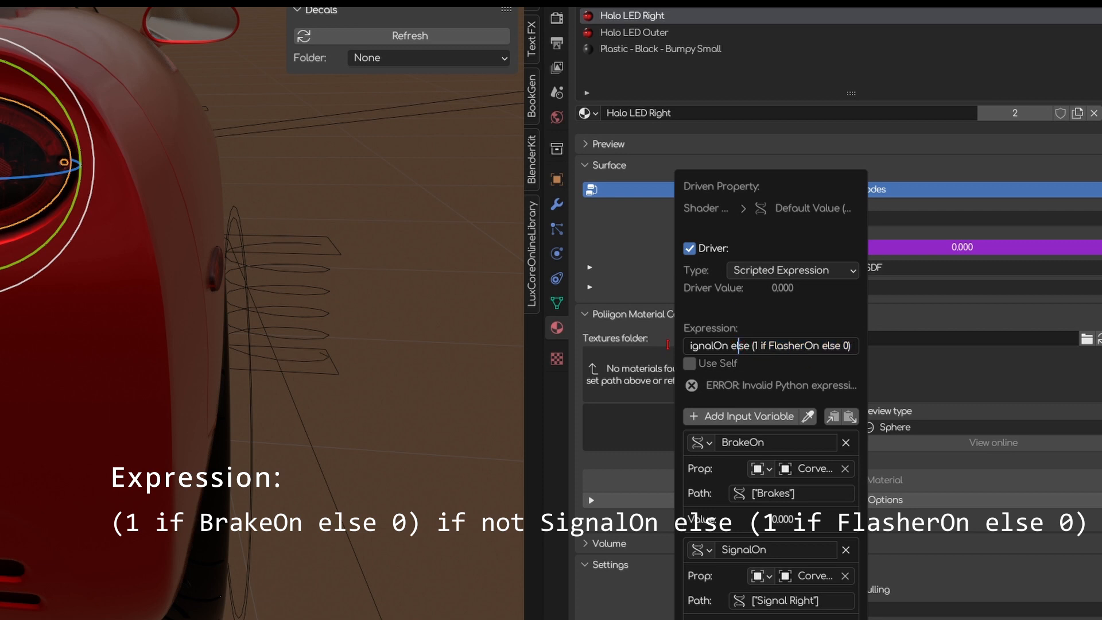
left_click_drag(668, 344, 660, 345)
left_click(753, 346)
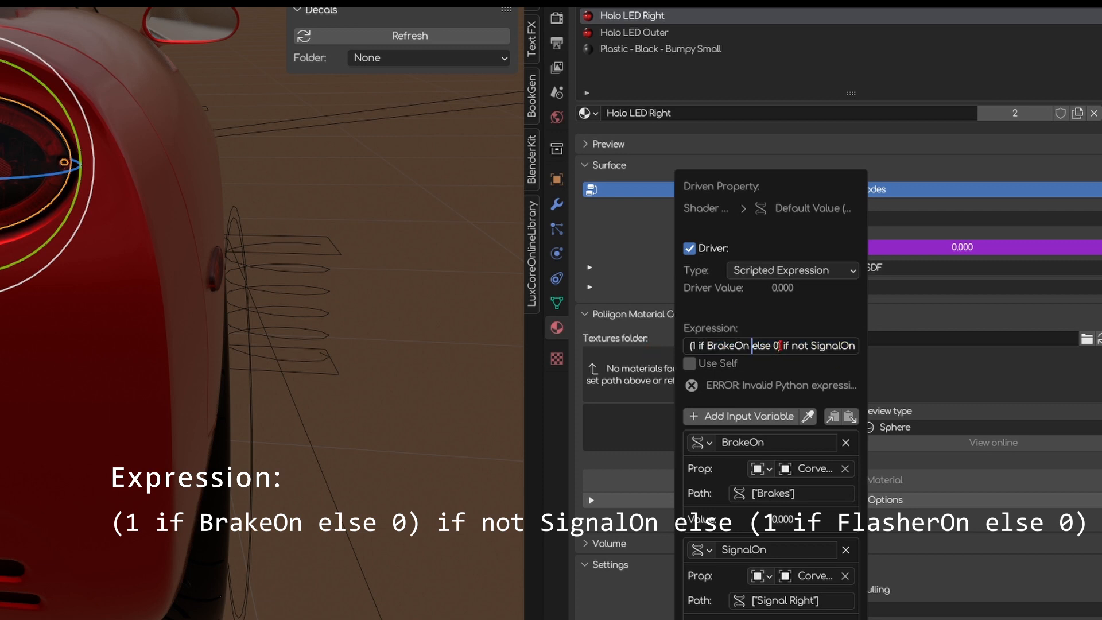
left_click_drag(780, 345, 645, 341)
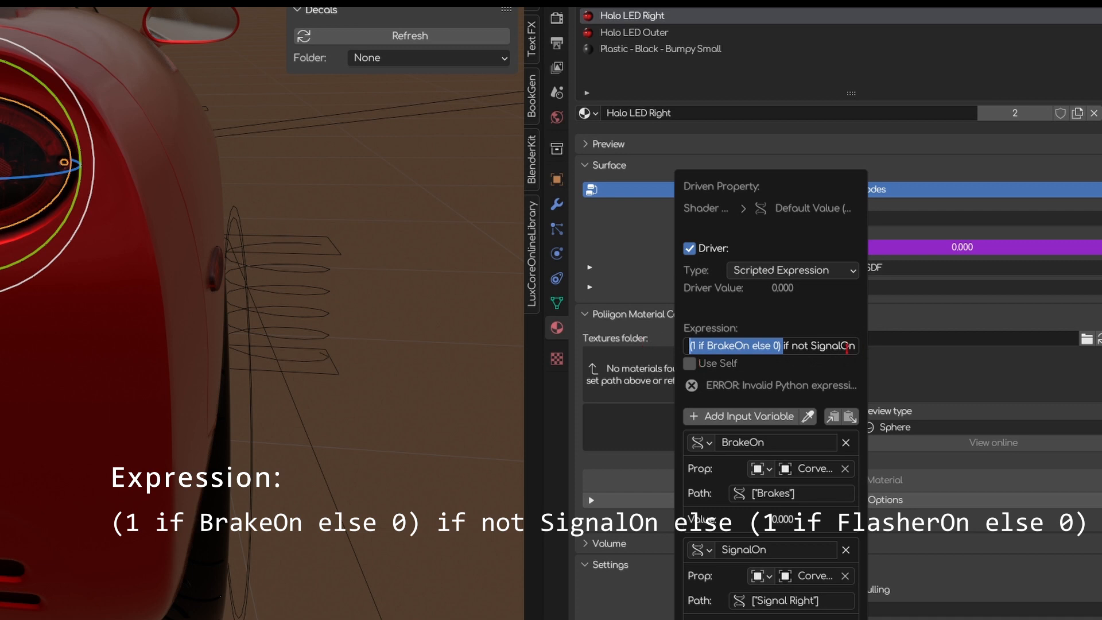
left_click(775, 345)
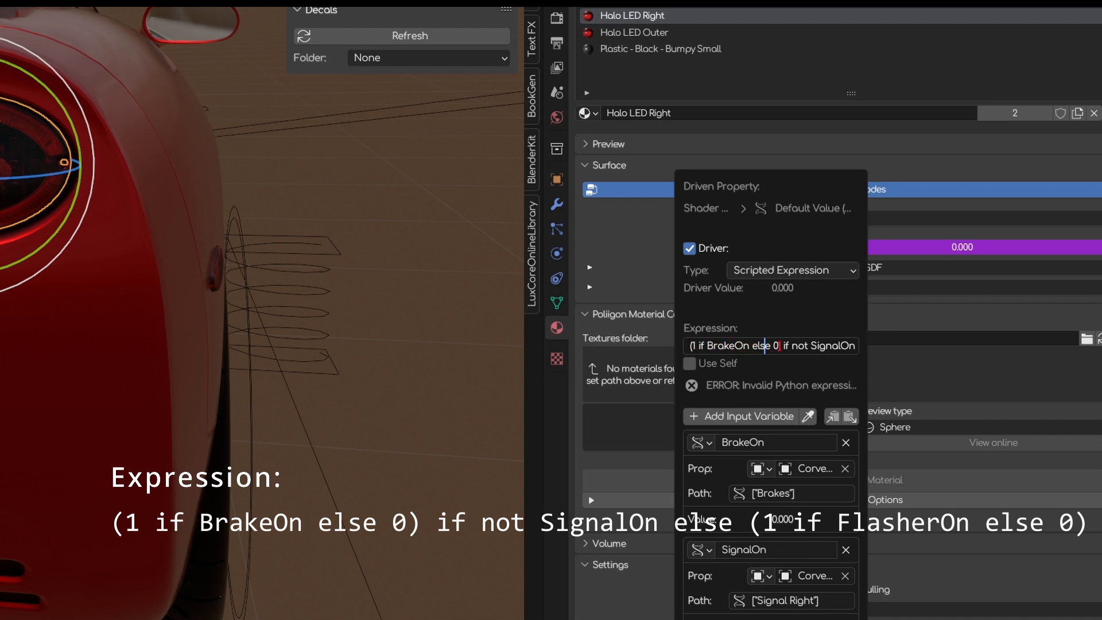
left_click_drag(778, 345, 692, 345)
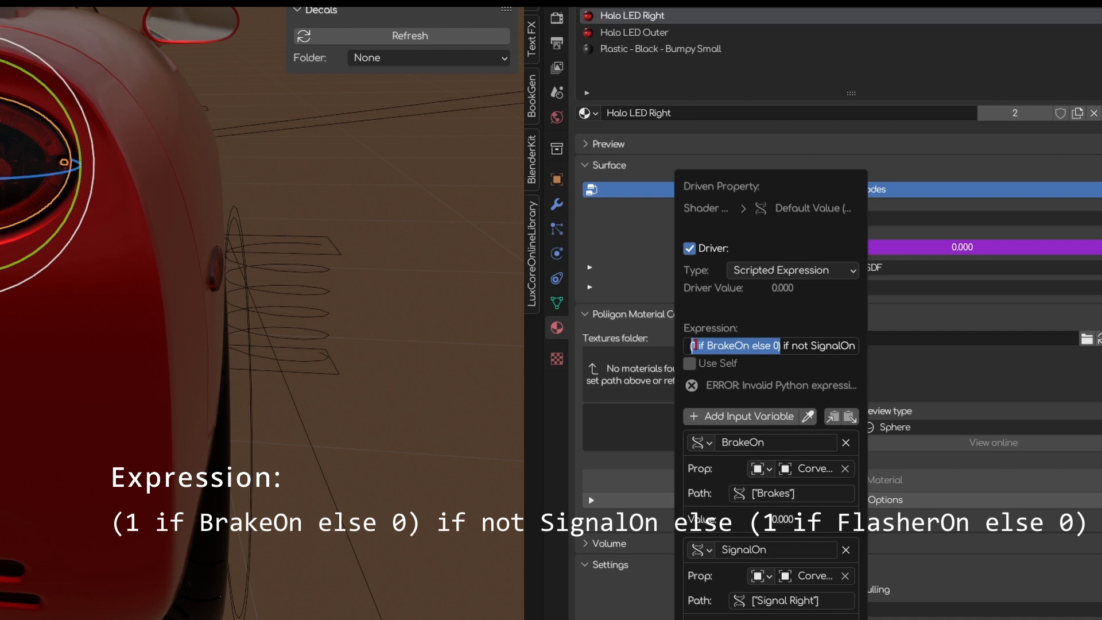
left_click_drag(783, 345, 835, 347)
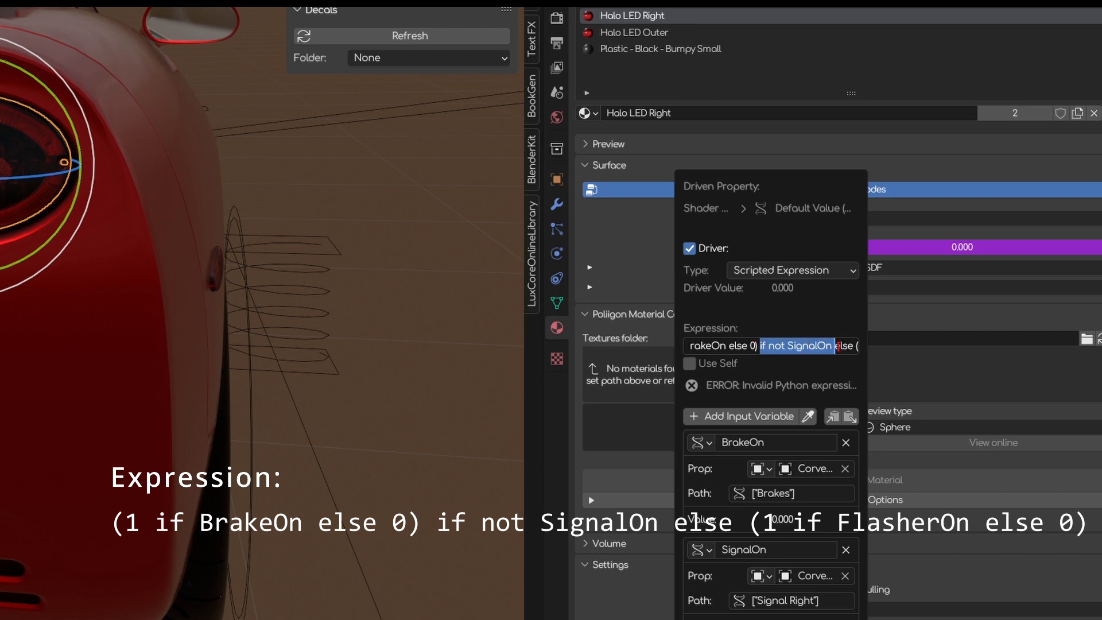
left_click_drag(858, 345, 922, 339)
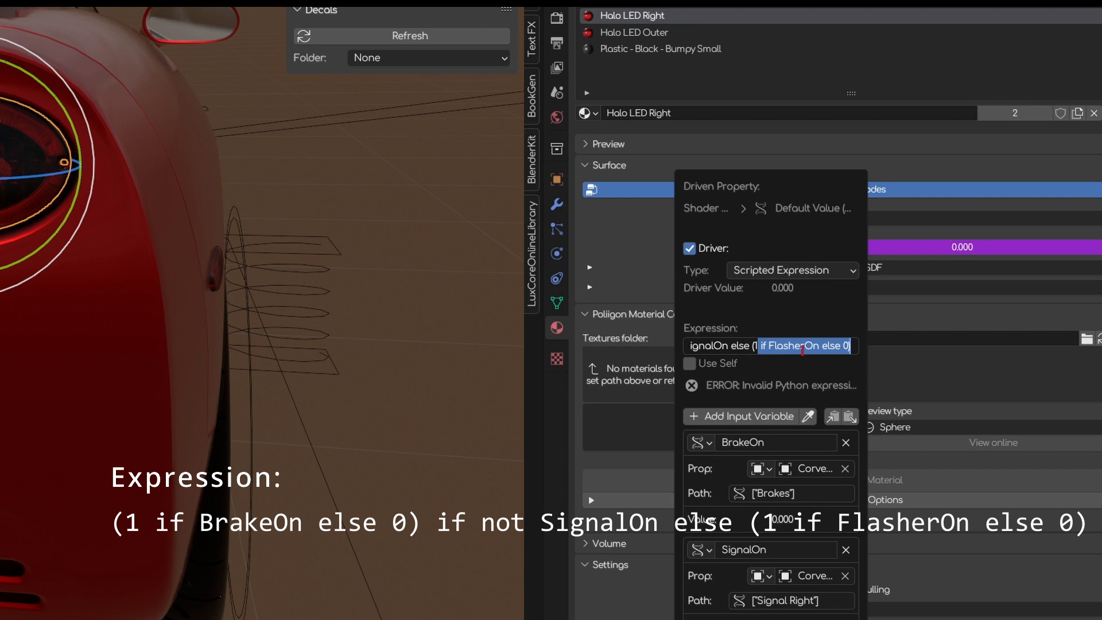
left_click(843, 346)
left_click_drag(754, 346, 854, 346)
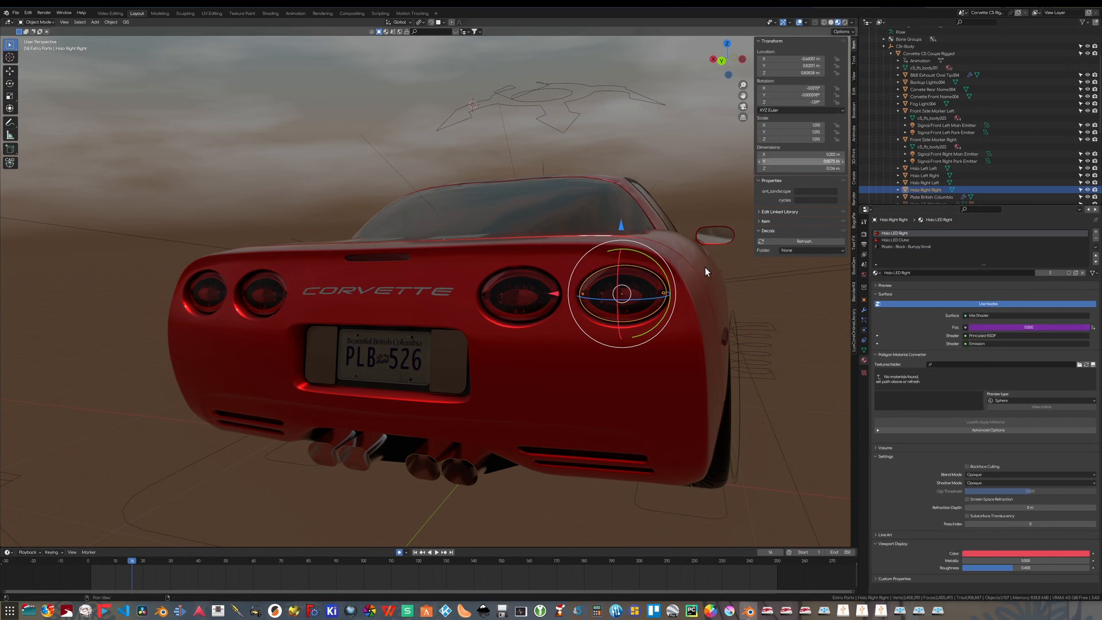
Select the car body and test the brake lights by switching its Brakes property to 1, 0 and back to 1.
left_click(621, 360)
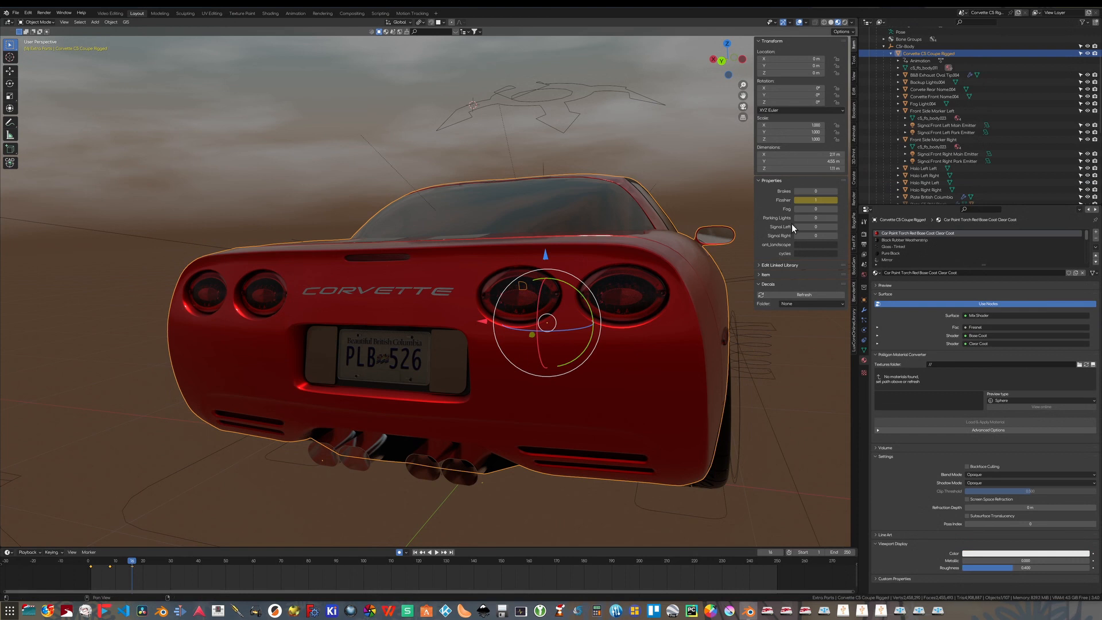
left_click(835, 191)
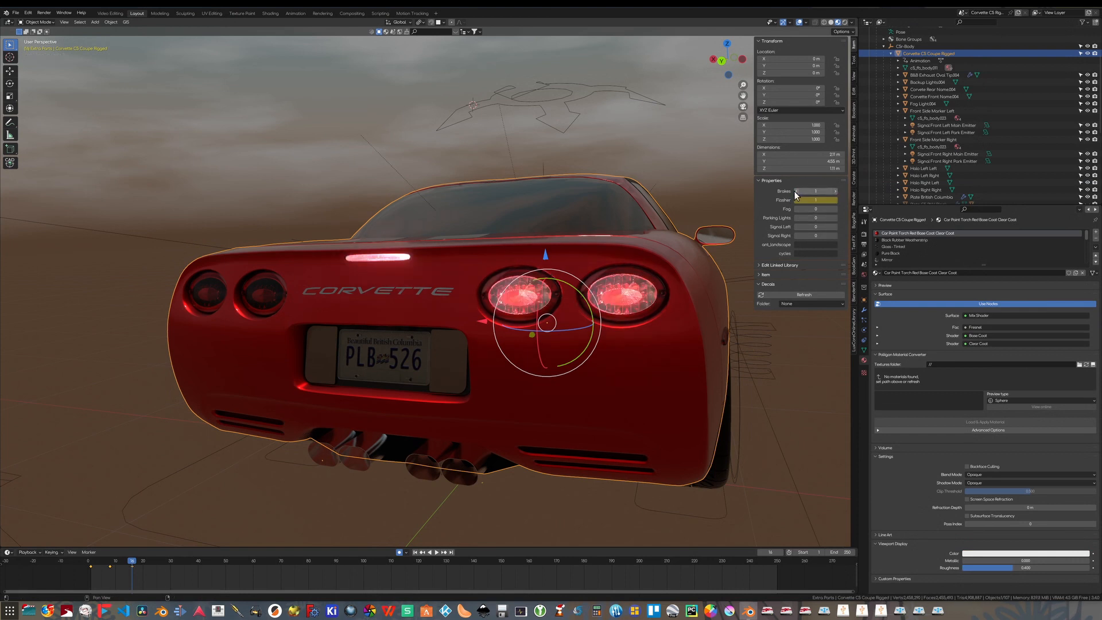
left_click(795, 190)
left_click(836, 191)
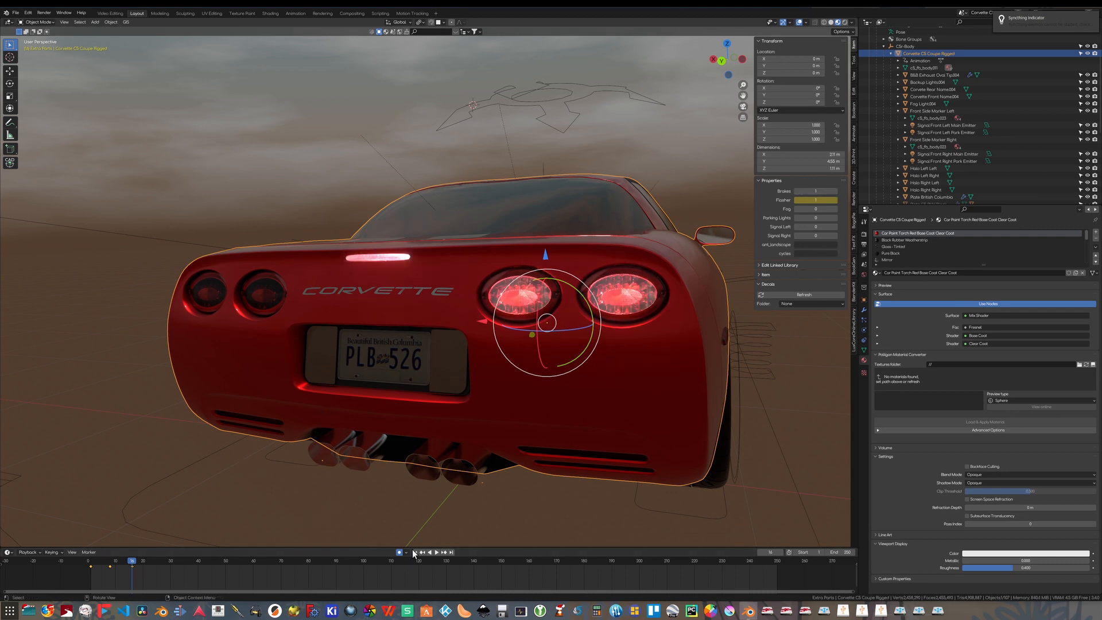
Play the animation while setting Brakes to 0, Signal Right to 1 and Brakes back to 1, and stop the playback.
left_click(436, 552)
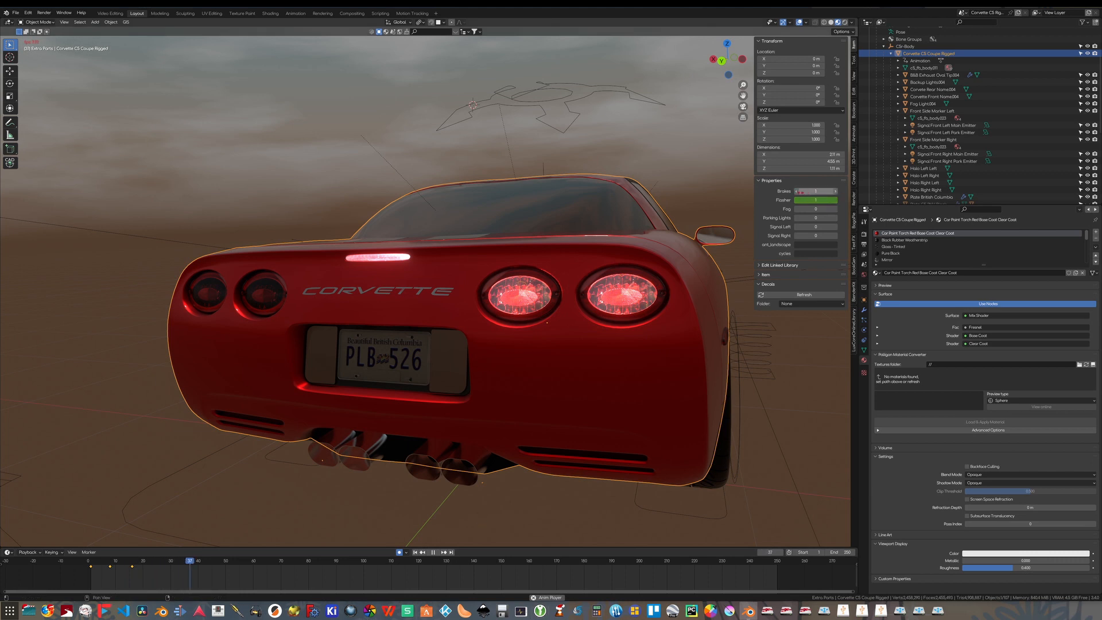
left_click(797, 191)
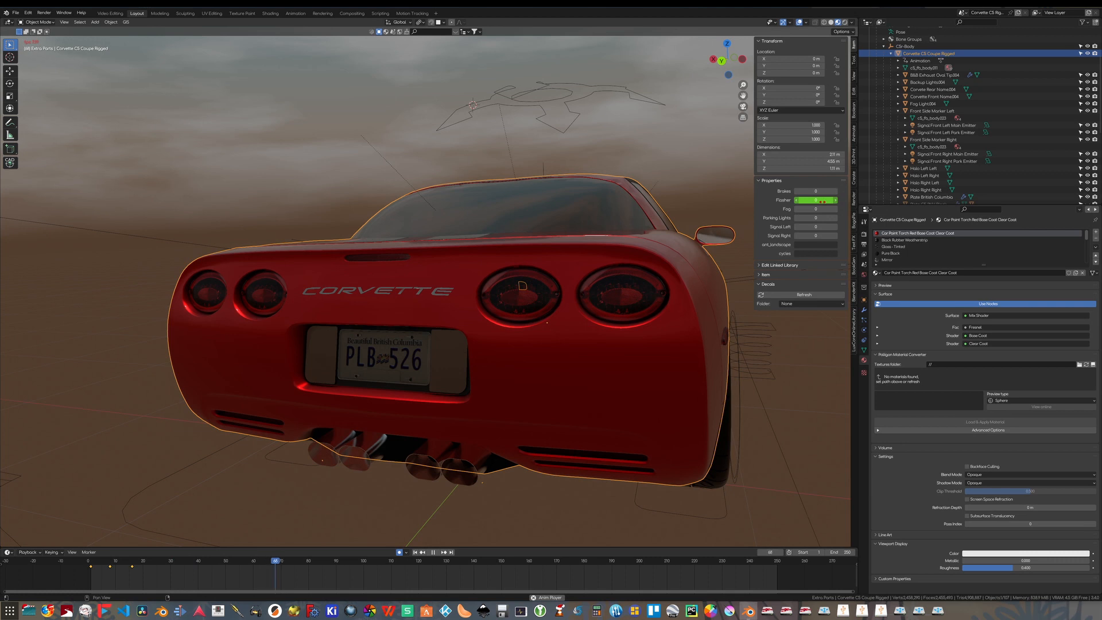
left_click(836, 236)
left_click(835, 191)
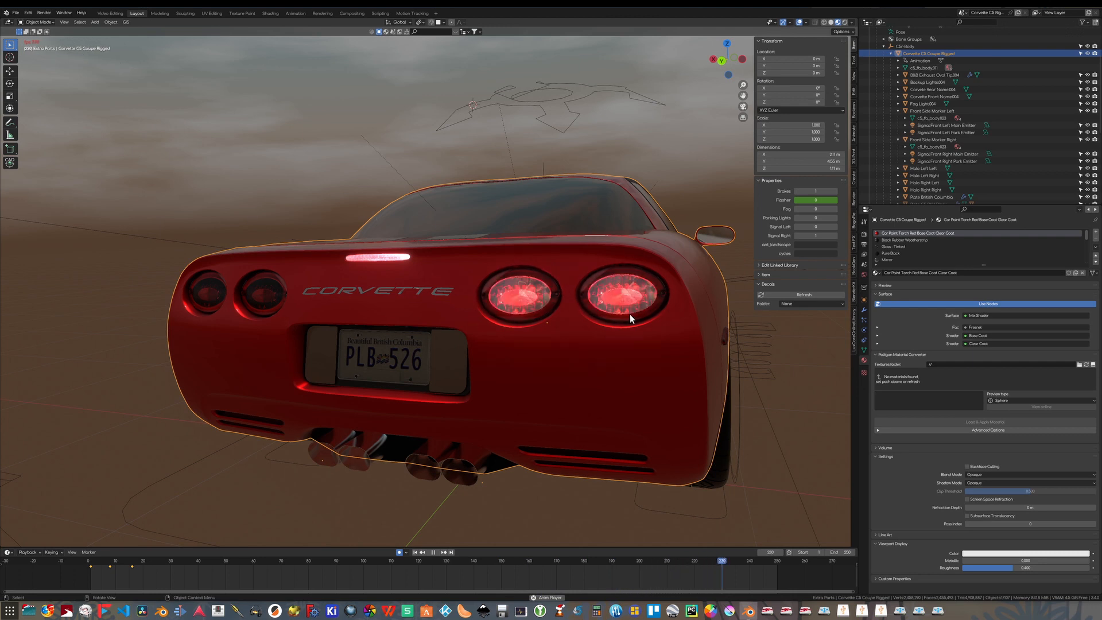
left_click(436, 553)
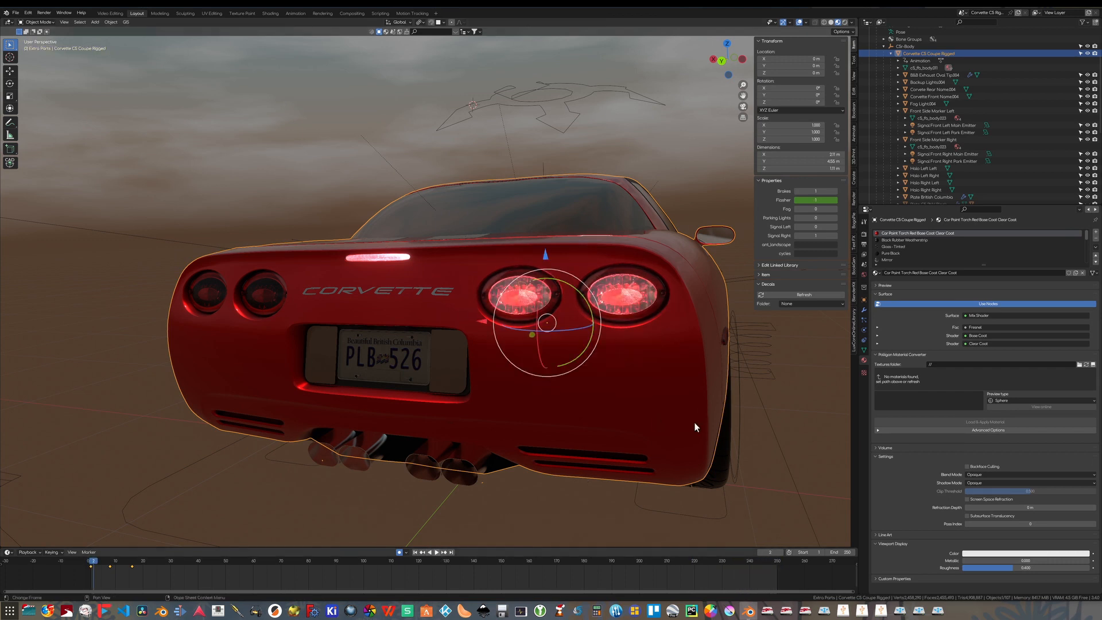
Copy the Fac driver from the right tail light's Halo LED Right material and paste it onto the Halo LED Left material's Fac value.
left_click(625, 294)
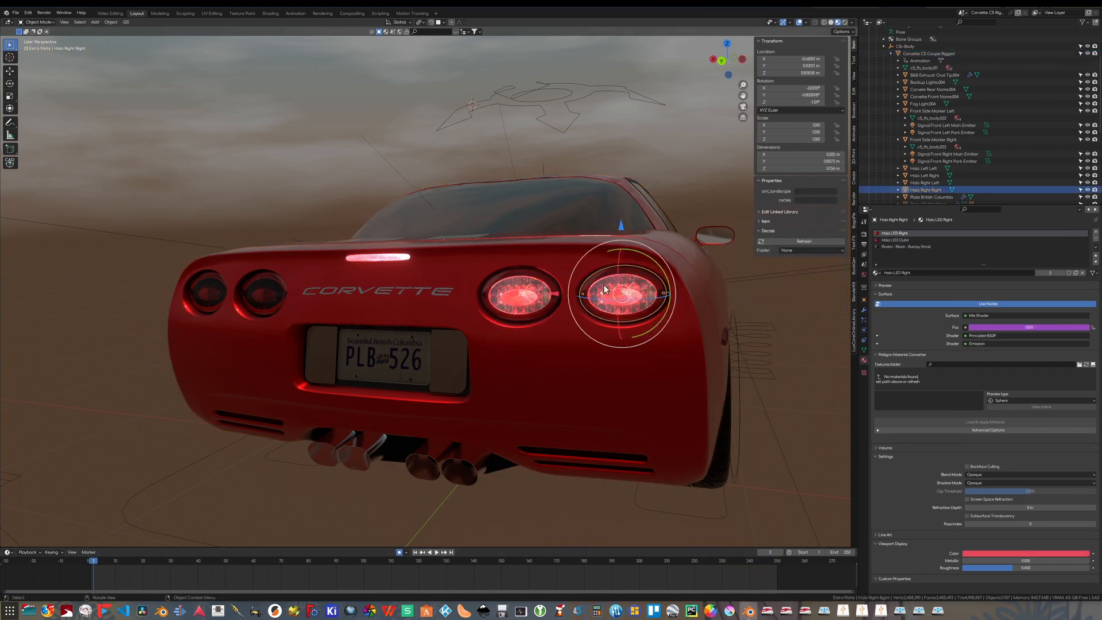
right_click(1027, 327)
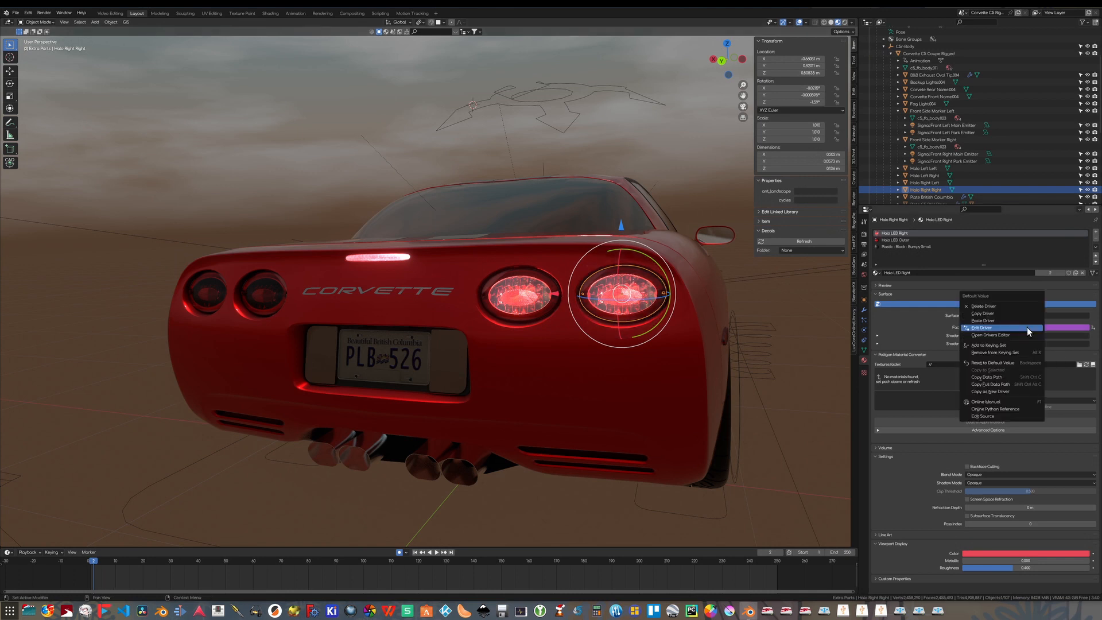
left_click(991, 314)
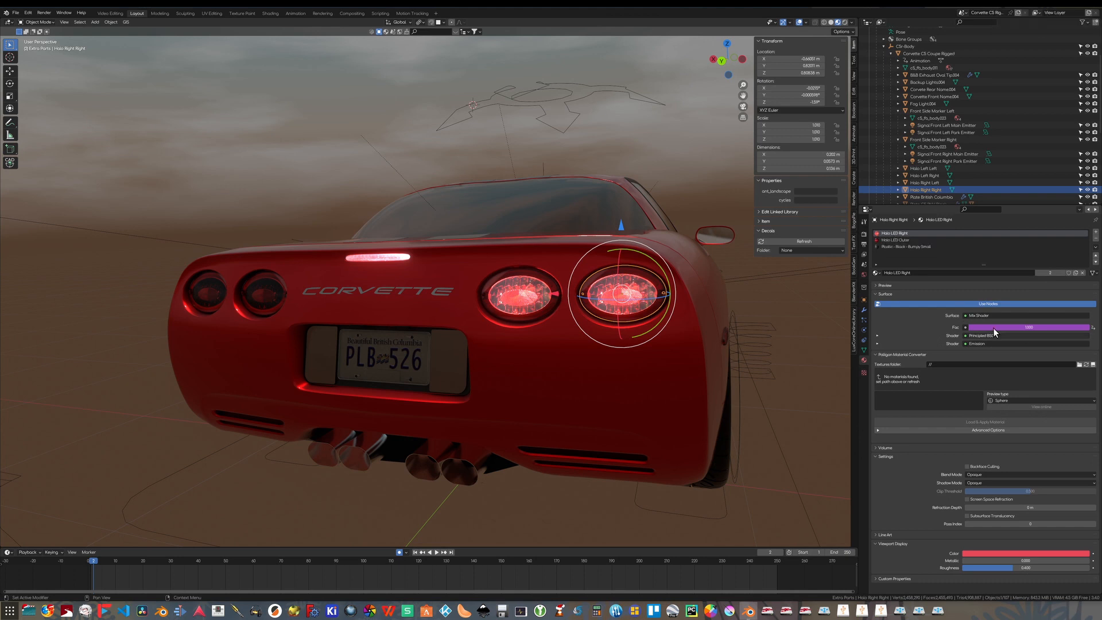
left_click(272, 301)
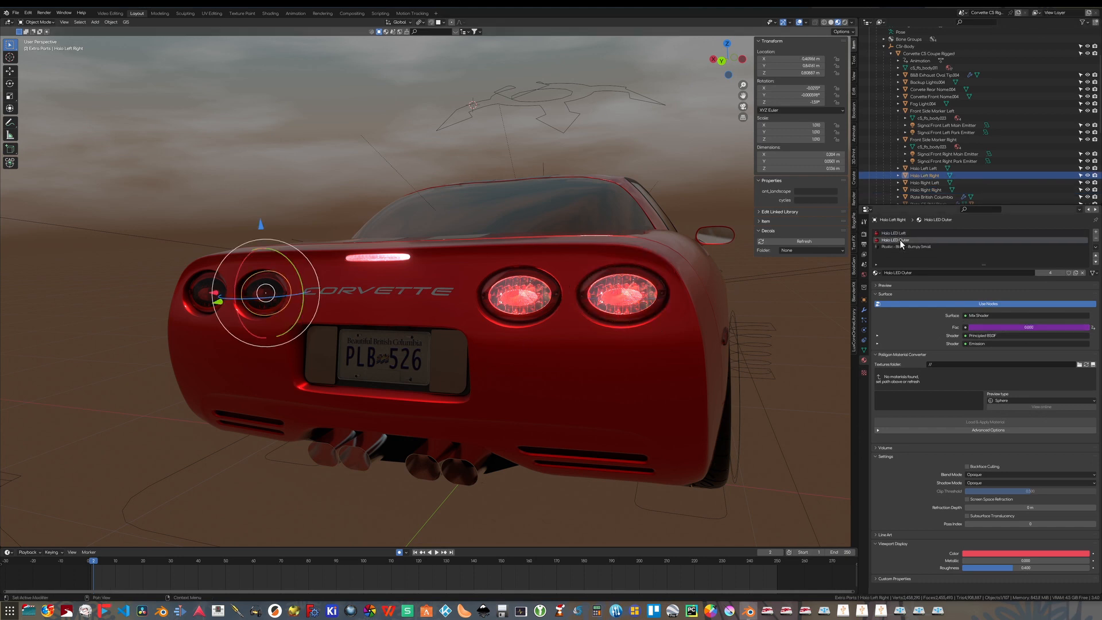
left_click(895, 233)
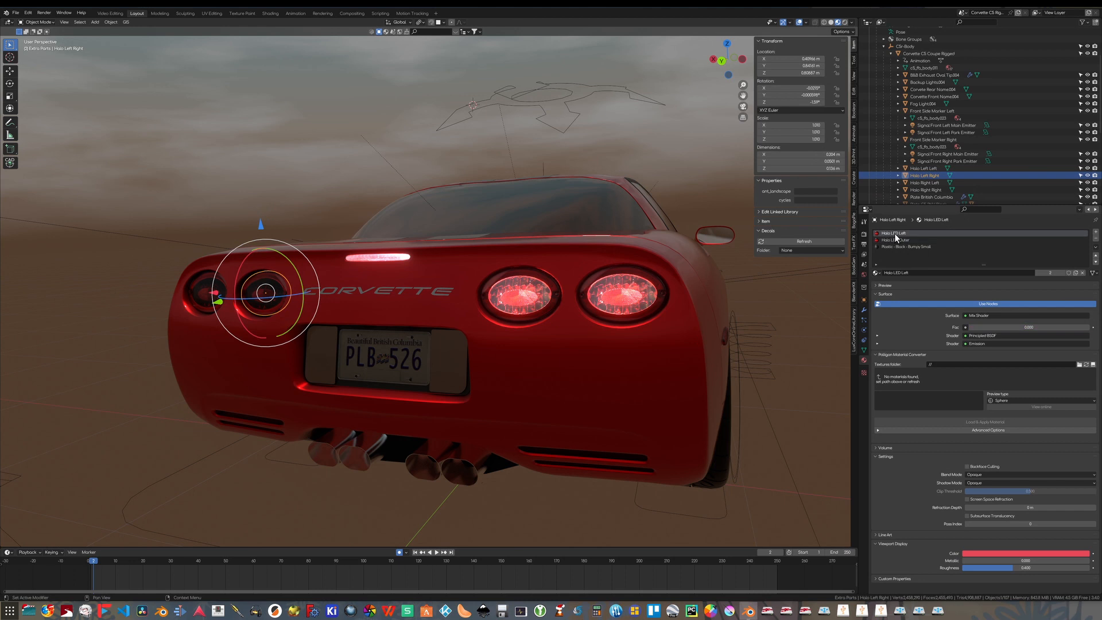
right_click(996, 328)
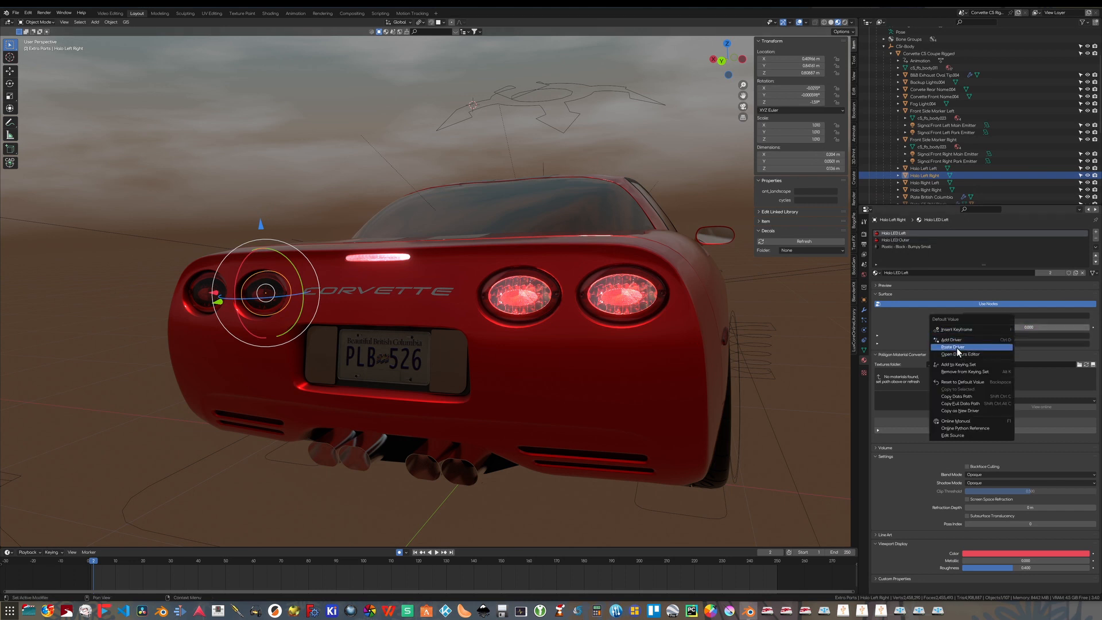
left_click(956, 347)
Open the pasted Fac driver of the Halo LED Left material for editing.
right_click(1009, 329)
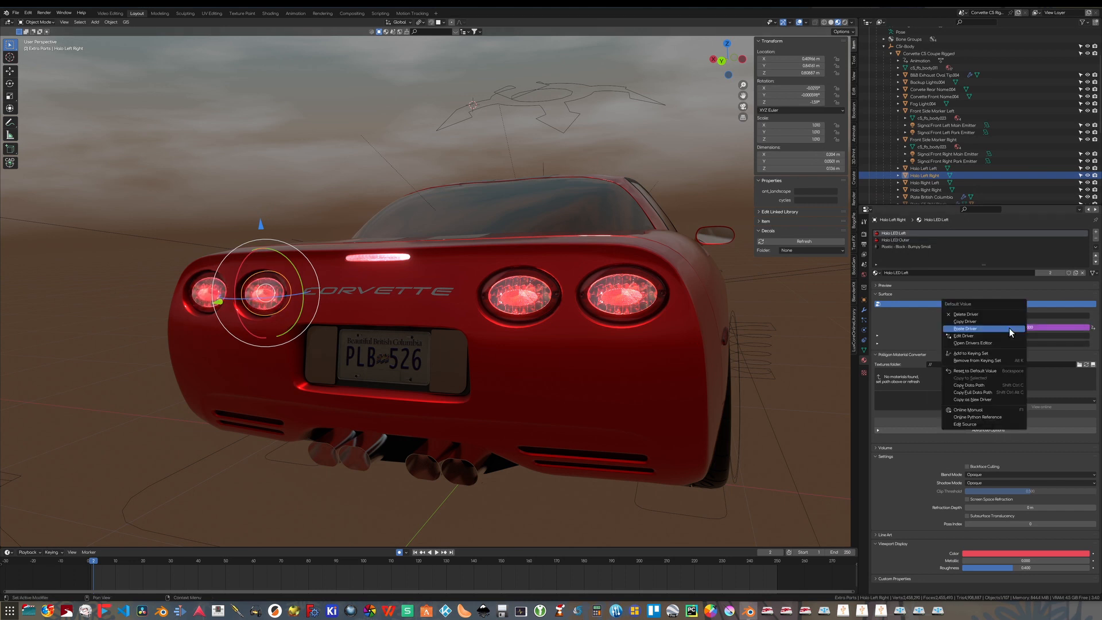
left_click(971, 341)
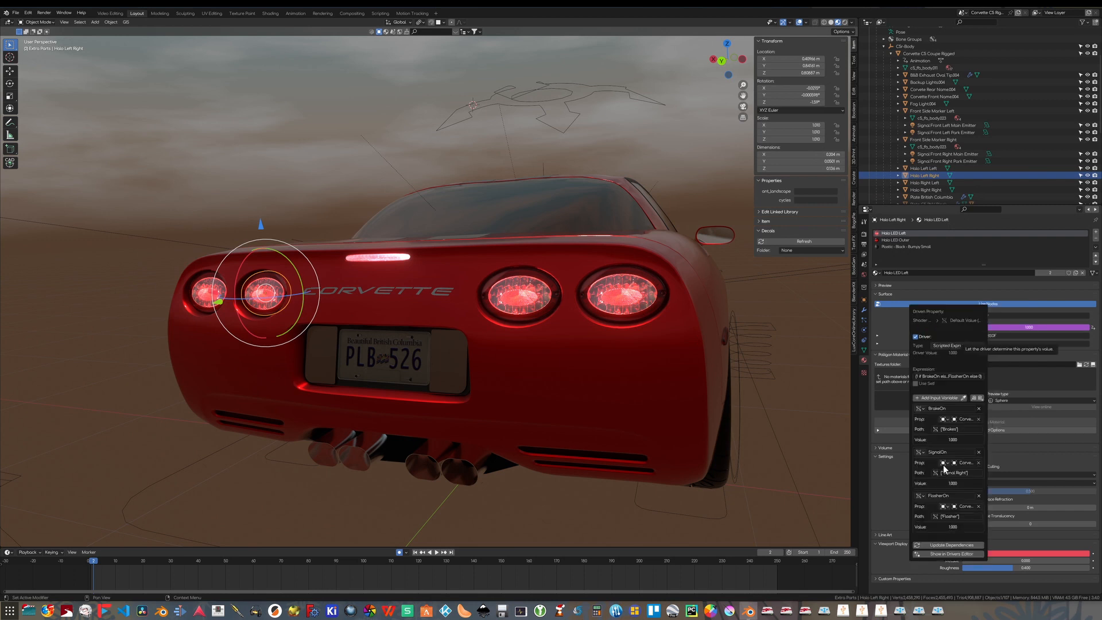
right_click(975, 334)
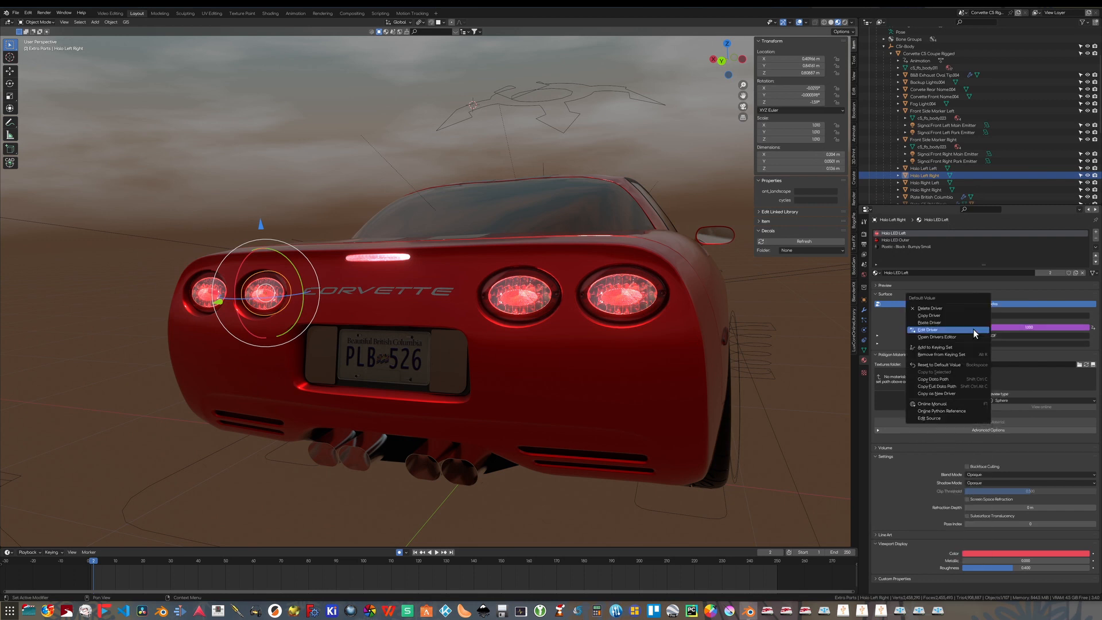
left_click(944, 330)
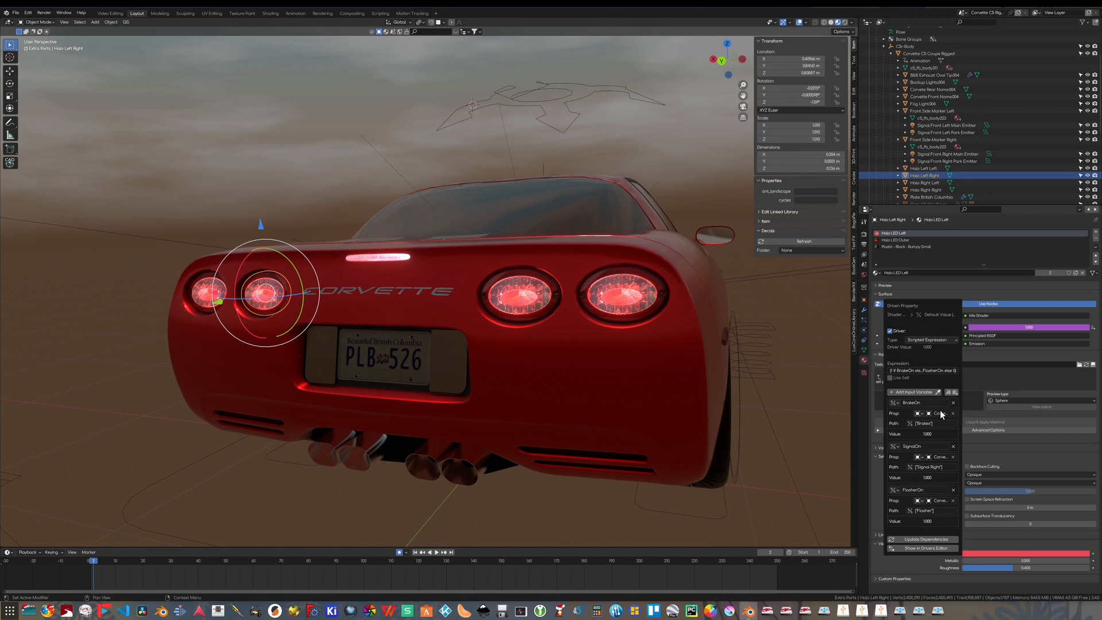
Change the SignalOn variable's path to ["Signal Left"] in the driver of the Halo LED Left material.
left_click(937, 467)
left_click(931, 466)
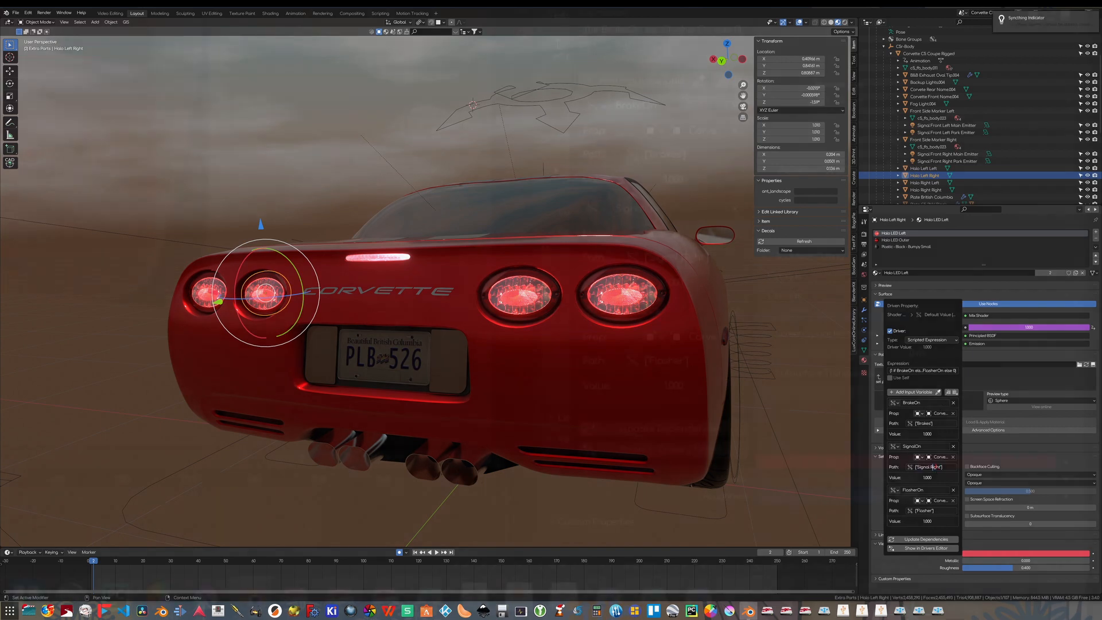
double_click(936, 467)
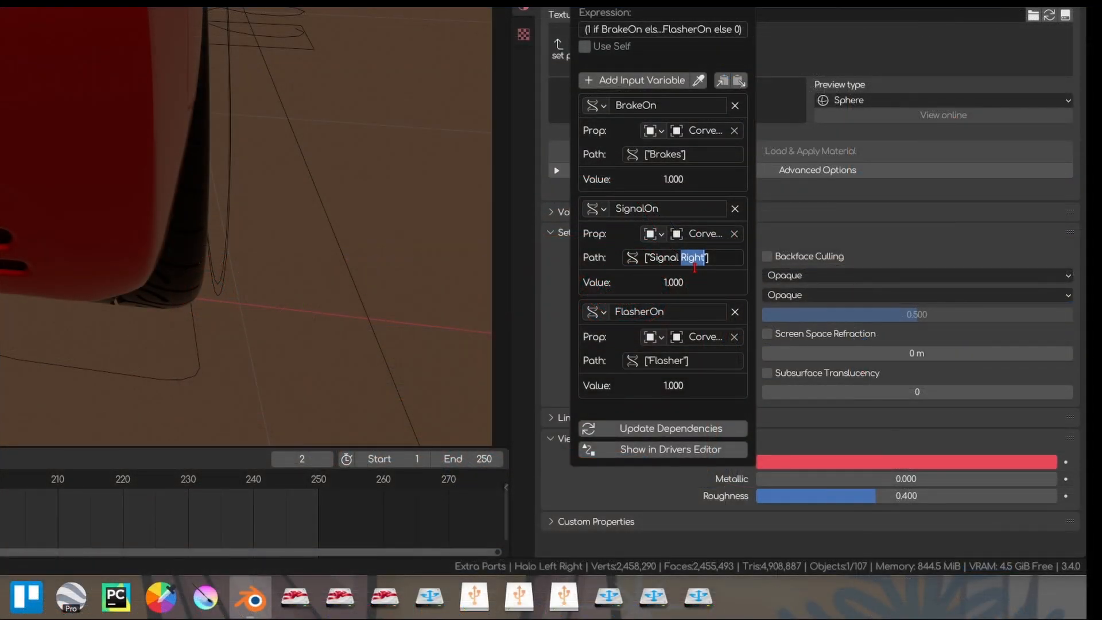
type("Lef")
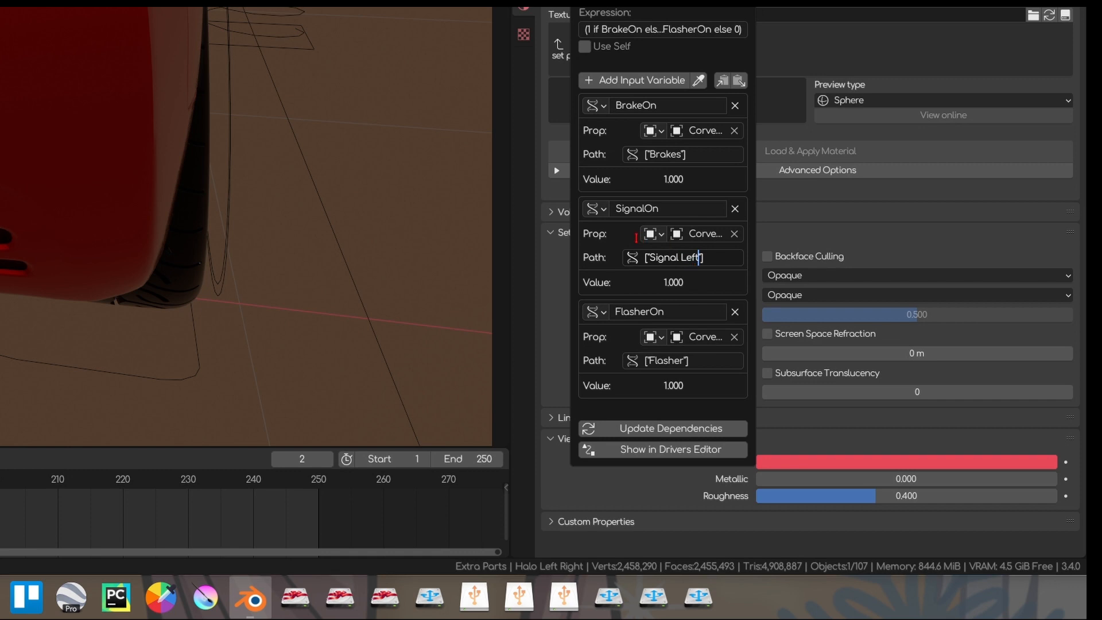
key("Return")
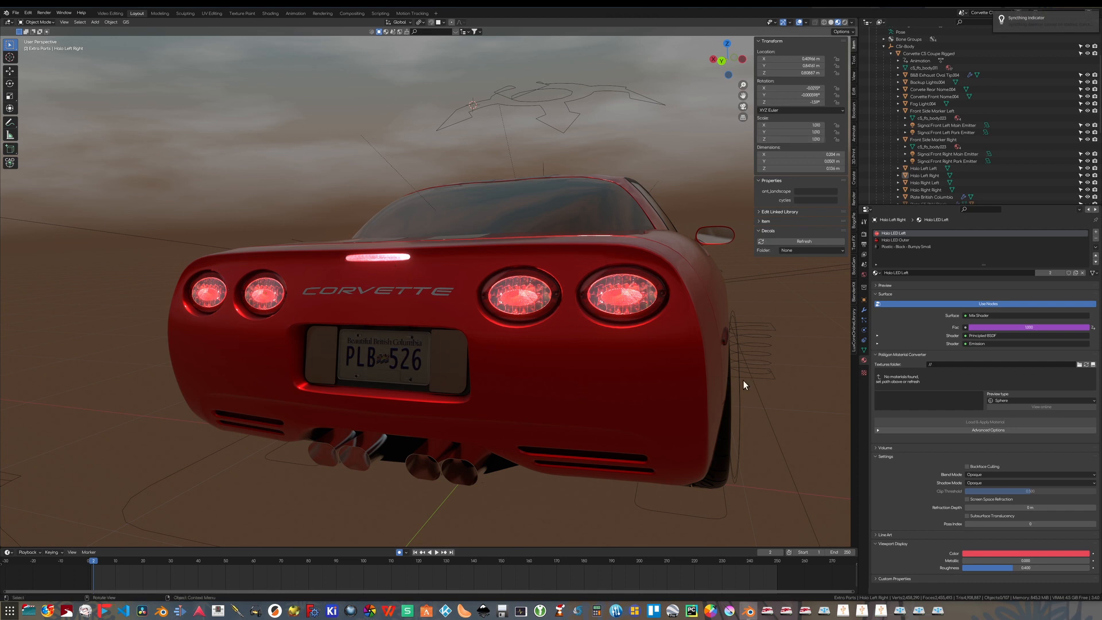
Play the animation with the car body selected, toggle Signal Right to 0 and back to 1, and set both signals to 0.
left_click(635, 376)
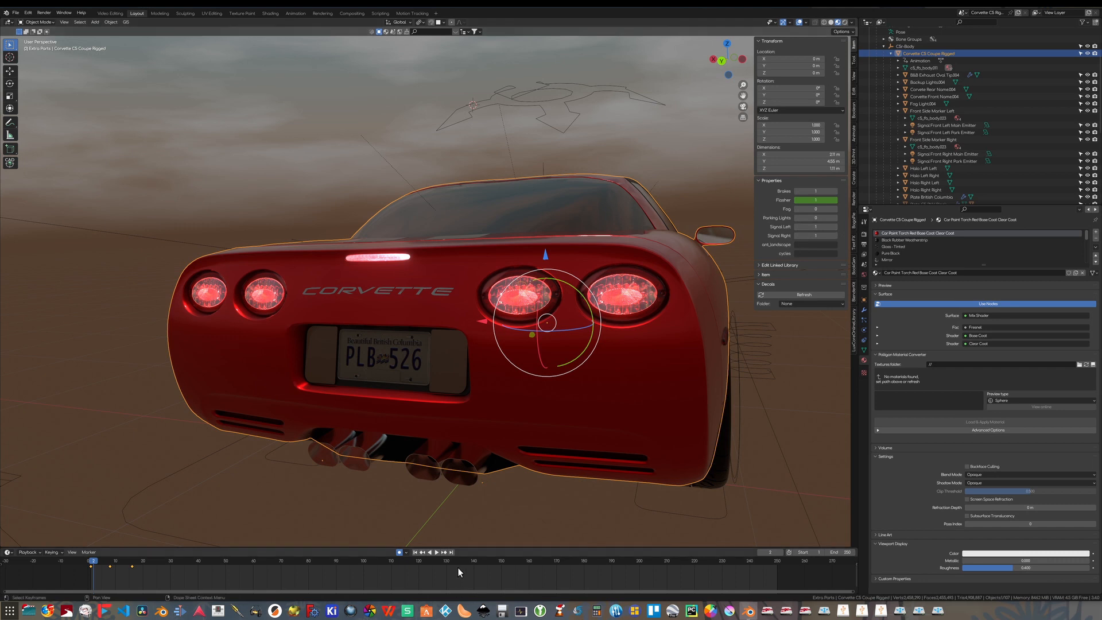
left_click(438, 554)
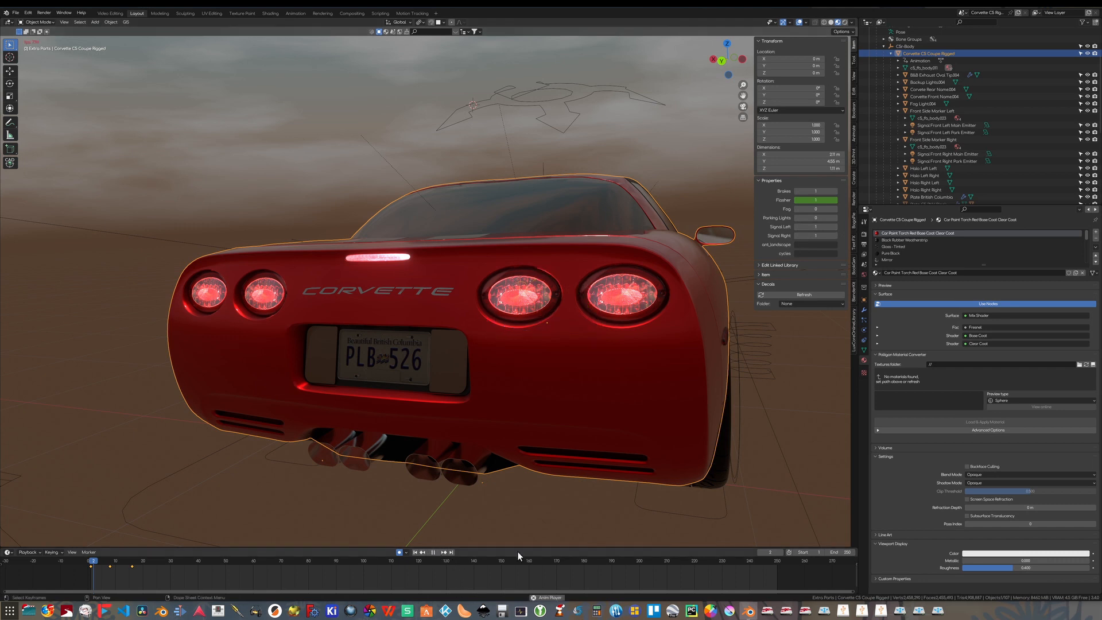
left_click(795, 236)
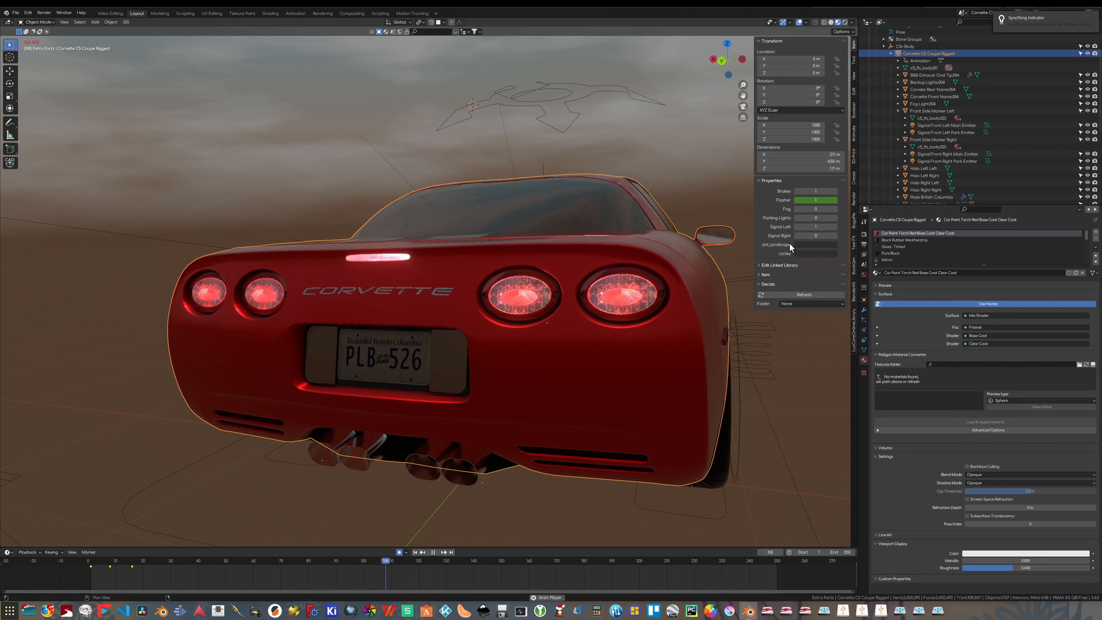
left_click(836, 236)
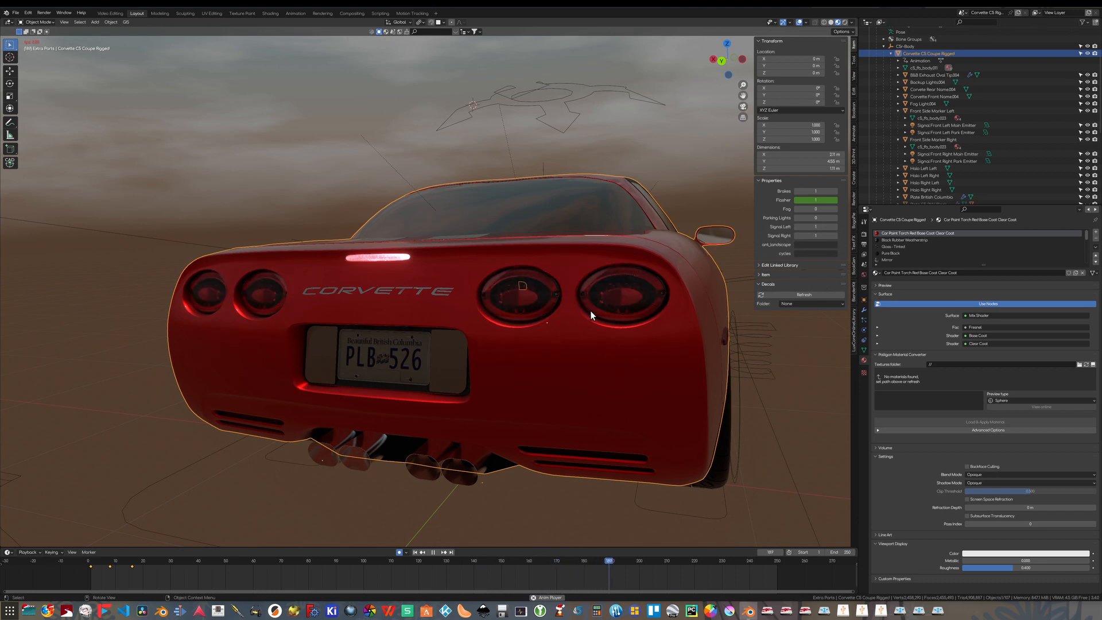
left_click(798, 236)
left_click(795, 227)
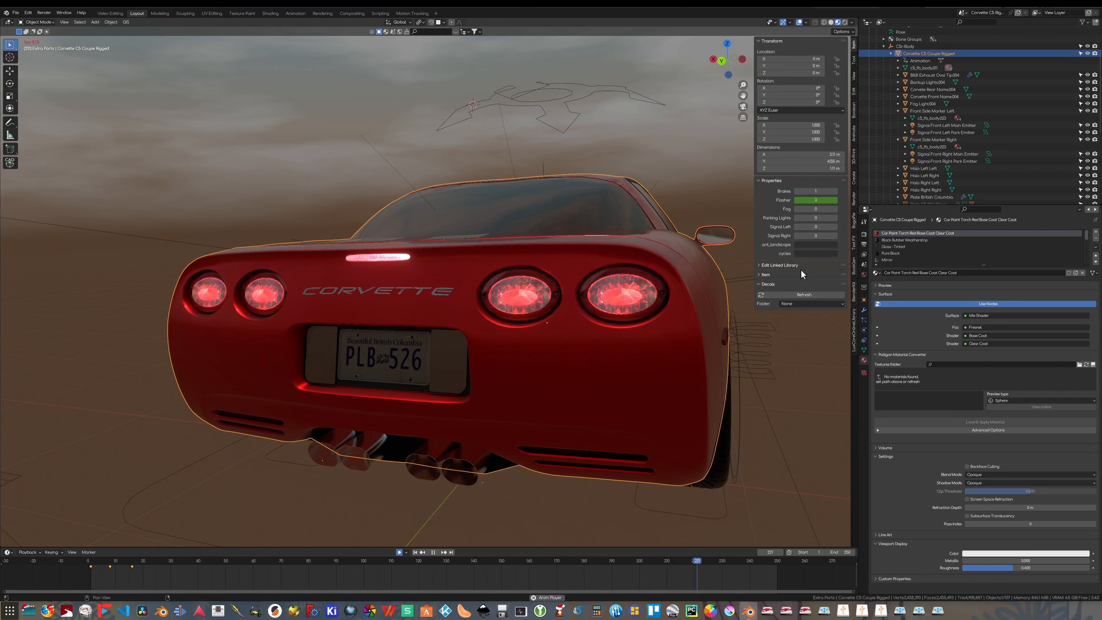
Test the tail lights with Parking Lights and Signal Left at 1, return both to 0 and stop the playback.
left_click(835, 219)
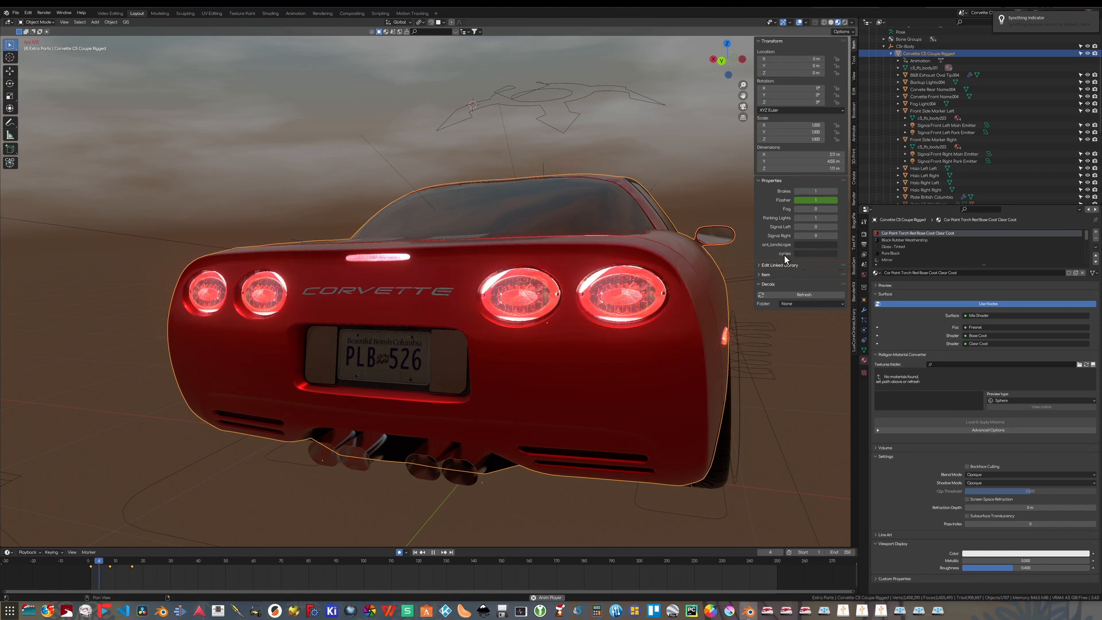
left_click(834, 226)
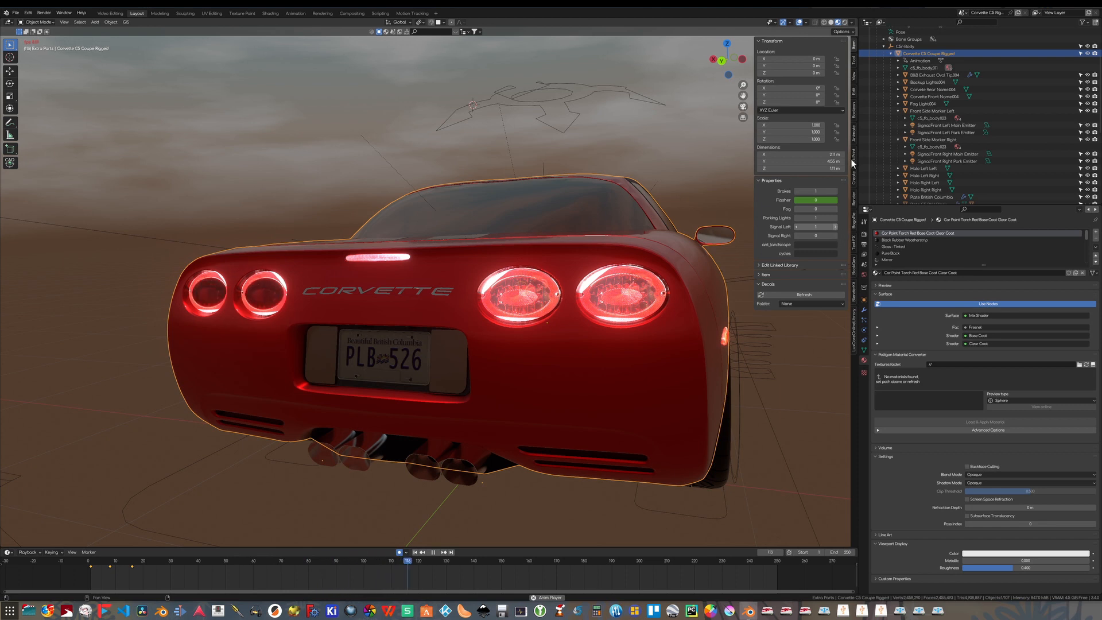
left_click(796, 226)
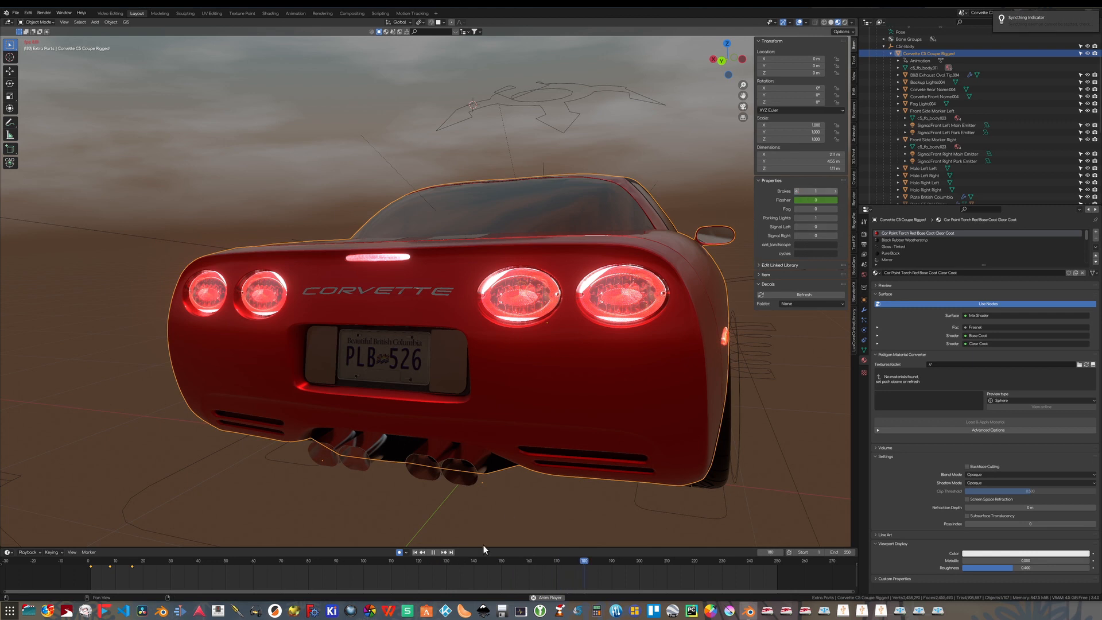
left_click(434, 553)
left_click(797, 218)
Copy the data path of the Fog custom property on the car body.
middle_click_drag(535, 497, 337, 394)
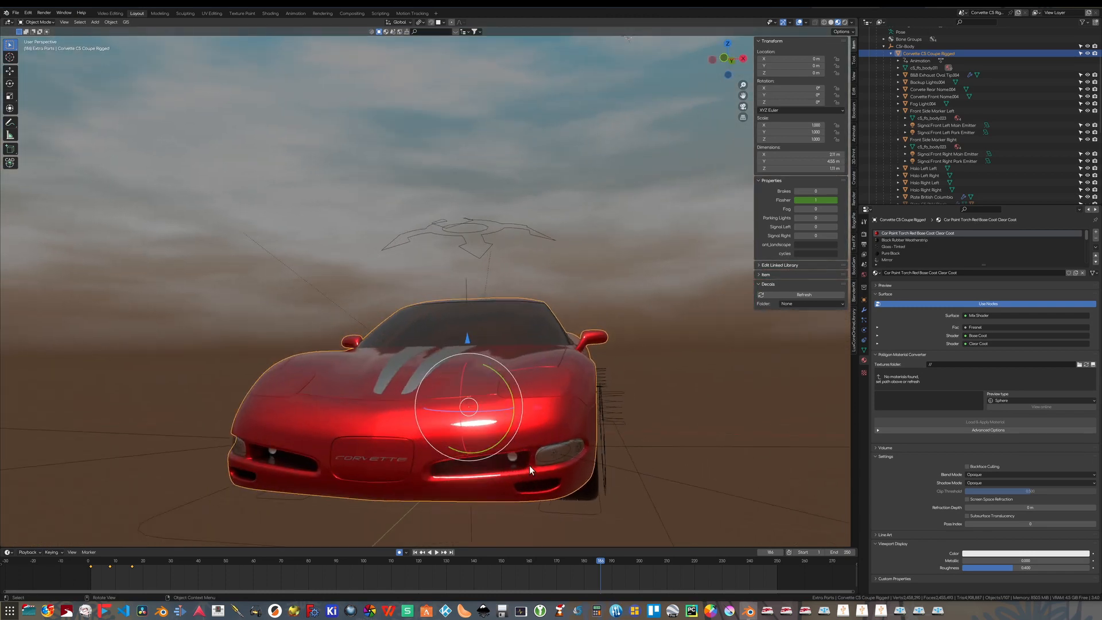
left_click(513, 458)
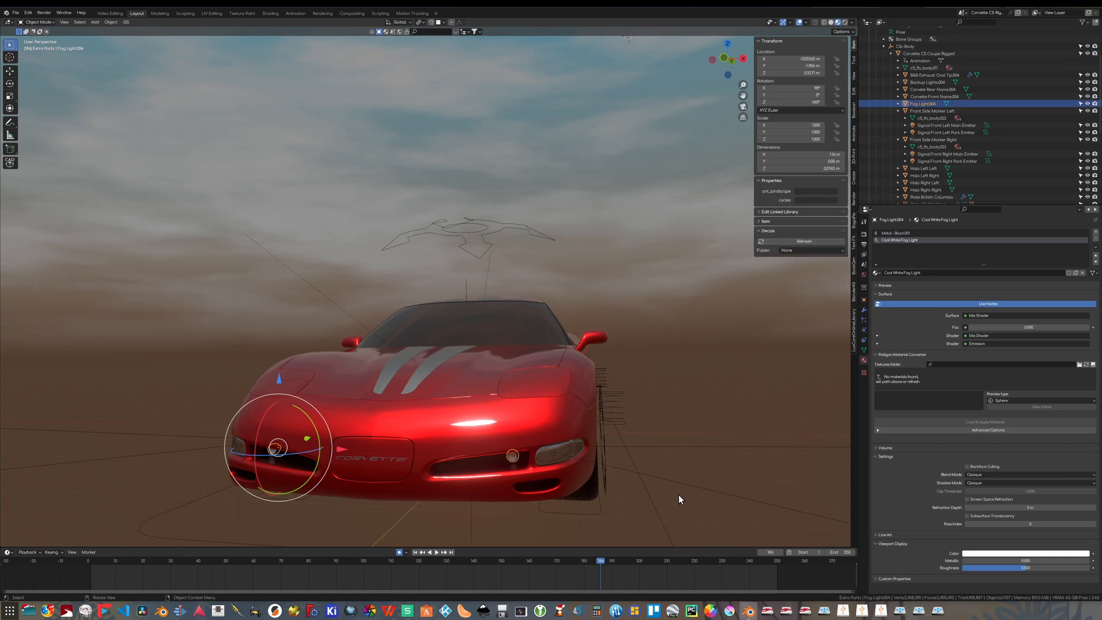
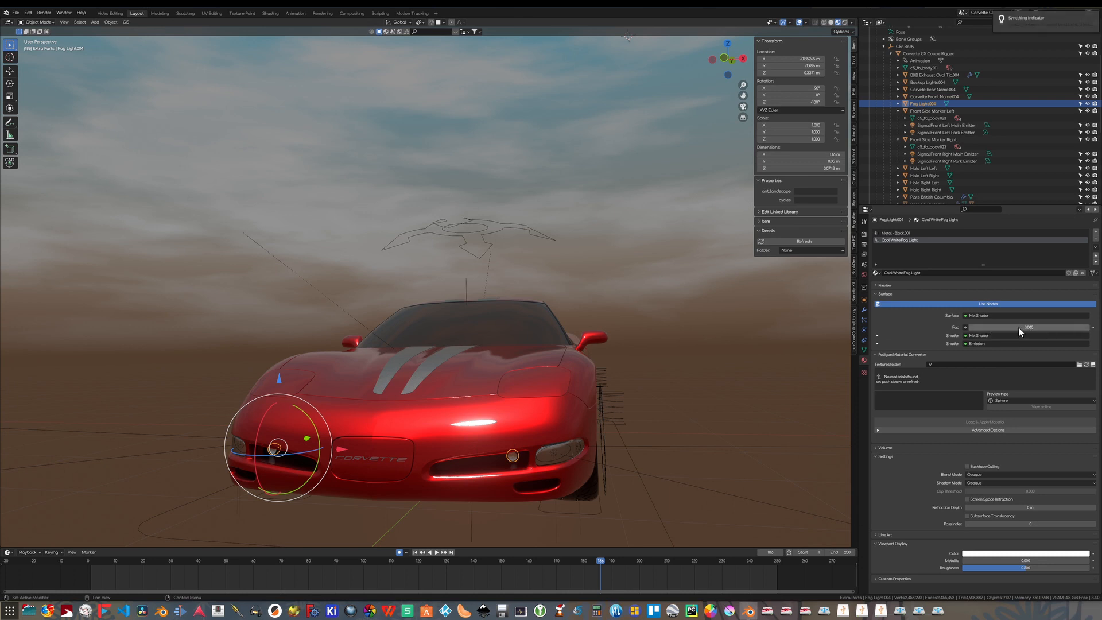
left_click(406, 409)
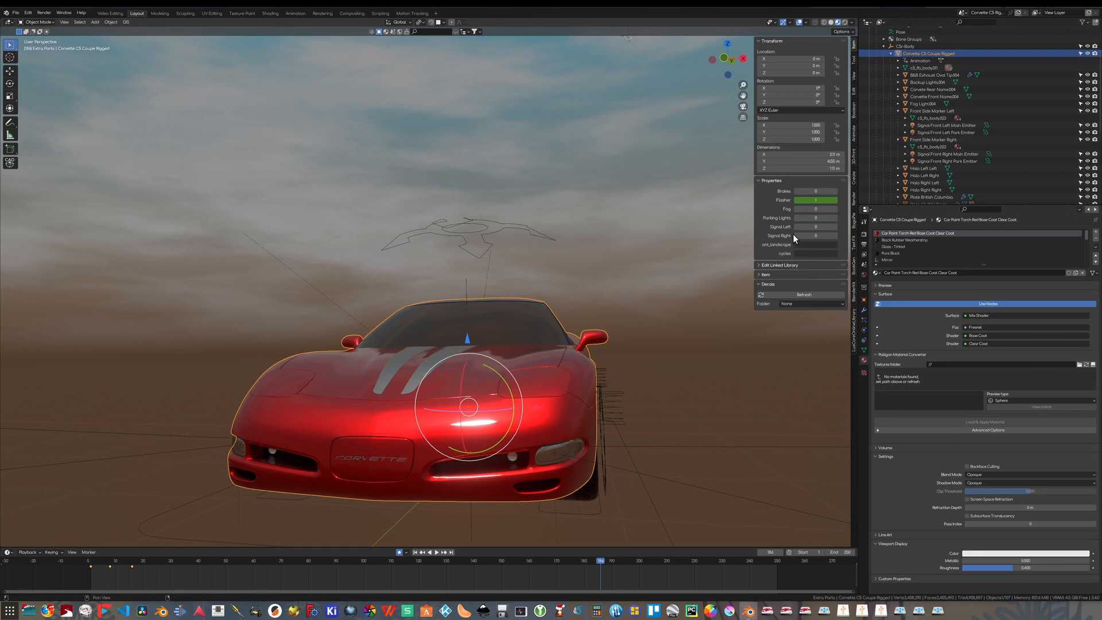
right_click(809, 209)
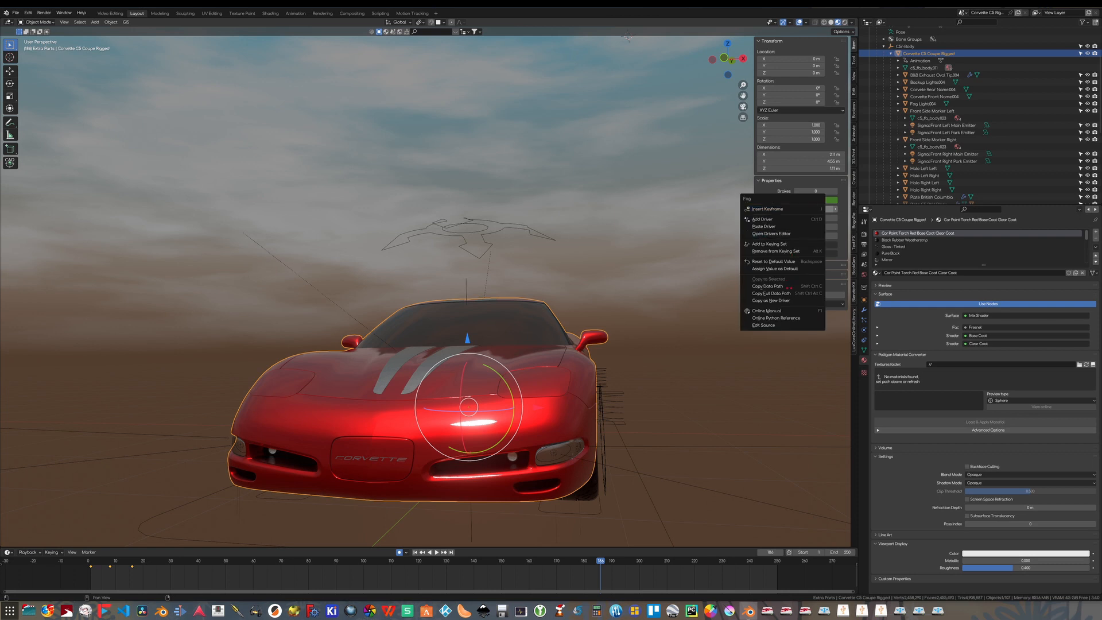
left_click(781, 289)
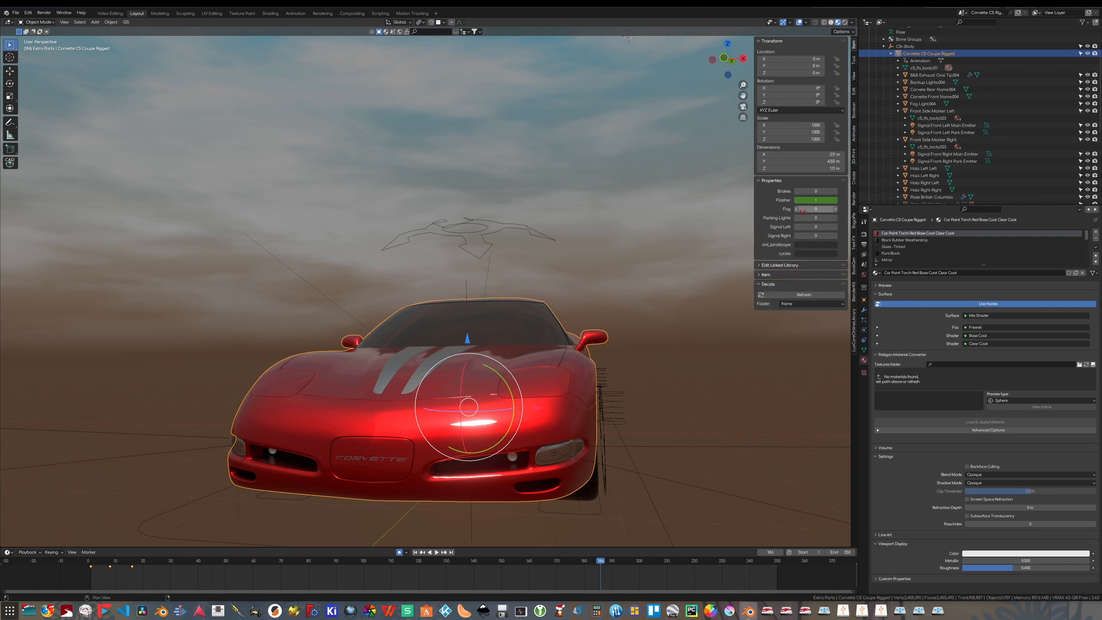
Add a driver to the Mix Shader factor of the fog light material and make its variable a Single Property.
left_click(517, 457)
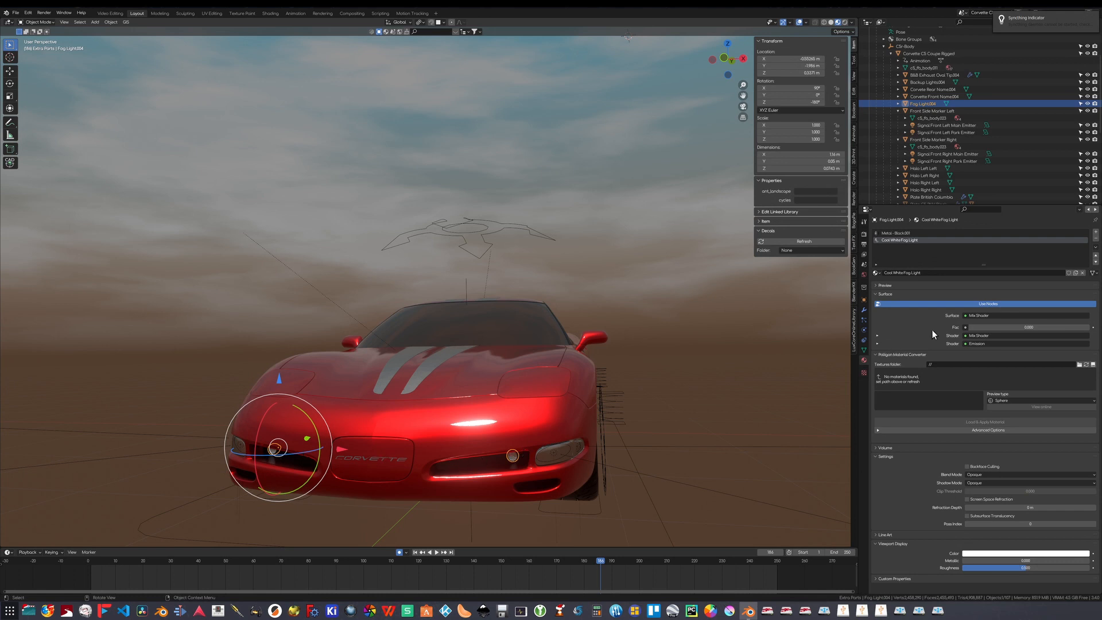
right_click(1011, 326)
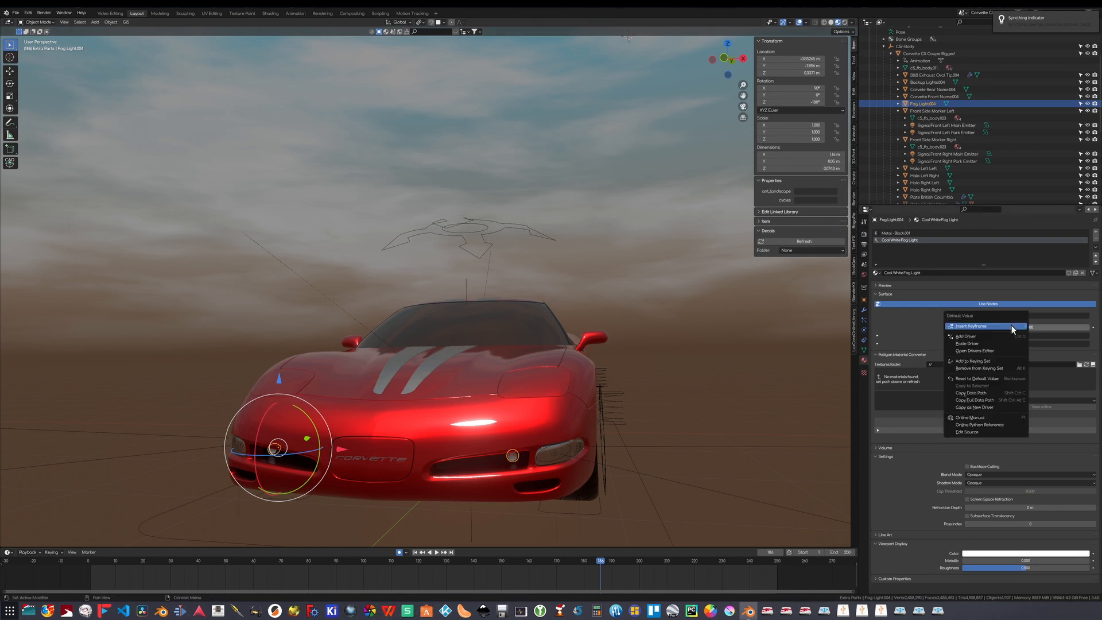
left_click(975, 337)
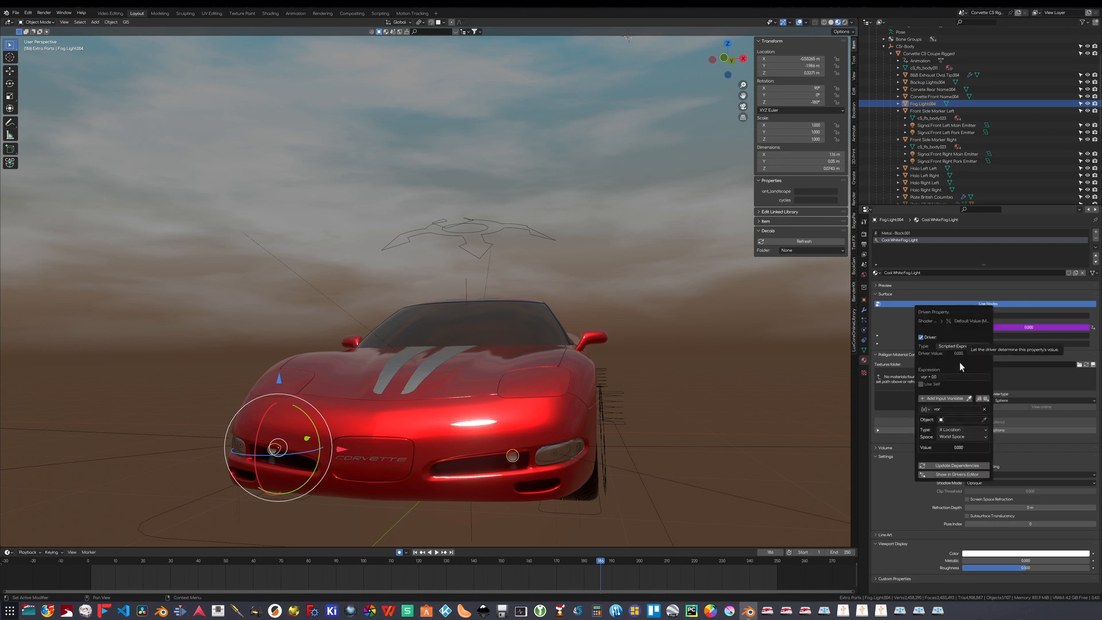
left_click(924, 416)
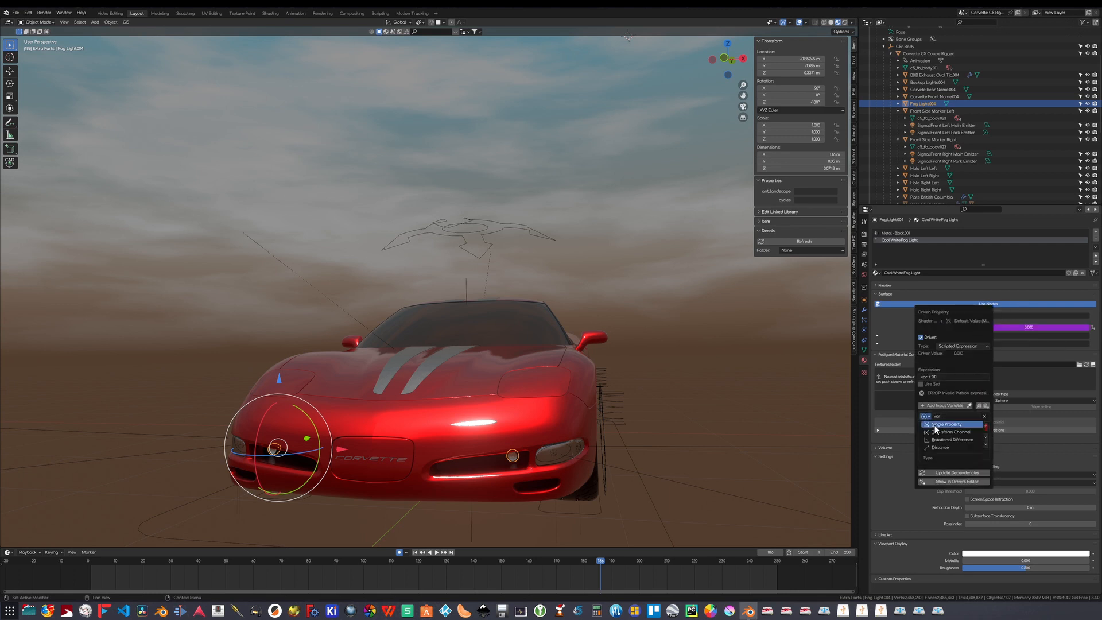
left_click(941, 418)
Point the driver variable at the Corvette C5 Coupe Rigged object with the path ["Fog"].
left_click(972, 427)
type("corvete")
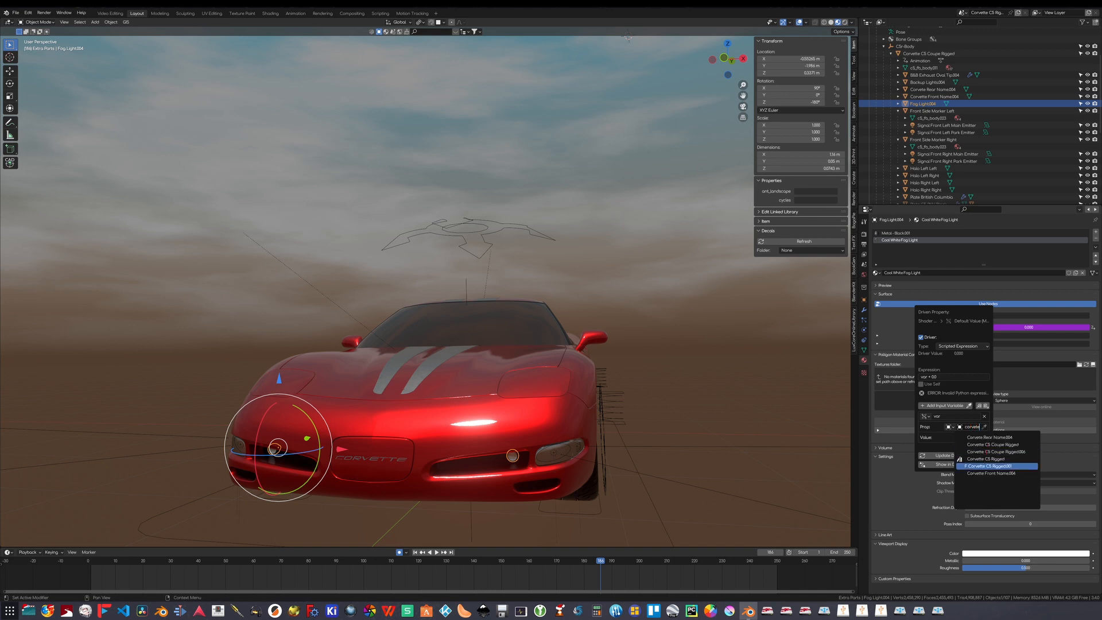
left_click(979, 445)
left_click(978, 439)
type("[\"Fog\"]")
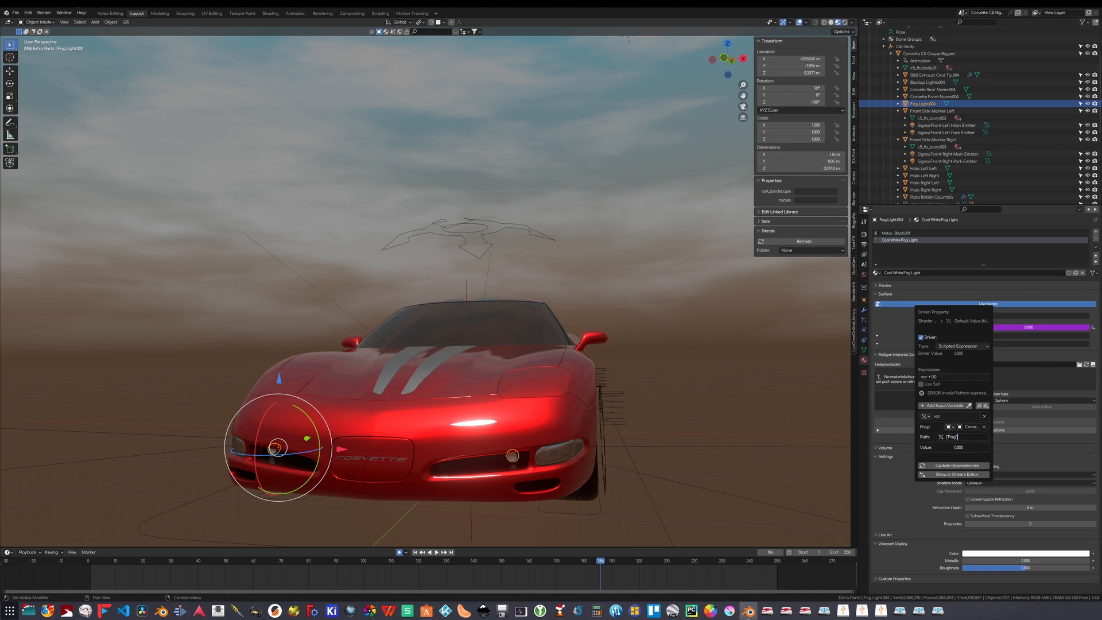
key("Return")
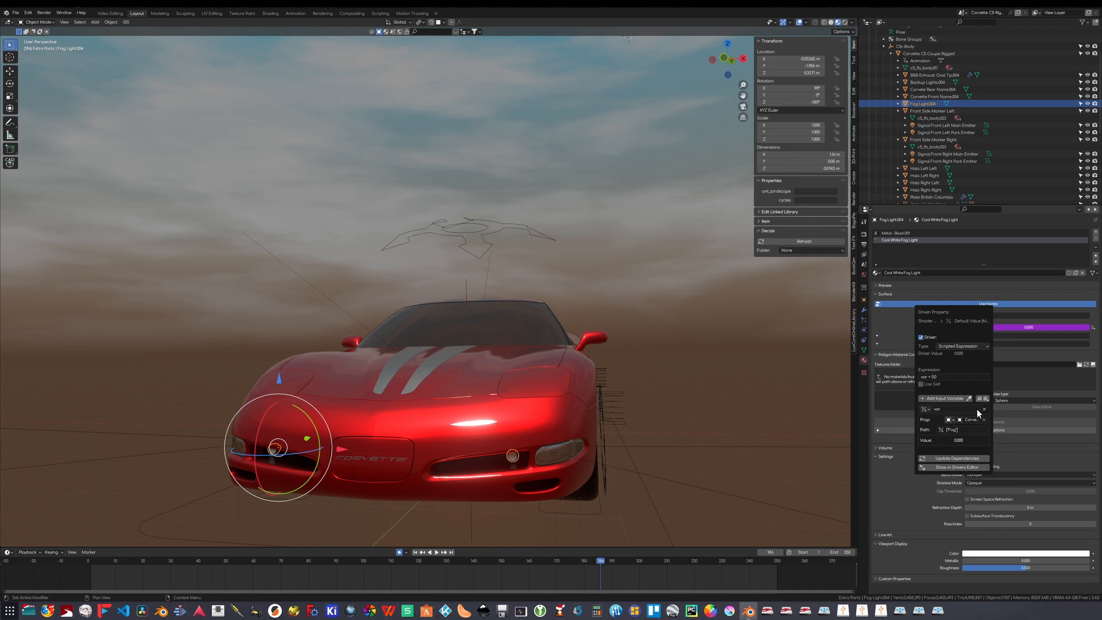
Rename the fog light driver's variable to FogLightsOn.
left_click(938, 409)
key("ctrl+a")
type("FogLightsOn")
key("ctrl+a")
key("Return")
Set the fog light driver's expression to "1 if FogLightsOn else 0".
left_click(944, 378)
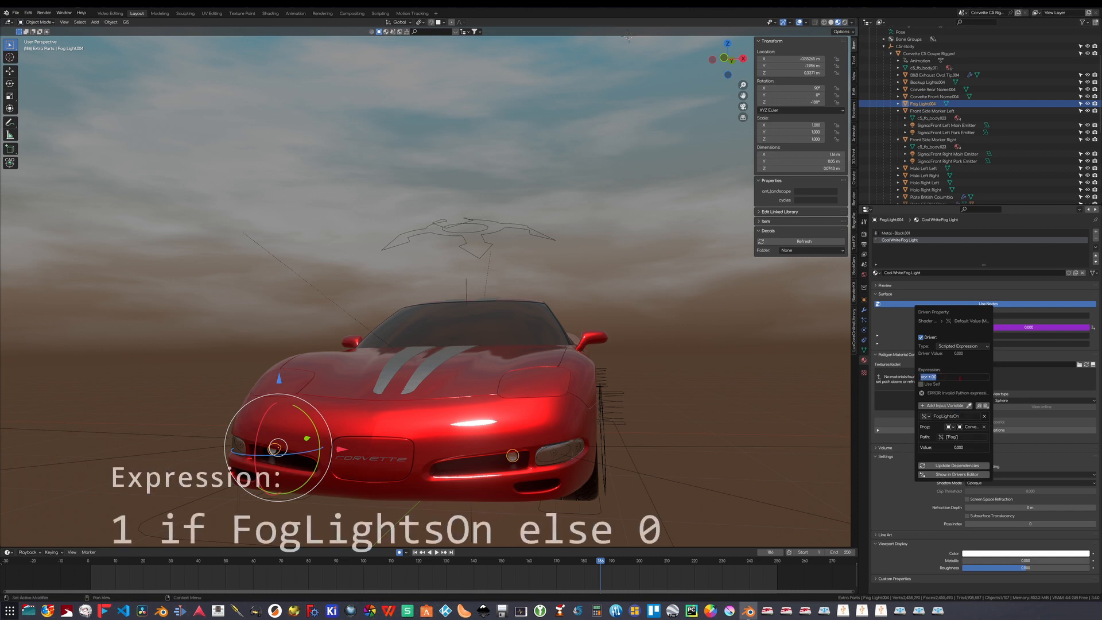
key("BackSpace")
type("1 if FogLightsOn else")
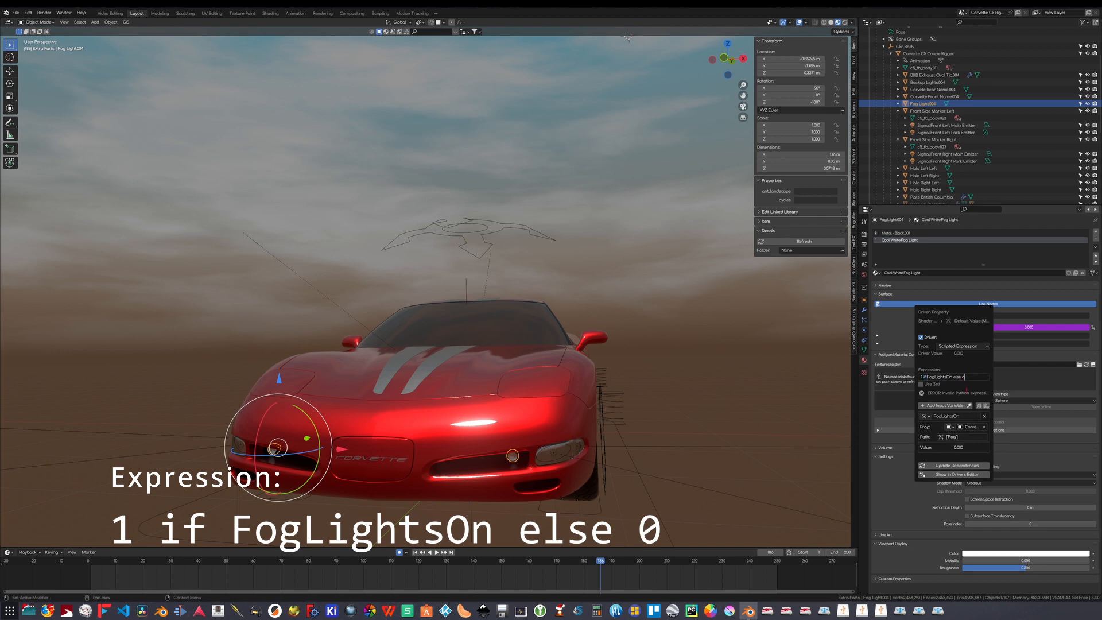
type(" 0")
key("Return")
Test the fog lights by switching the car body's Fog property between 1 and 0 twice, ending at 0.
left_click(445, 437)
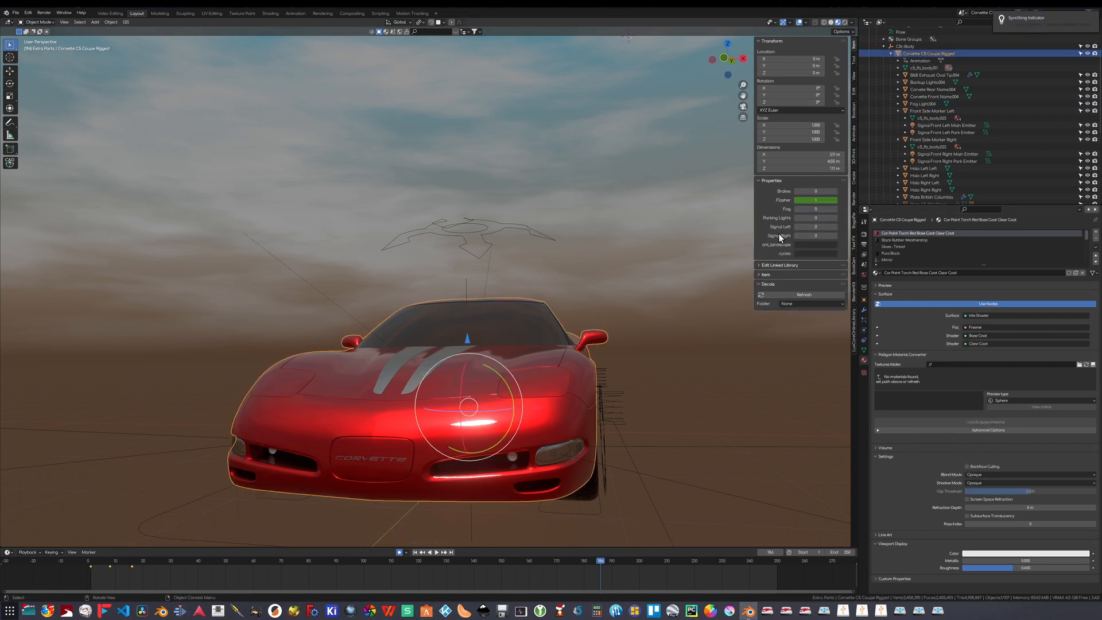
left_click(836, 209)
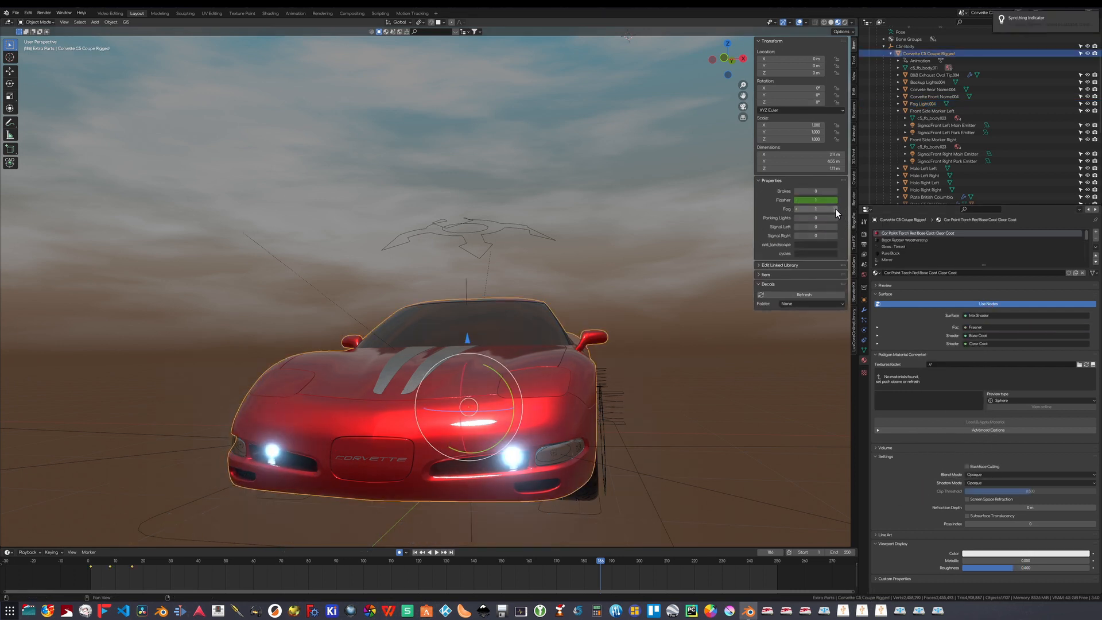
left_click(795, 209)
left_click(835, 209)
left_click(795, 208)
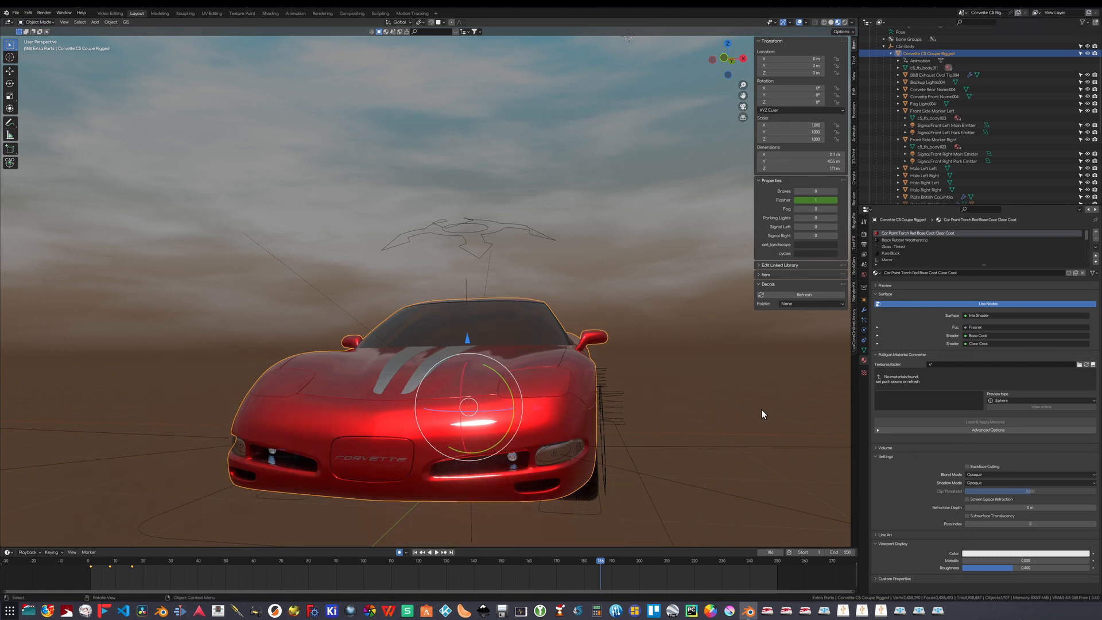
Examine the Front Side Marker Left and the light settings of its Main and Park emitters.
left_click(557, 457)
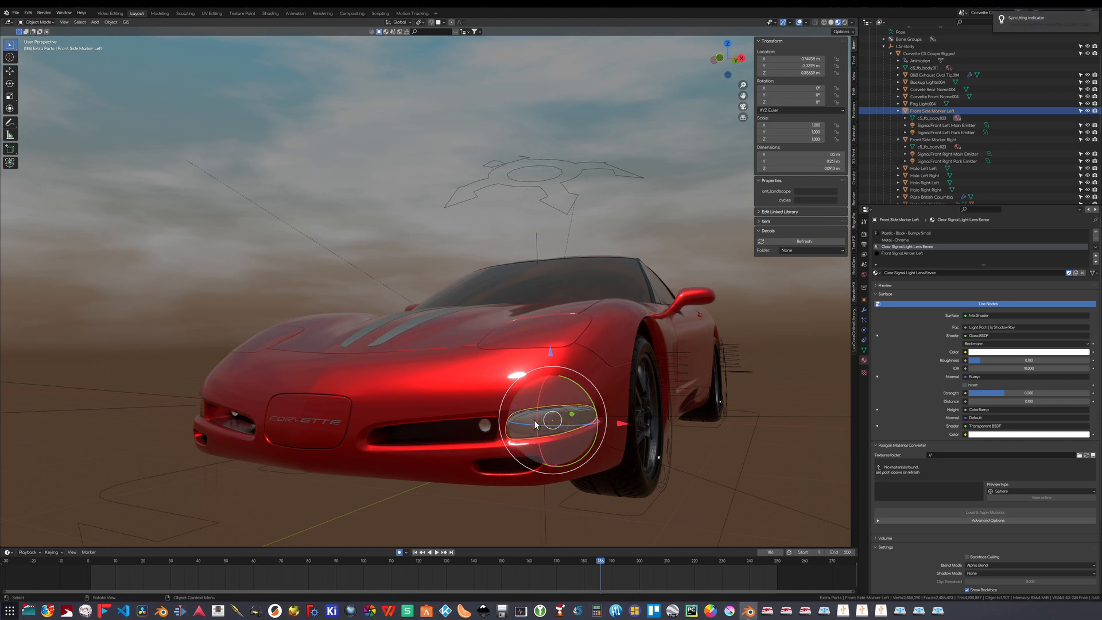
left_click(925, 127)
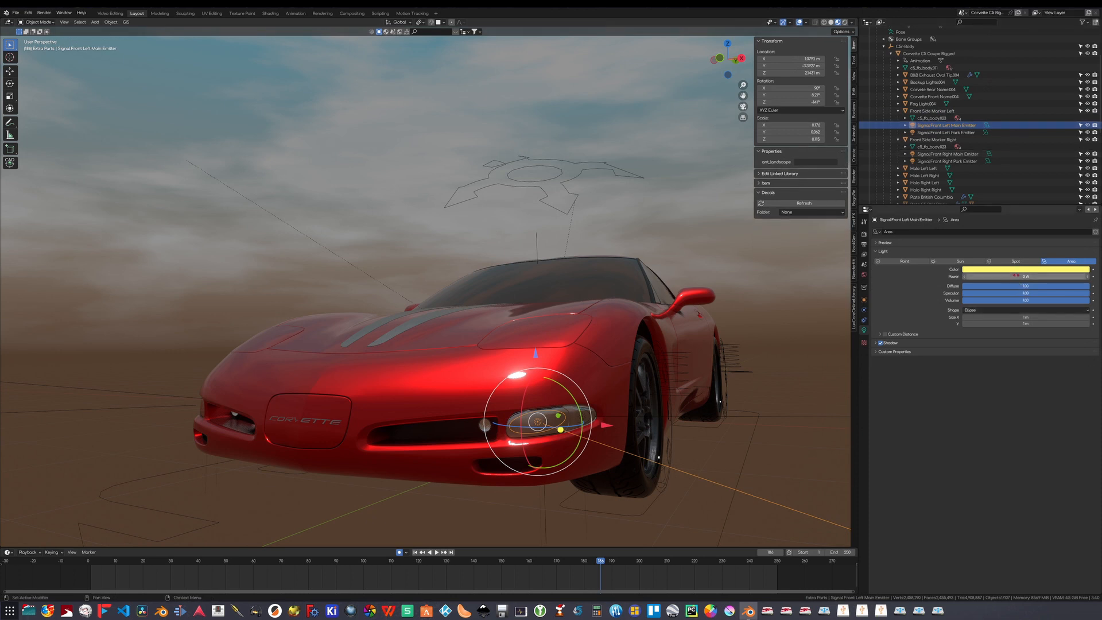
left_click(932, 132)
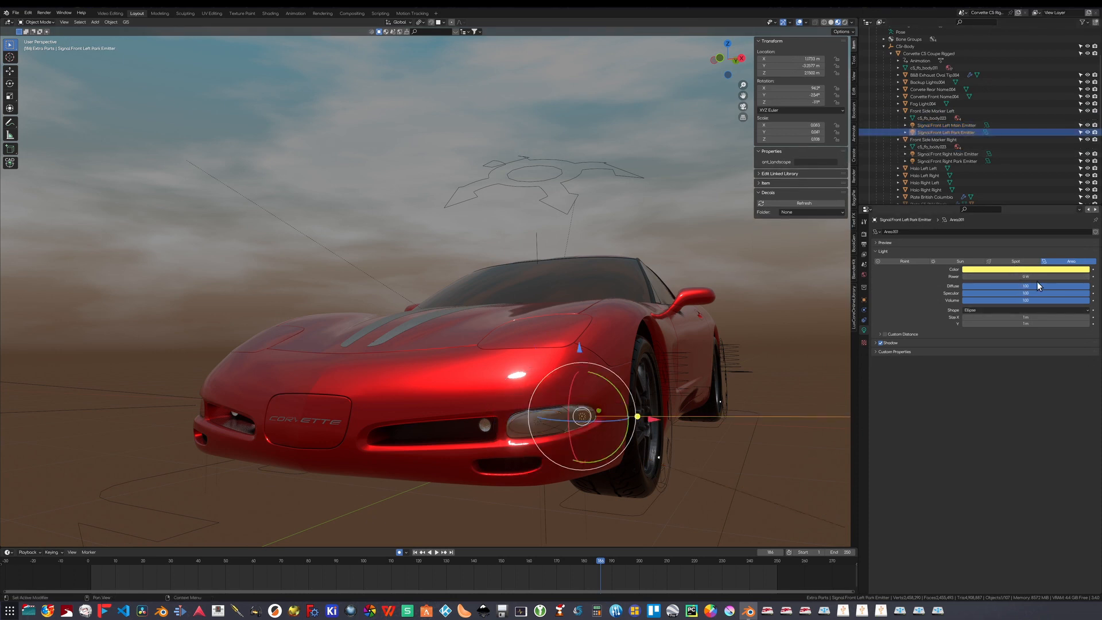
left_click(572, 524)
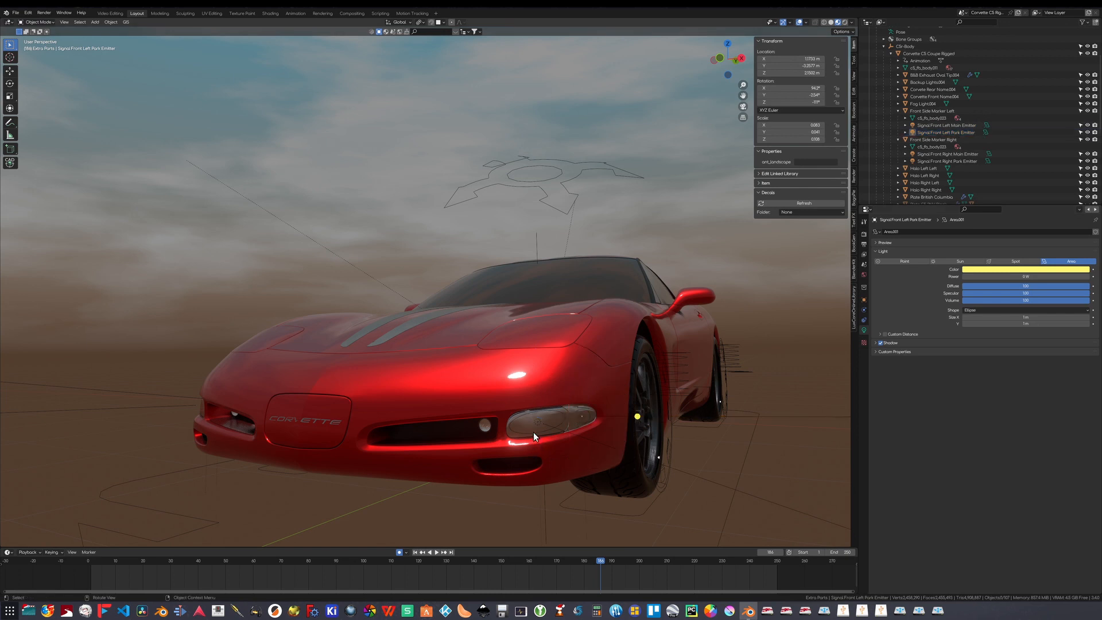
left_click(533, 432)
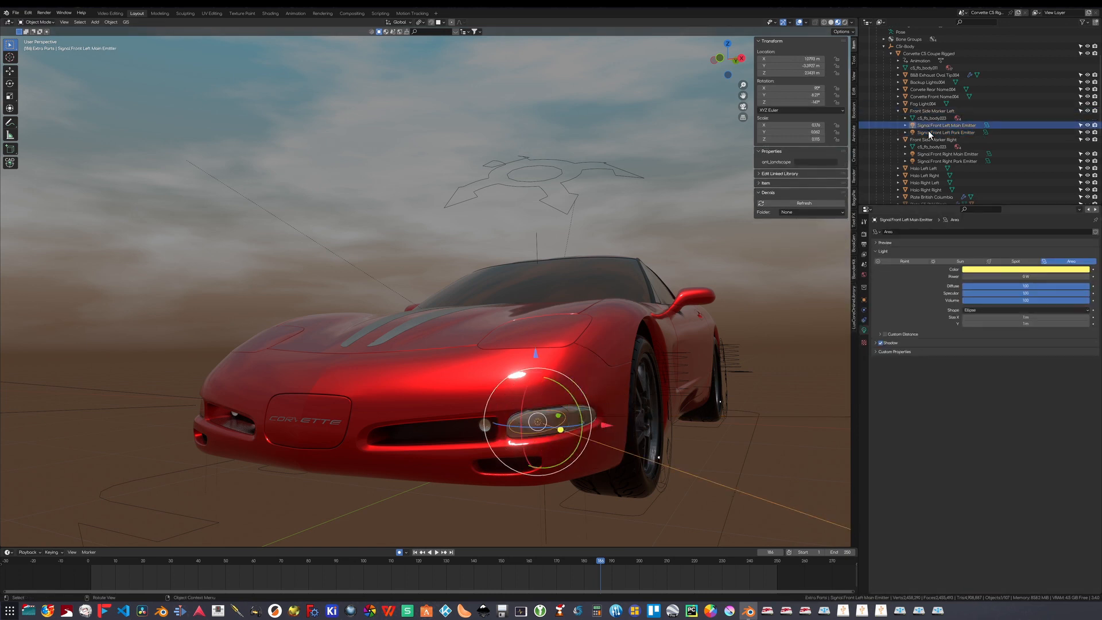
Add a driver to the Power of the Signal Front Left Park Emitter and copy the data path of the car body's Parking Lights property.
left_click(930, 132)
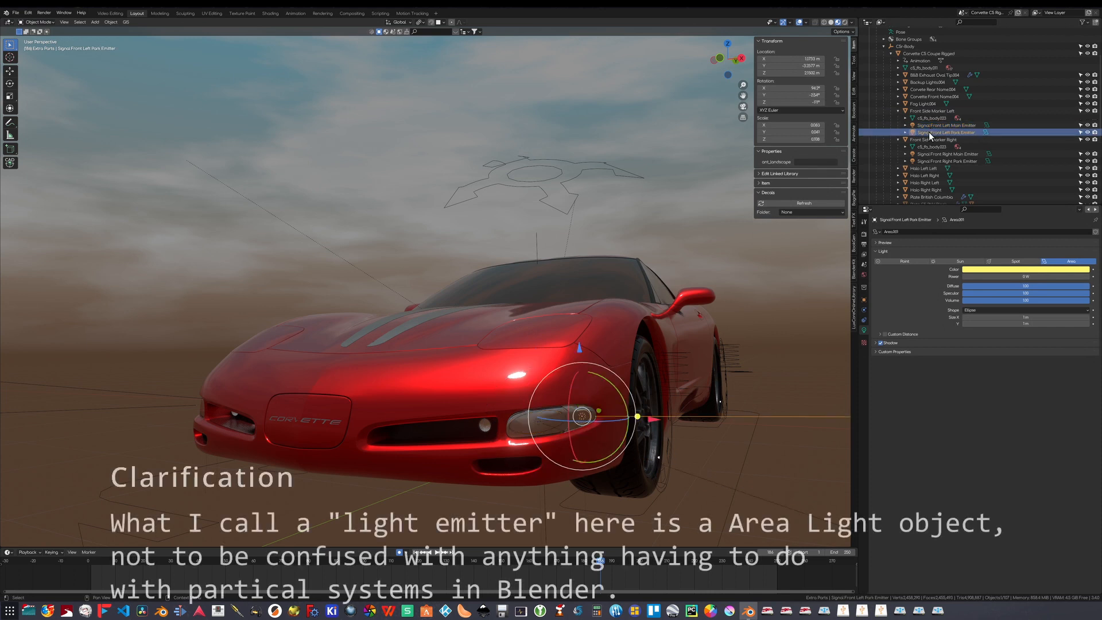
right_click(1023, 277)
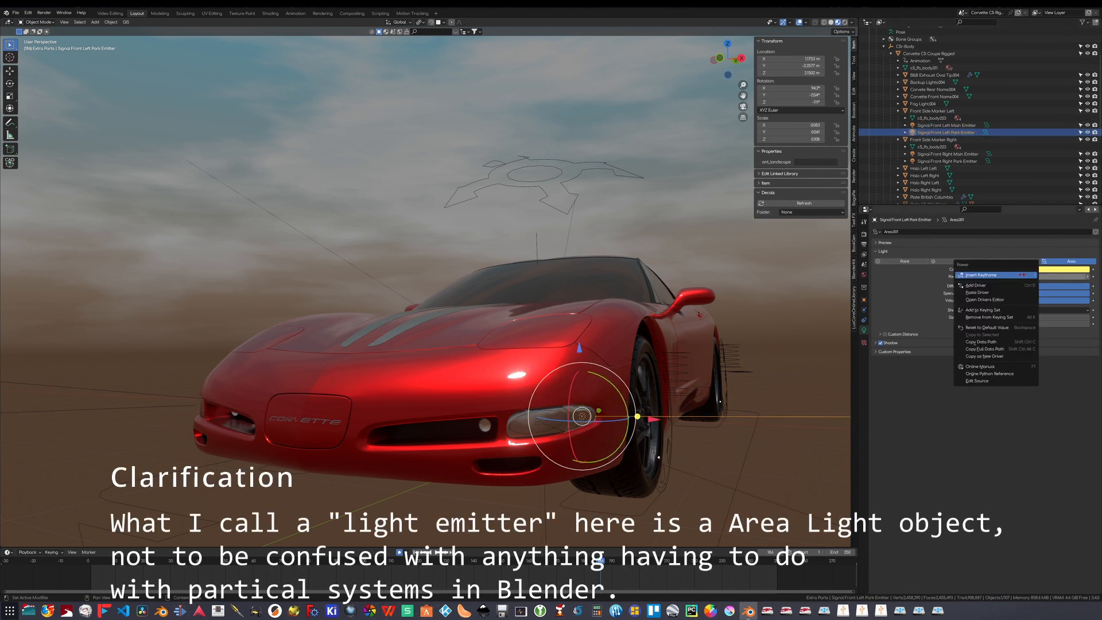
left_click(975, 285)
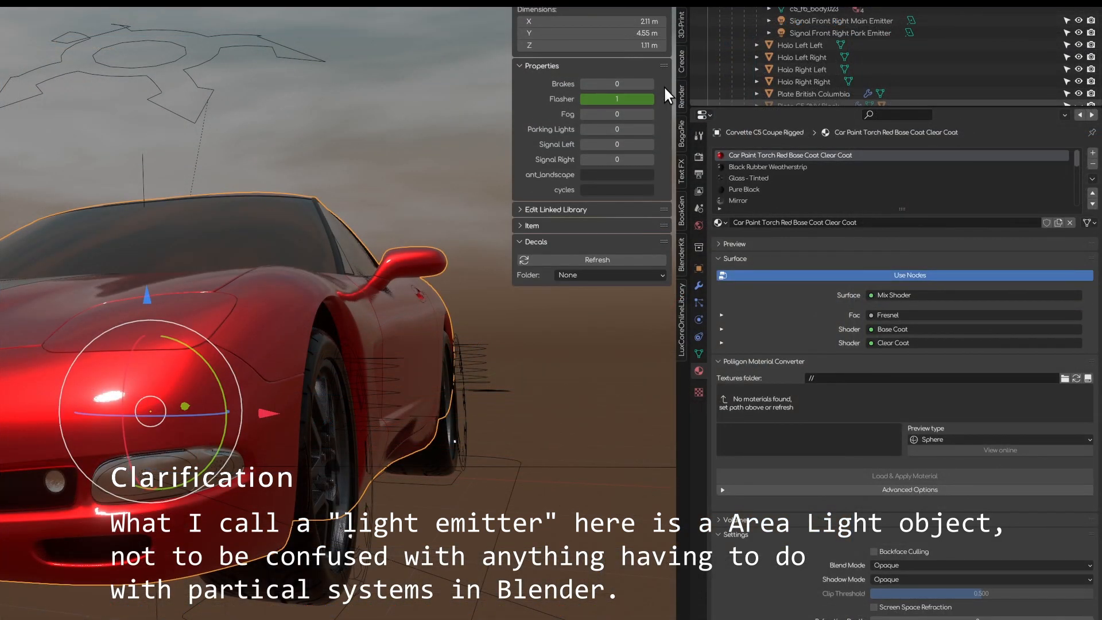
right_click(611, 129)
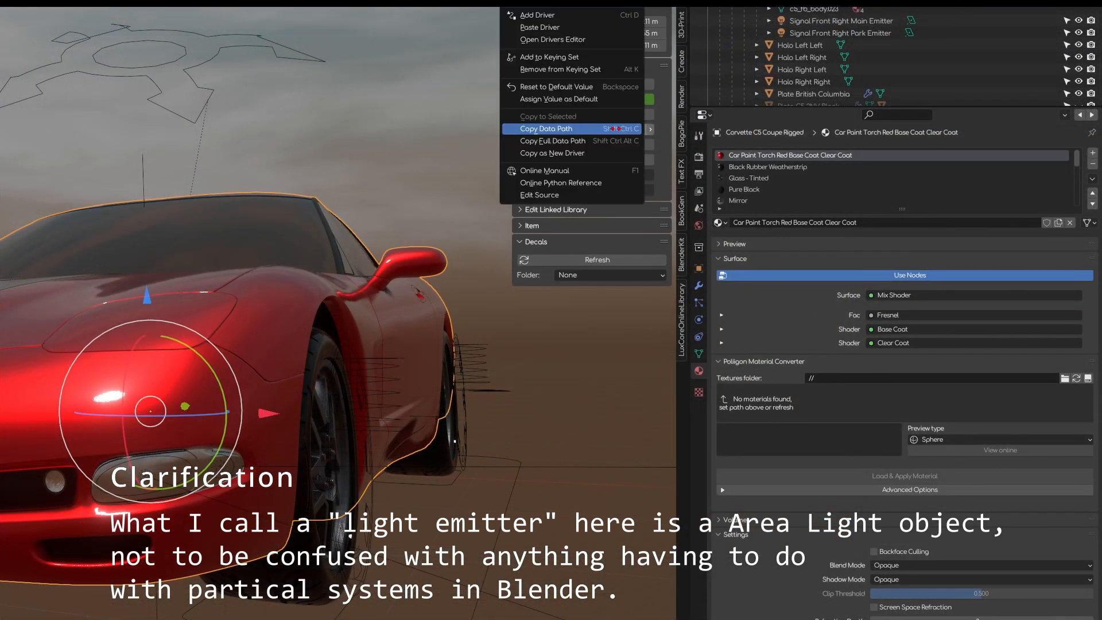
left_click(551, 129)
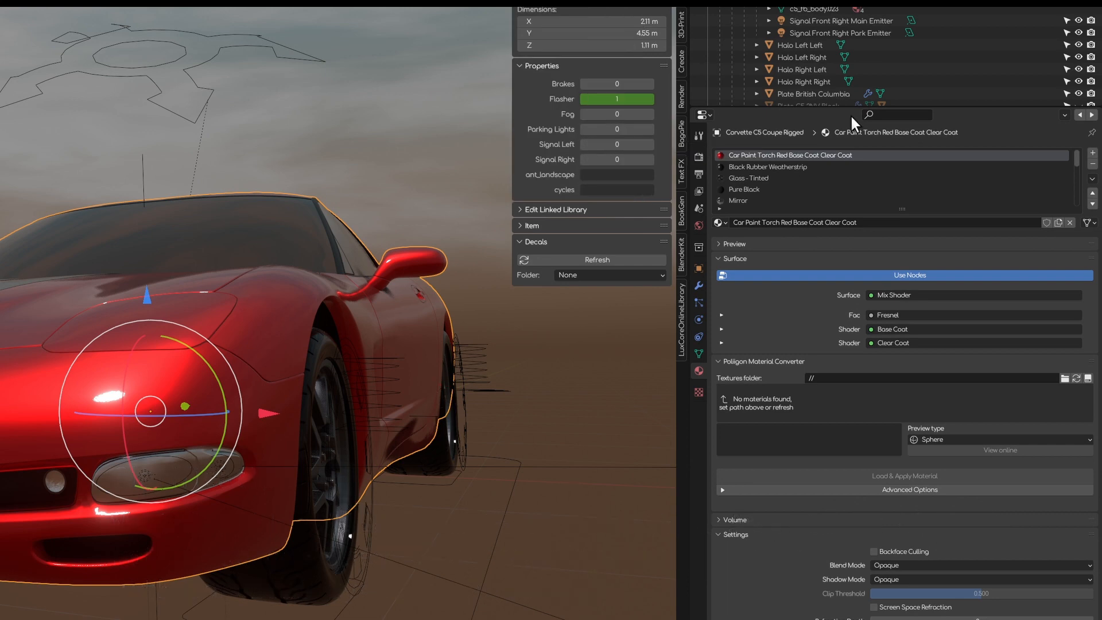
Set the park emitter driver's variable to a Single Property reading ["Parking Lights"] from the Corvette C5 Coupe Rigged object.
left_click(282, 495)
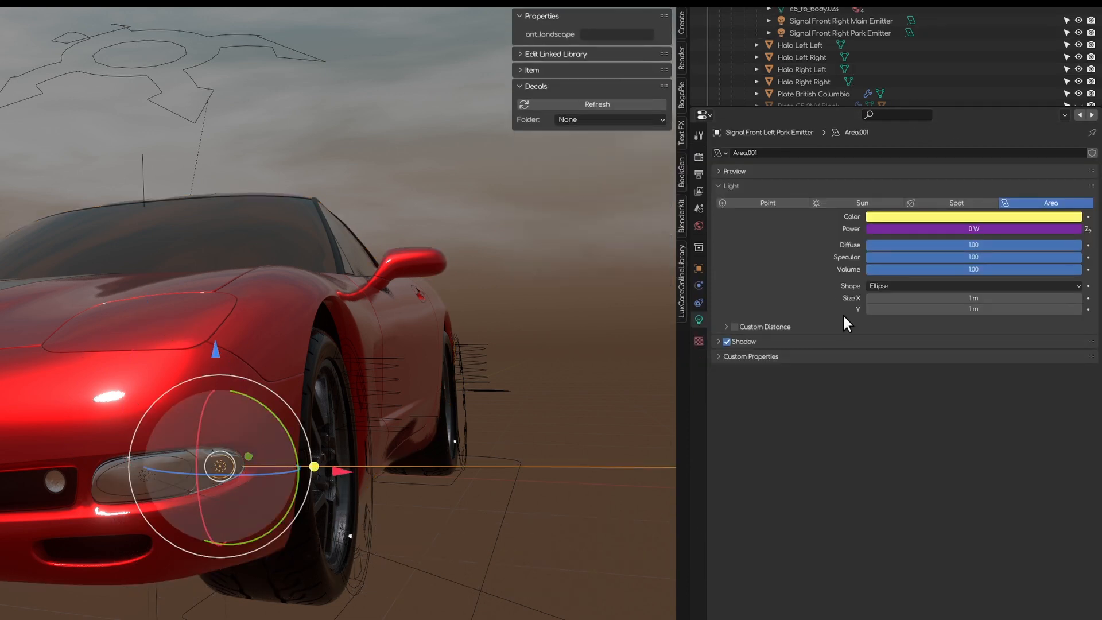
right_click(953, 229)
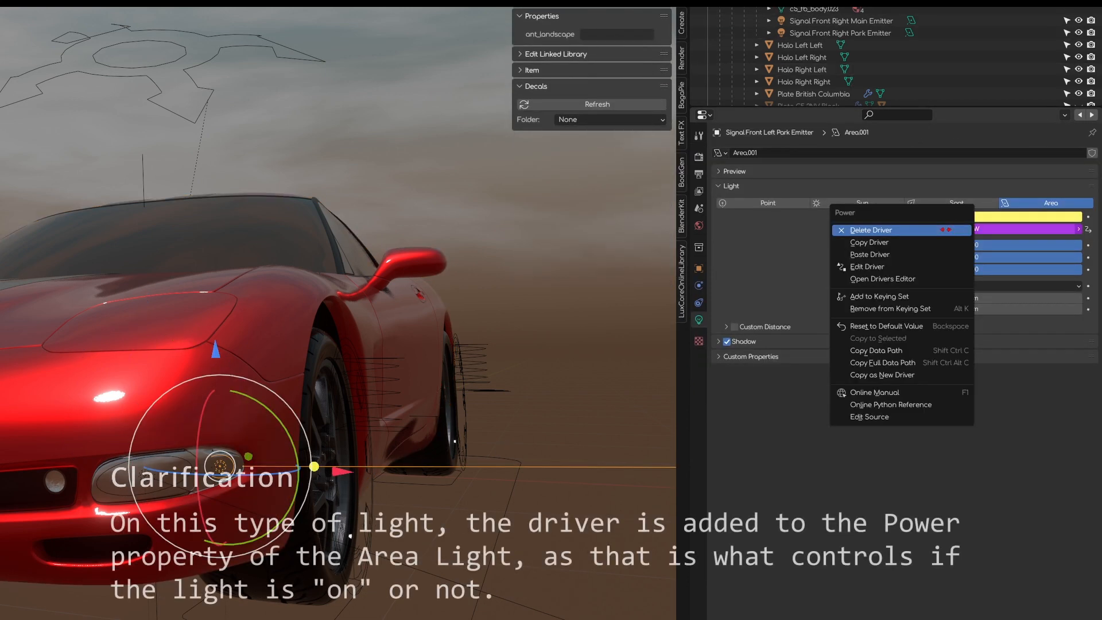
left_click(865, 267)
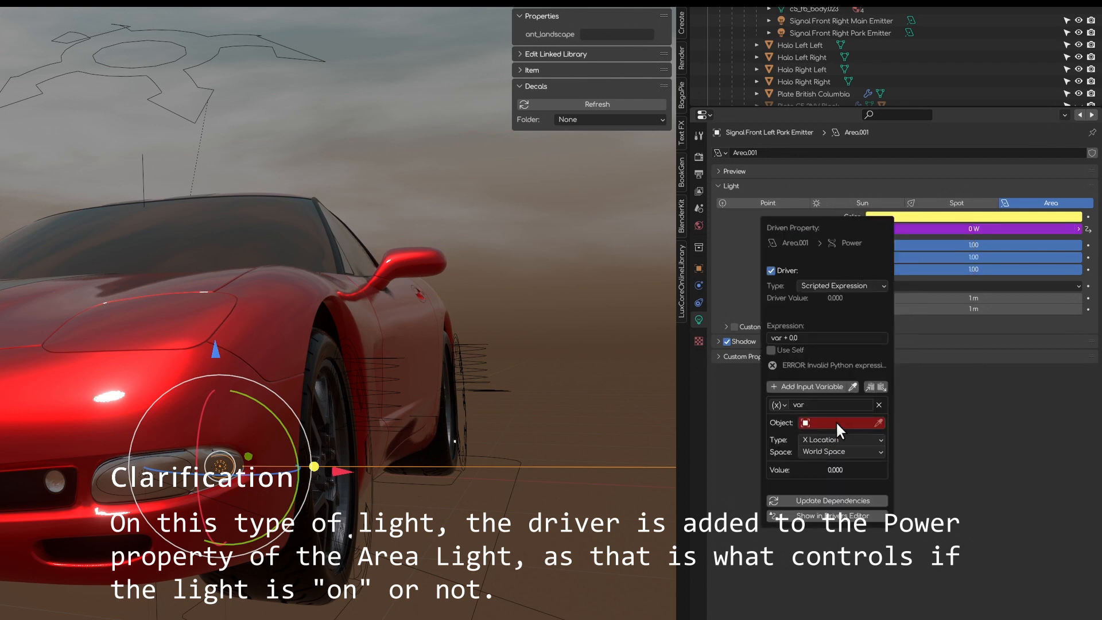
left_click(786, 404)
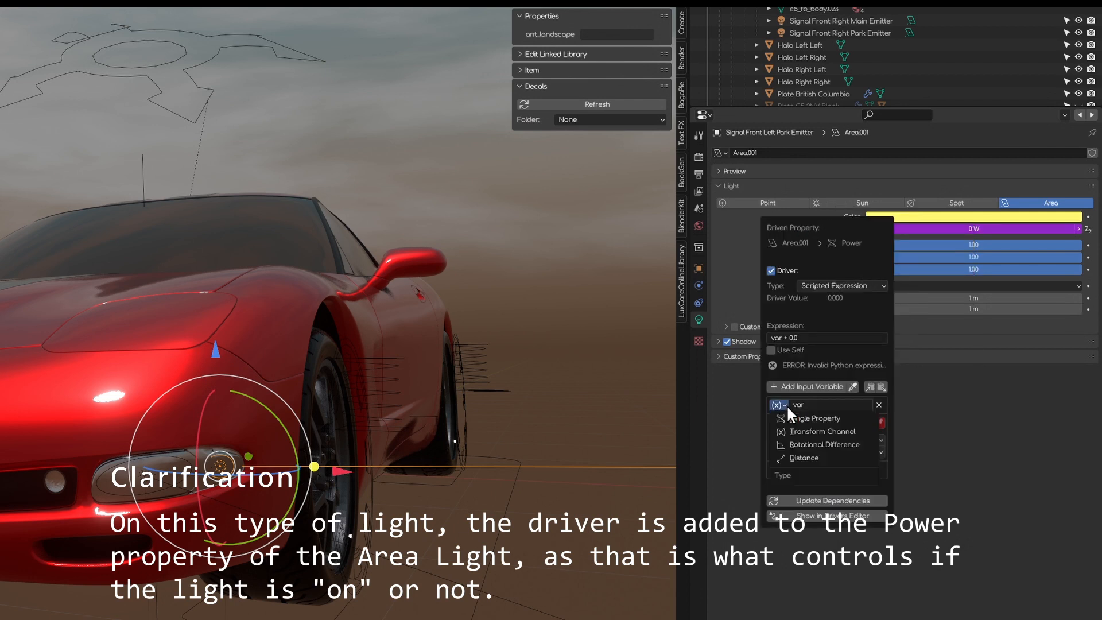
left_click(833, 419)
left_click(851, 422)
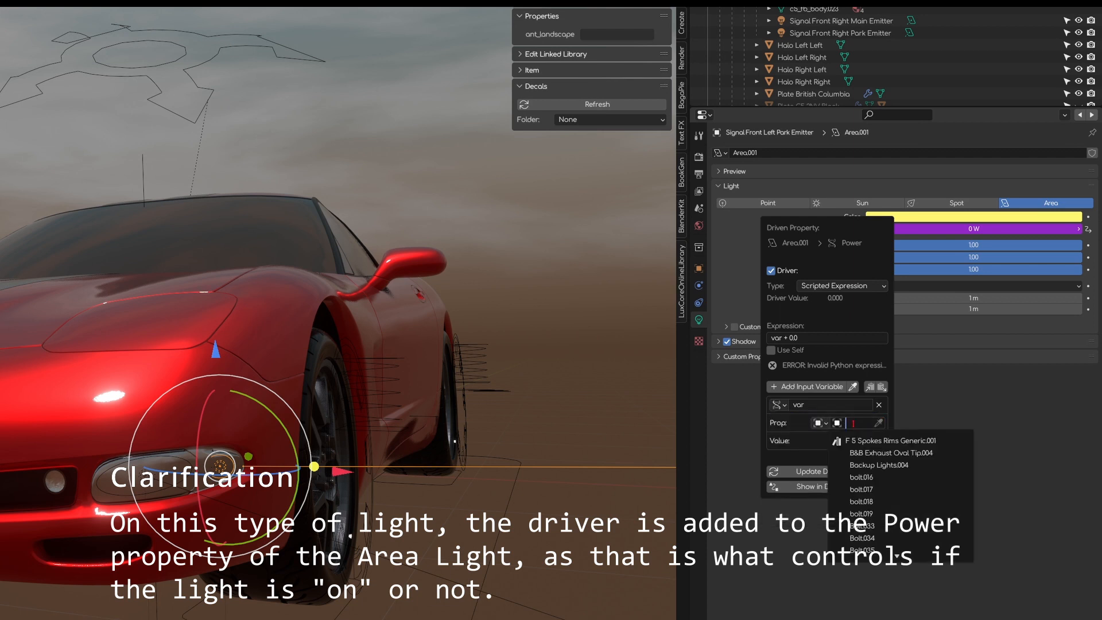
type("corvette")
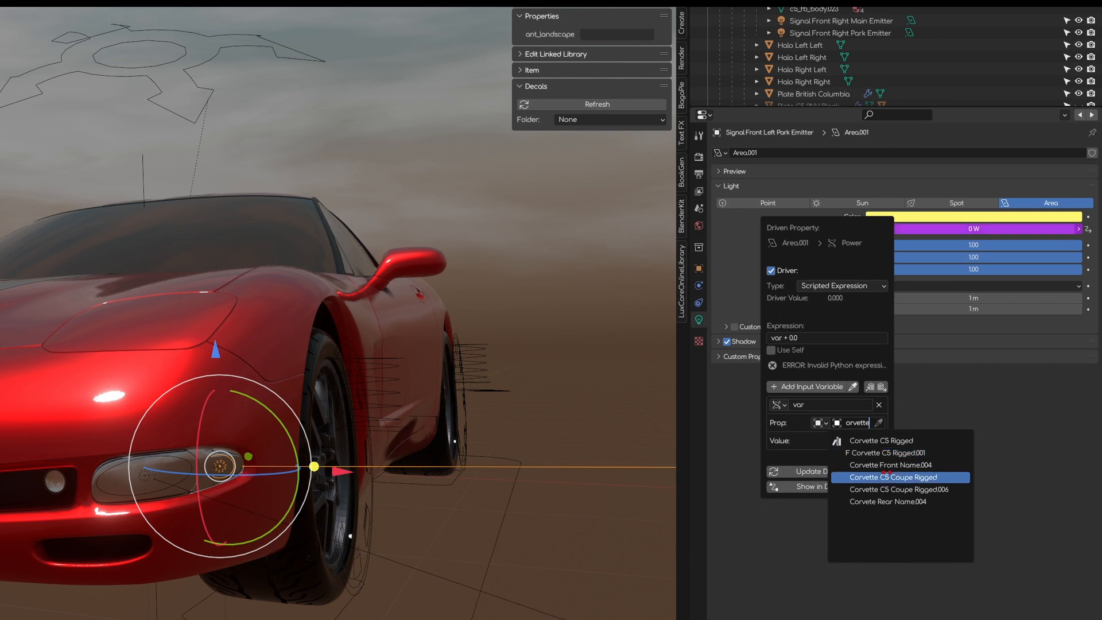
left_click(884, 477)
left_click(845, 439)
type("[\"Parking Lights\"]")
key("Return")
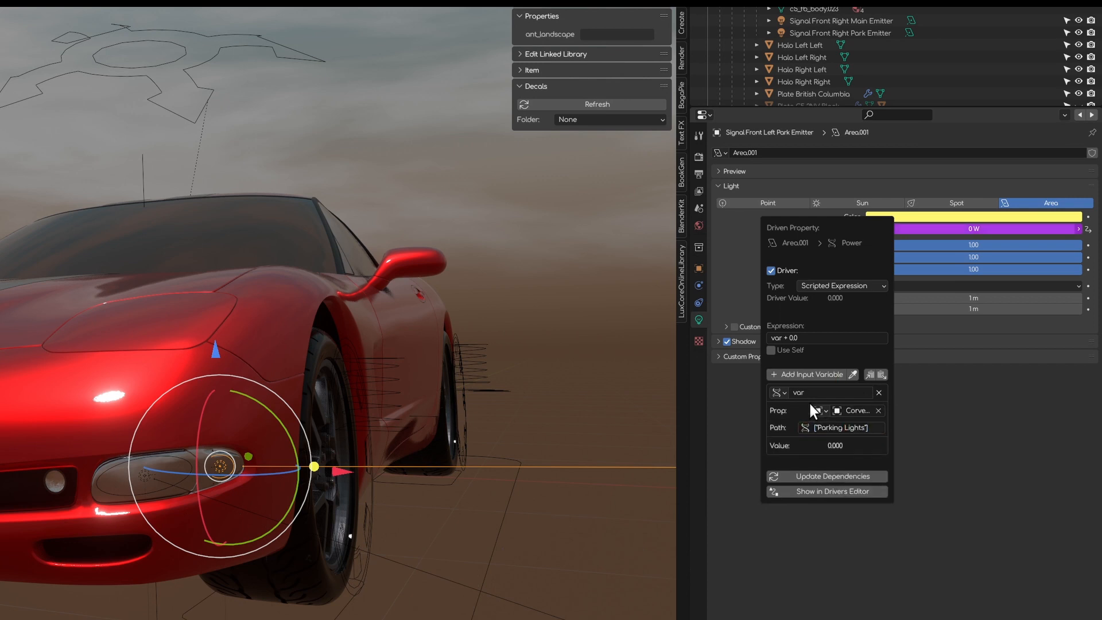
Rename the driver variable to ParkLightsOn and set the expression to "25 if ParkLightsOn else 0".
left_click(815, 393)
type("ParkLightsOn")
key("ctrl+a")
key("Return")
left_click(800, 337)
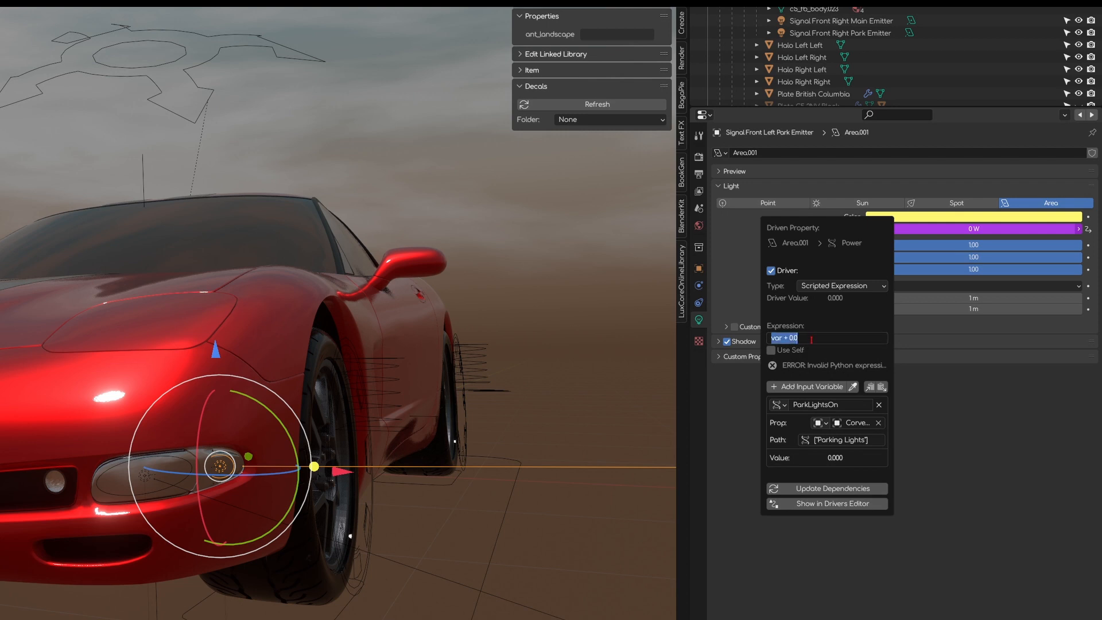
type("25 if ParkLightsOn else")
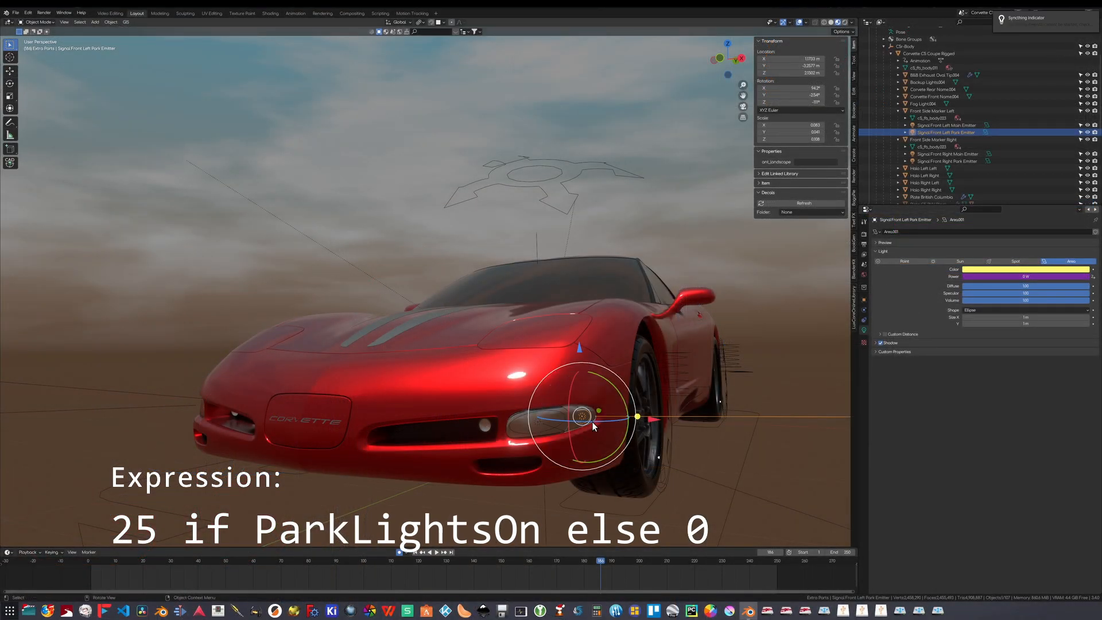
Test the front left park emitter by switching the car body's Parking Lights property between 1 and 0 twice, ending at 0.
left_click(450, 363)
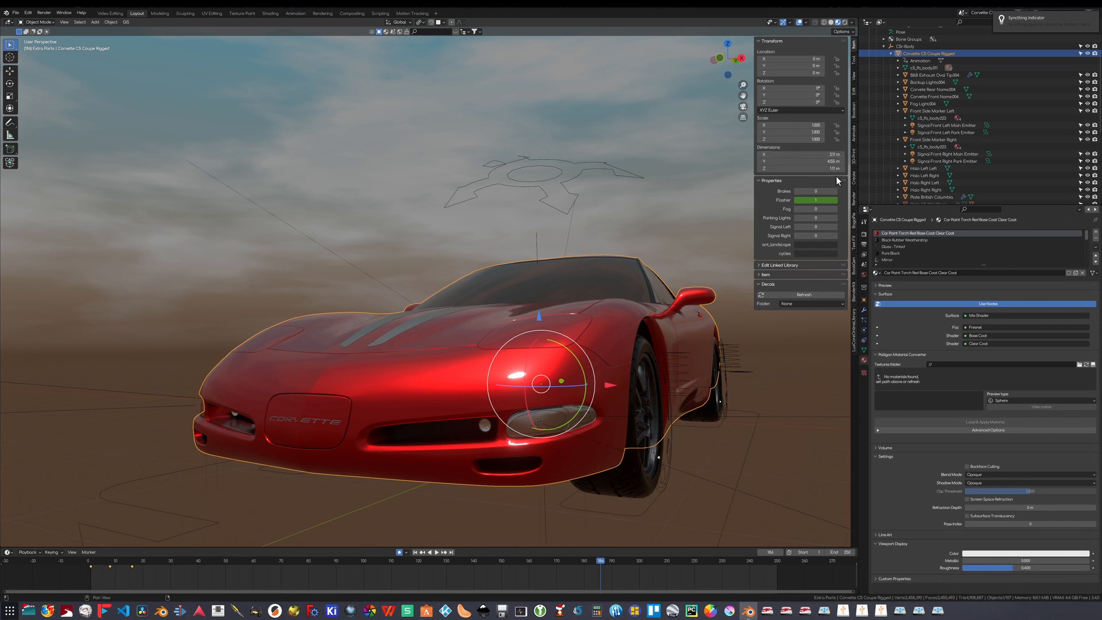
left_click(836, 218)
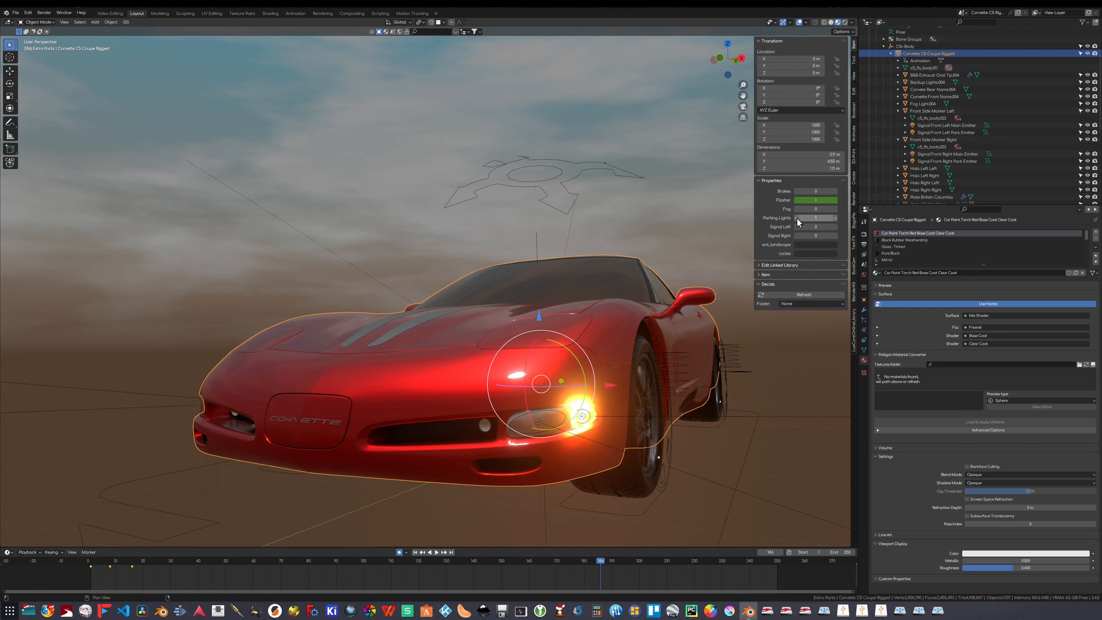
left_click(797, 218)
left_click(835, 220)
left_click(795, 218)
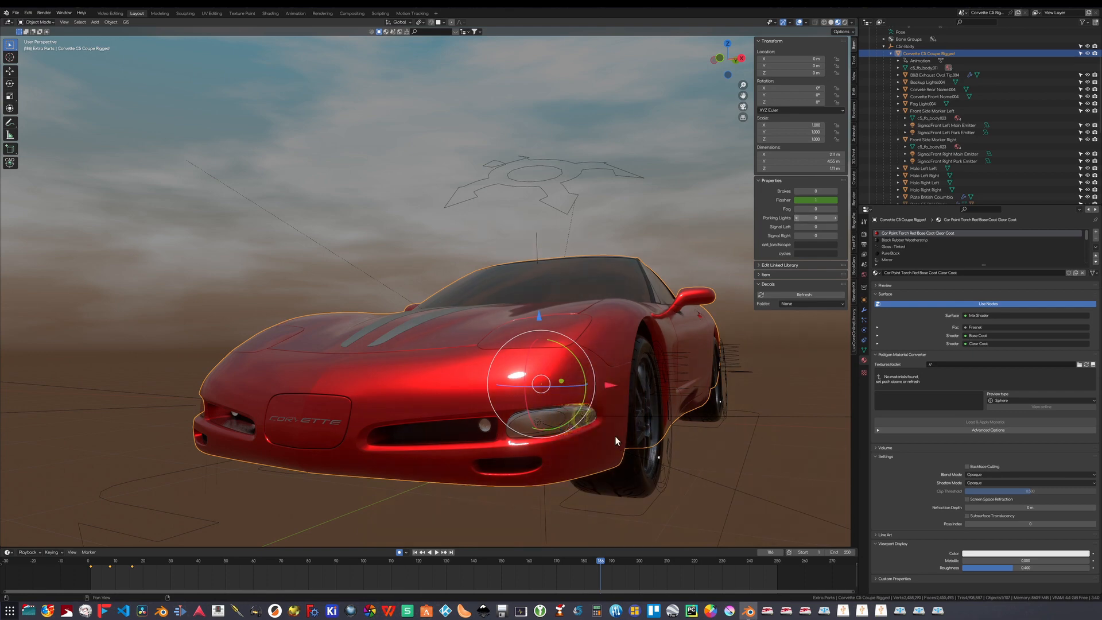
Copy the Power driver from the Signal Front Left Park Emitter to the Power of the Signal Front Right Park Emitter.
middle_click_drag(331, 422, 295, 411)
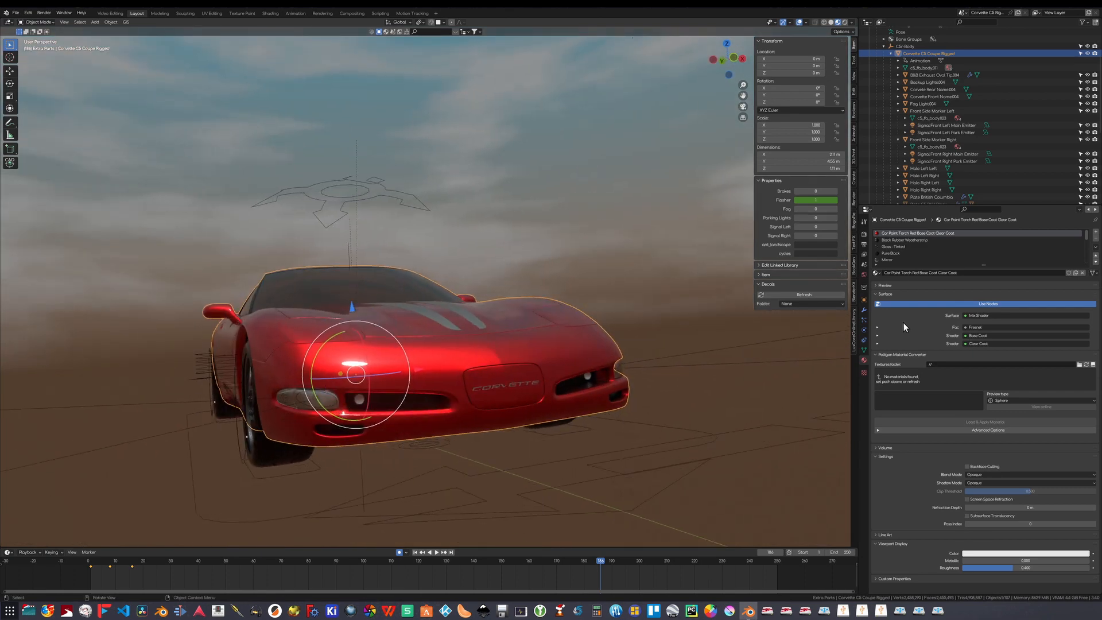
left_click(938, 132)
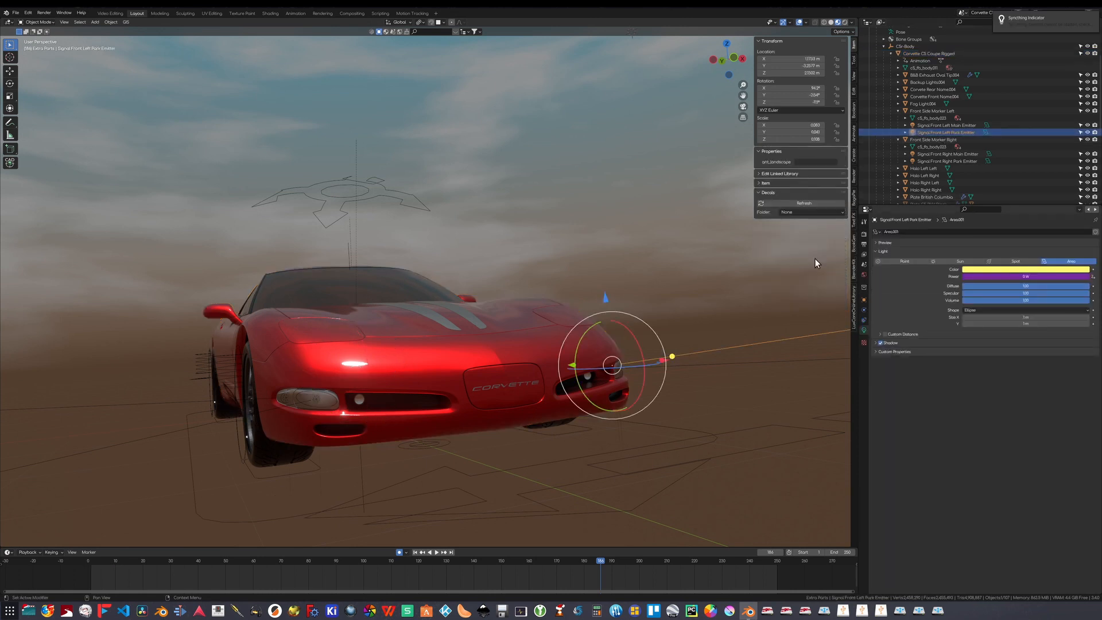
right_click(1026, 276)
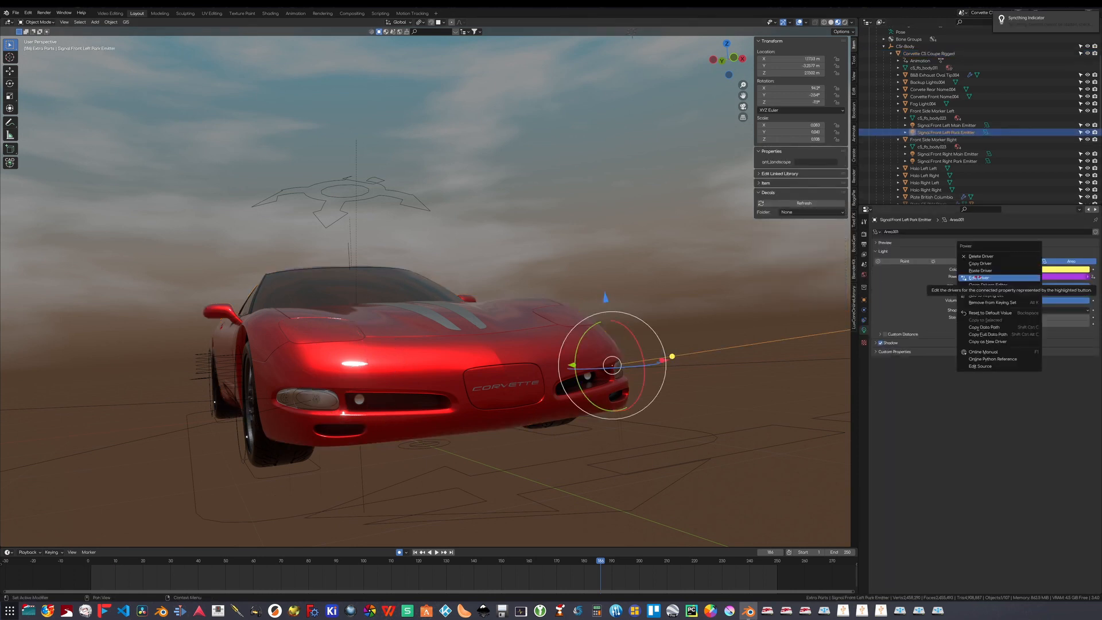
left_click(976, 265)
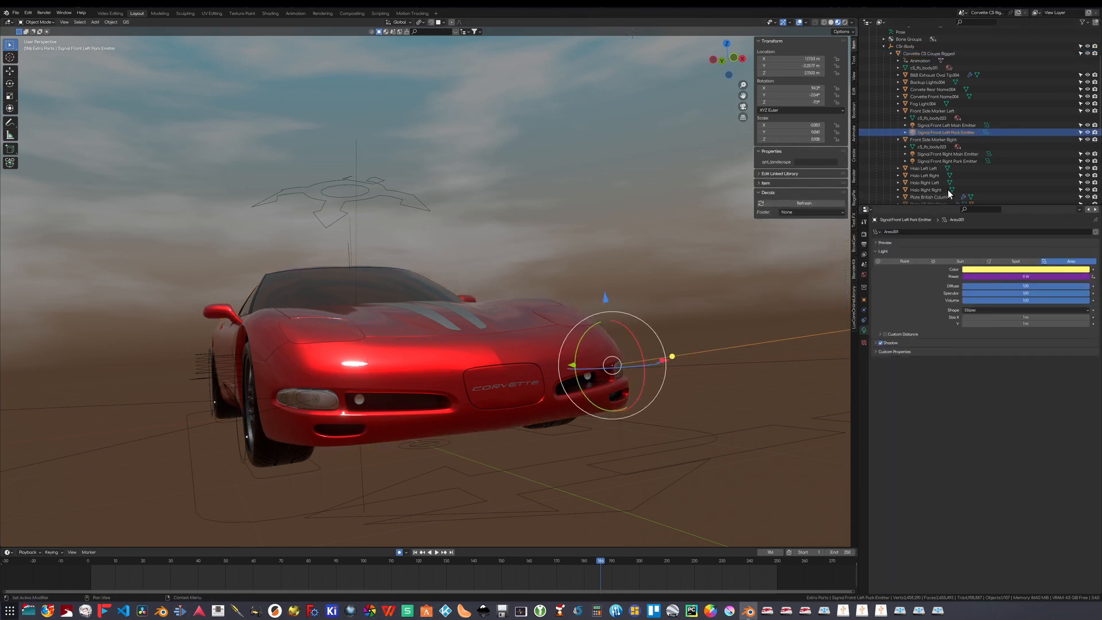
left_click(935, 161)
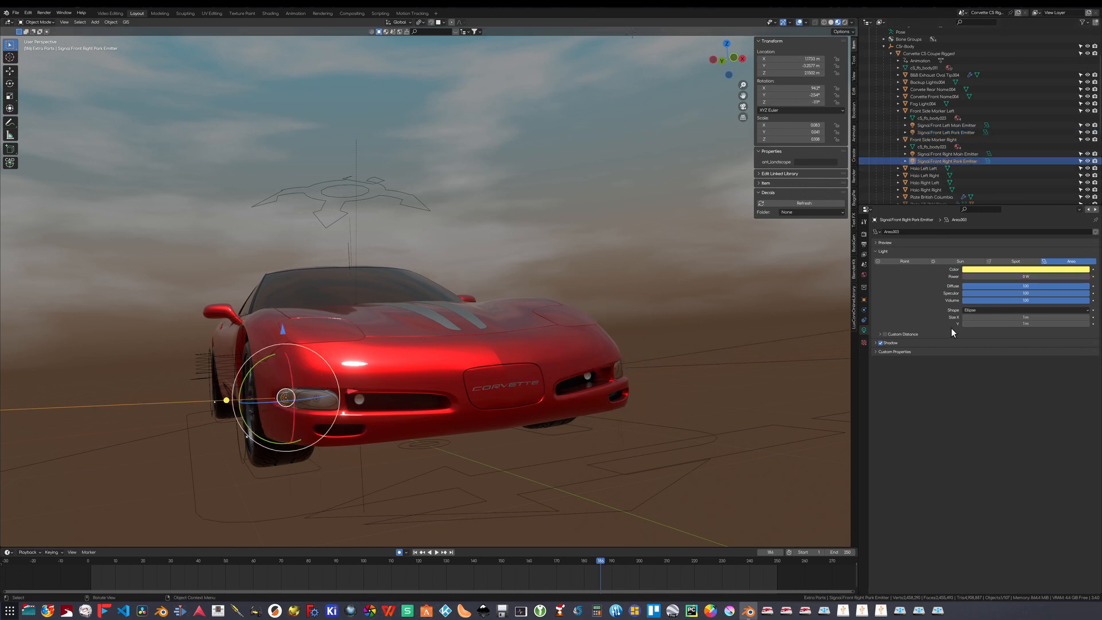
right_click(996, 276)
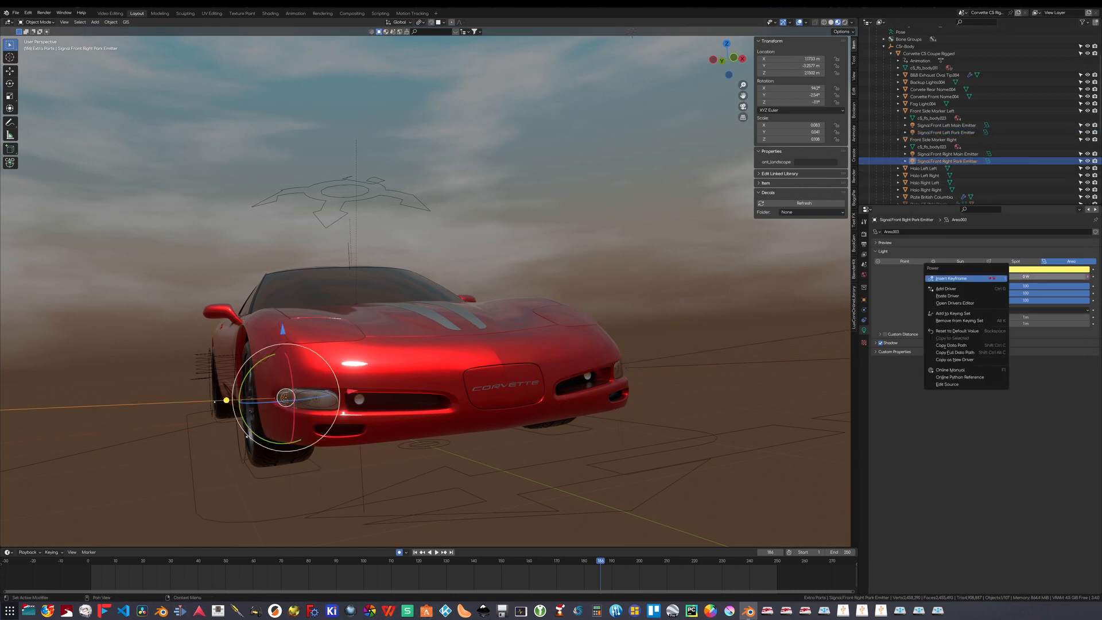
left_click(952, 296)
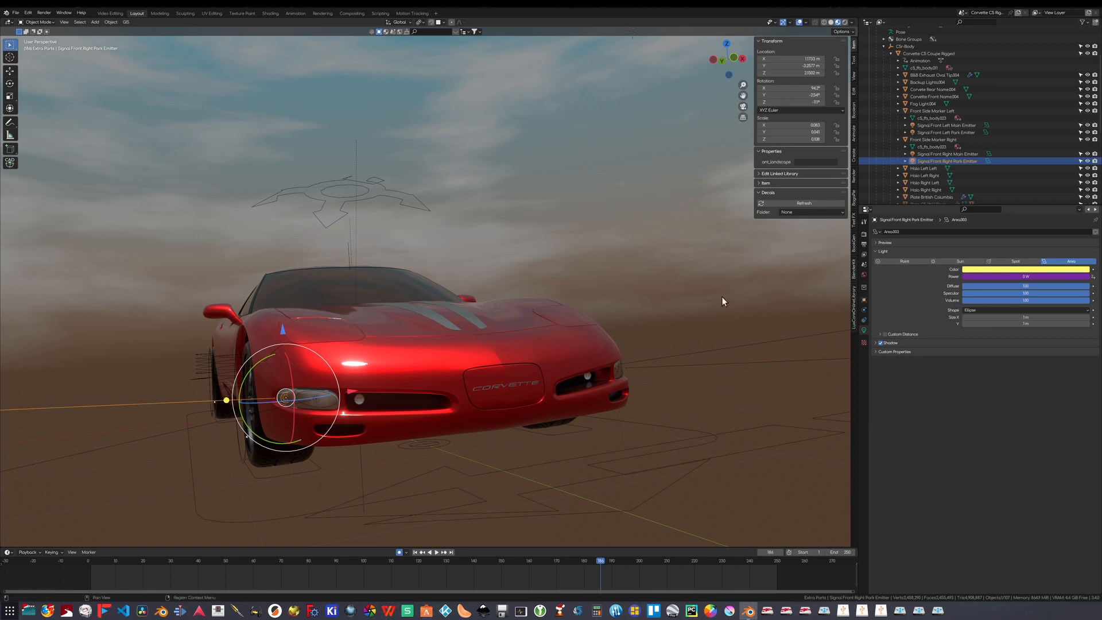
Set the car body's Parking Lights property to 1 and check the front right marker light.
left_click(439, 365)
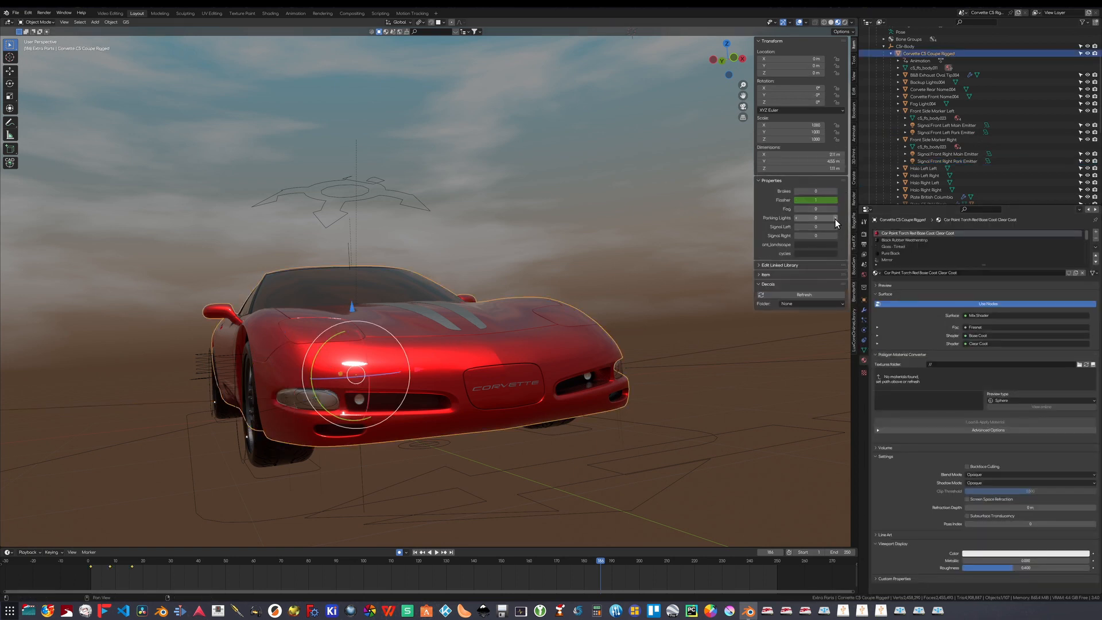
left_click(834, 219)
mouse_move(322, 432)
middle_mouse_down()
mouse_move(334, 446)
mouse_move(318, 409)
mouse_move(282, 443)
mouse_move(319, 446)
middle_mouse_up()
mouse_move(363, 437)
middle_mouse_down()
mouse_move(383, 445)
mouse_move(369, 445)
mouse_move(374, 438)
middle_mouse_up()
Examine the parking lights from the rear, the sides and the front of the car.
key("KP_4")
key("KP_4")
key("KP_4")
key("KP_4")
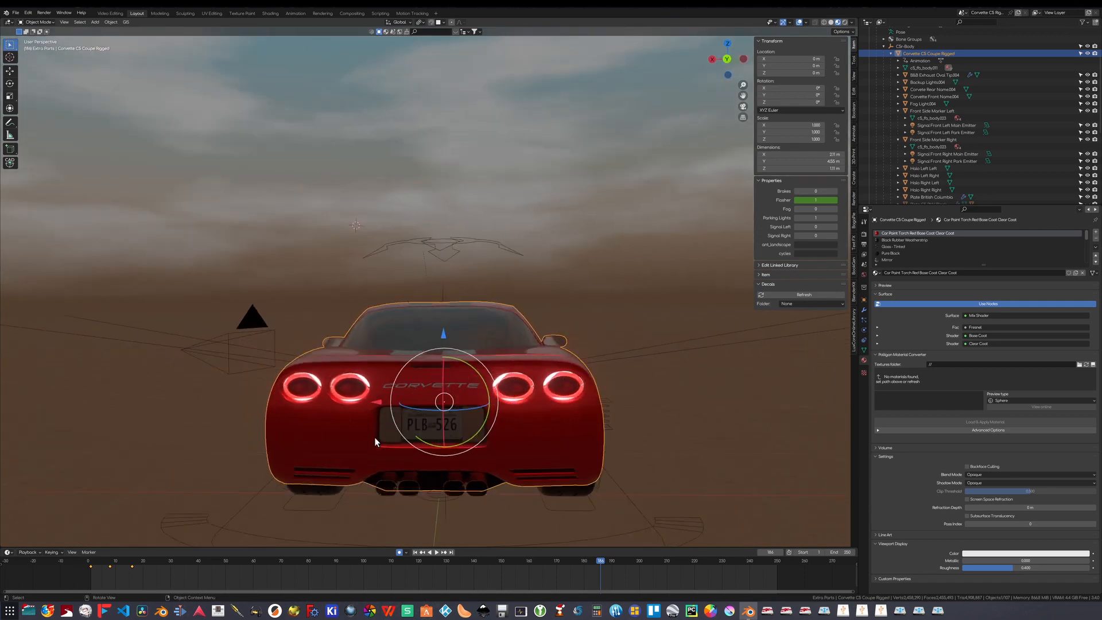
key("KP_4")
key("KP_4")
key("KP_4")
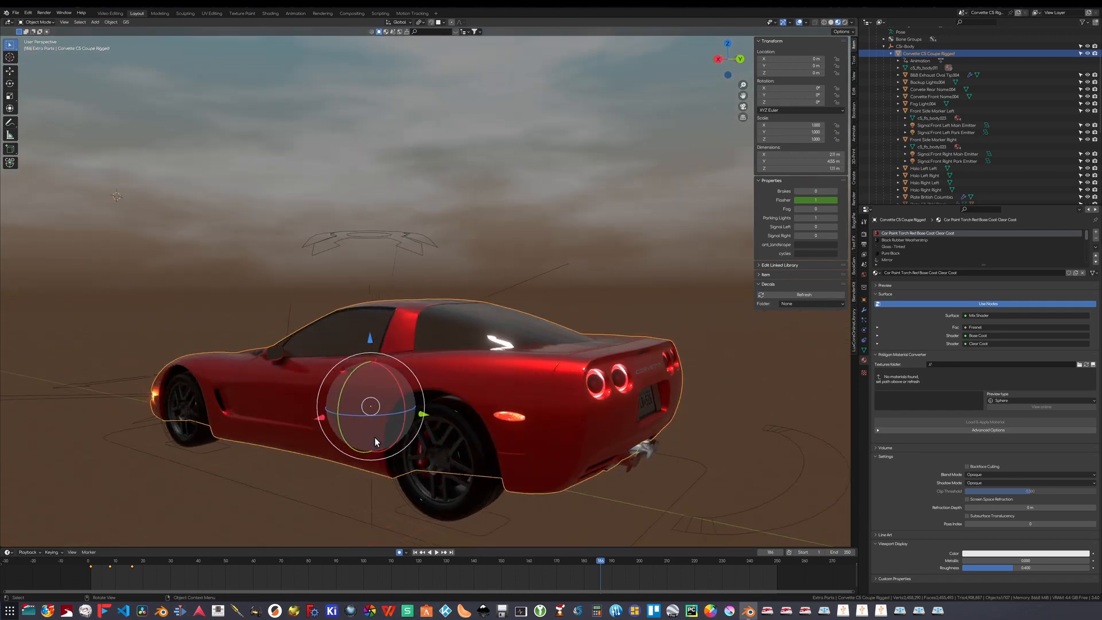
key("KP_4")
key("KP_4")
key("KP_4")
key("KP_4")
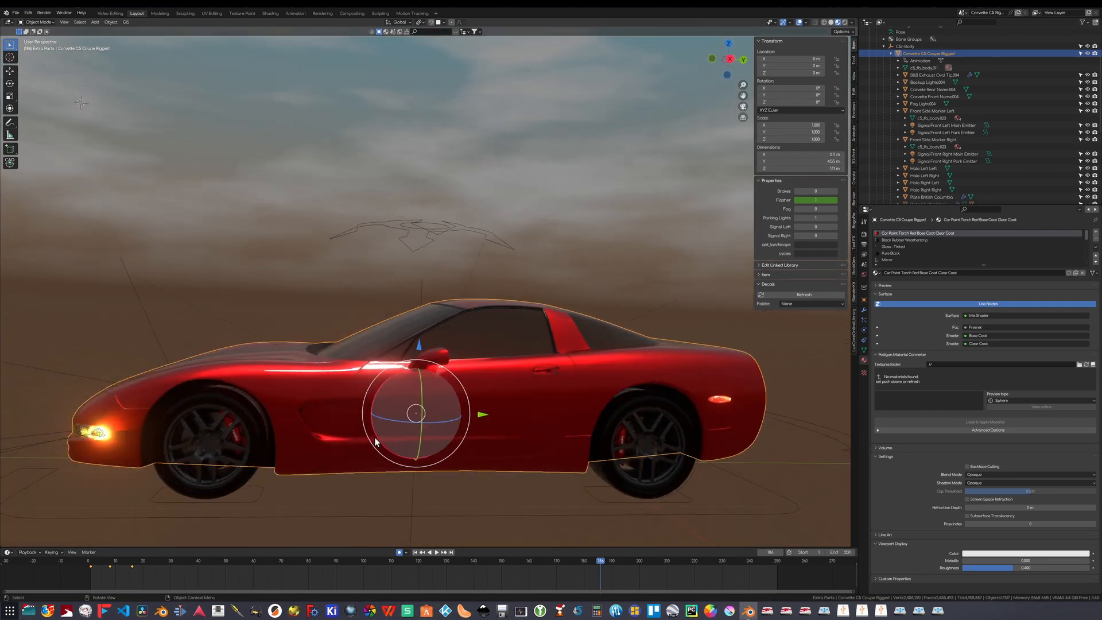
key("KP_4")
key("KP_4")
key("KP_4")
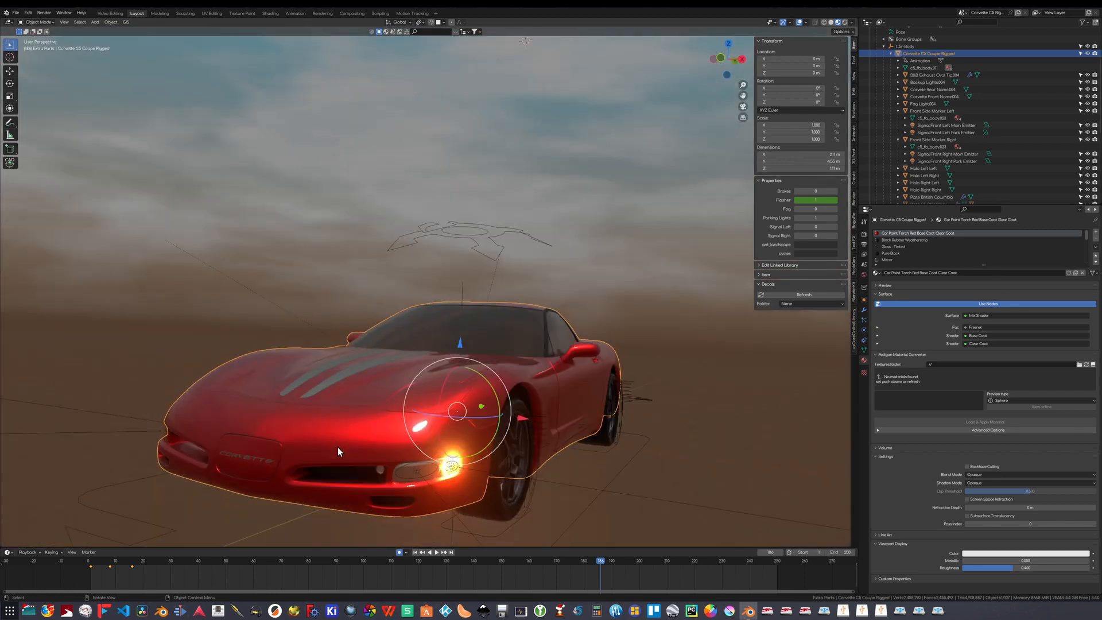
key("KP_4")
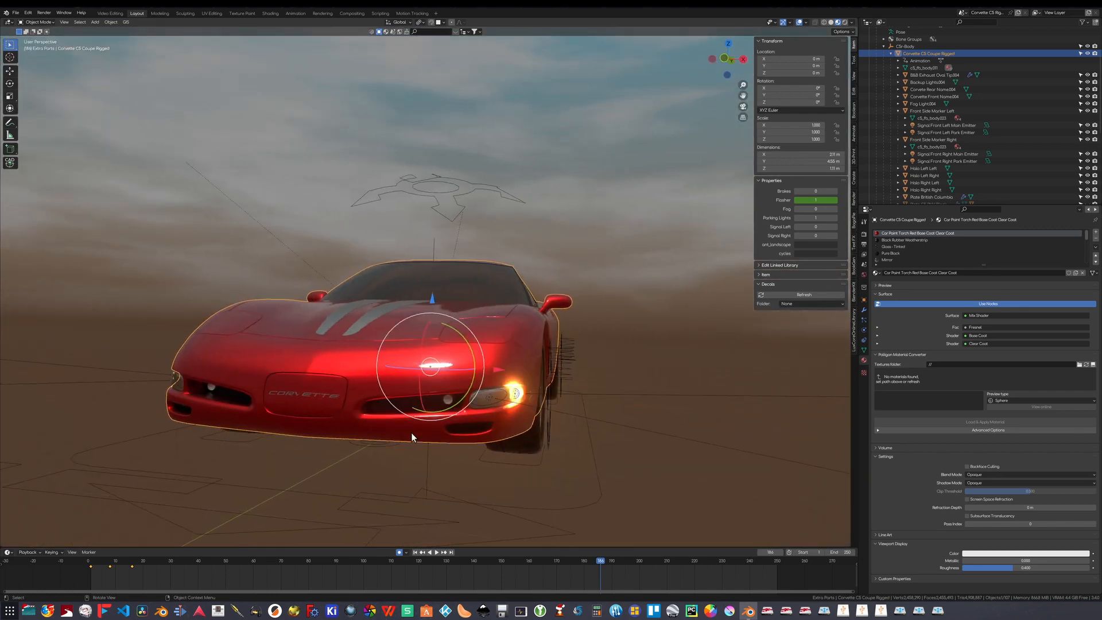
Copy the data path of the car body's Parking Lights property and add a driver to the Signal Front Left Main Emitter's Power.
left_click(926, 125)
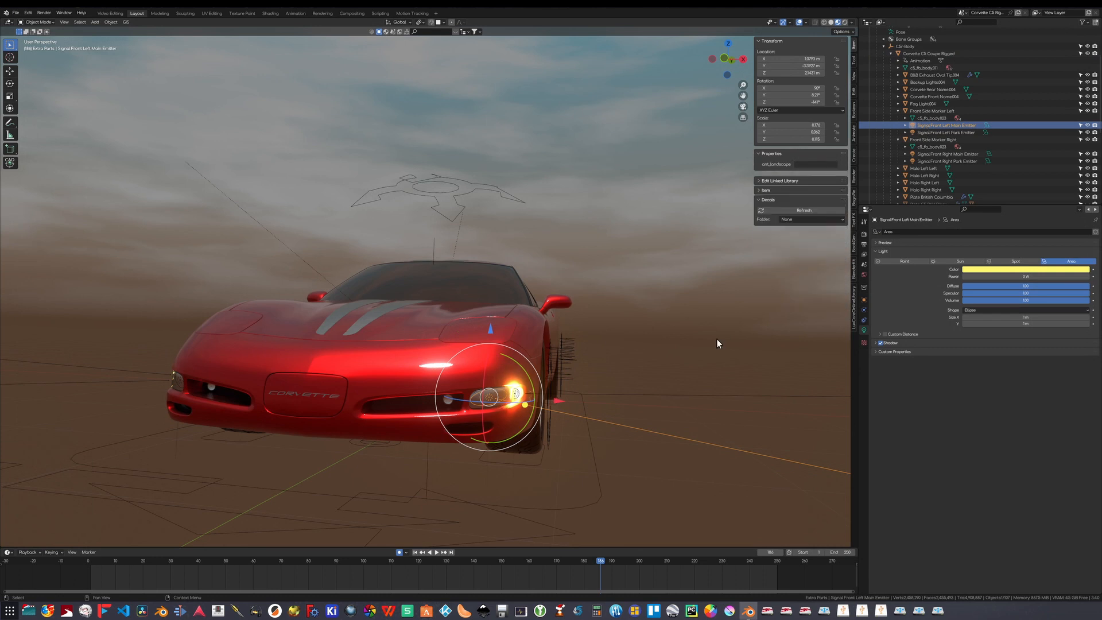
left_click(391, 368)
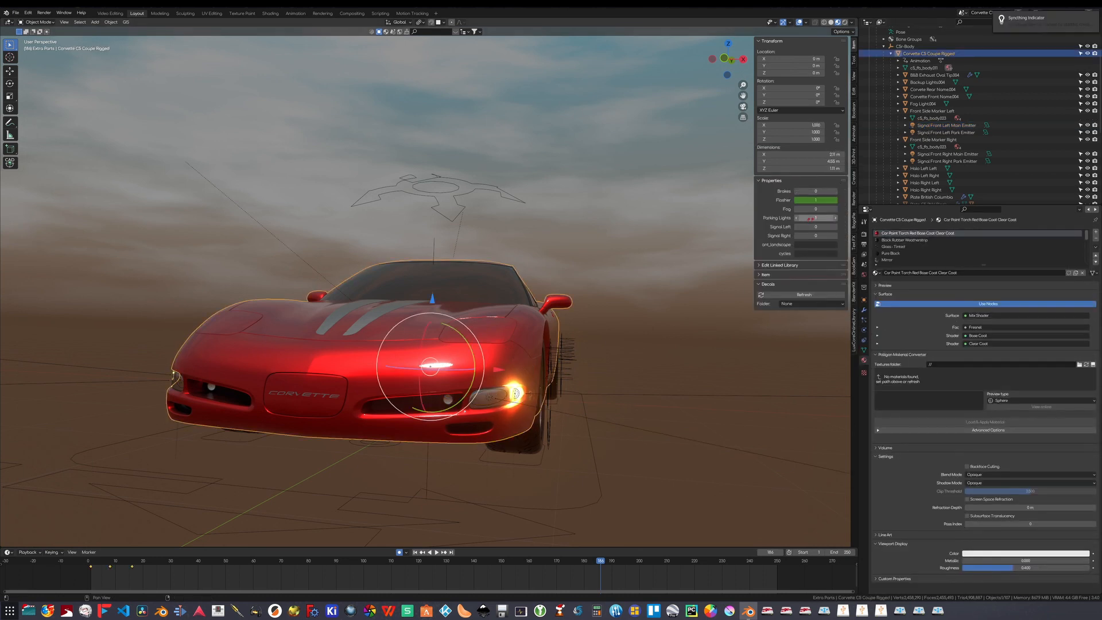
right_click(810, 218)
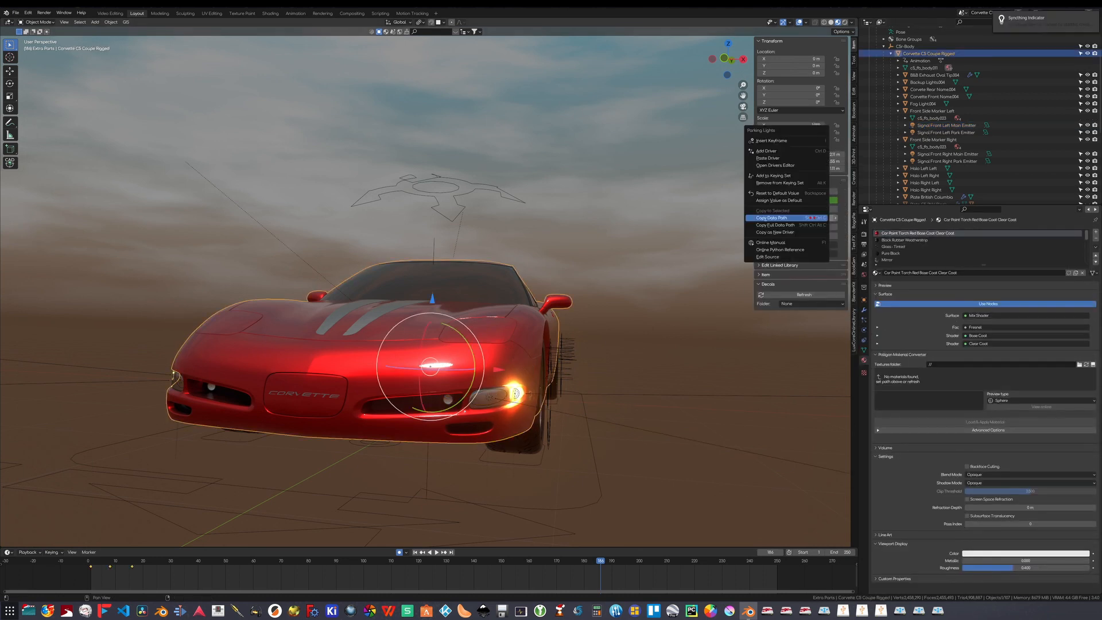
left_click(498, 399)
right_click(494, 397)
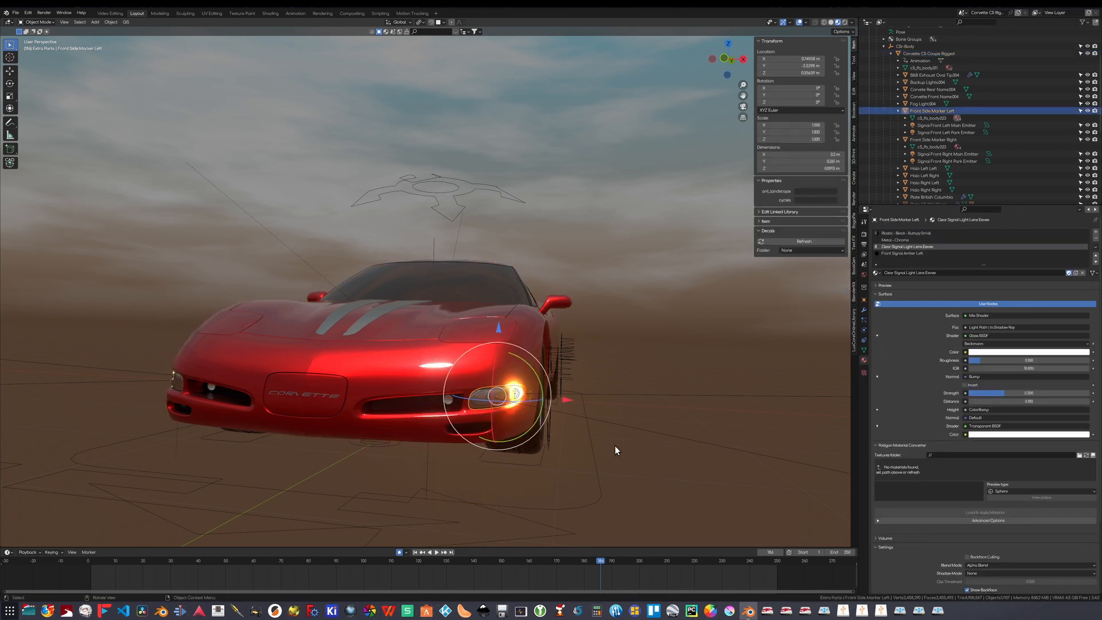
left_click(937, 130)
right_click(970, 278)
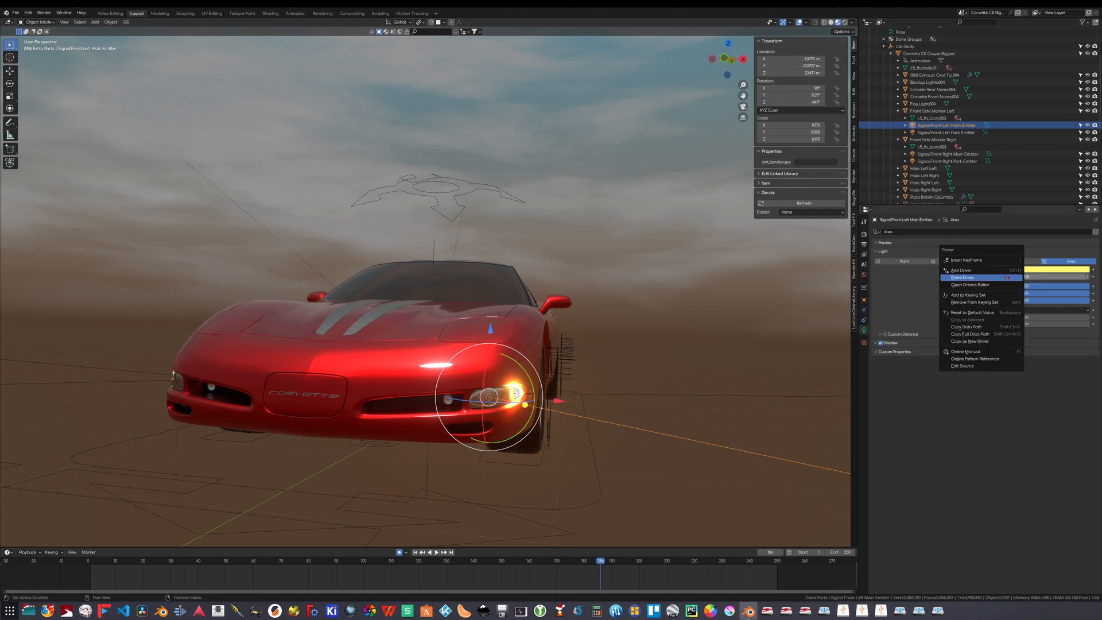
left_click(961, 269)
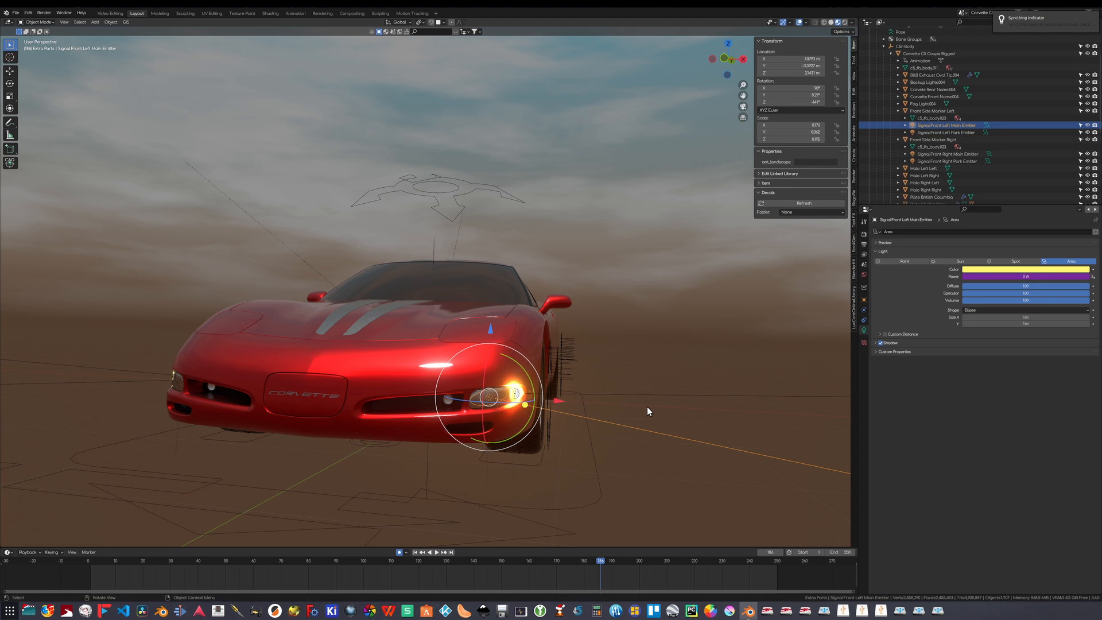
Make the Power driver's variable a Single Property reading ["Parking Lights"] from Corvette C5 Coupe Rigged.
right_click(995, 277)
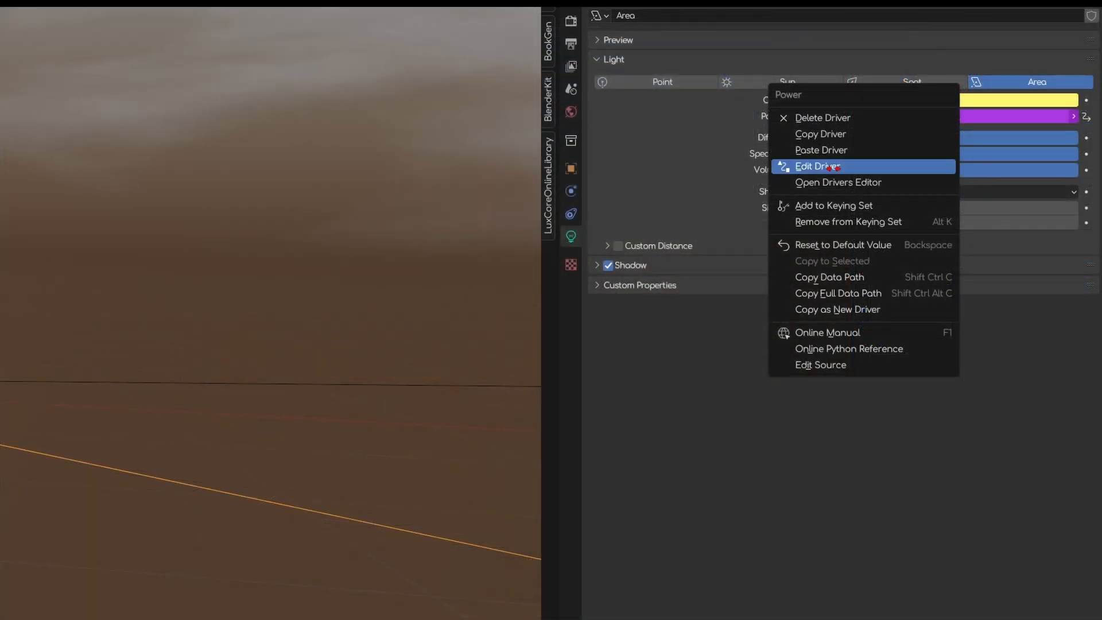
left_click(974, 298)
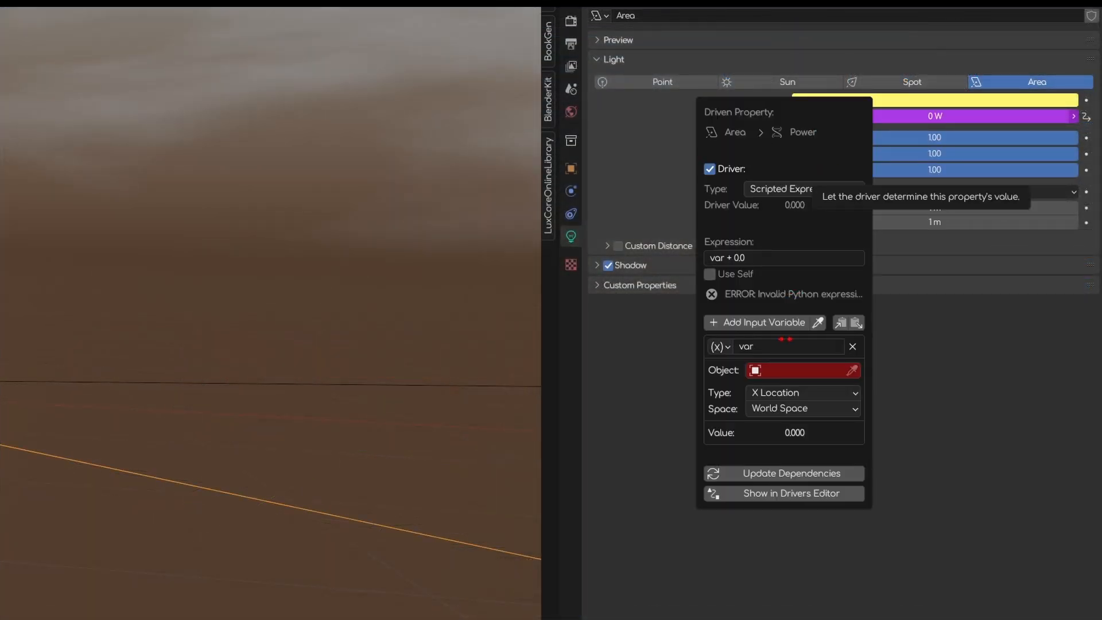
left_click(719, 346)
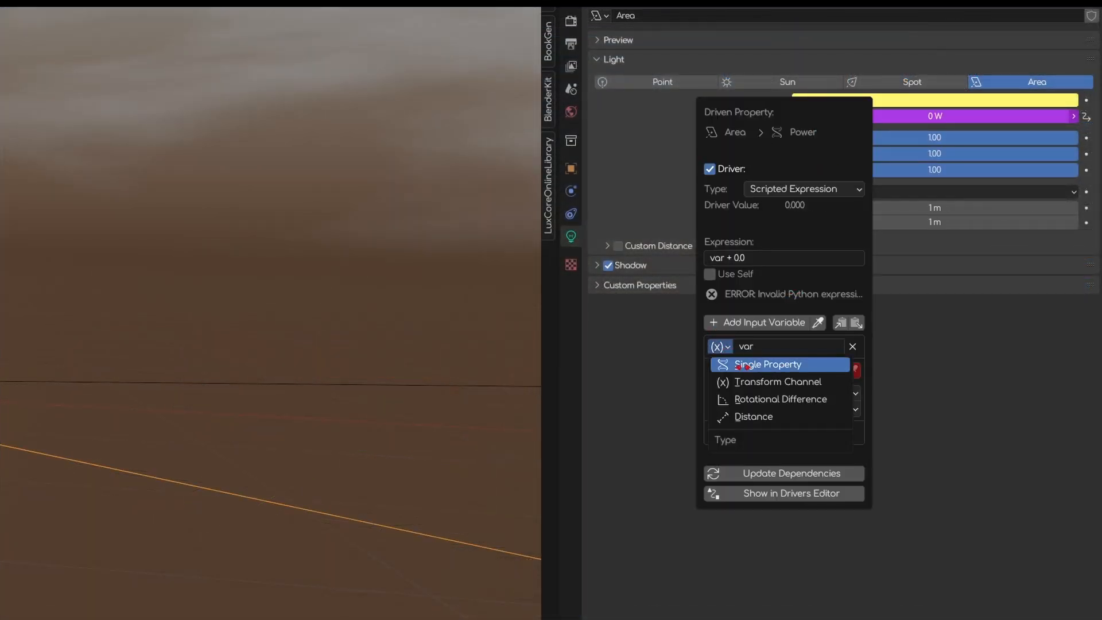
left_click(742, 365)
left_click(820, 370)
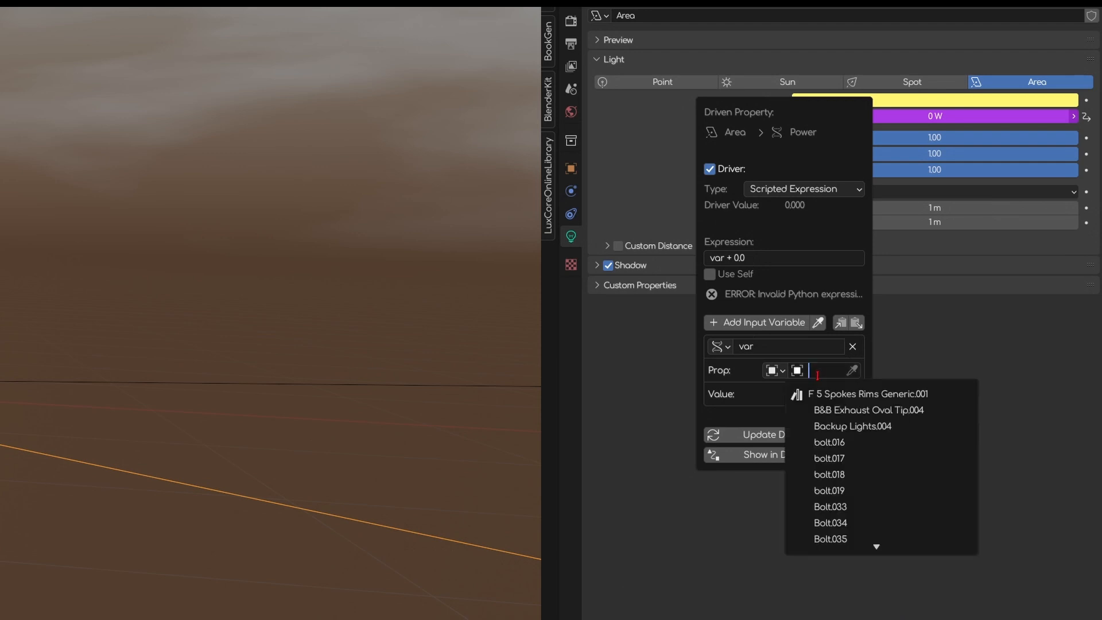
type("corvete")
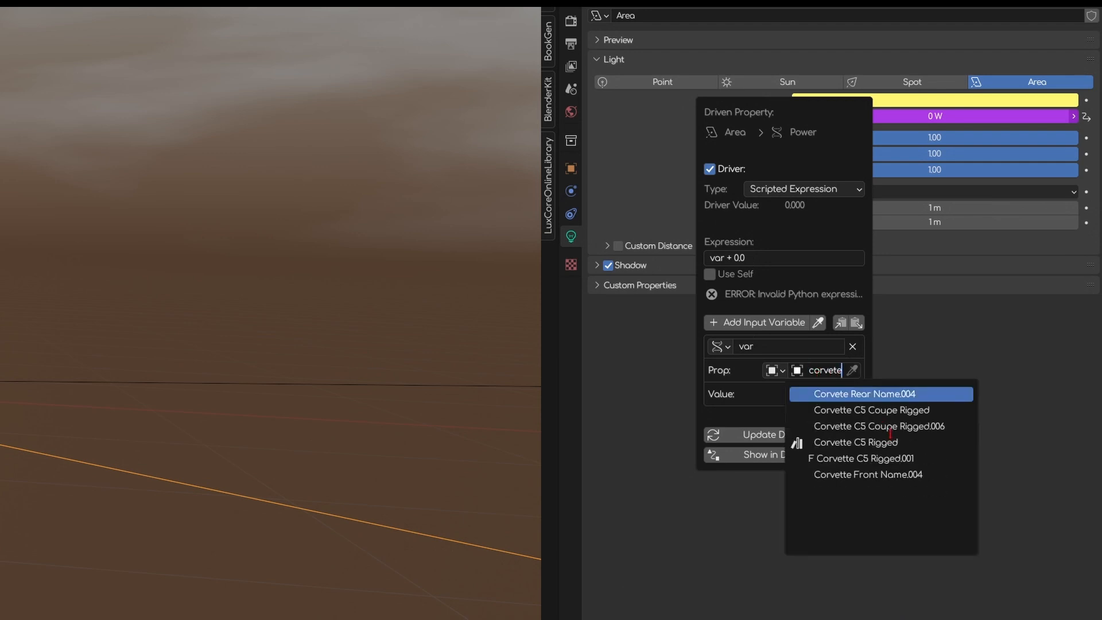
left_click(876, 408)
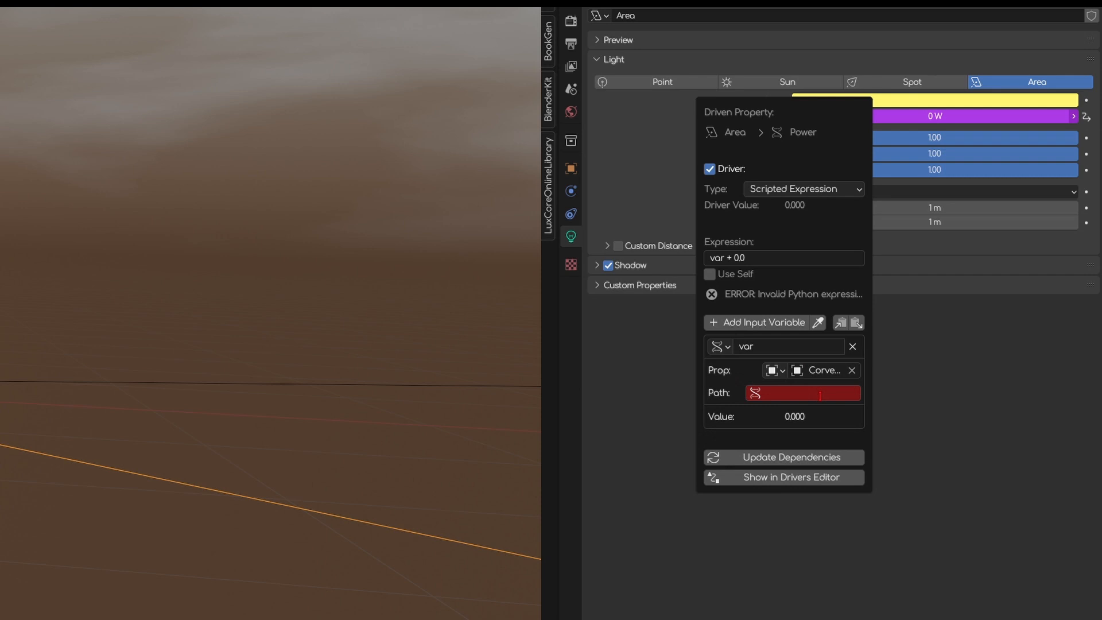
left_click(819, 394)
type("[\"Parking Lights\"]")
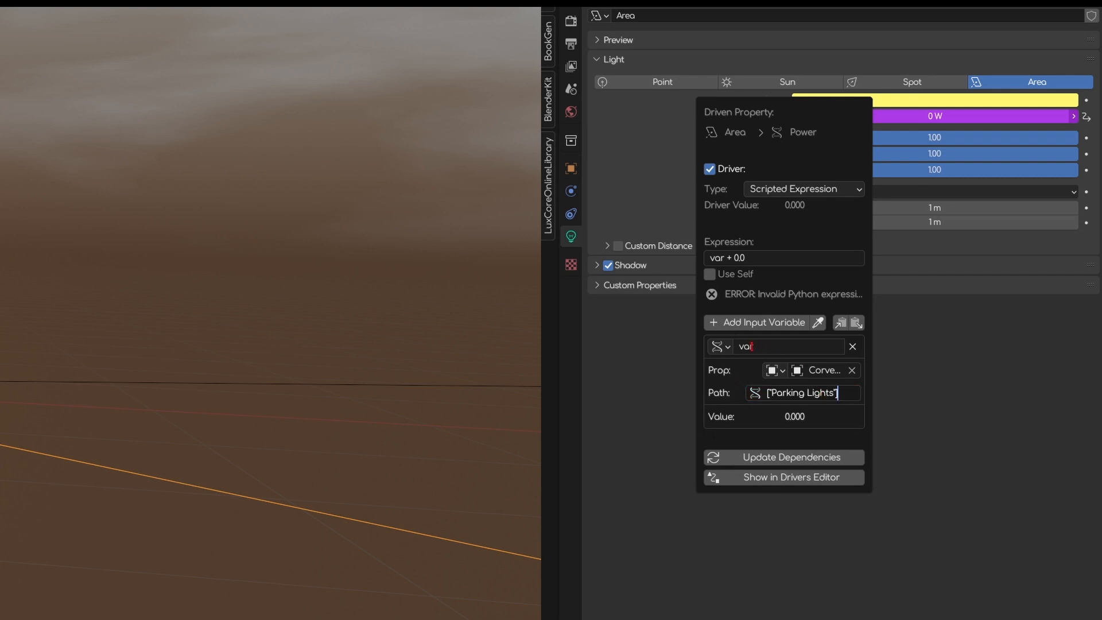
Rename the Parking Lights driver variable ParkLightsOn and add a second input variable.
left_click(750, 345)
left_click(754, 334)
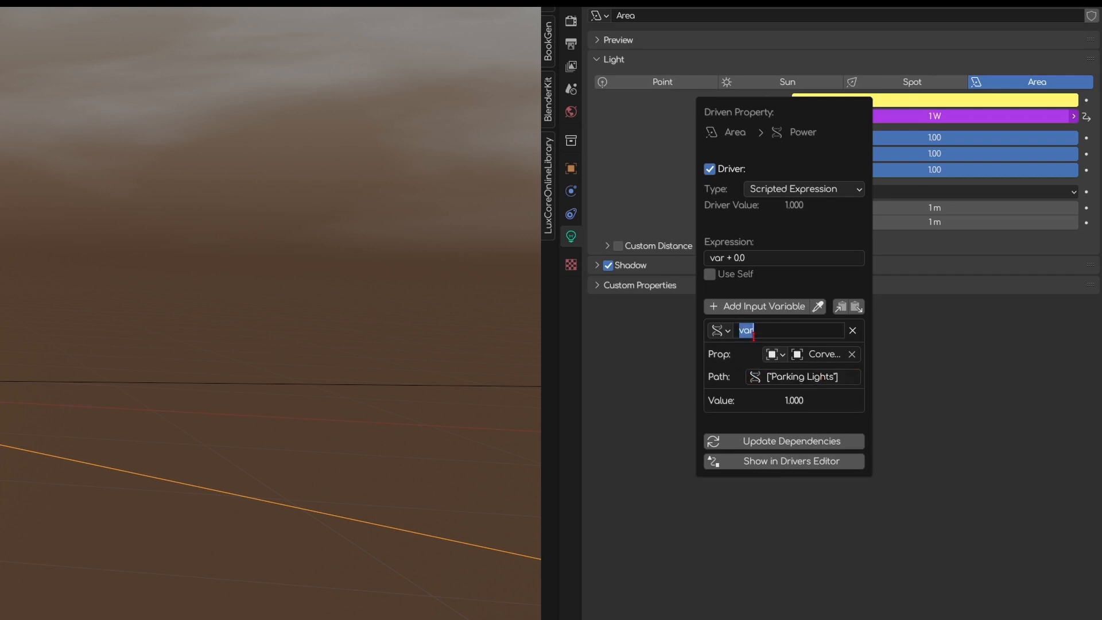
type("ParkLightsOn")
left_click(758, 307)
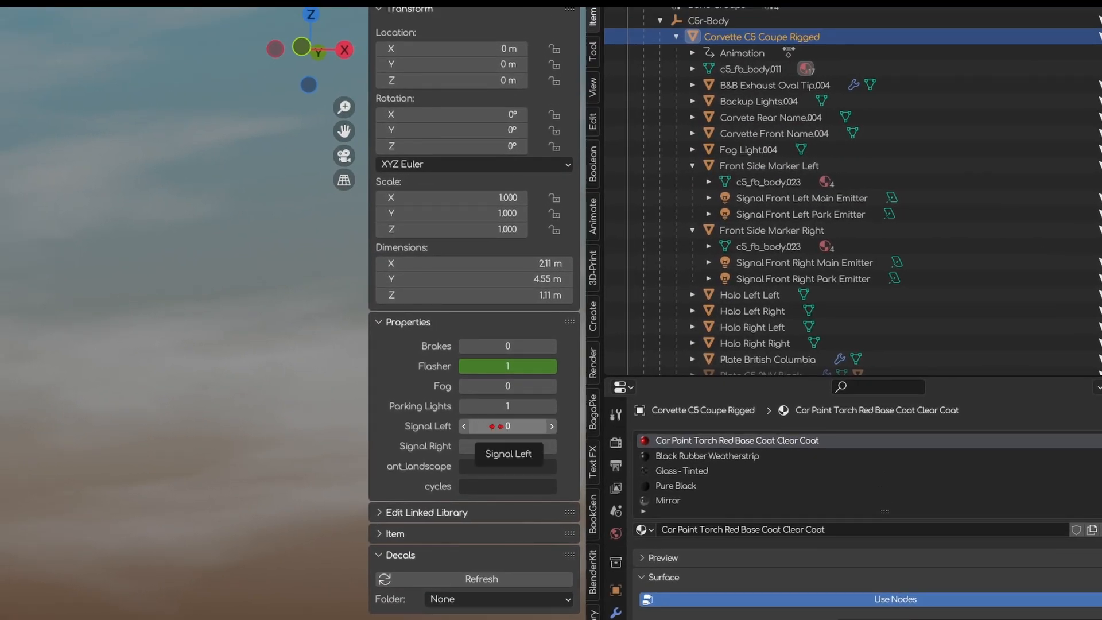
Copy the data path of the car body's Signal Left property and reopen the Signal Front Left Main Emitter's Power driver for editing.
right_click(499, 426)
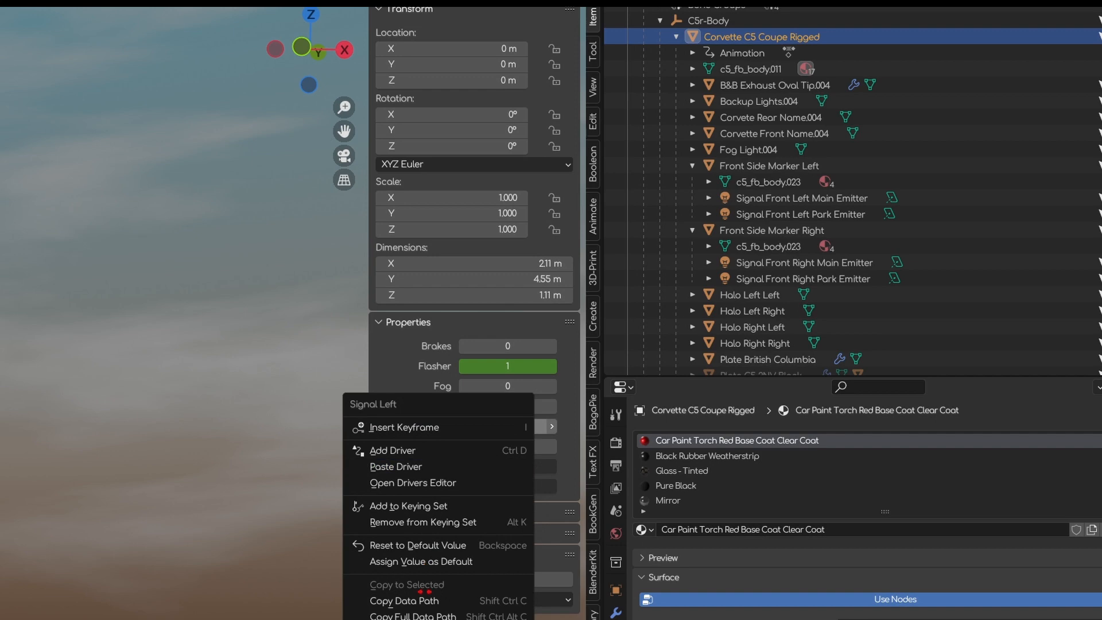
left_click(425, 608)
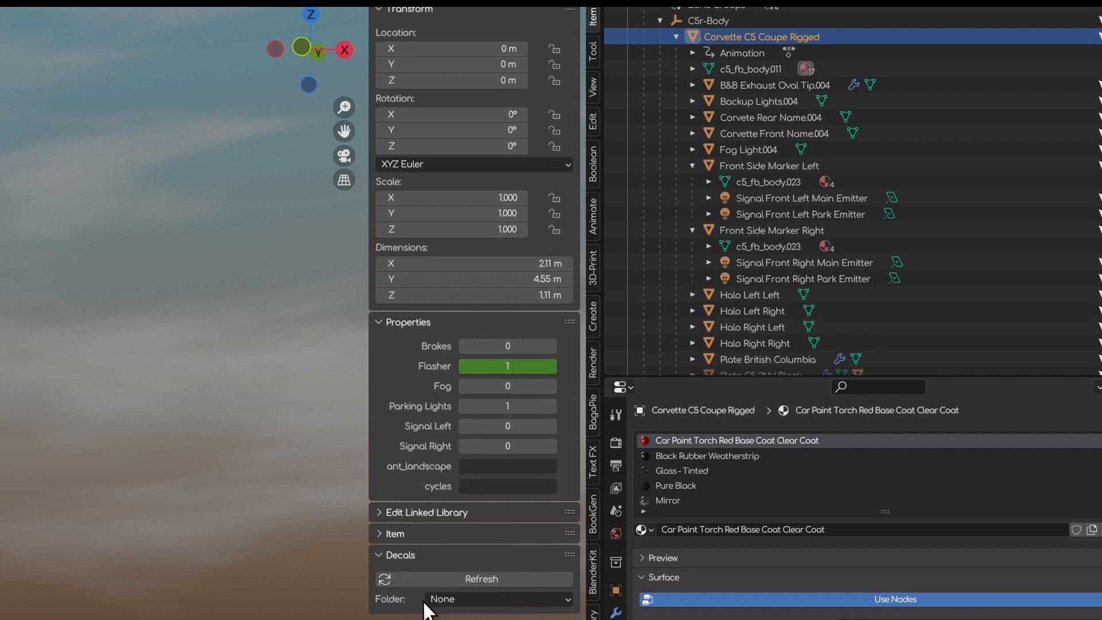
left_click(790, 198)
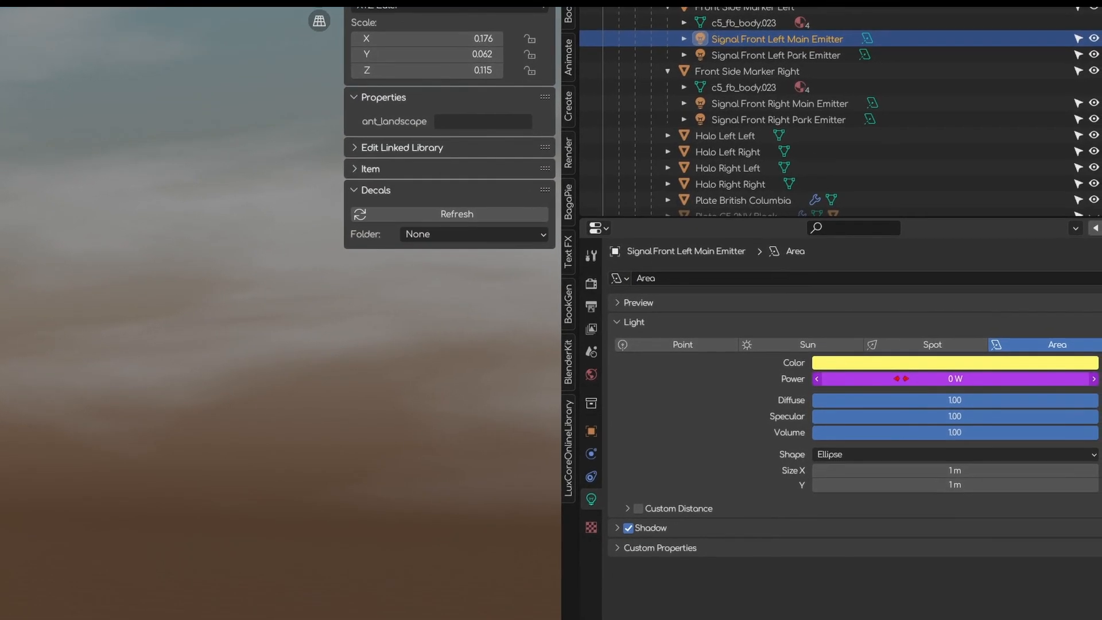
right_click(924, 538)
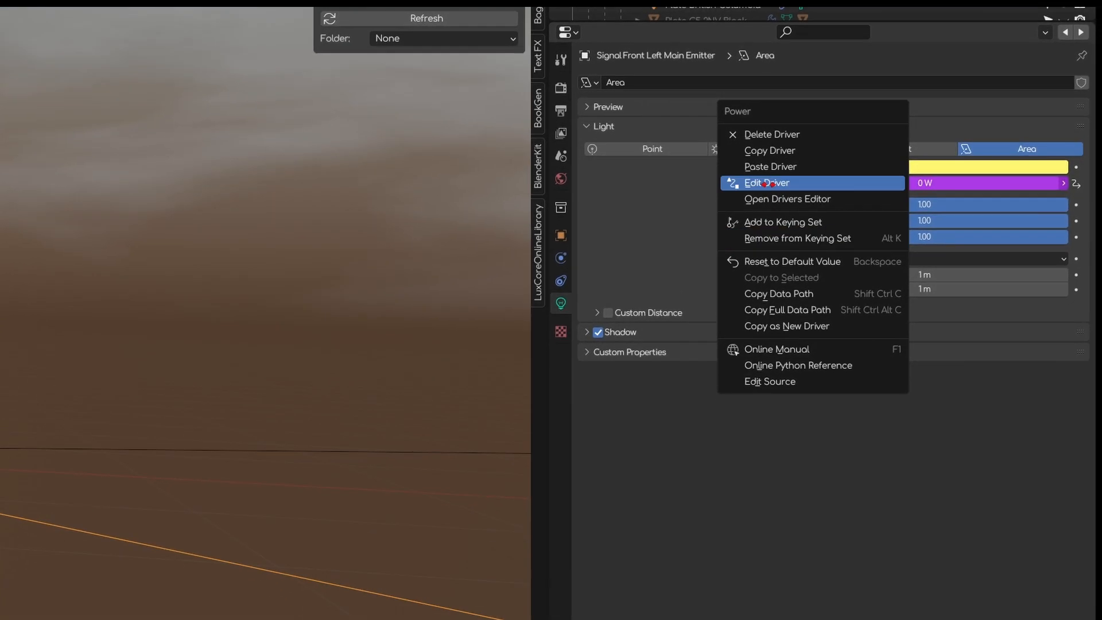
left_click(786, 305)
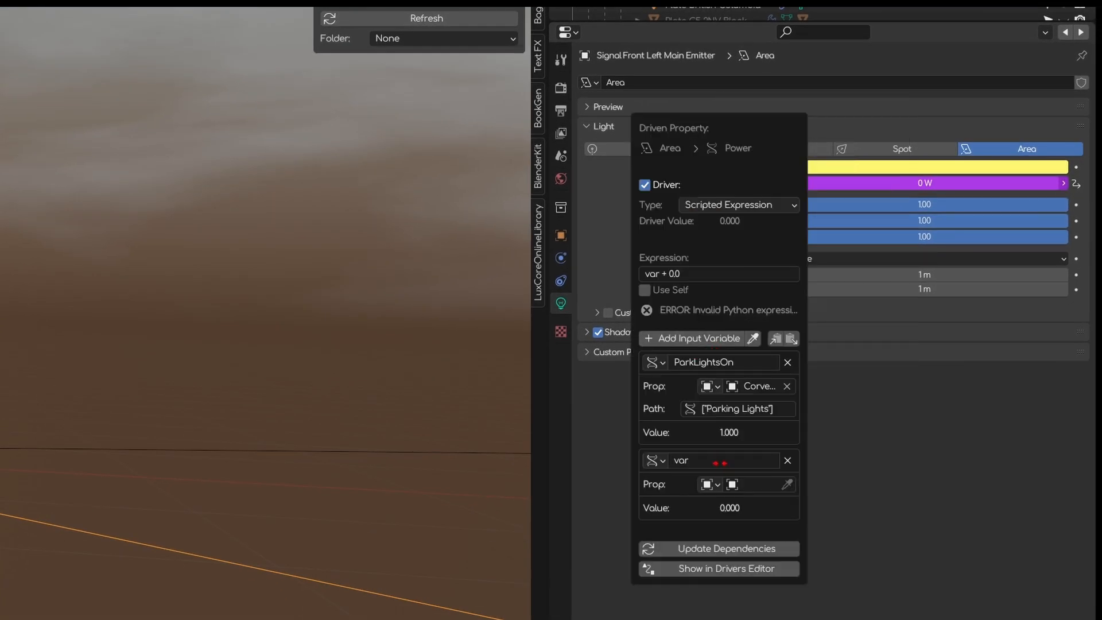
Set the second driver variable to read ["Signal Left"] from Corvette C5 Coupe Rigged.
left_click(719, 461)
left_click(748, 484)
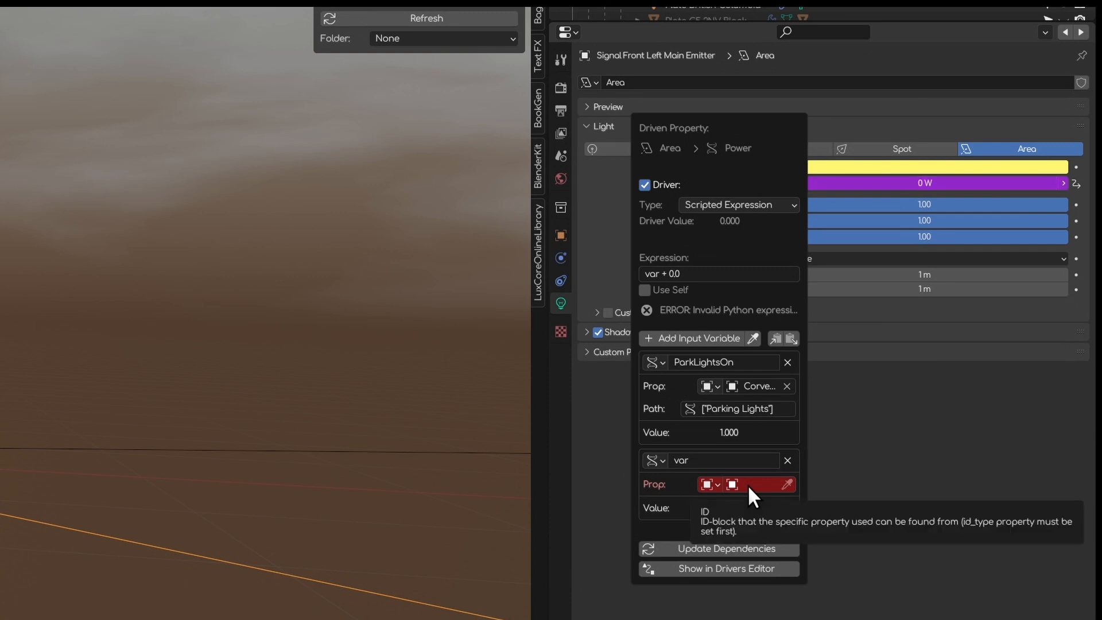
left_click(747, 484)
type("corv")
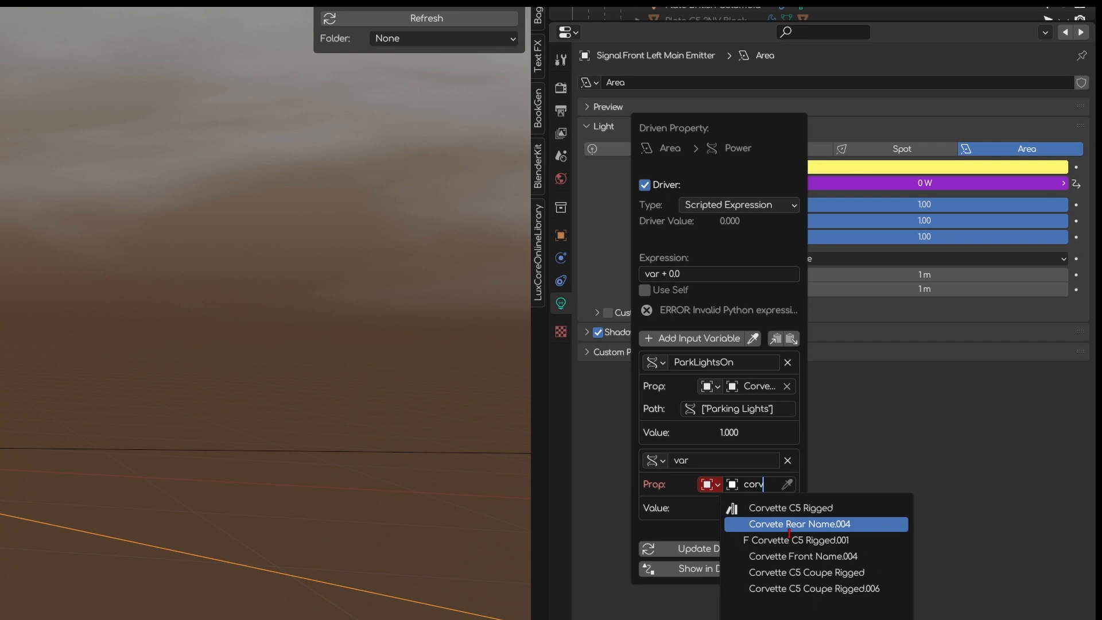
left_click(796, 573)
double_click(739, 509)
type("[\"Signal Left\"]")
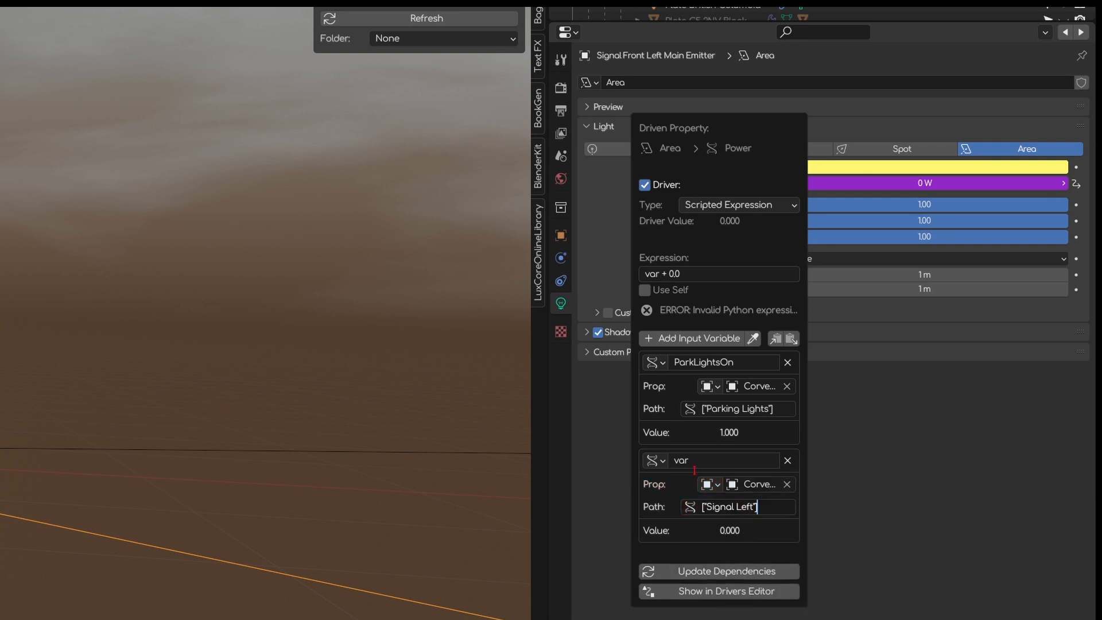
key("Return")
Rename the Signal Left driver variable SignalOn.
double_click(686, 445)
key("BackSpace")
type("SignalOn")
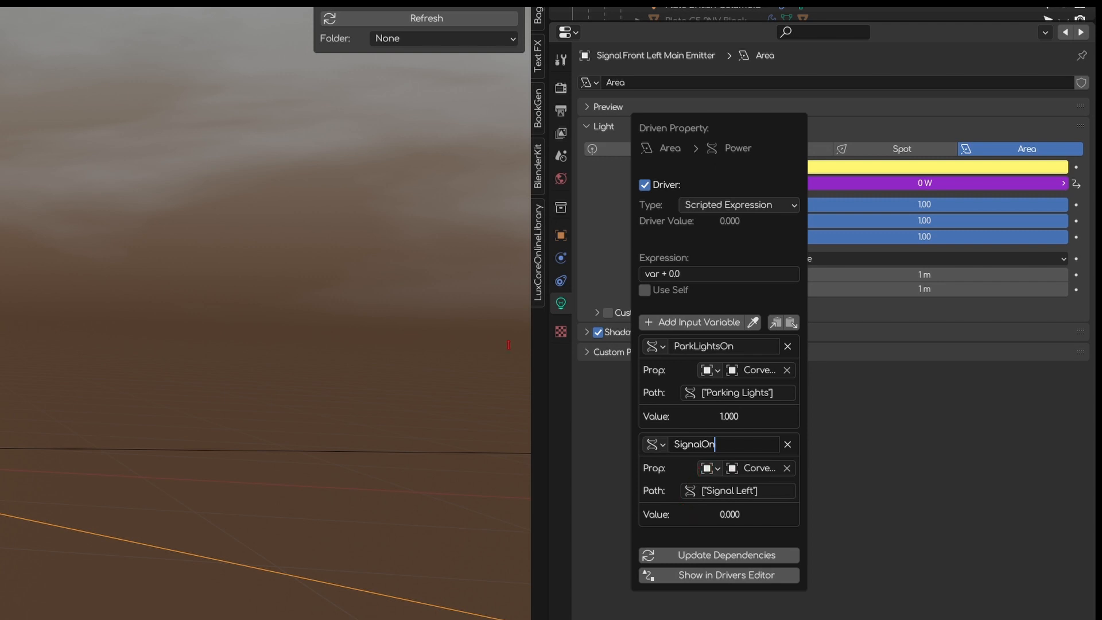
key("Return")
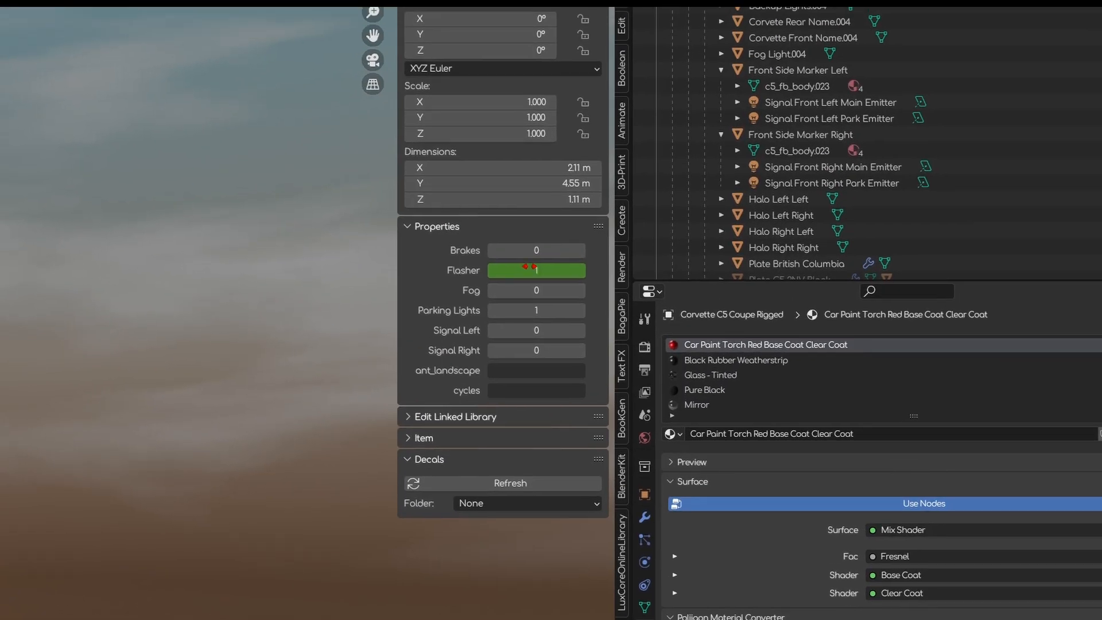
Copy the data path of the car body's Flasher property and reopen the Signal Front Left Main Emitter's Power driver for editing.
right_click(517, 249)
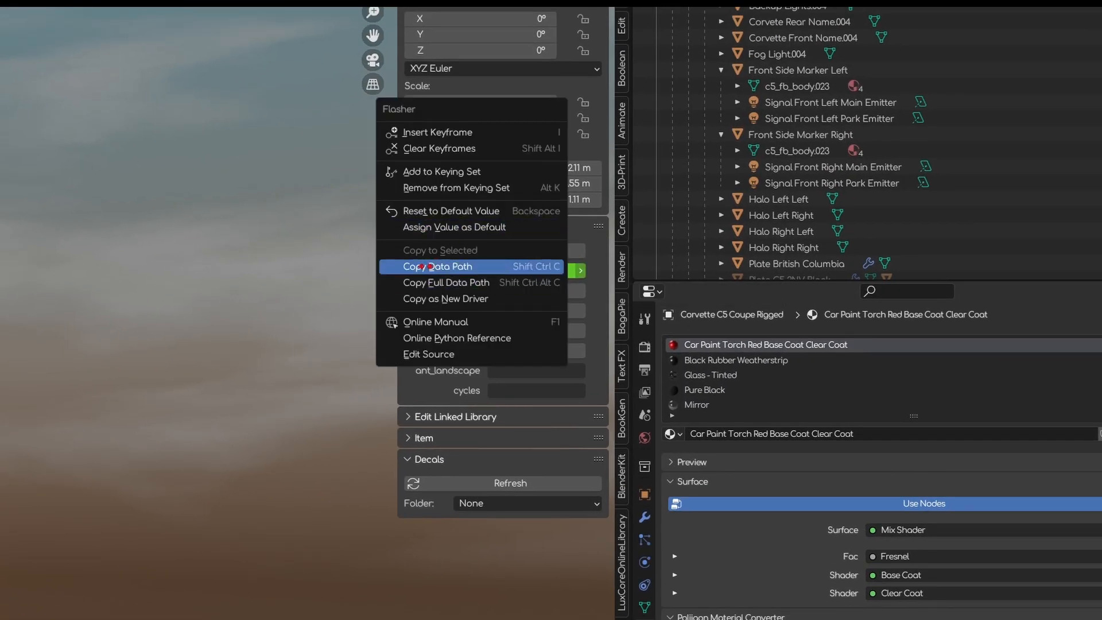
left_click(431, 267)
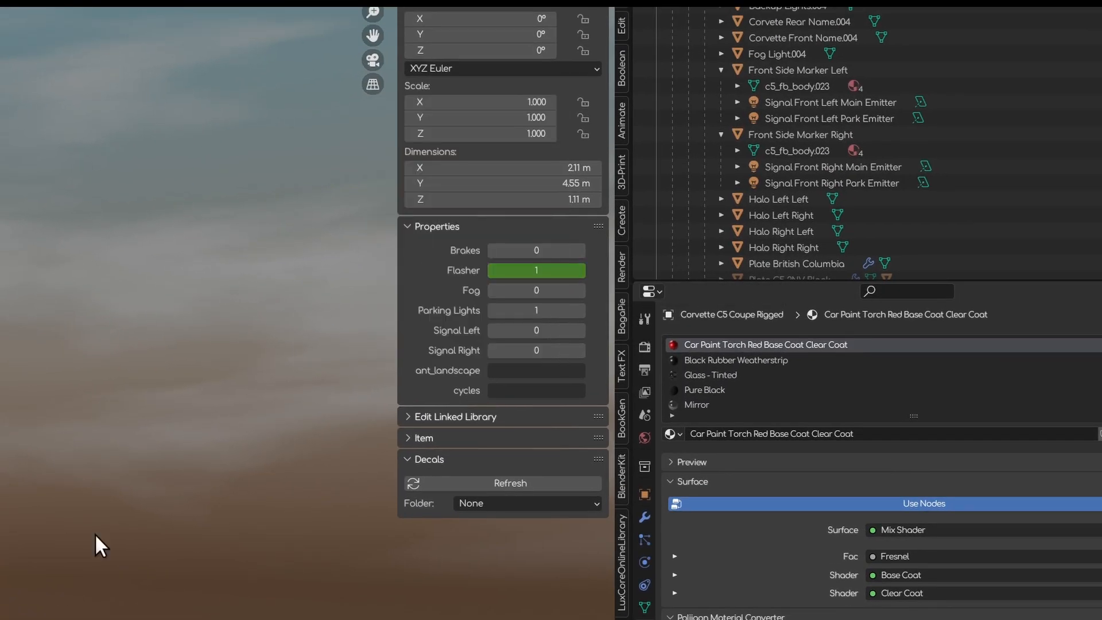
left_click(819, 102)
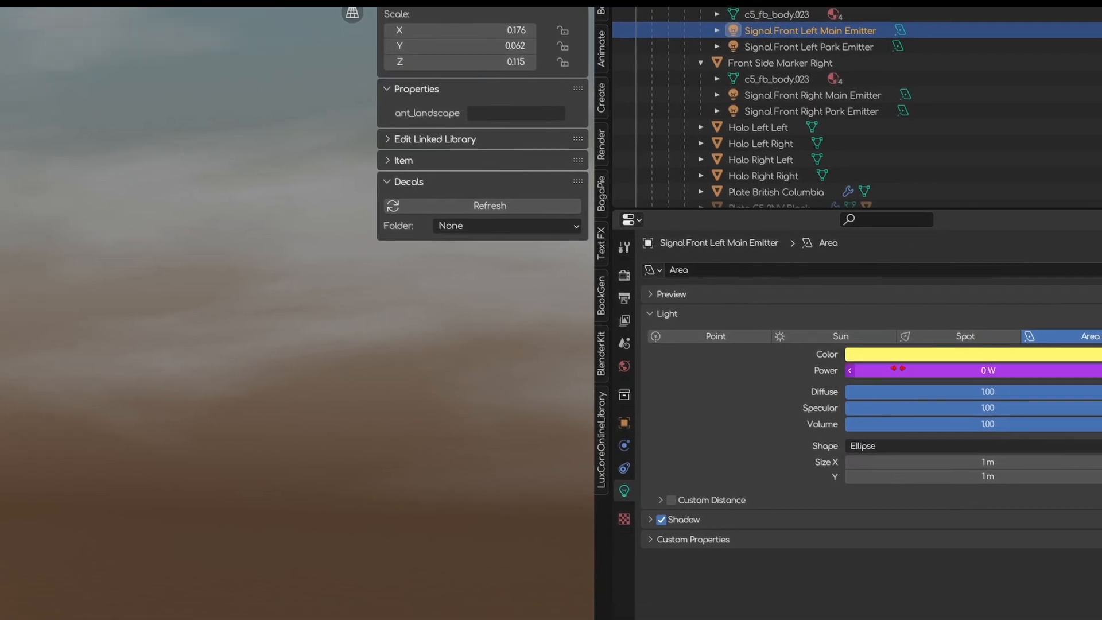
right_click(879, 442)
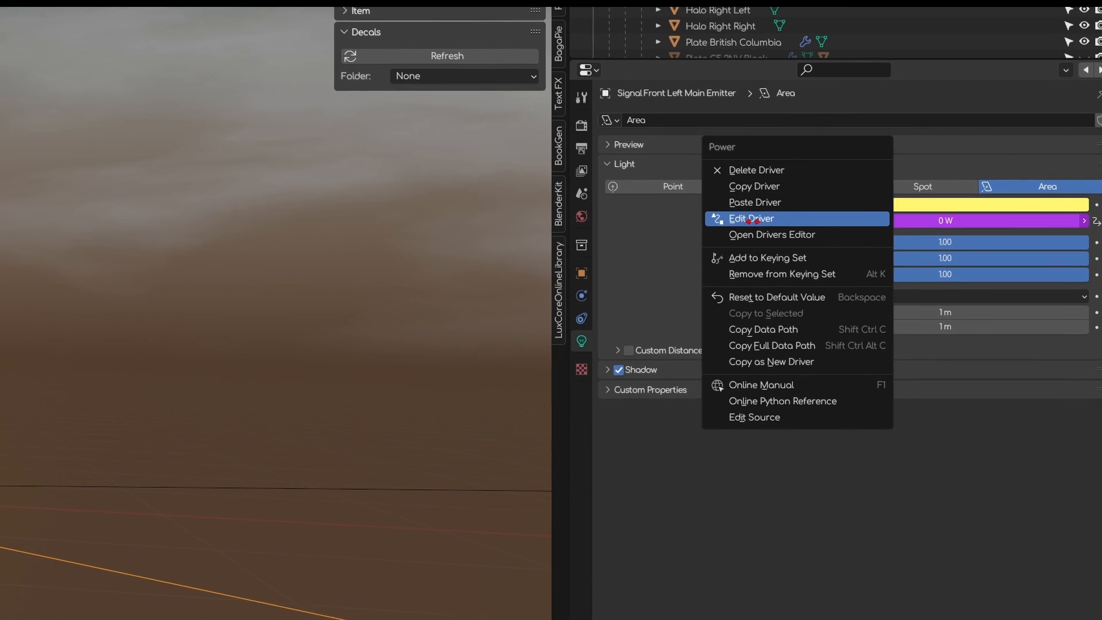
left_click(773, 293)
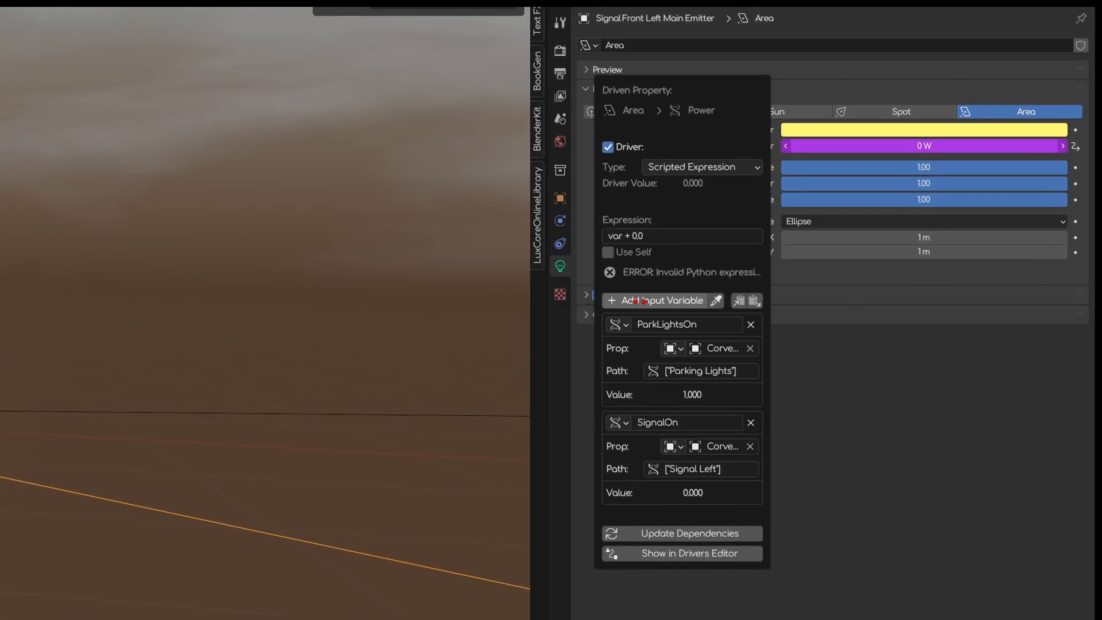
Add a third input variable that reads ["Flasher"] from Corvette C5 Coupe Rigged.
left_click(641, 300)
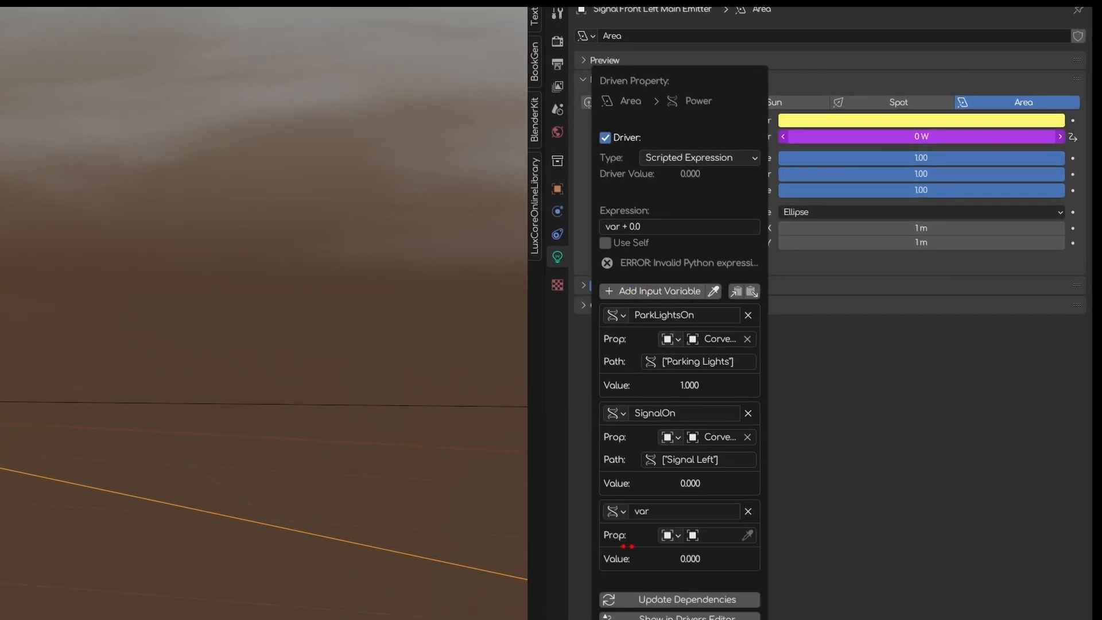
left_click(712, 535)
type("corvette")
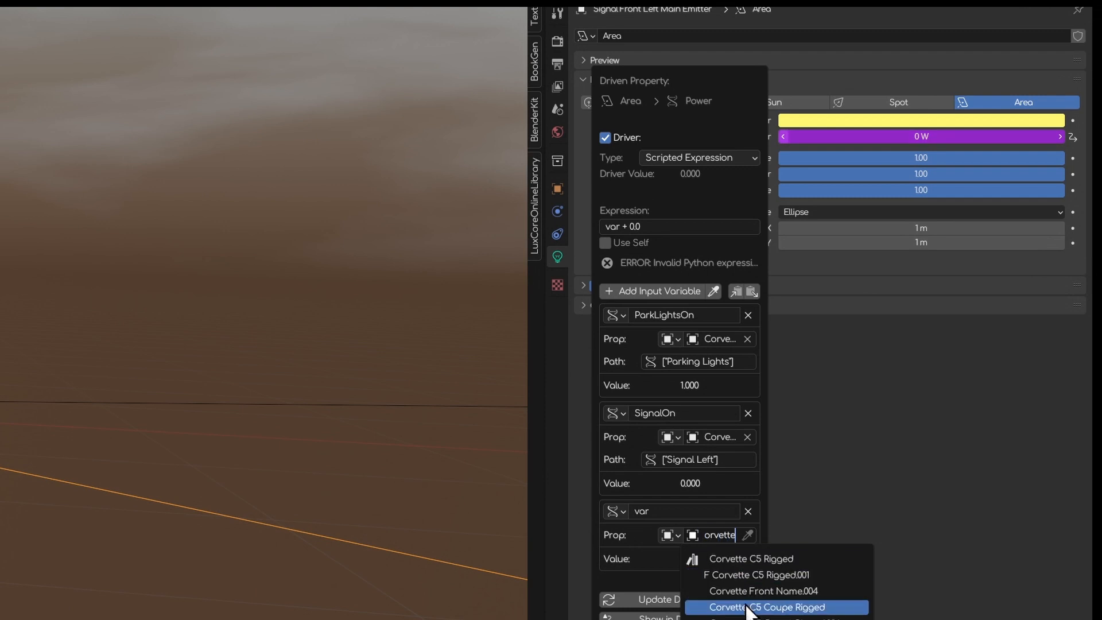
left_click(769, 607)
left_click(705, 559)
type("[\"Flasher\"]")
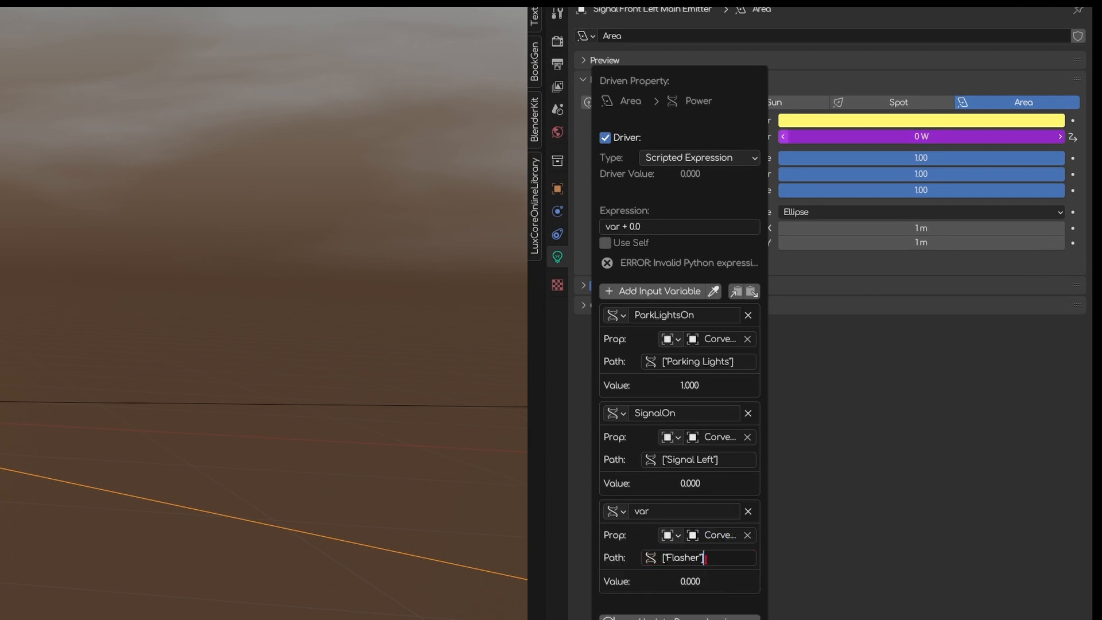
key("Return")
Rename the driver variable that reads ["Flasher"] to FlasherOn.
key("ctrl+a")
type("Fl")
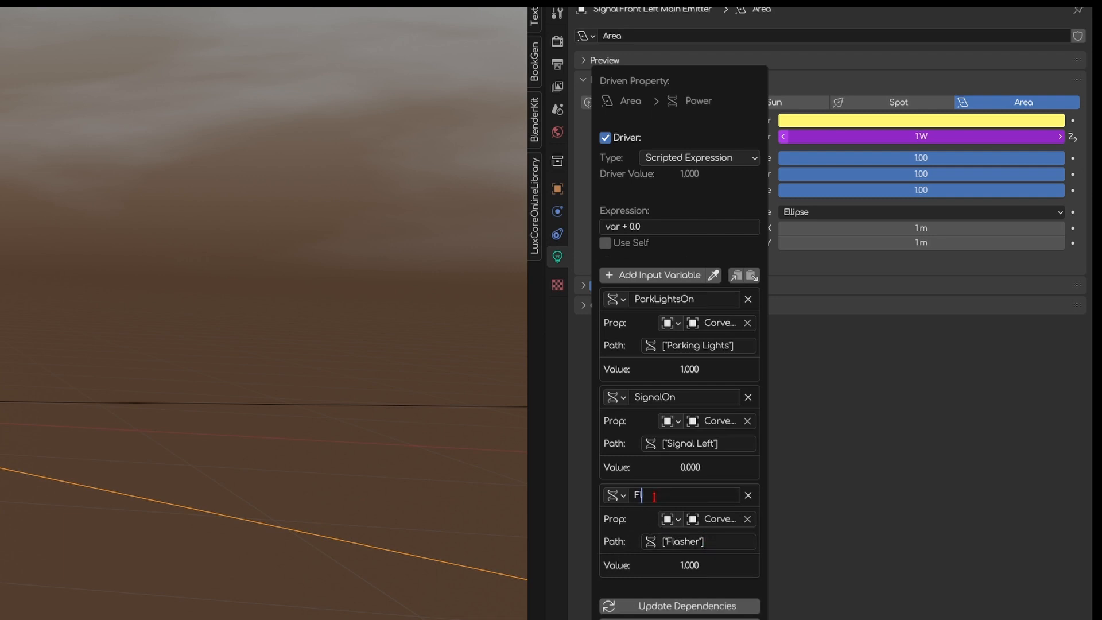
type("asherOn")
key("Return")
Replace the Power driver's expression with (25 if ParkLightsOn else 0), including the enclosing parentheses.
left_click(655, 226)
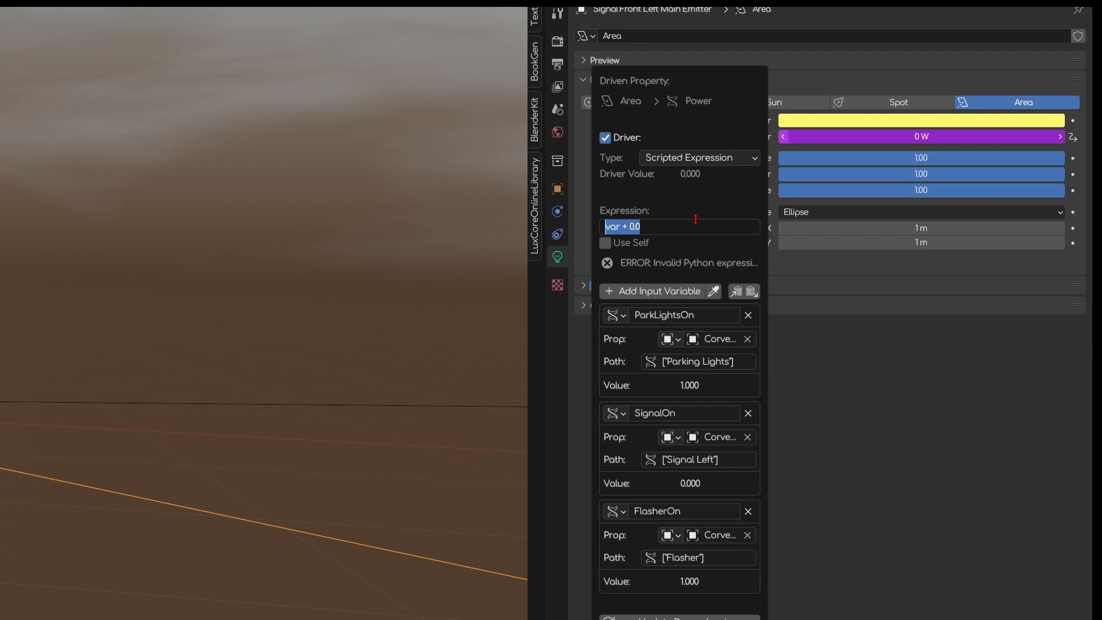
type("25 if Park")
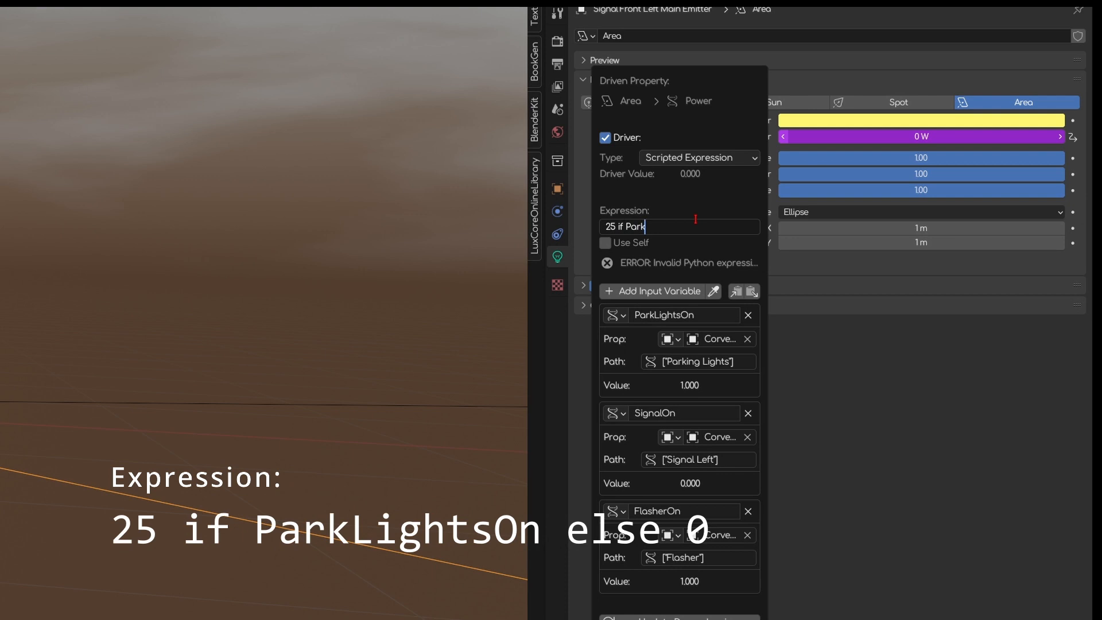
type("LightsOn else 0")
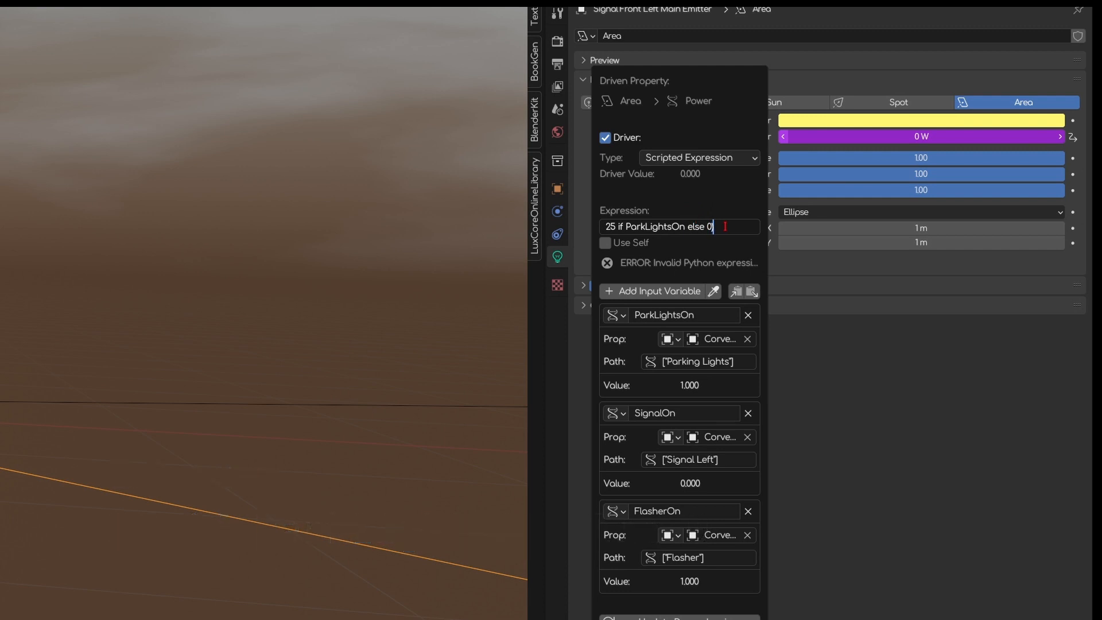
type(")")
key("Home")
type("(")
key("End")
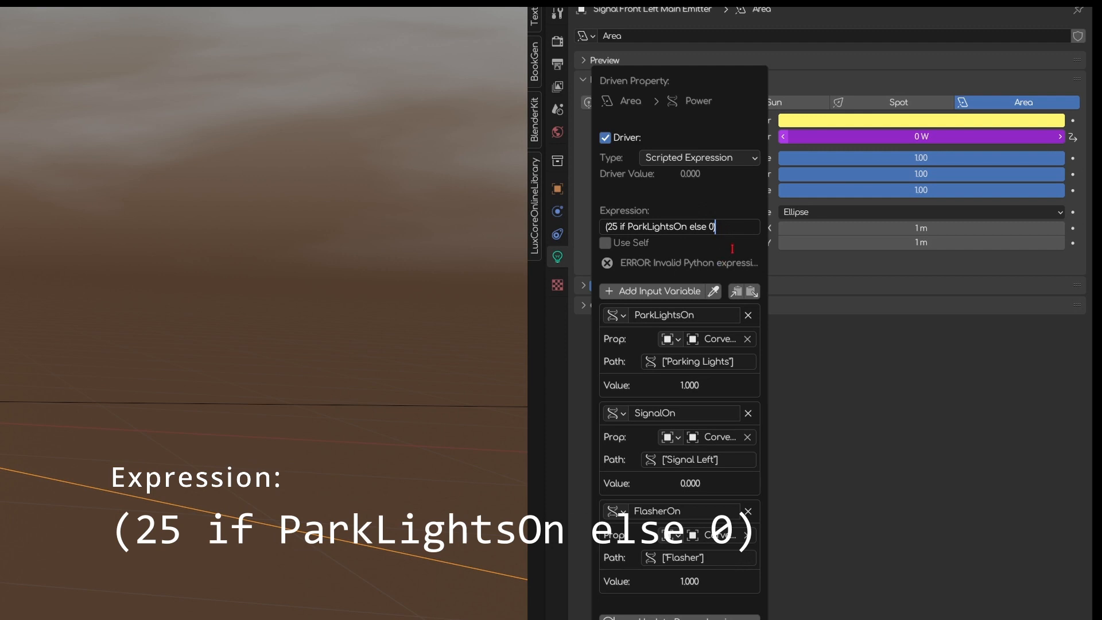
Extend the driver expression with if not SignalOn else (50 if FlasherOn else (0 if not ParkLightsOn else 25)) and apply it.
type("if not SignalOn")
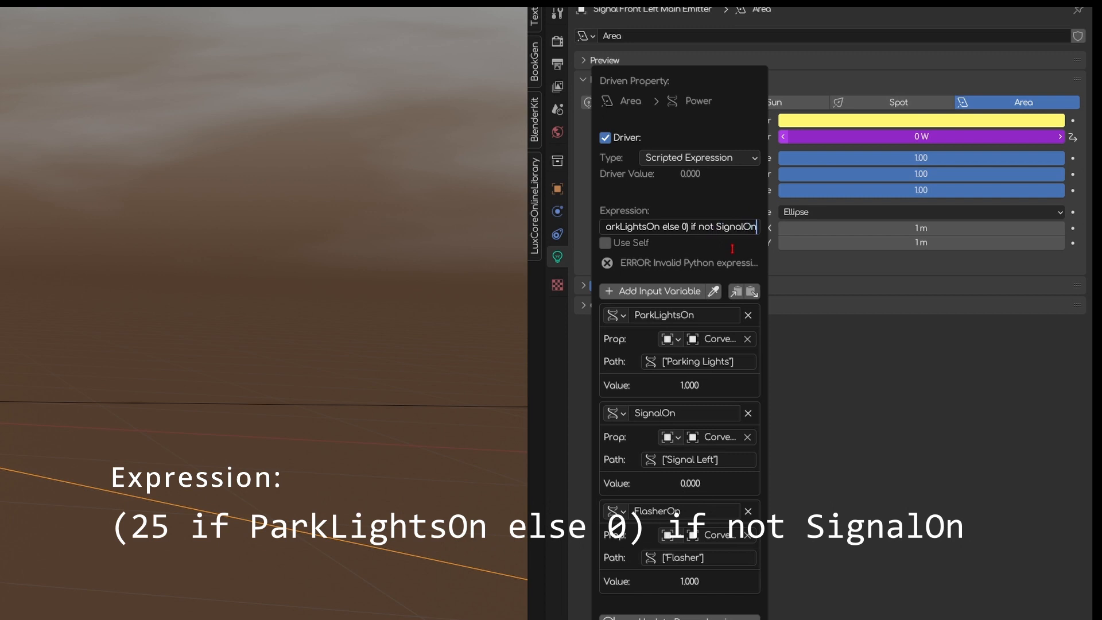
type(" else")
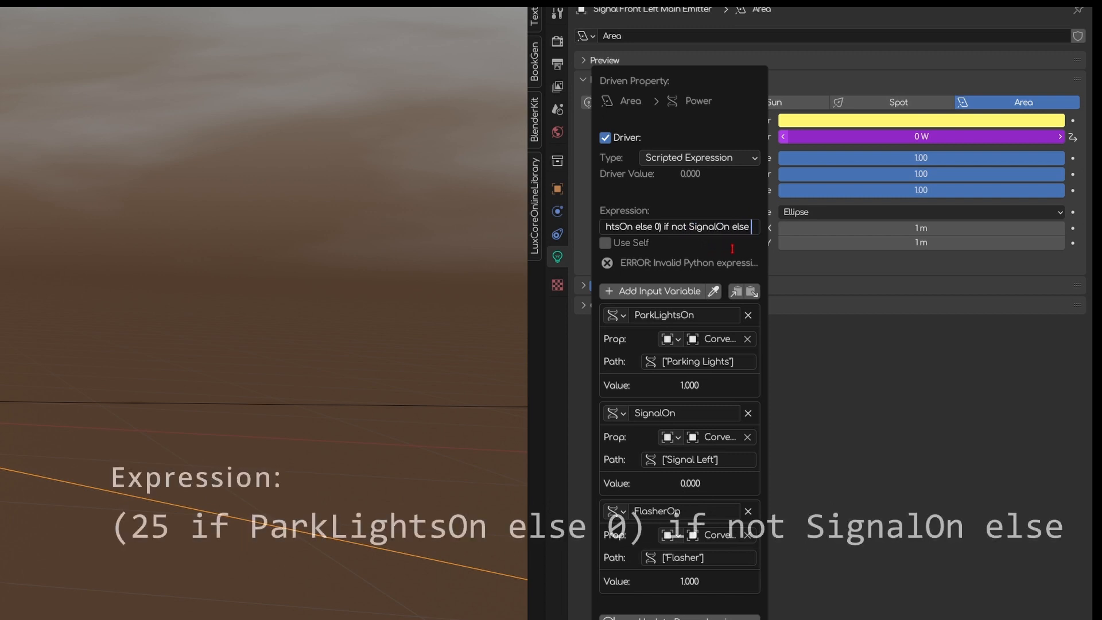
type(" (")
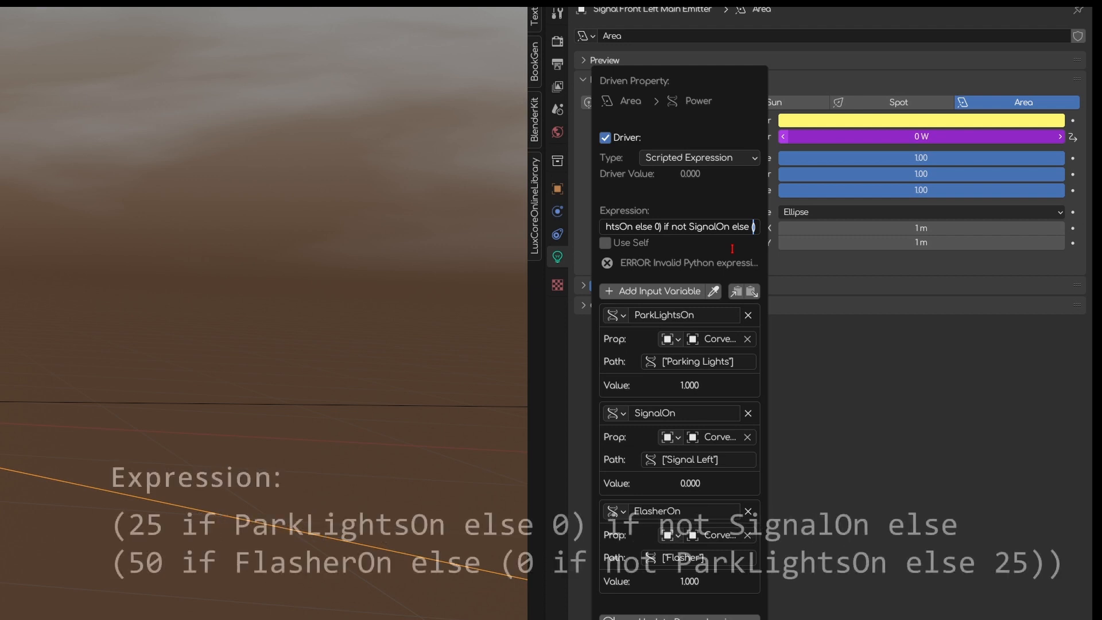
type("50 if FlasherO")
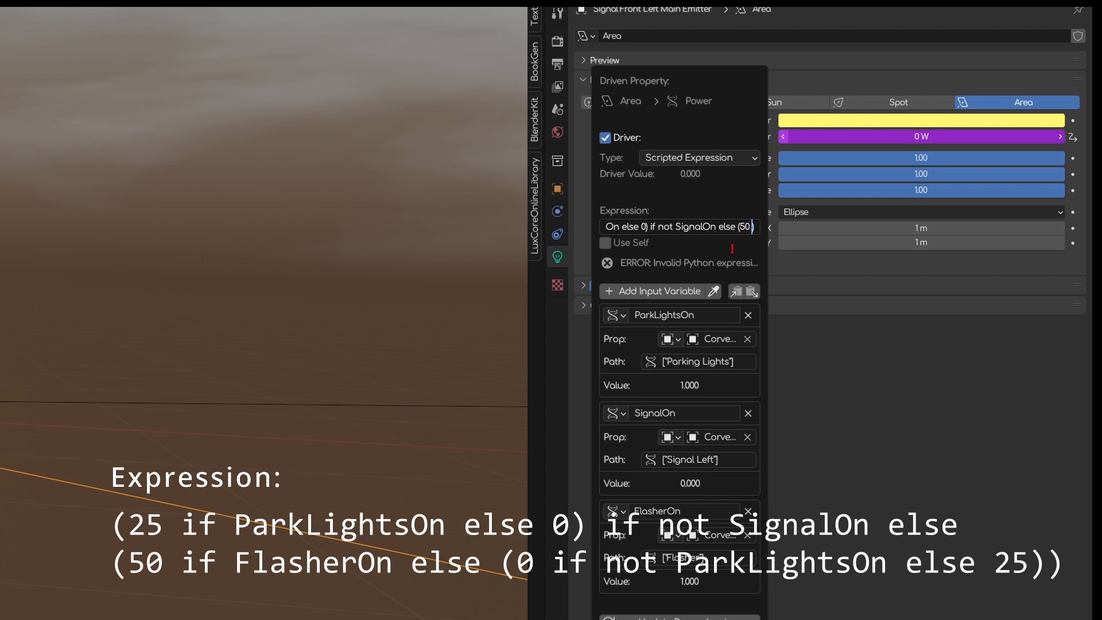
type("n else (50 if FlasherOn else")
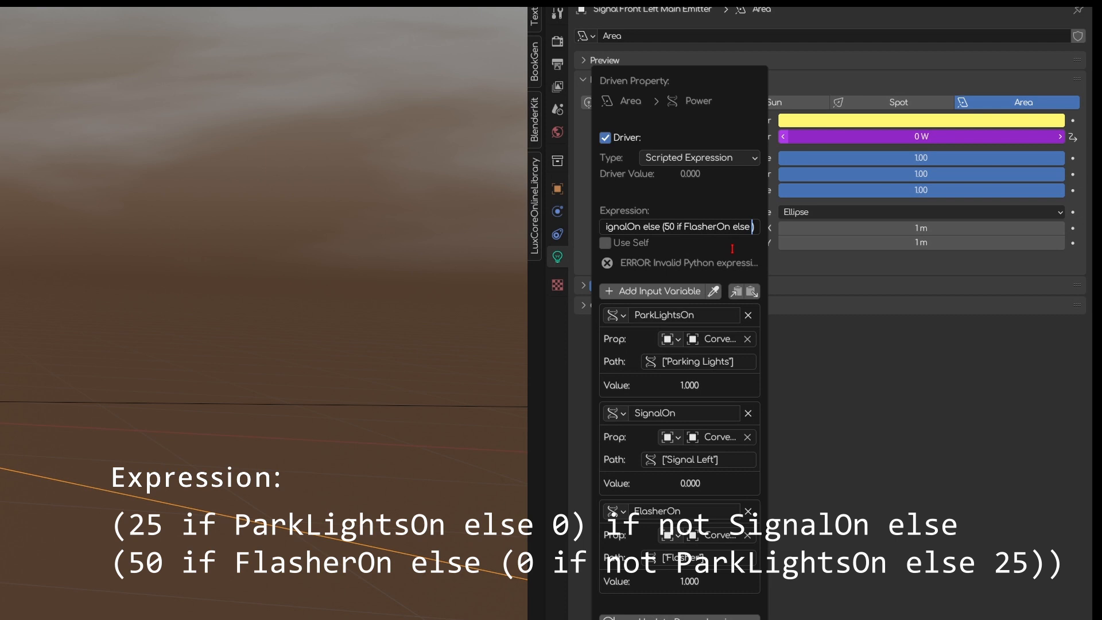
type(" (0")
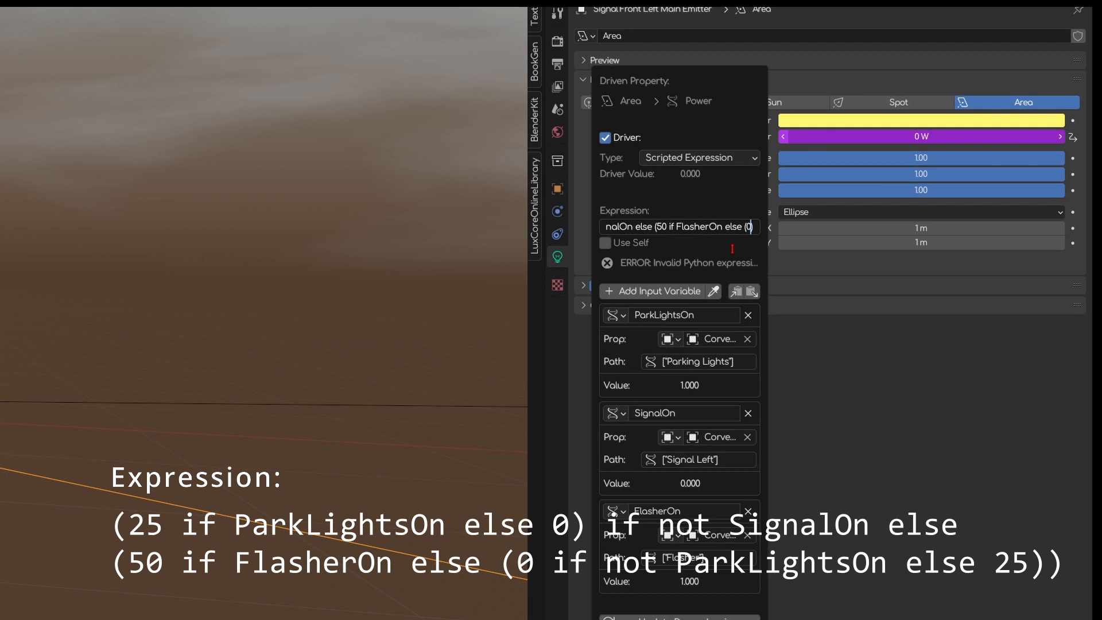
type(" if not")
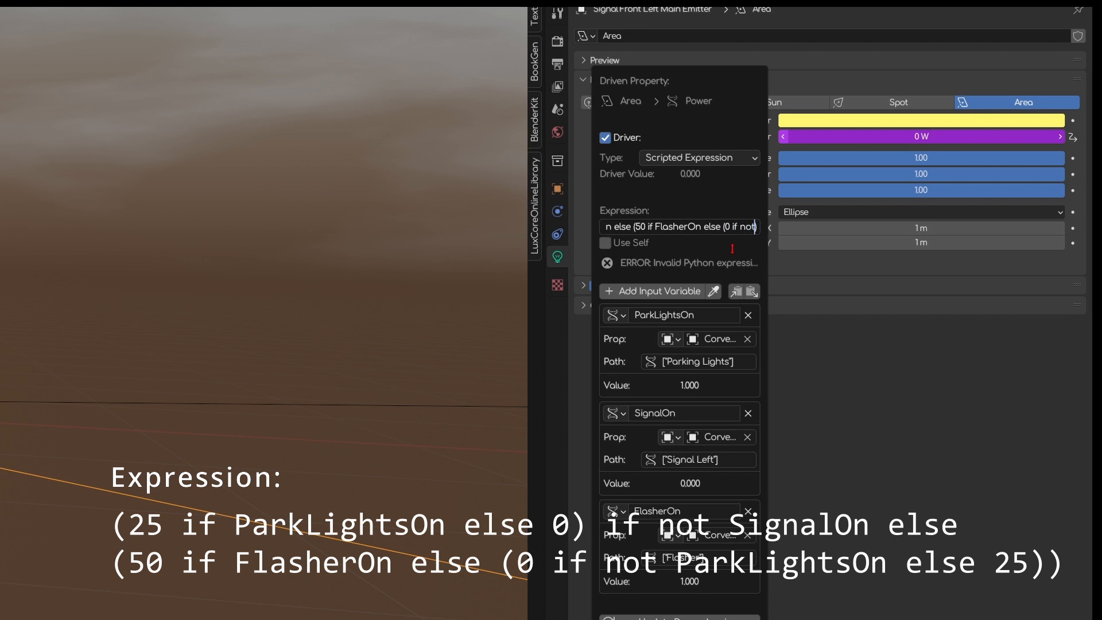
type(" ParkLights")
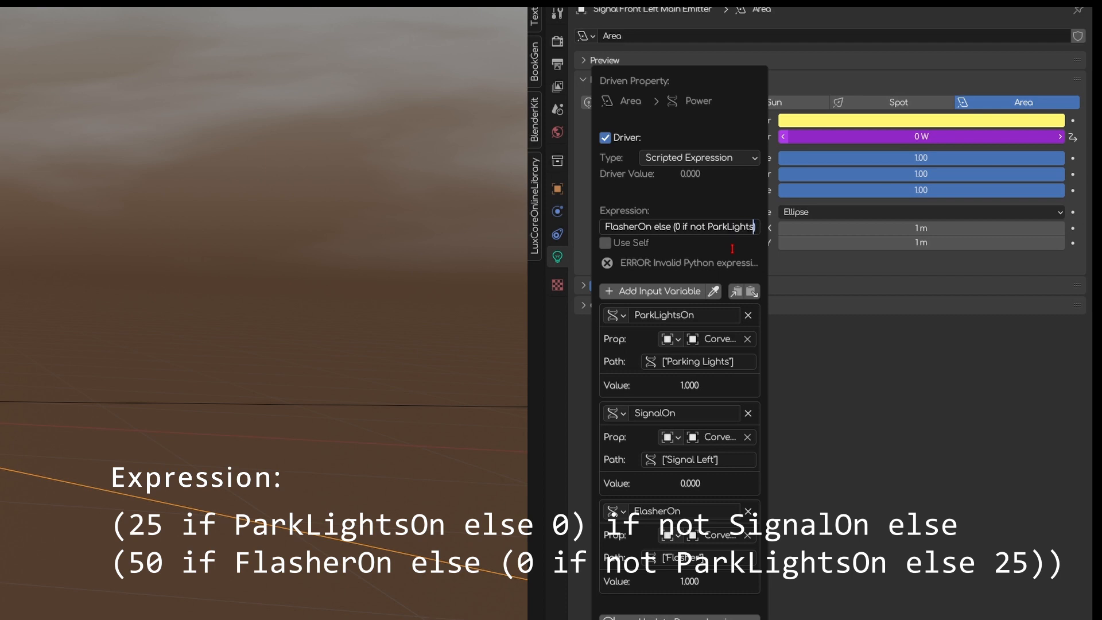
type("On else 25))")
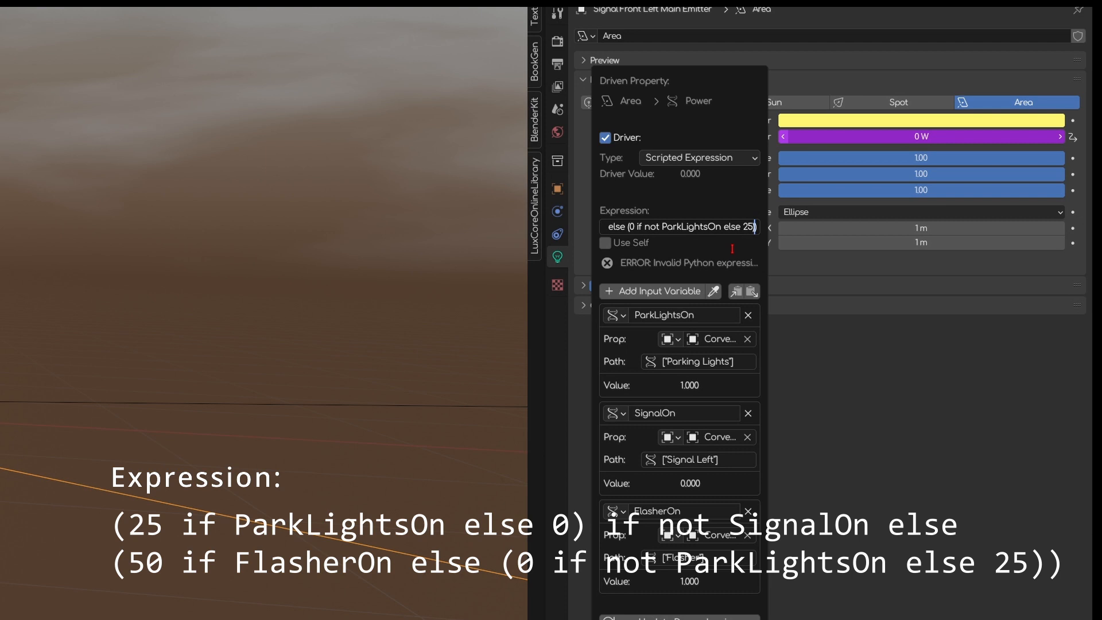
key("Return")
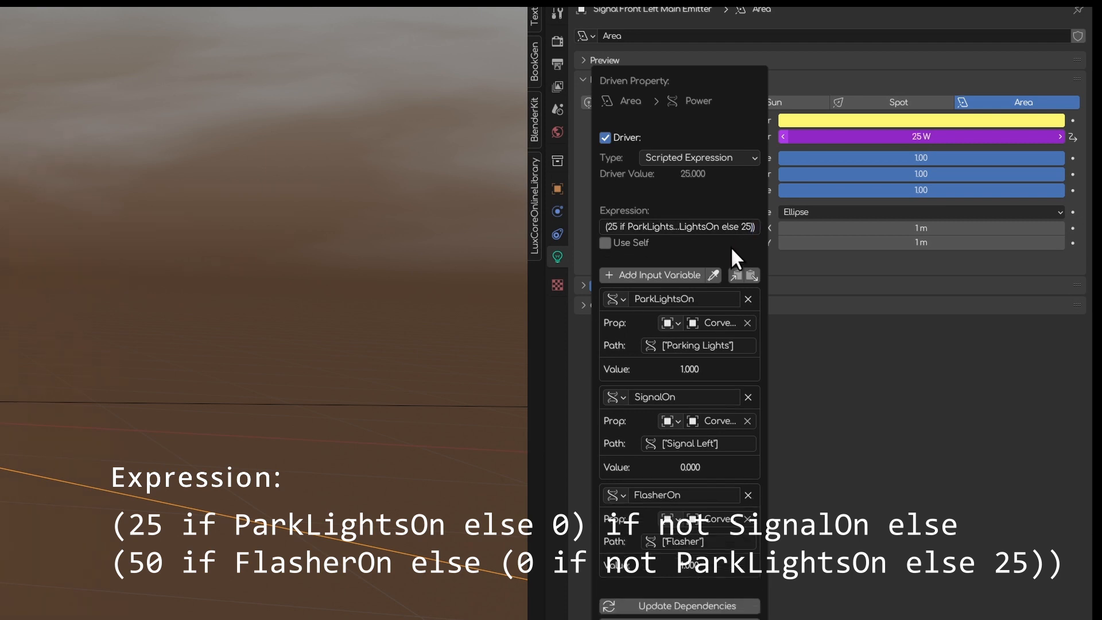
Review the Power driver's expression part by part, from the ParkLightsOn condition through the SignalOn and FlasherOn conditions, and close the driver editor.
left_click(685, 227)
left_click_drag(685, 227, 560, 213)
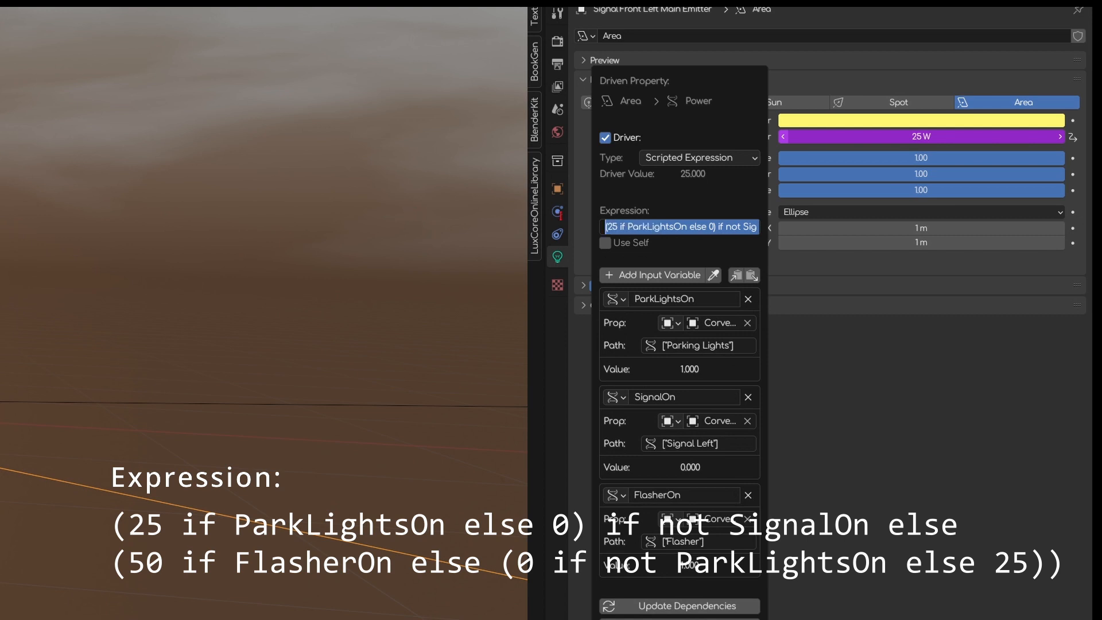
left_click(643, 225)
left_click(612, 226)
left_click(612, 226)
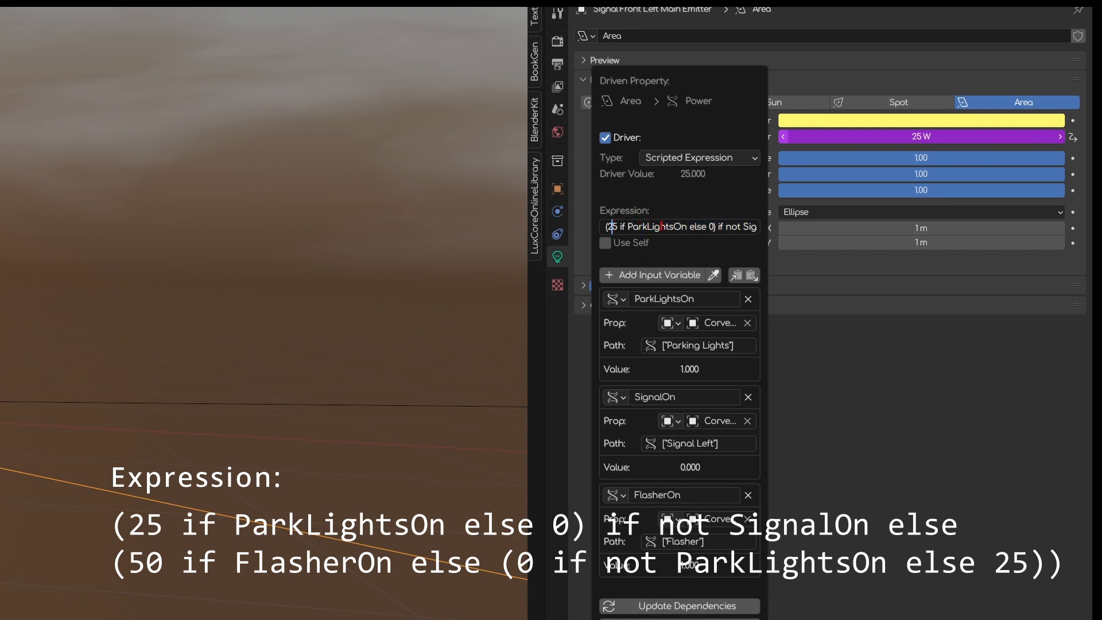
key("Right")
left_click_drag(717, 225, 594, 221)
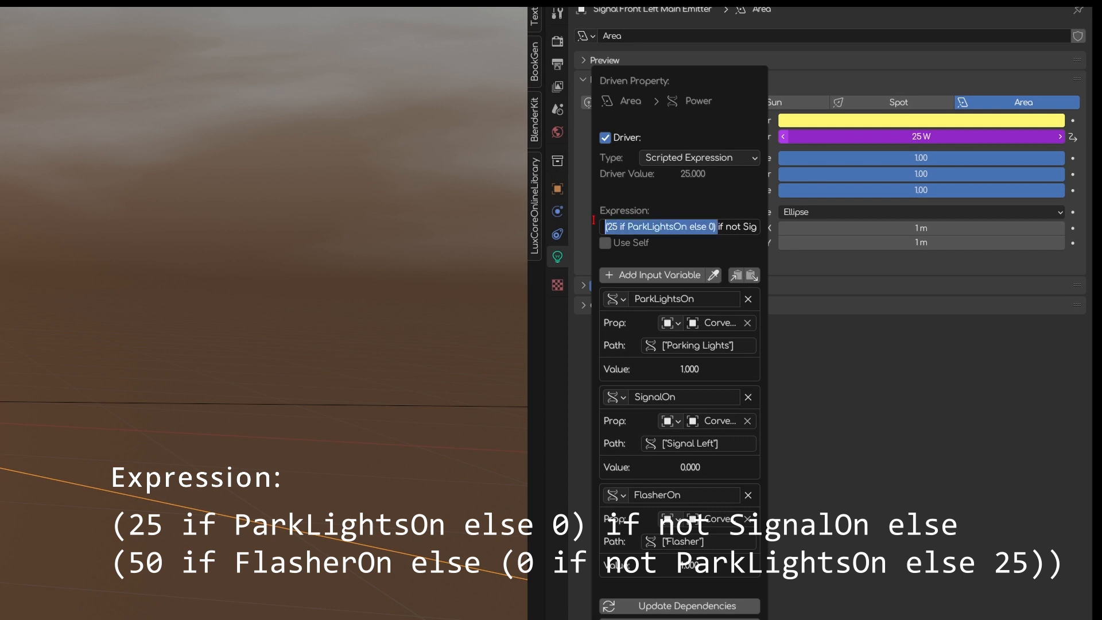
left_click(740, 227)
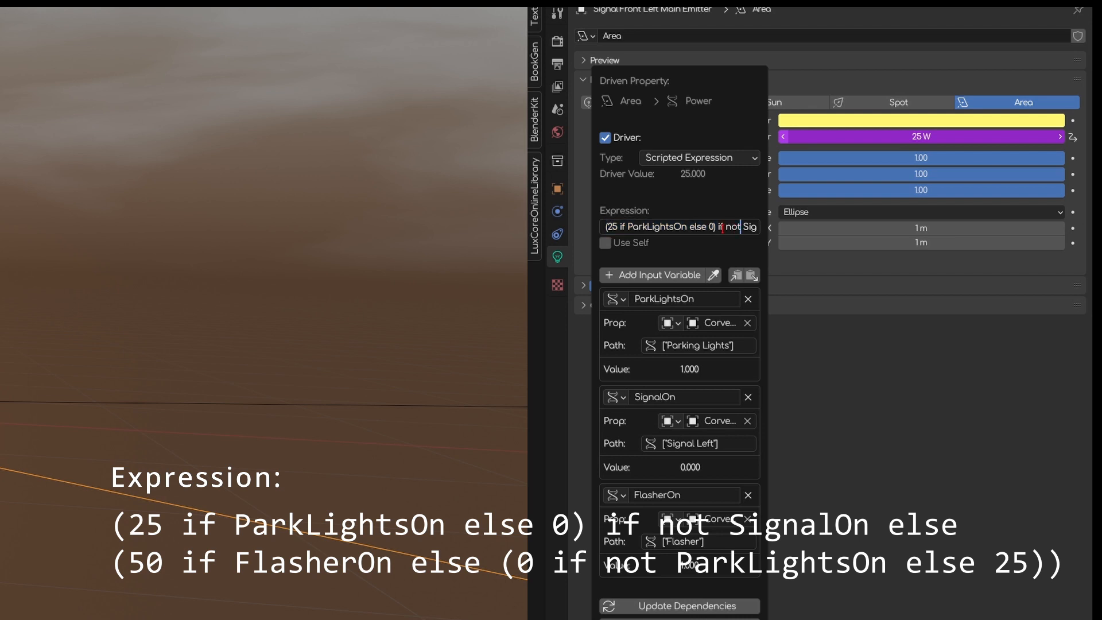
key("Right")
key("Right")
key("Right")
key("Right")
key("Right")
key("Right")
key("Right")
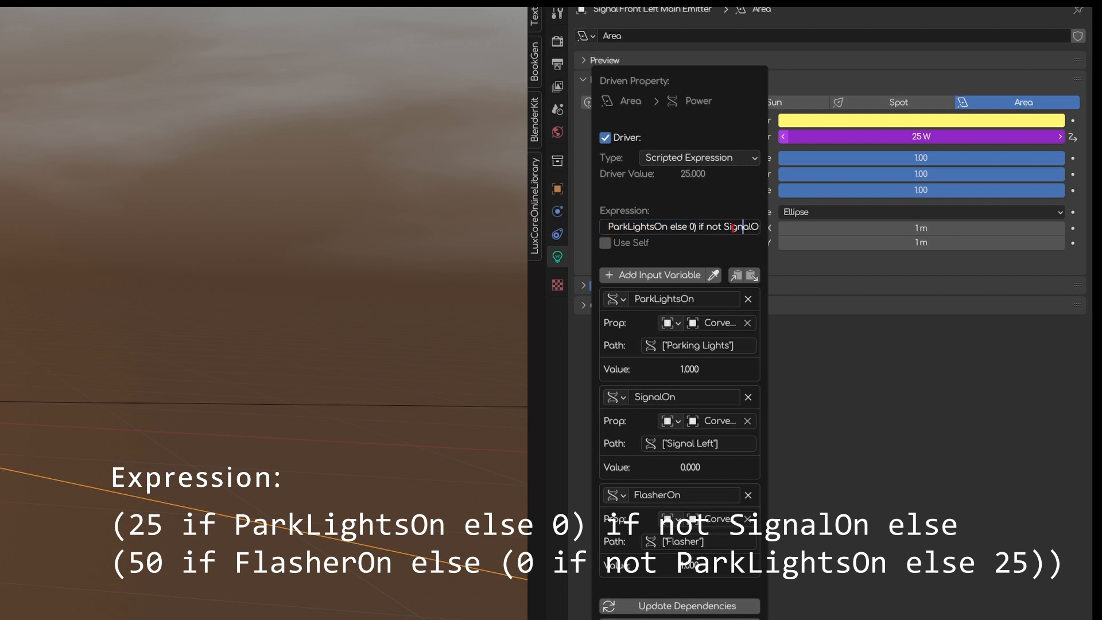
key("Right")
key("Right")
key("Right")
key("Right")
key("Right")
key("Right")
key("Right")
key("Right")
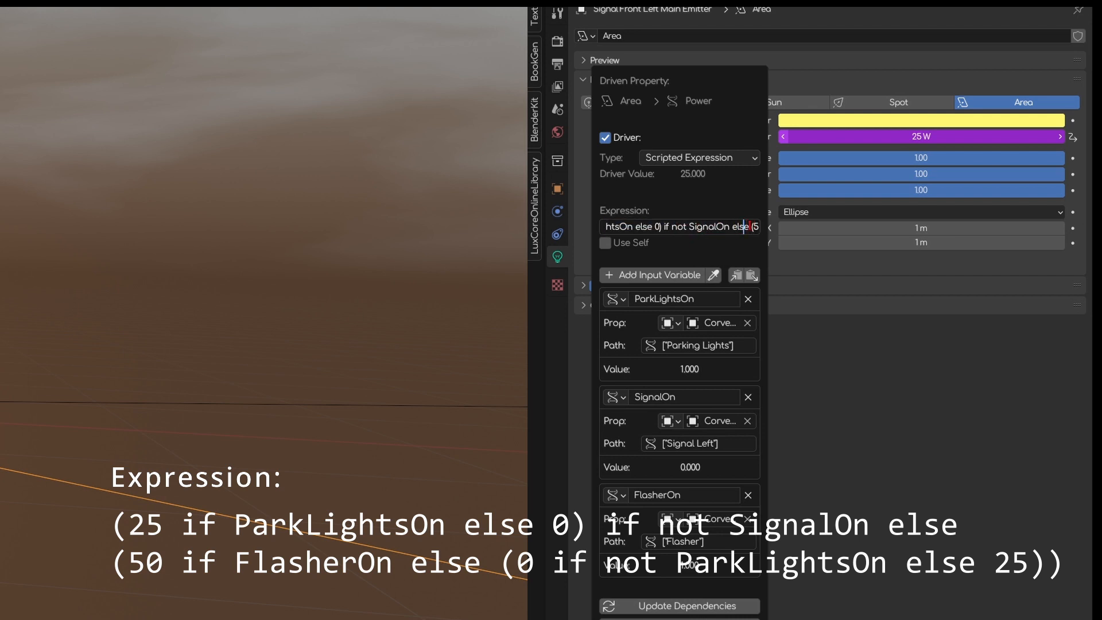
key("ctrl+a")
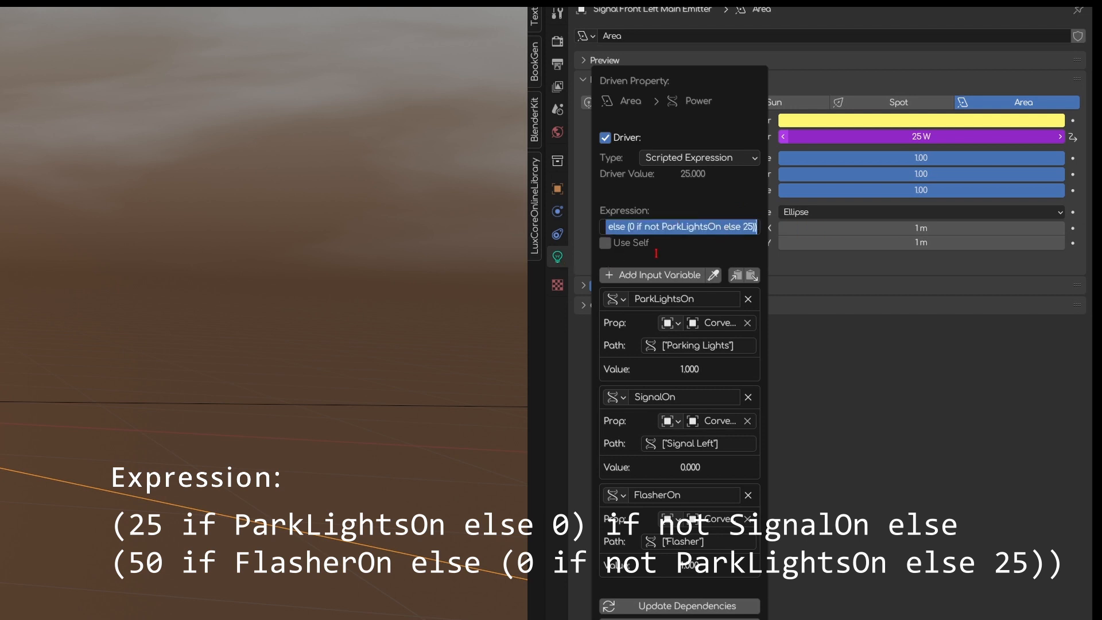
left_click_drag(699, 227, 599, 228)
left_click_drag(700, 228, 623, 228)
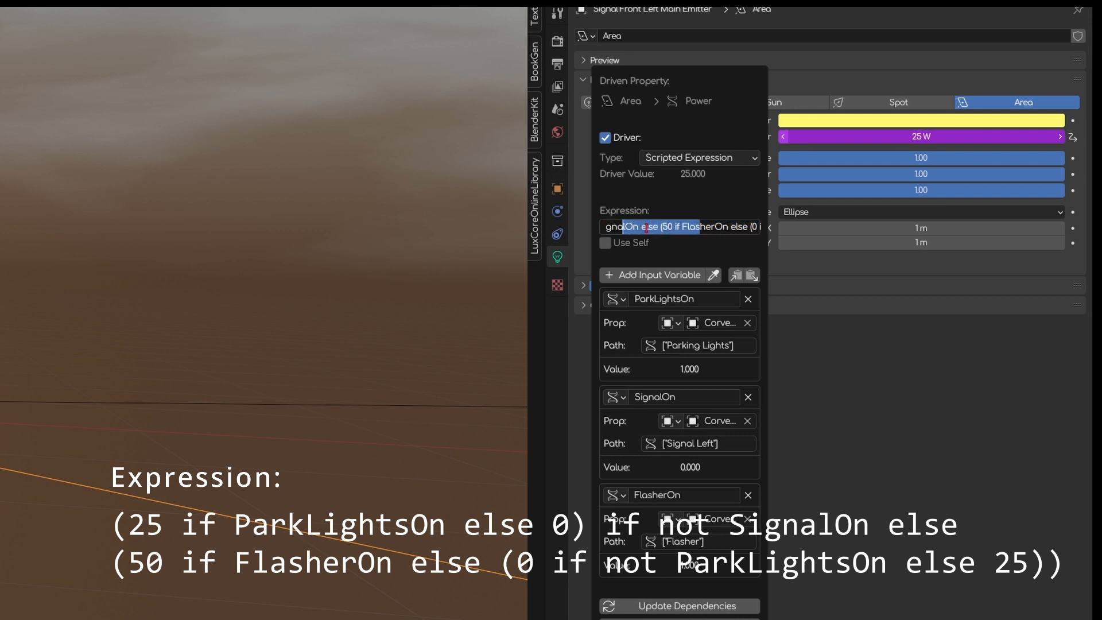
left_click_drag(659, 228, 667, 228)
left_click(668, 228)
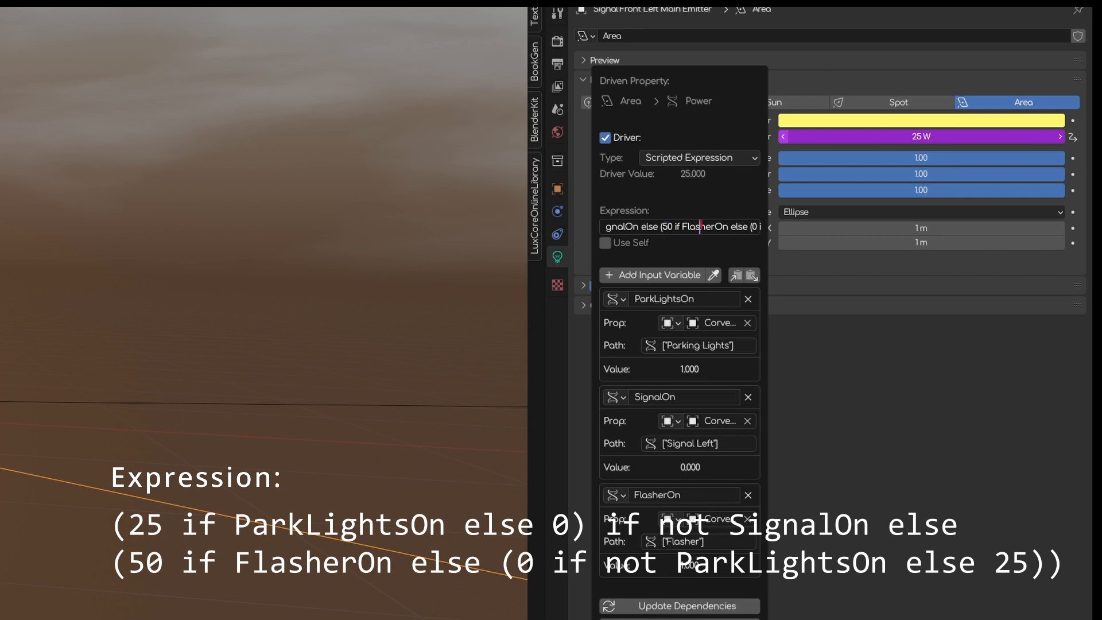
left_click_drag(737, 226, 715, 226)
key("ctrl+a")
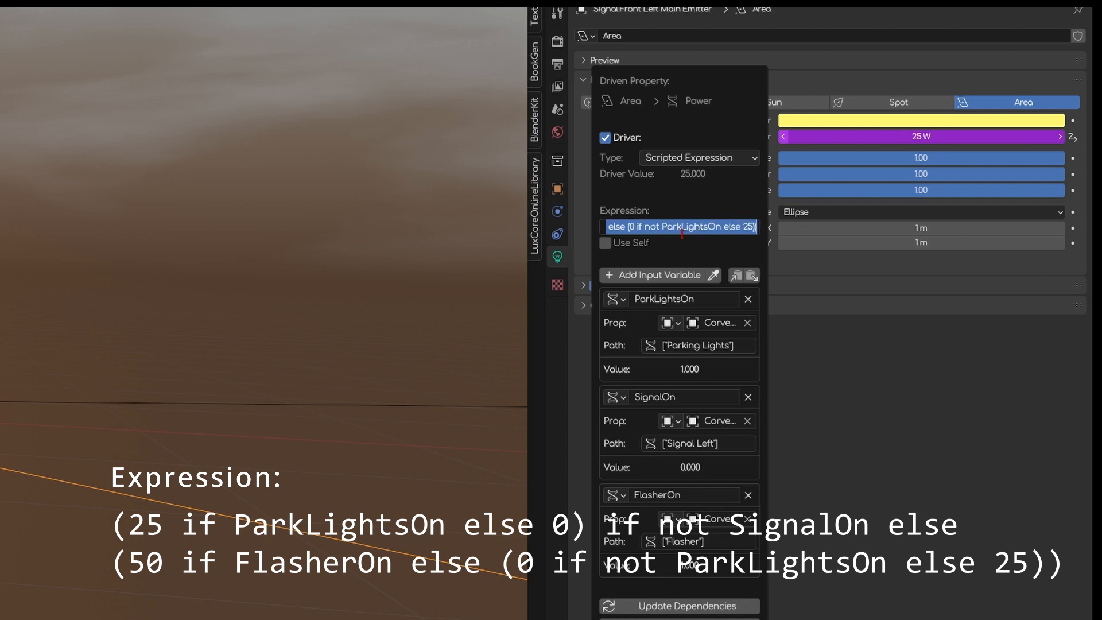
left_click_drag(716, 226, 806, 224)
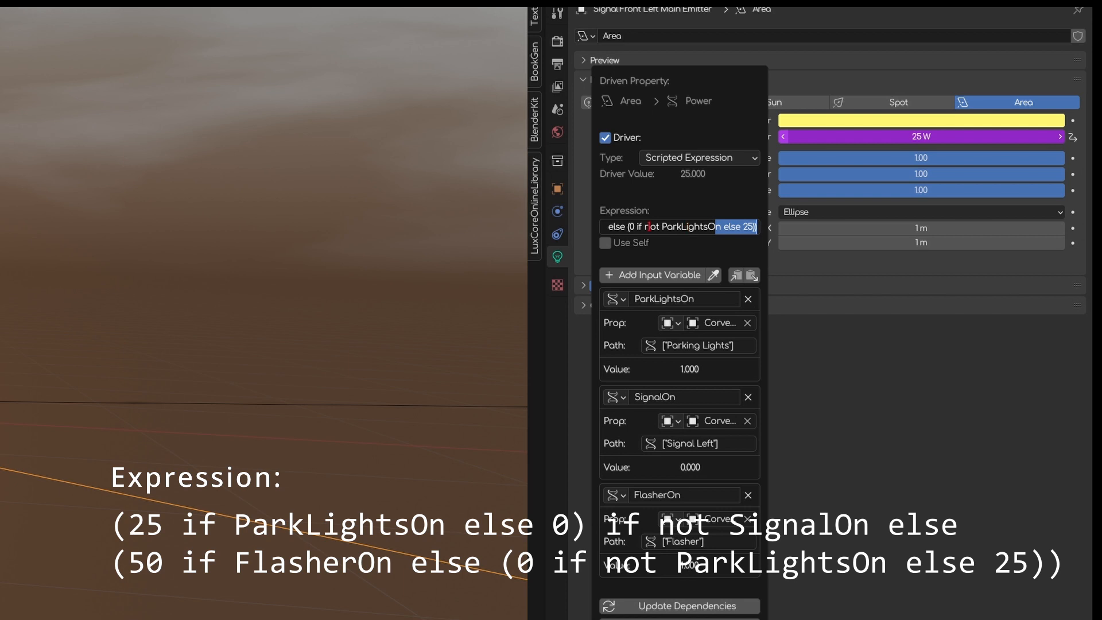
left_click(651, 227)
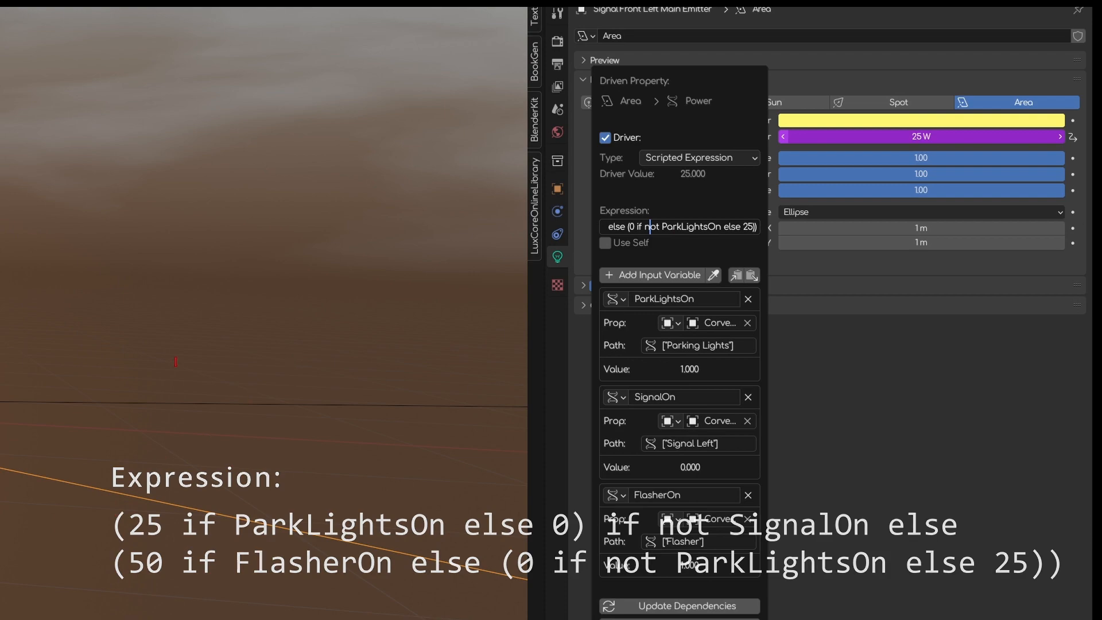
left_click(163, 348)
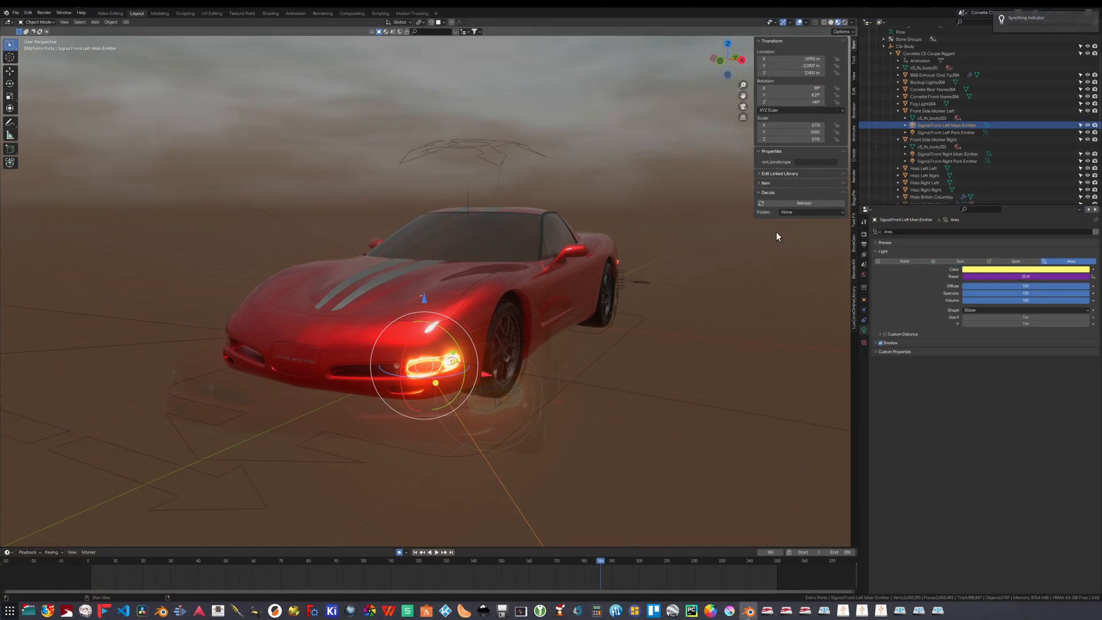
Select the car body, test its Parking Lights property at 0 and 1, return it to 0, and set Signal Left to 1.
left_click(429, 358)
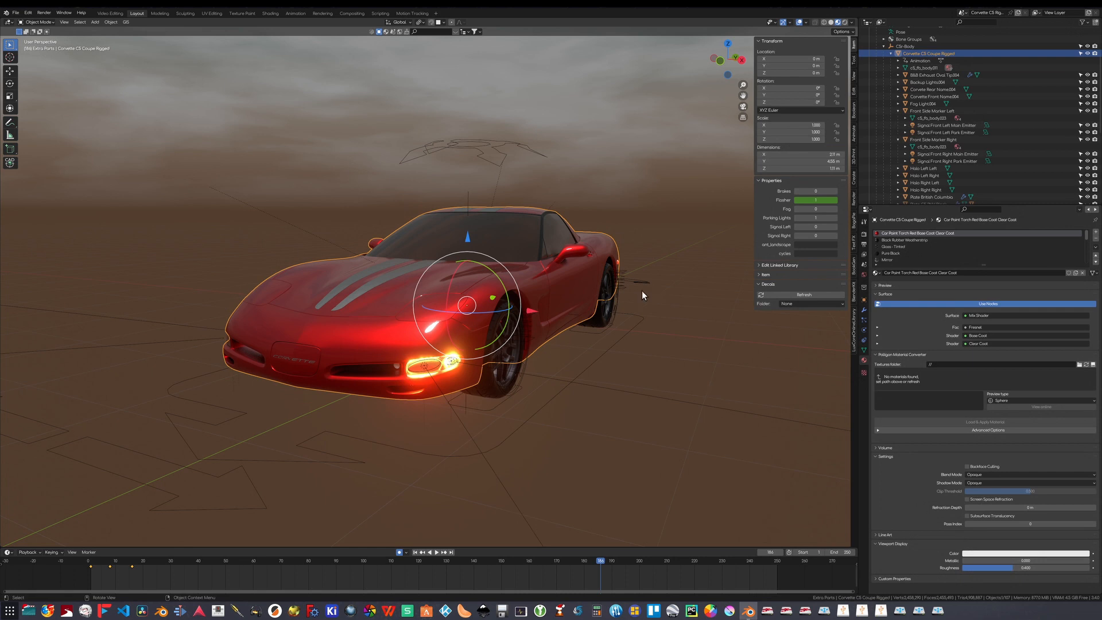
left_click(798, 218)
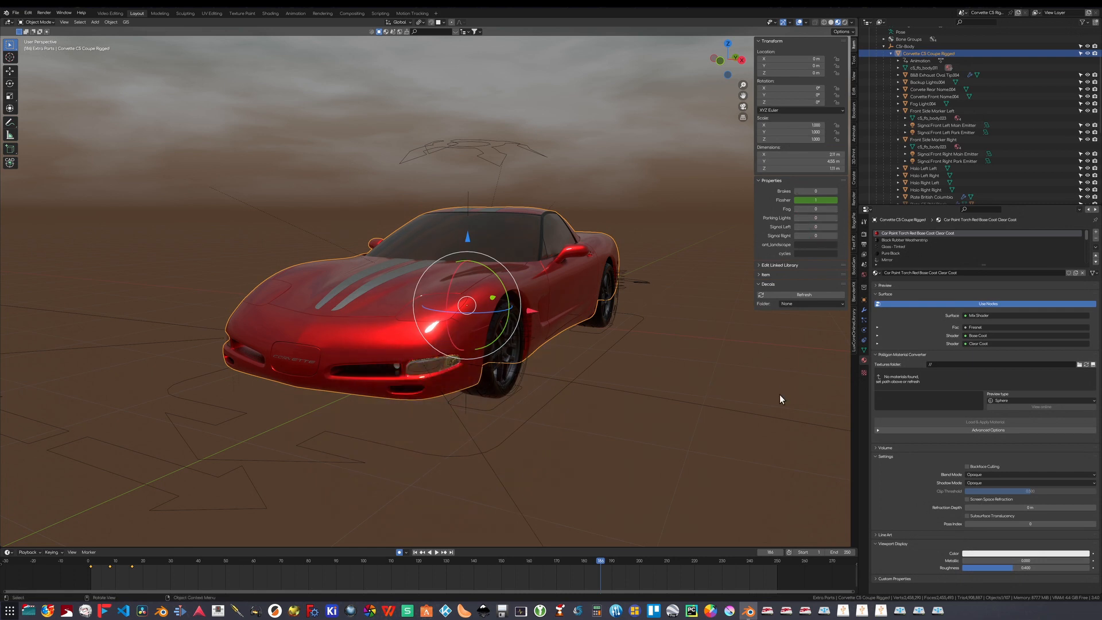
scroll(596, 400, "up", 3)
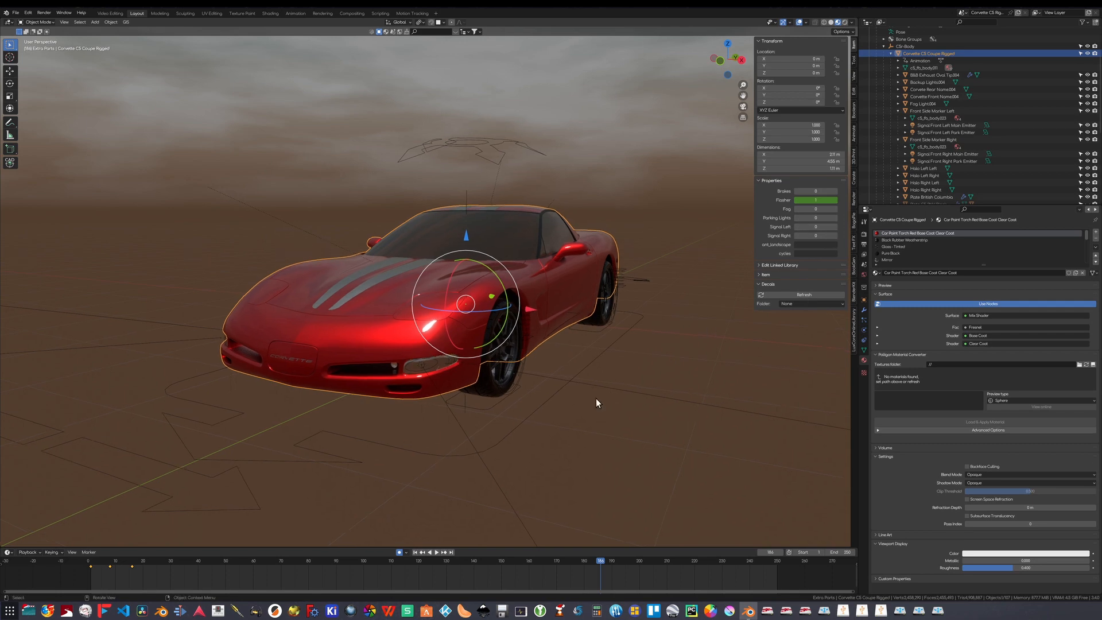
middle_click_drag(596, 399, 596, 397)
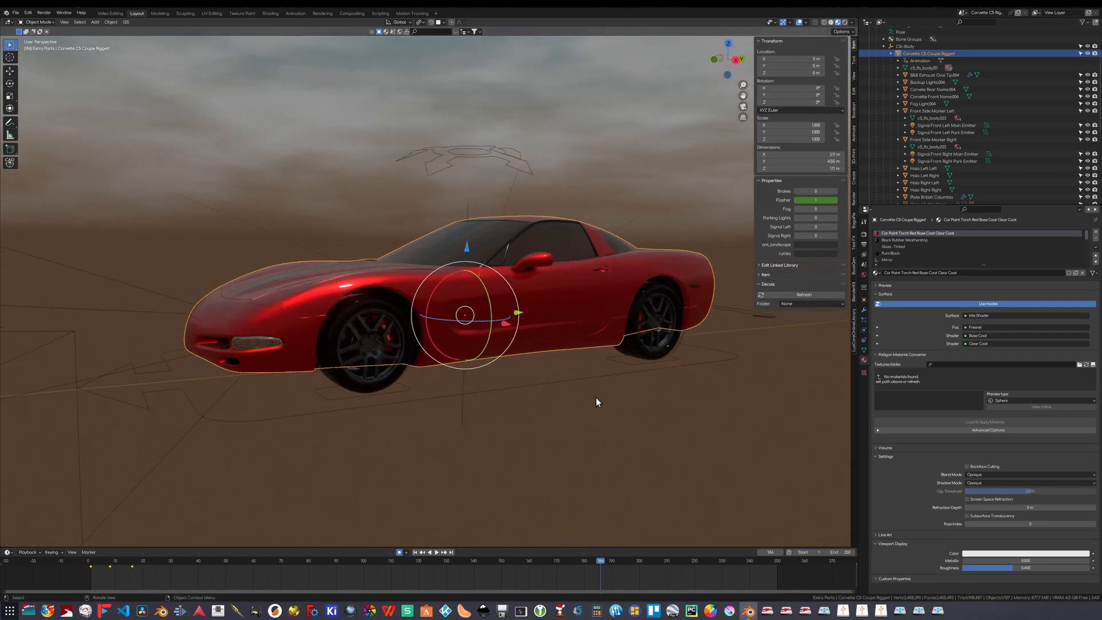
left_click(835, 219)
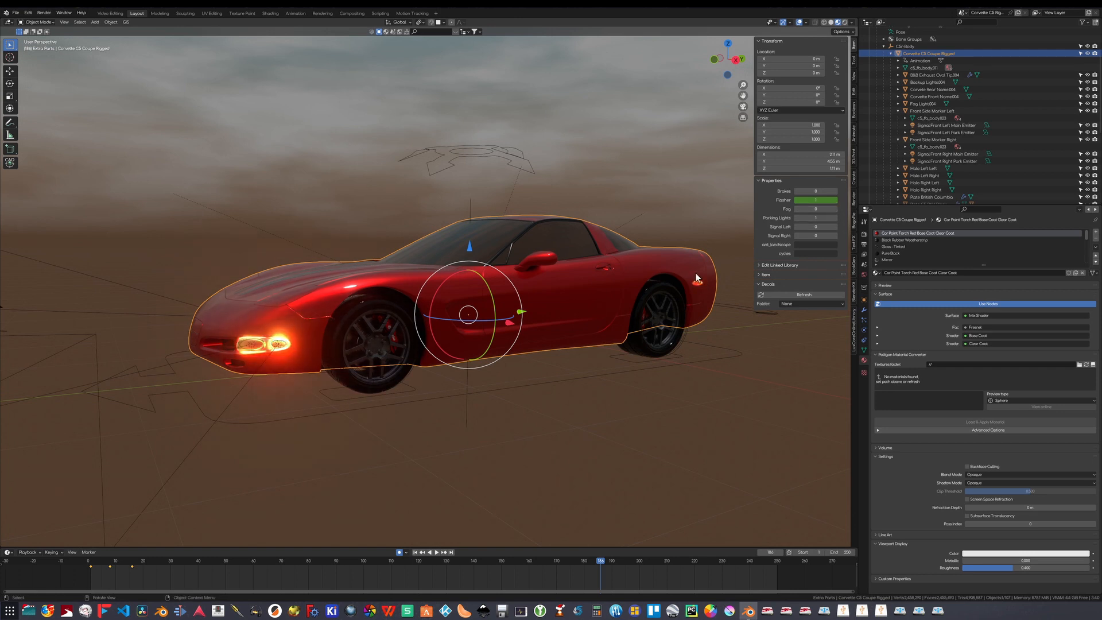
left_click(796, 217)
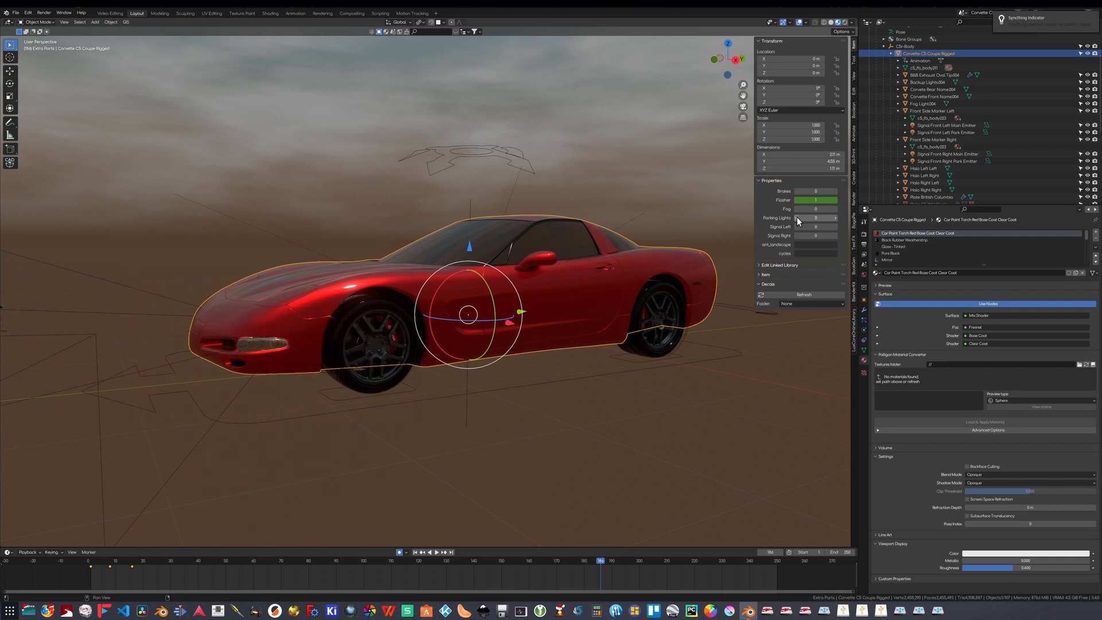
left_click(835, 227)
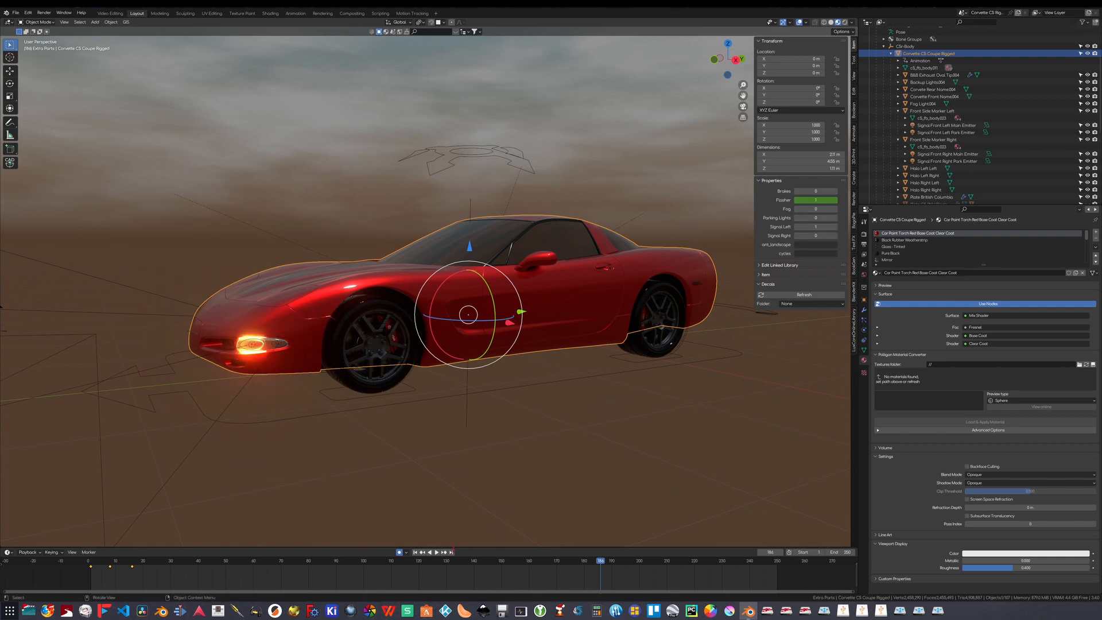
Play the animation to check the front left signal, and review the Signal Front Left Park Emitter's Power driver.
left_click(437, 552)
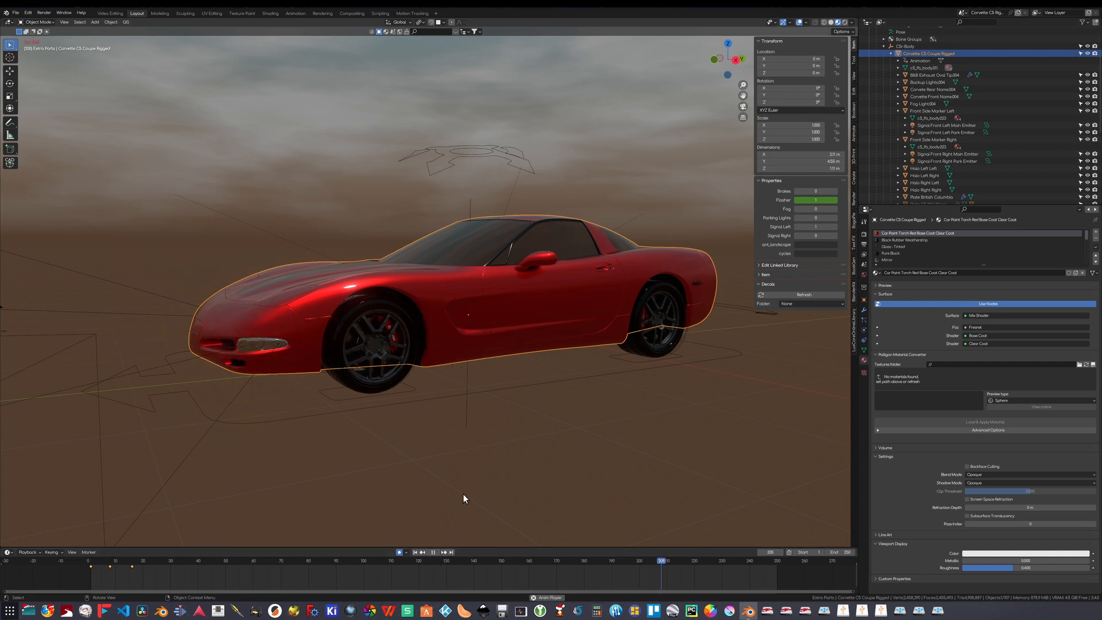
middle_click_drag(474, 446, 595, 443)
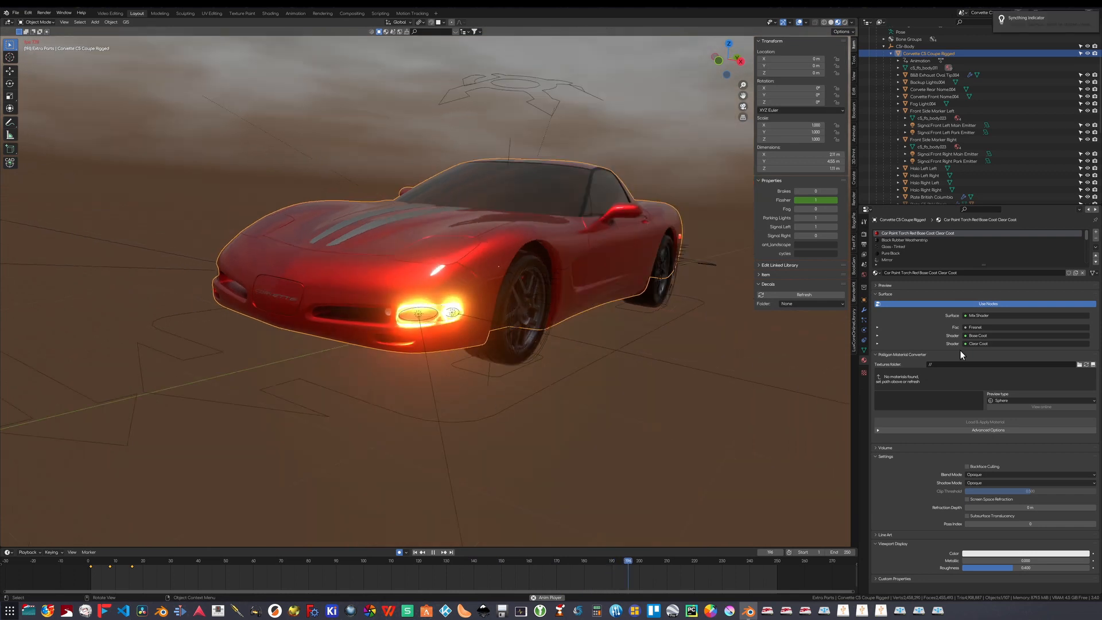
left_click(951, 124)
left_click(949, 133)
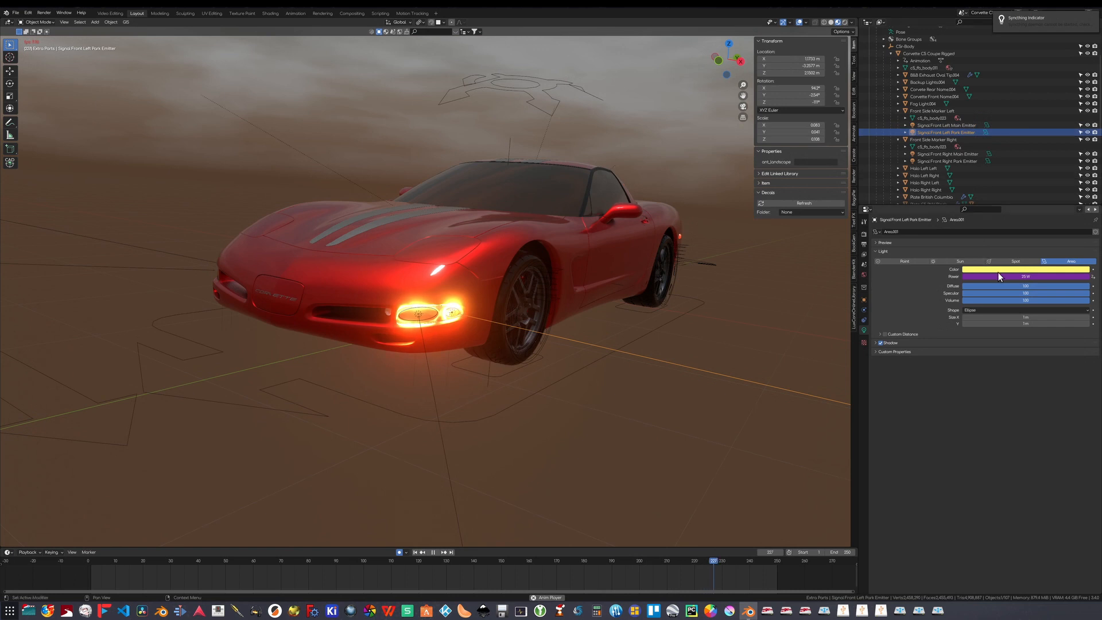
right_click(964, 276)
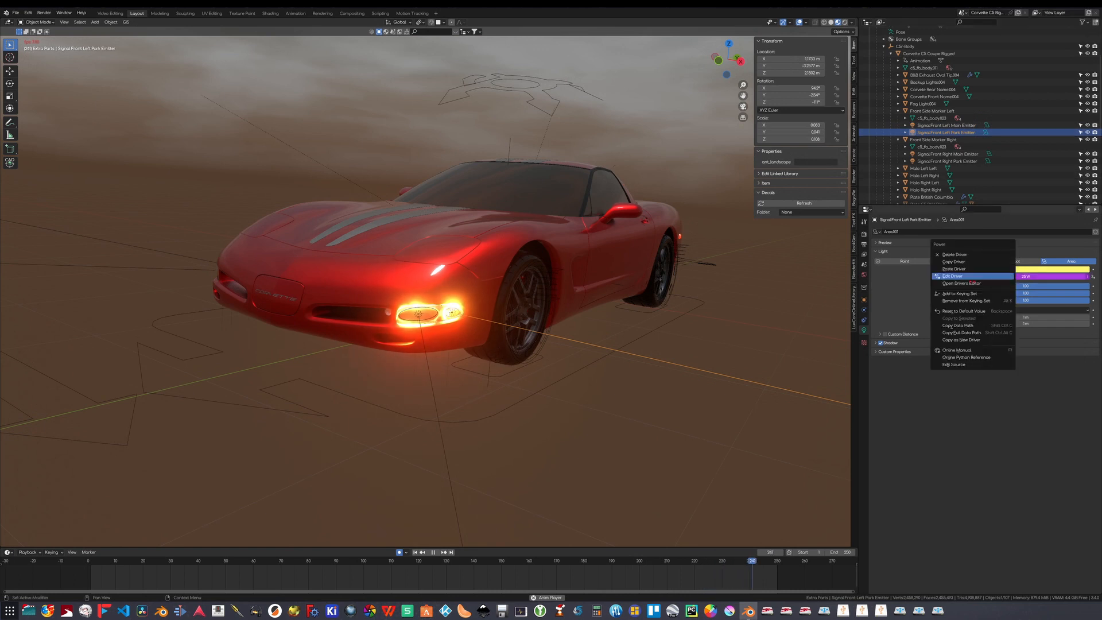
left_click(964, 276)
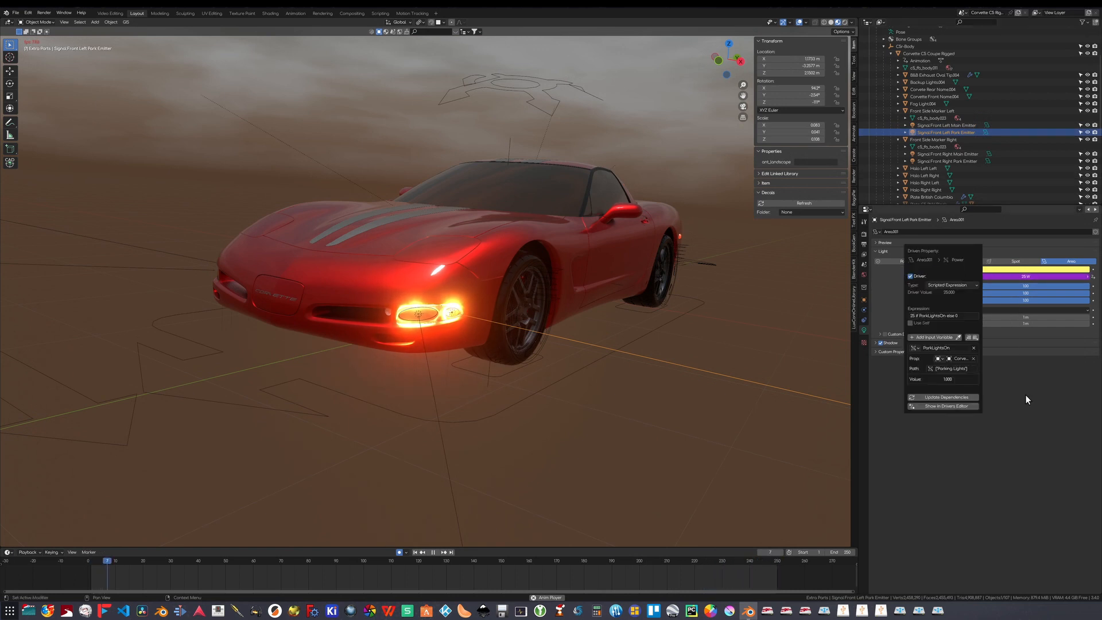
In the Signal Front Left Main Emitter's Power driver, set the final else value of the expression to 5.
left_click(934, 126)
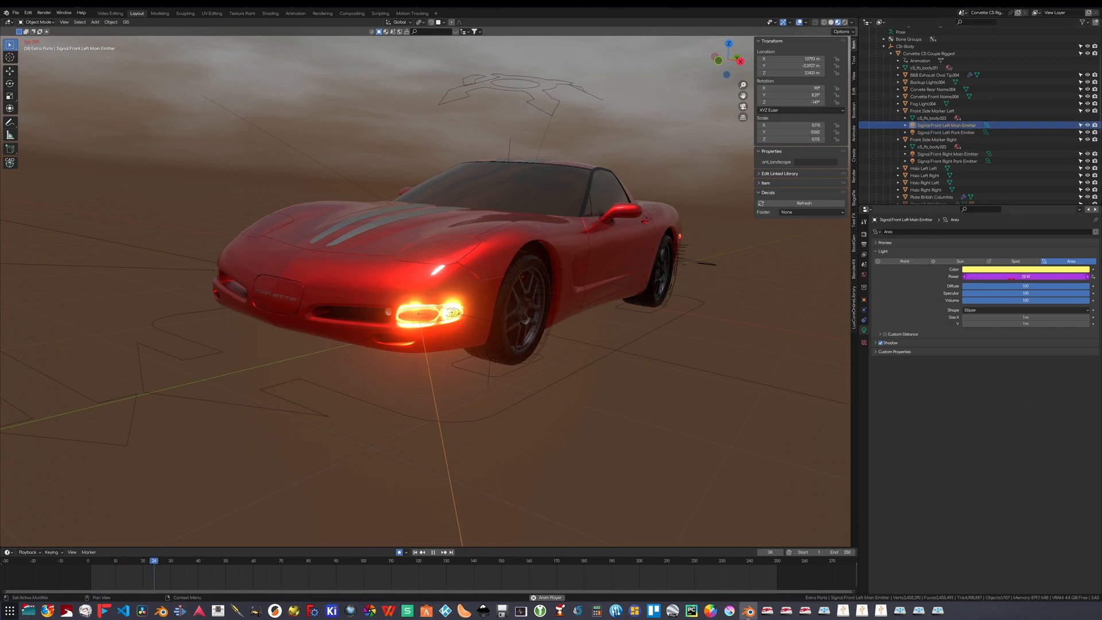
right_click(964, 276)
left_click(976, 276)
double_click(934, 316)
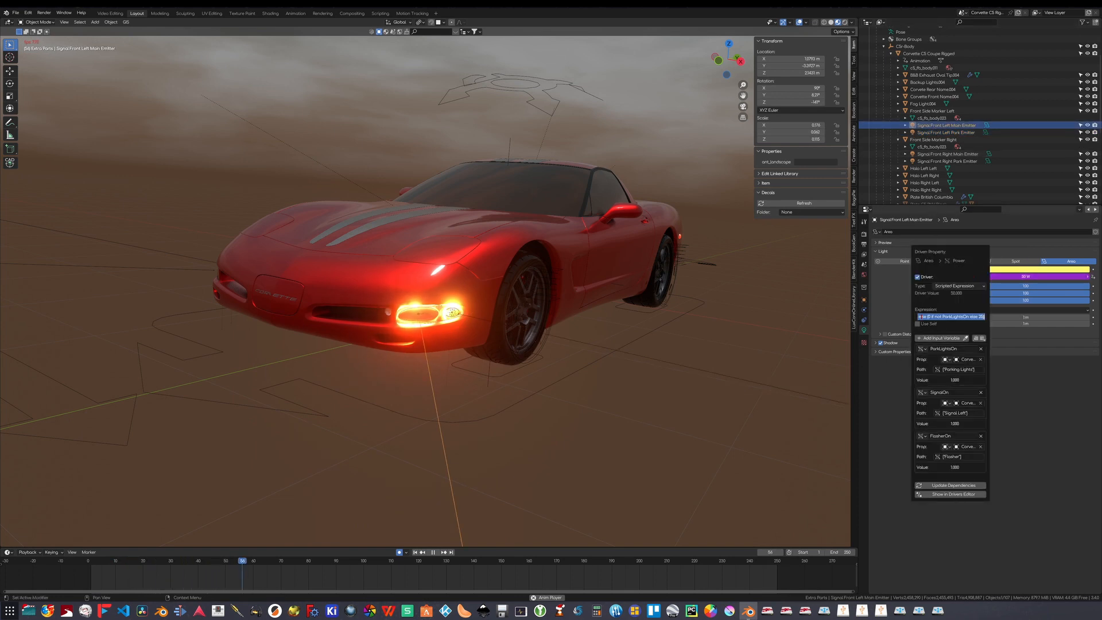
left_click(981, 316)
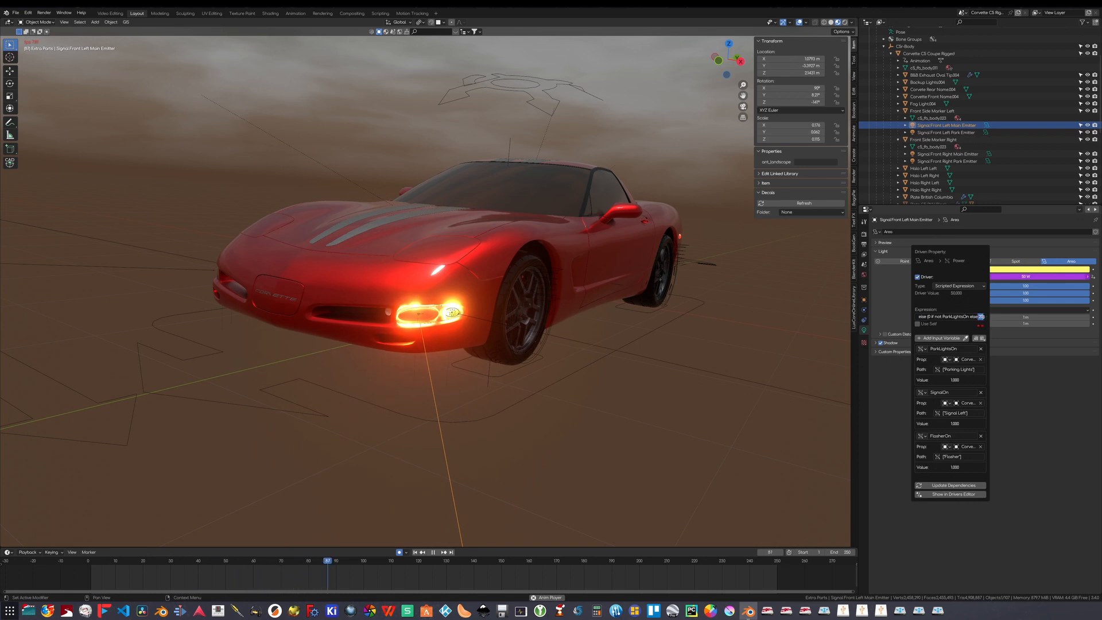
key("BackSpace")
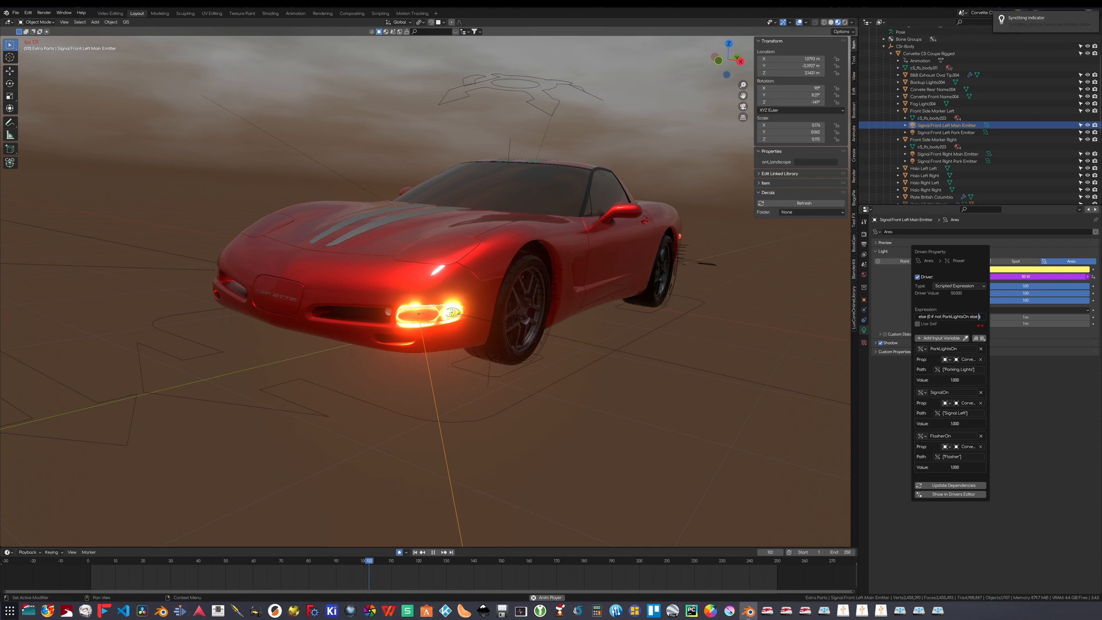
key("Return")
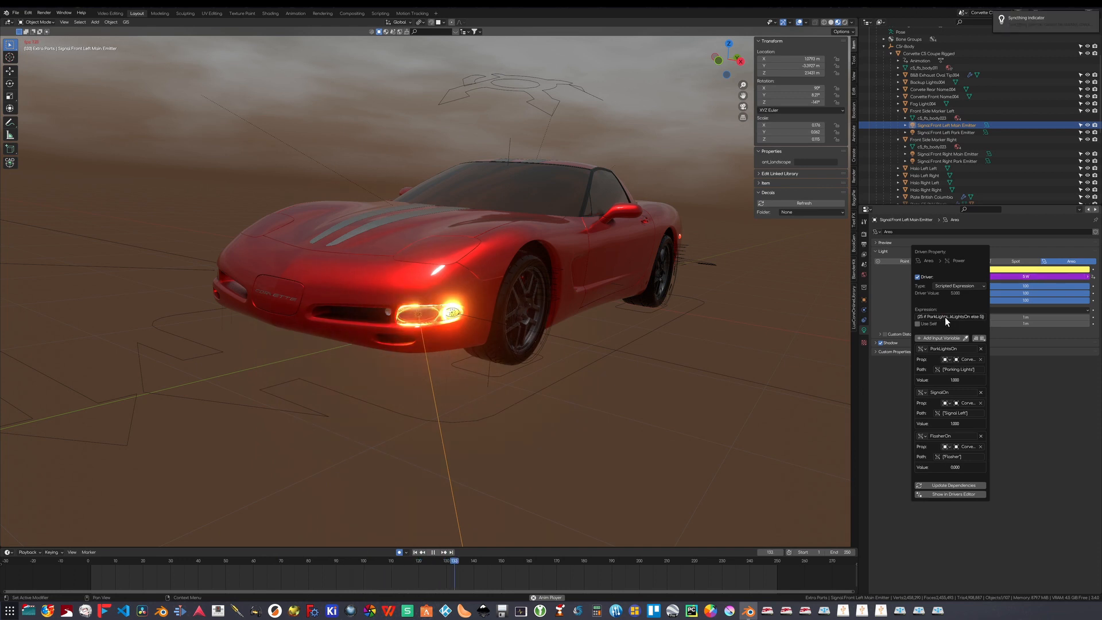
Set the leading value before if ParkLightsOn in the driver expression to 5 and close the driver editor.
left_click(947, 318)
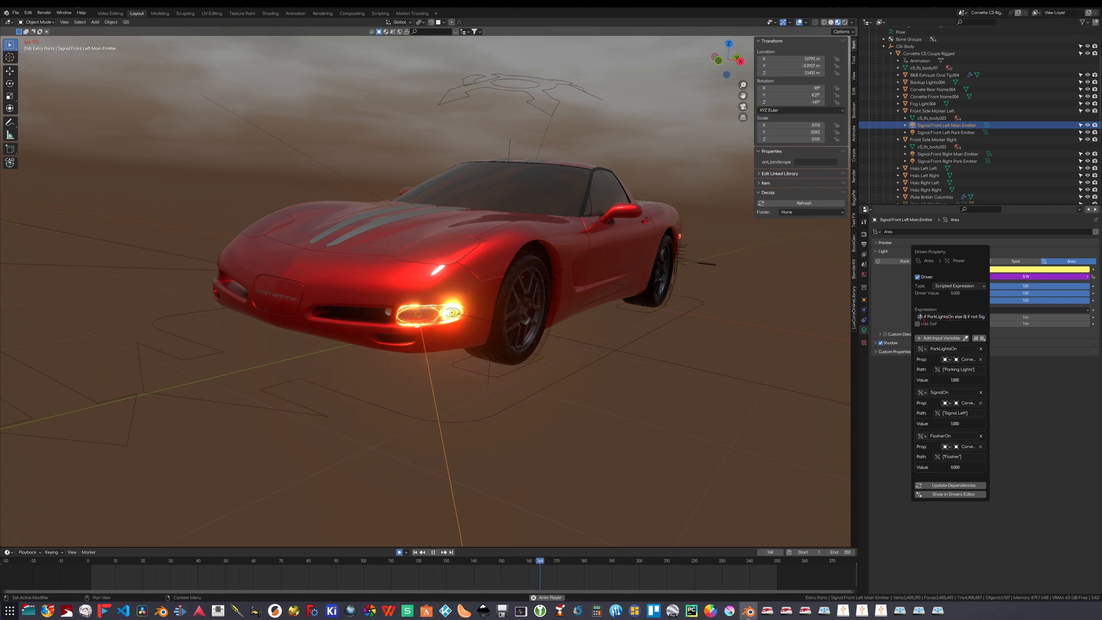
double_click(920, 316)
type("5")
key("Return")
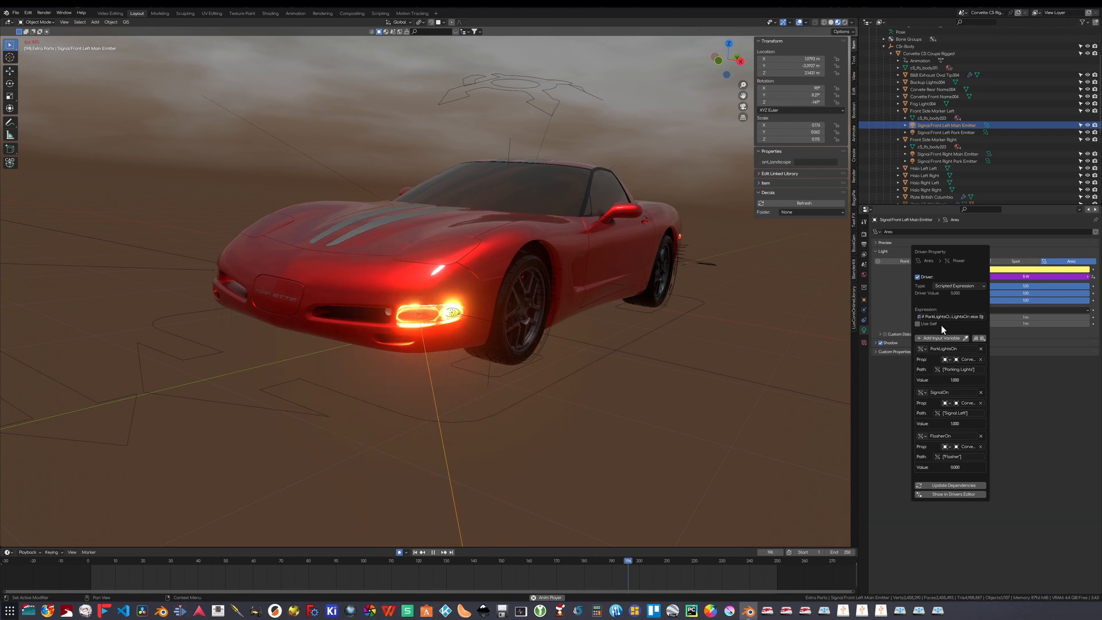
key("Escape")
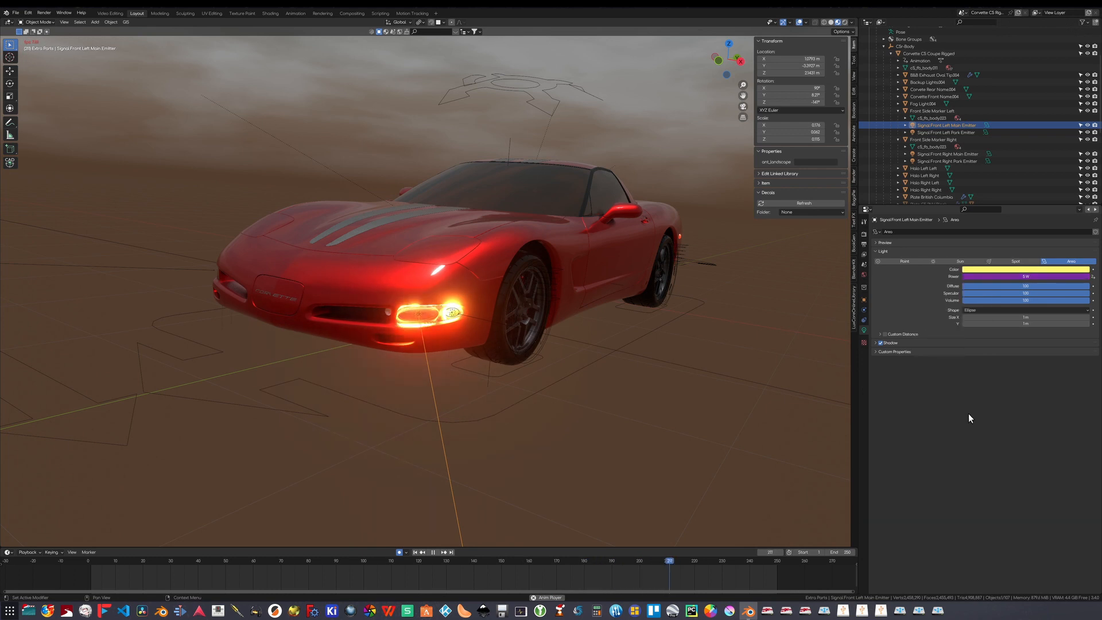
Change the Signal Front Left Park Emitter's Power driver expression to 5 if ParkLightsOn else 0.
left_click(452, 311)
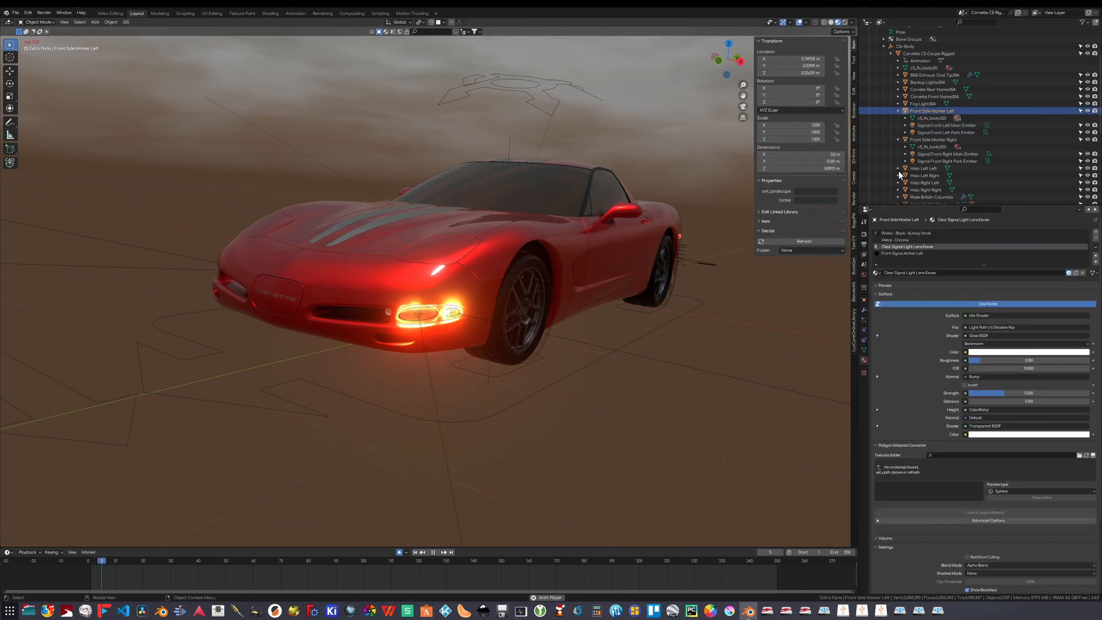
left_click(932, 131)
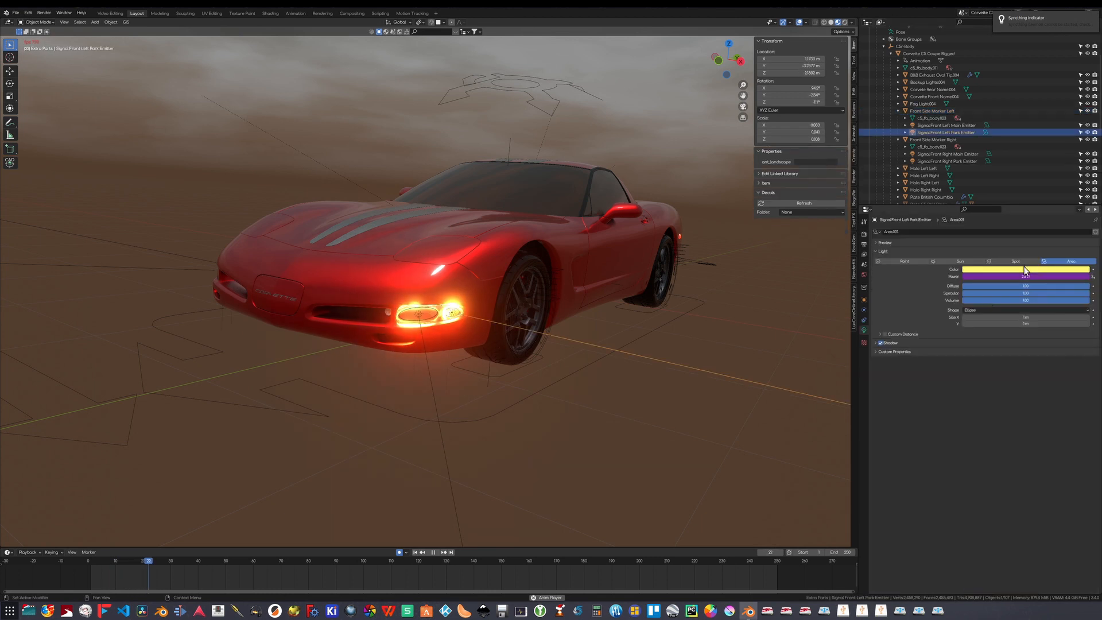
right_click(1016, 277)
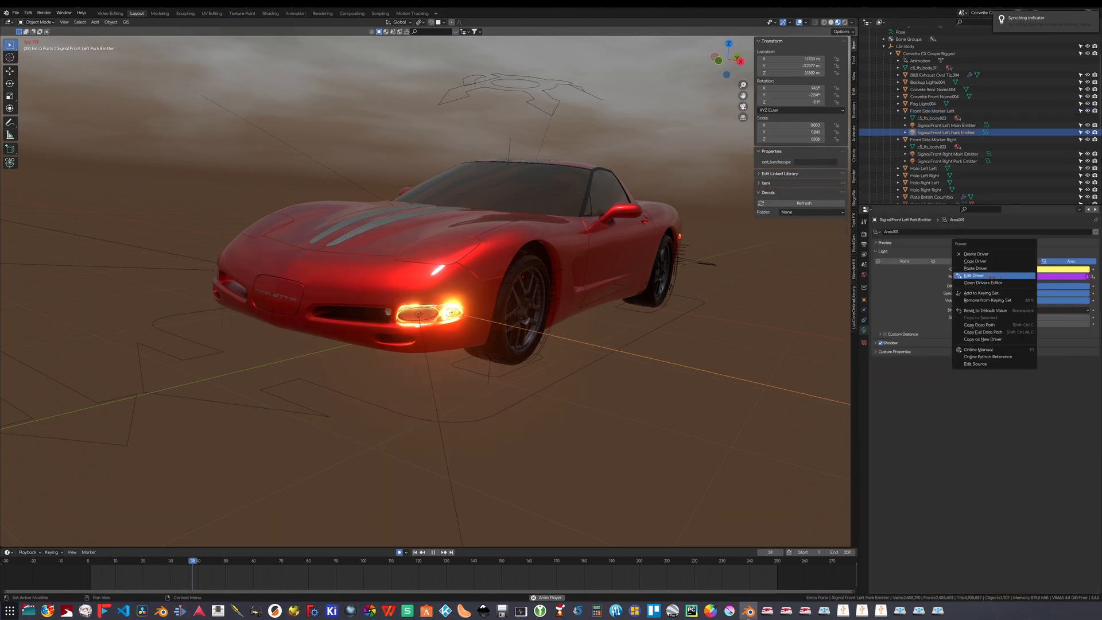
left_click(986, 276)
left_click(933, 316)
left_click(936, 316)
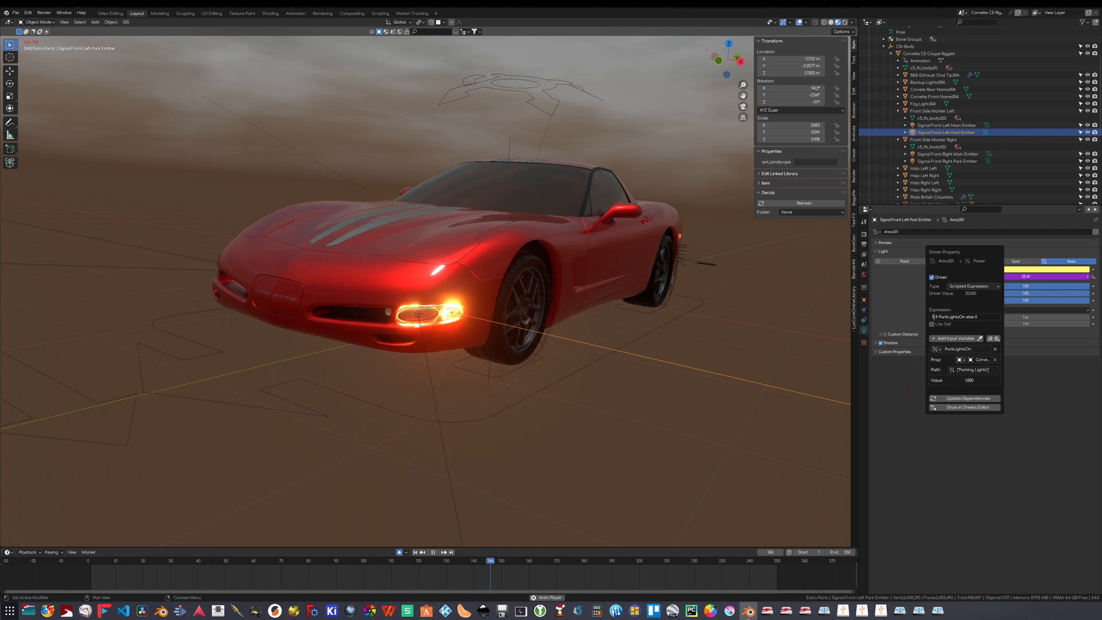
left_click(697, 405)
left_click(612, 397)
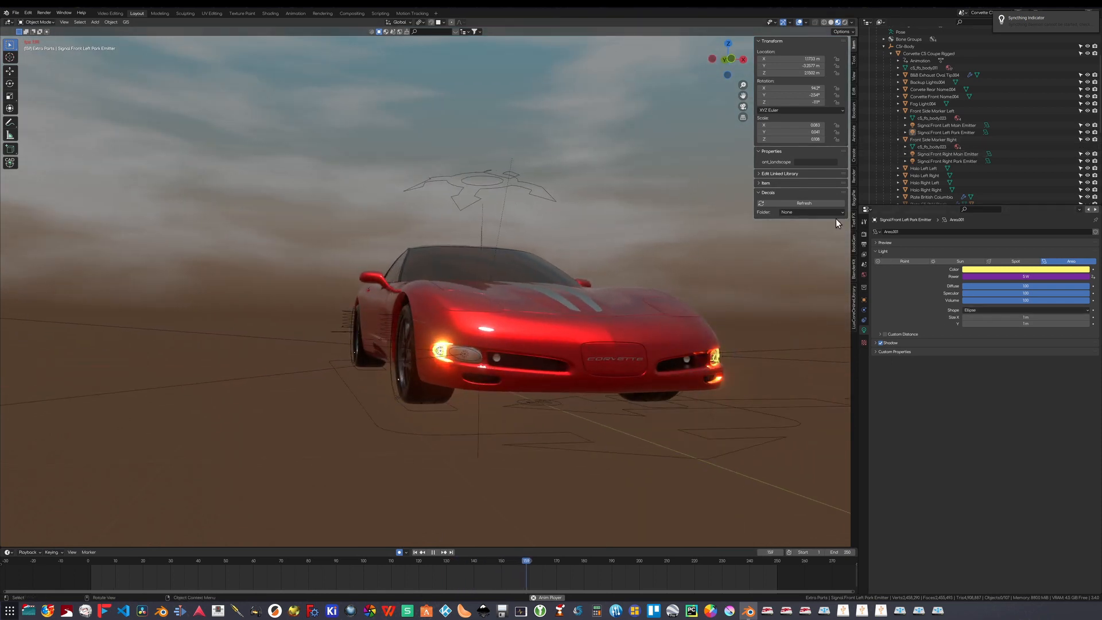
Copy the Power driver of the Signal Front Left Main Emitter onto the Power of the Signal Front Right Main Emitter.
left_click(934, 125)
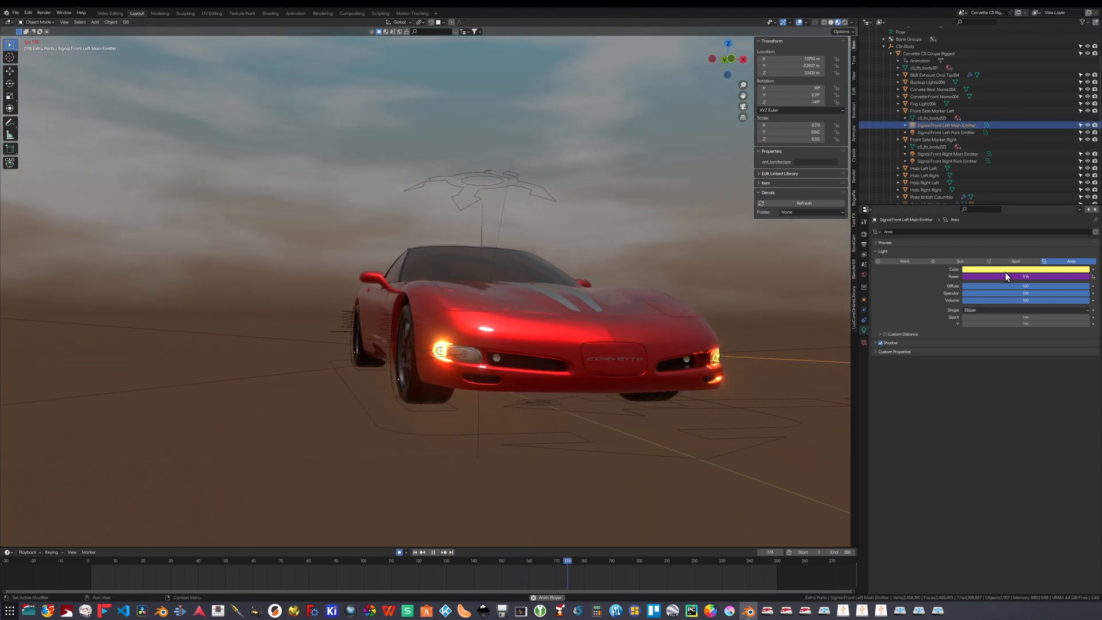
right_click(967, 276)
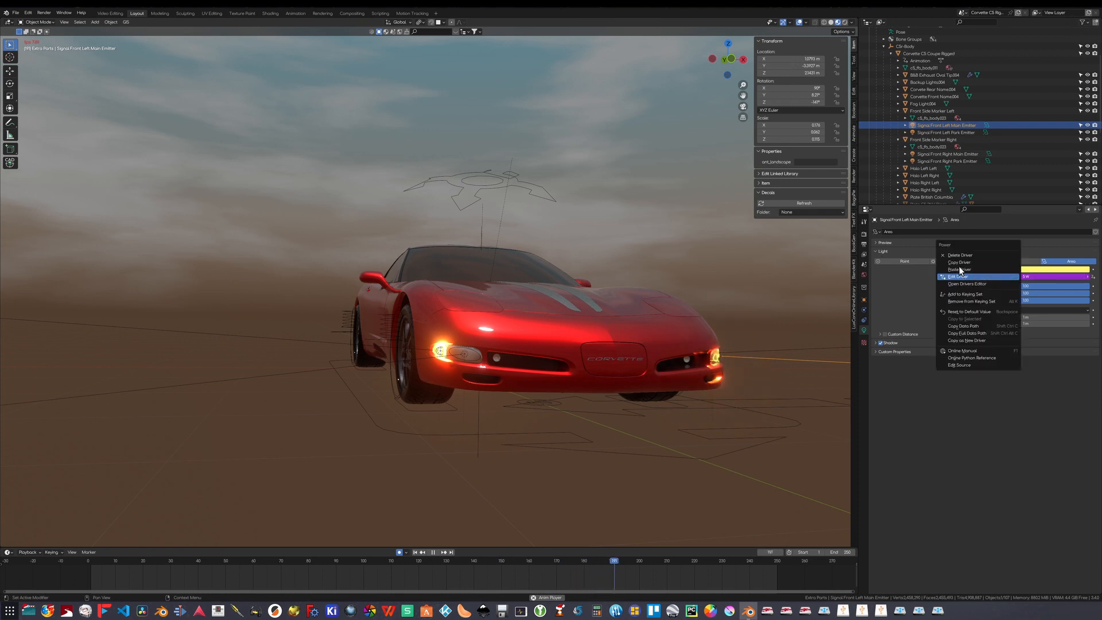
left_click(959, 264)
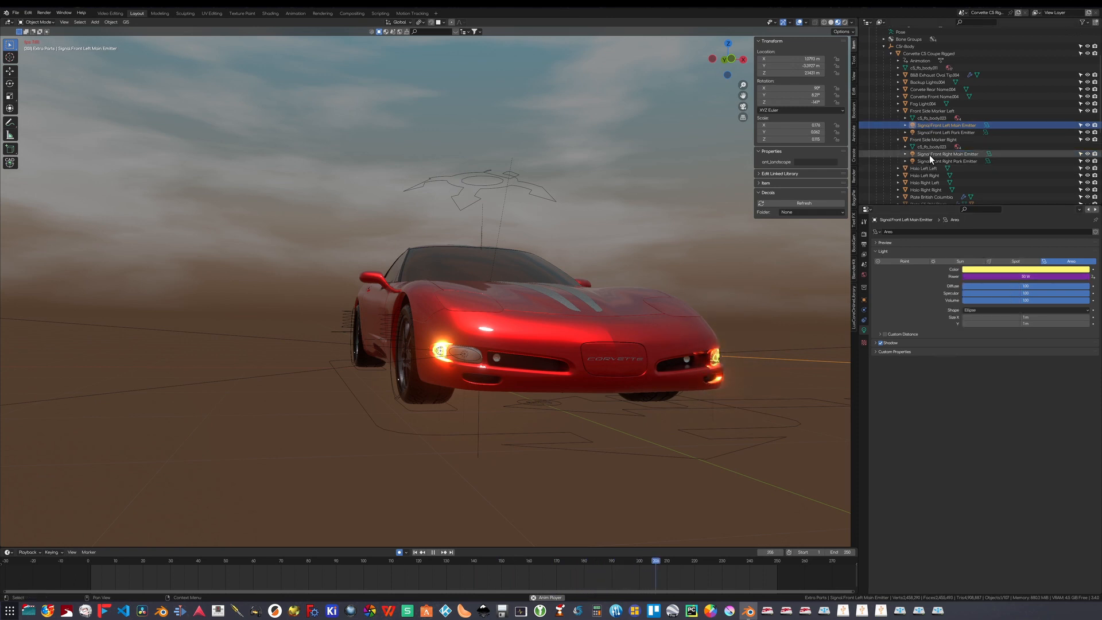
left_click(929, 155)
right_click(976, 276)
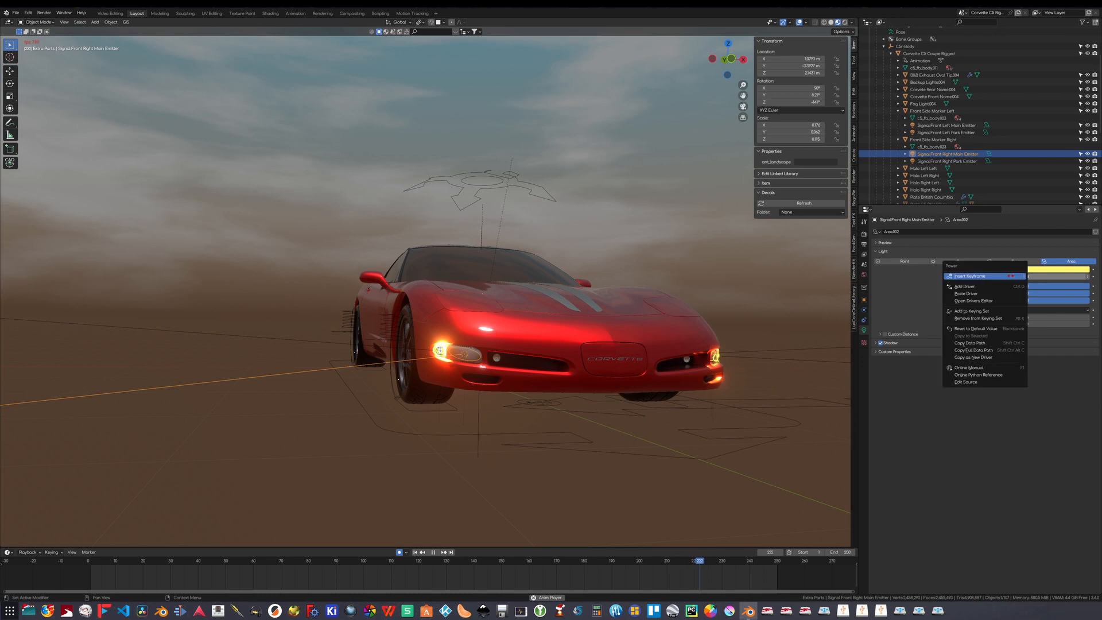
left_click(976, 293)
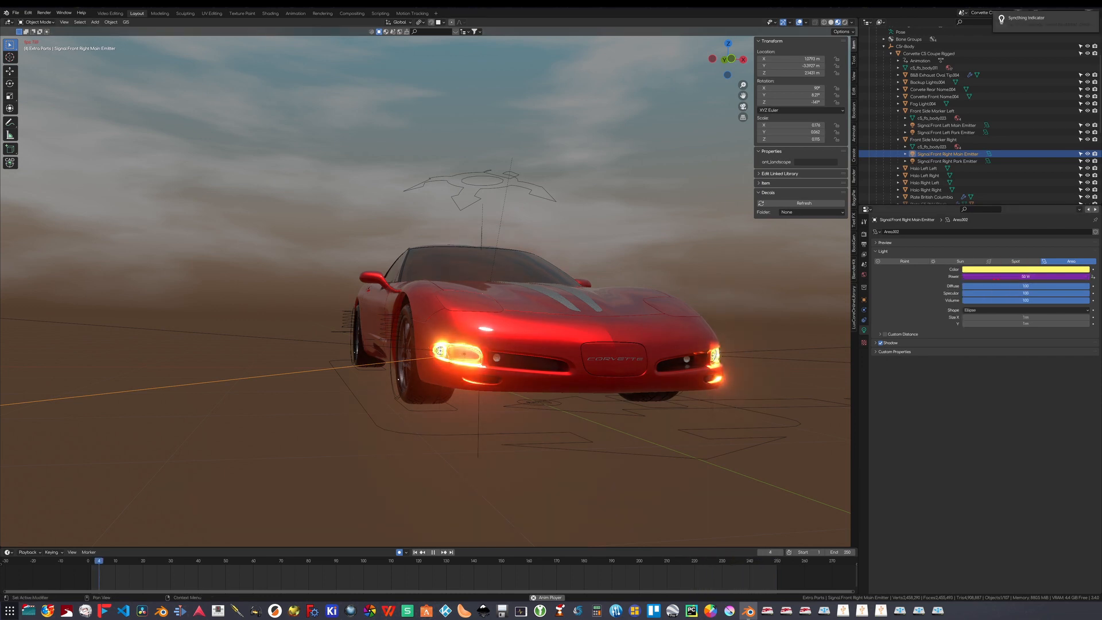
In the Signal Front Right Main Emitter's Power driver, change the SignalOn variable's path to ["Signal Right"].
right_click(964, 277)
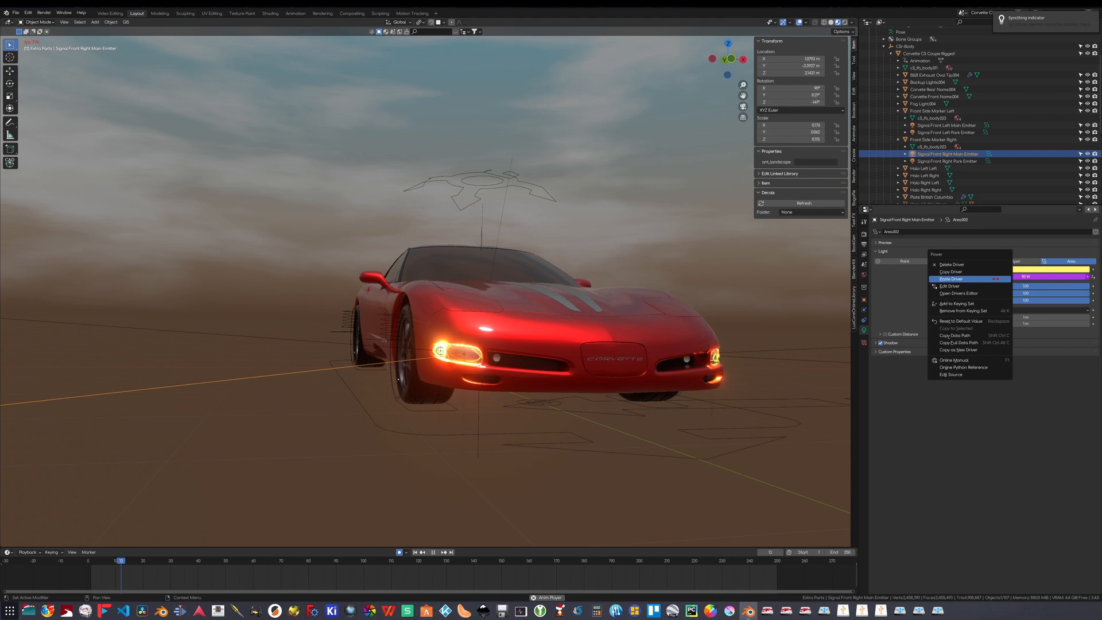
left_click(959, 287)
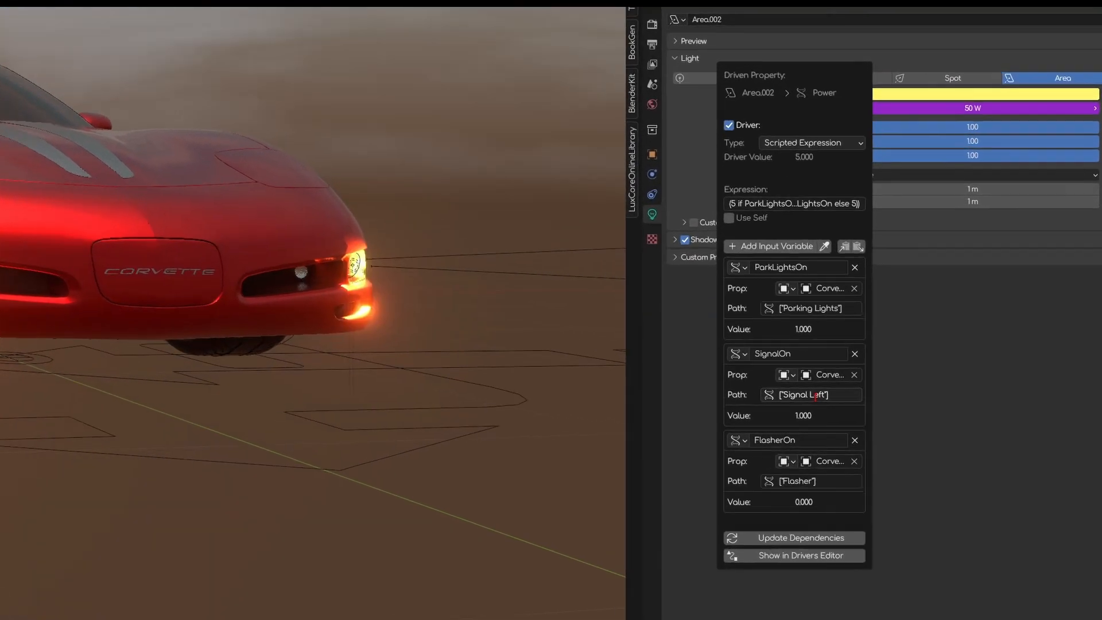
left_click(947, 420)
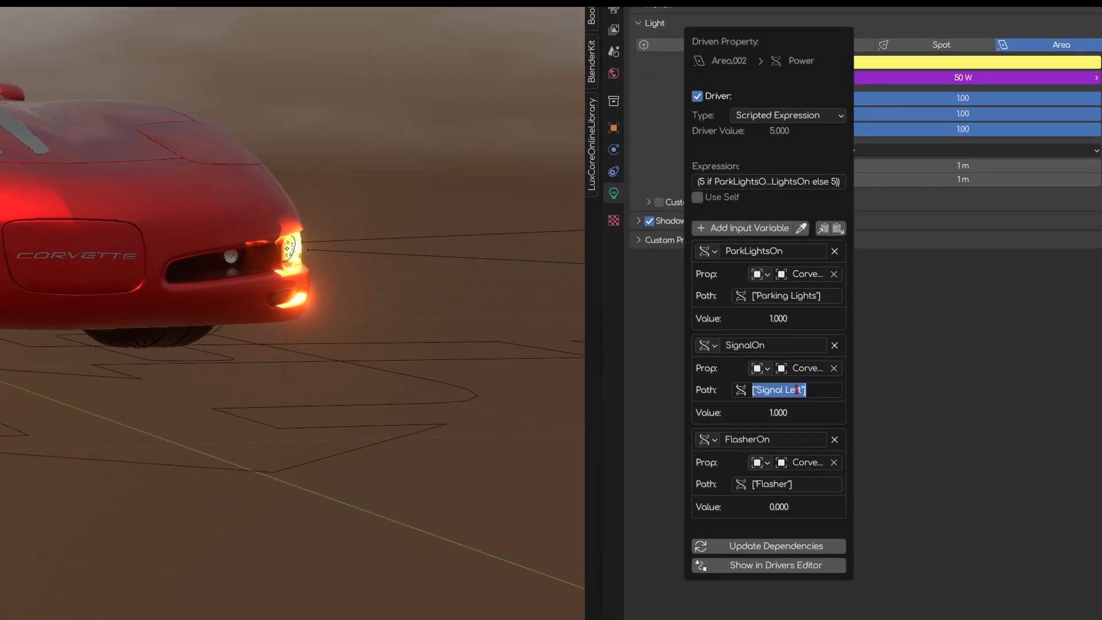
left_click(785, 390)
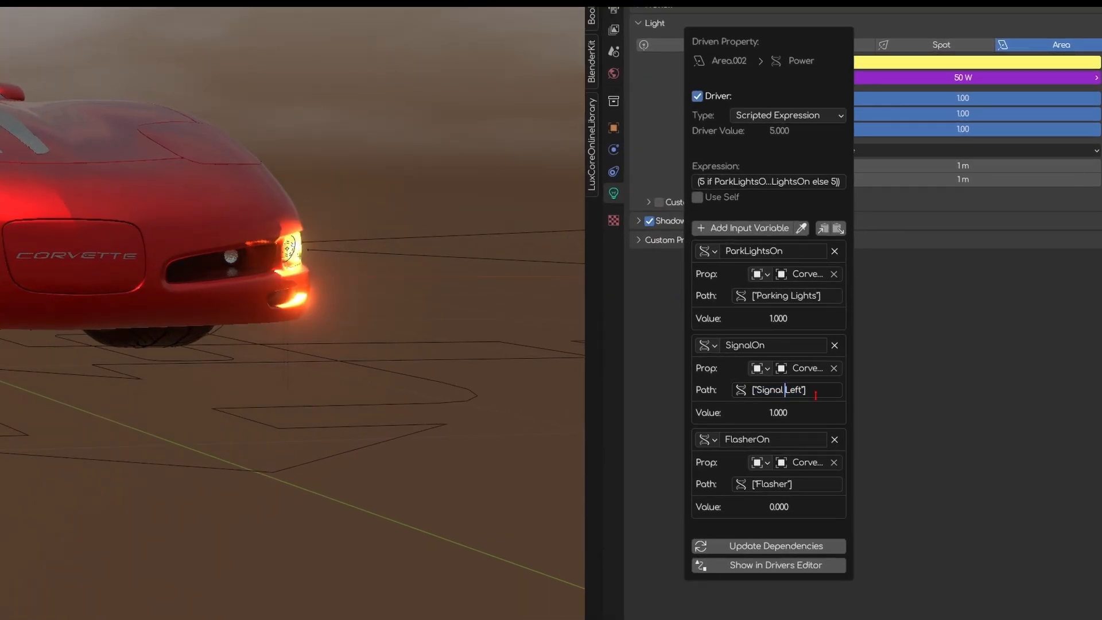
key("Delete")
key("Delete")
type("Right")
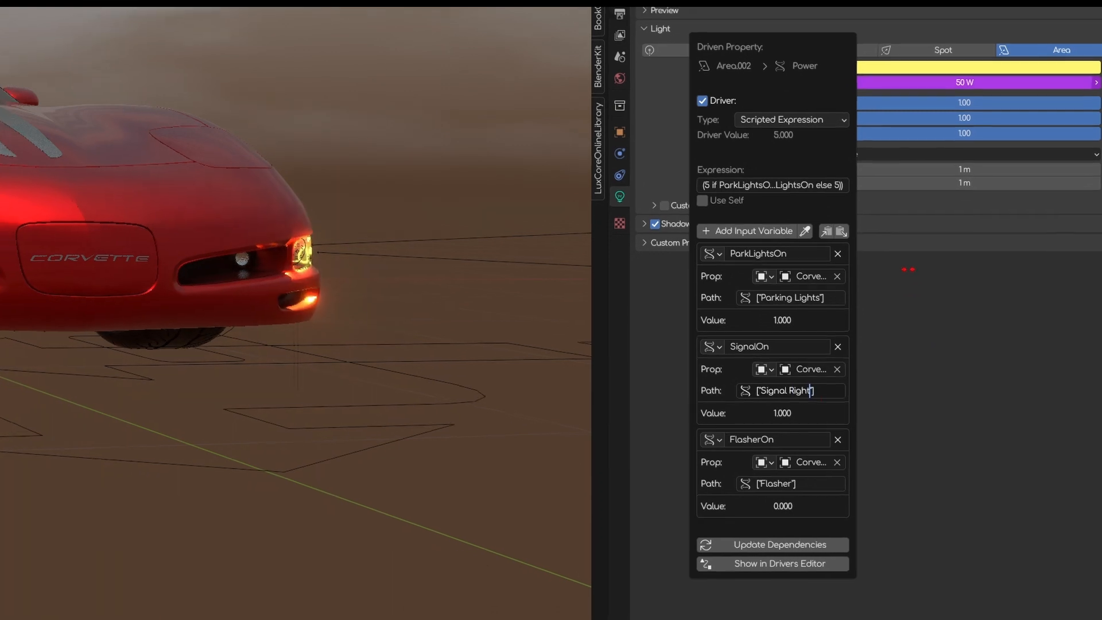
key("Return")
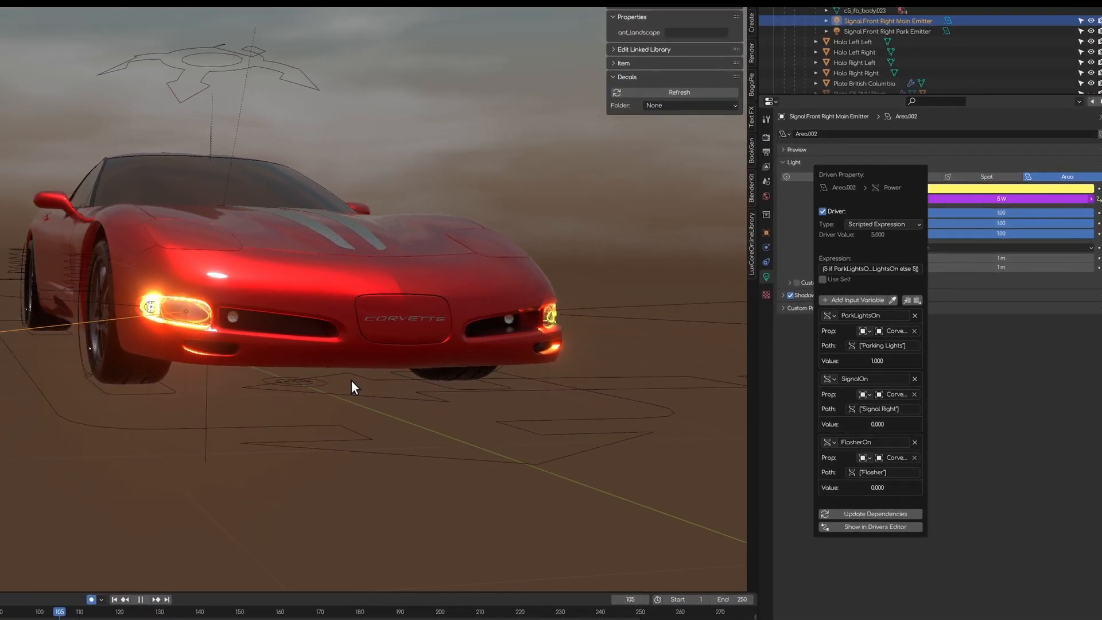
Check the front lights head-on, select the car body, and set Signal Left to 0 and Signal Right to 1.
middle_click_drag(352, 380, 521, 374)
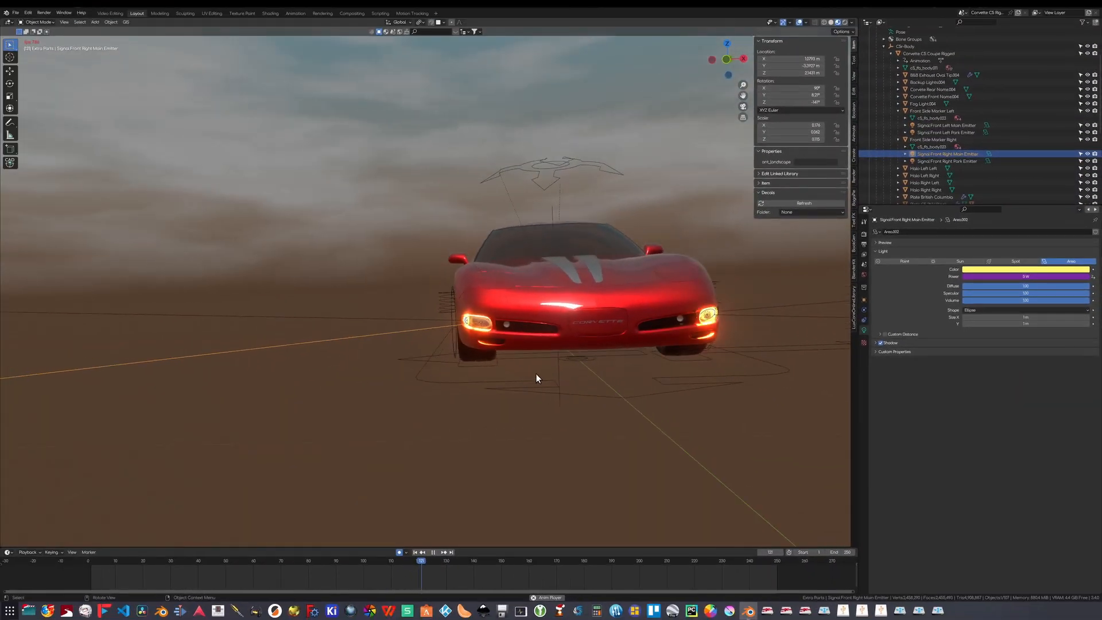
scroll(595, 372, "up", 2)
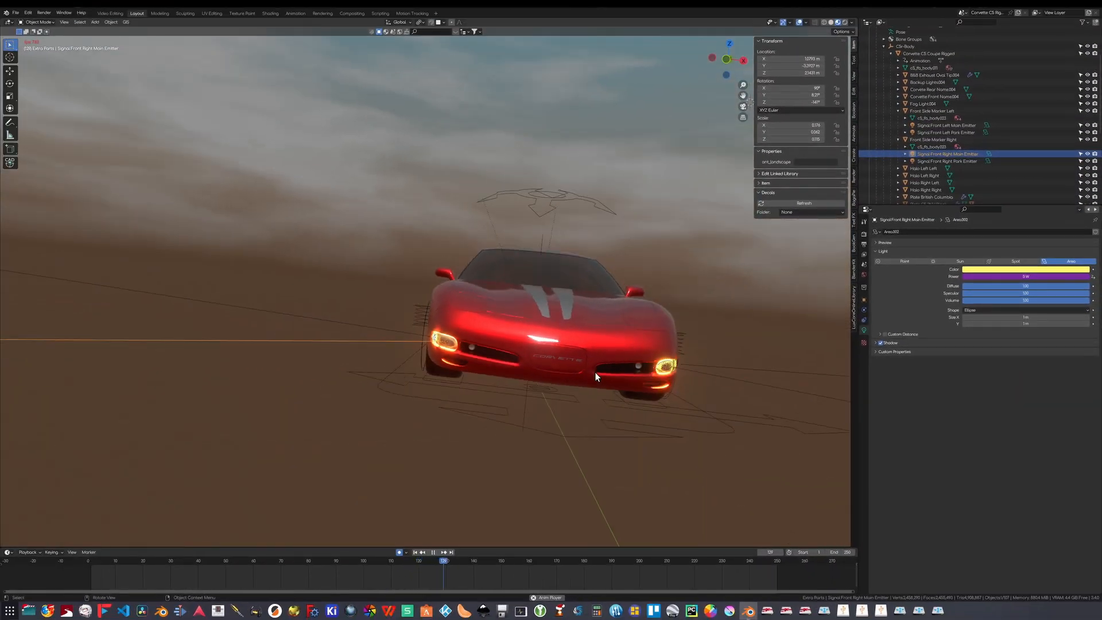
middle_click_drag(571, 395, 568, 394)
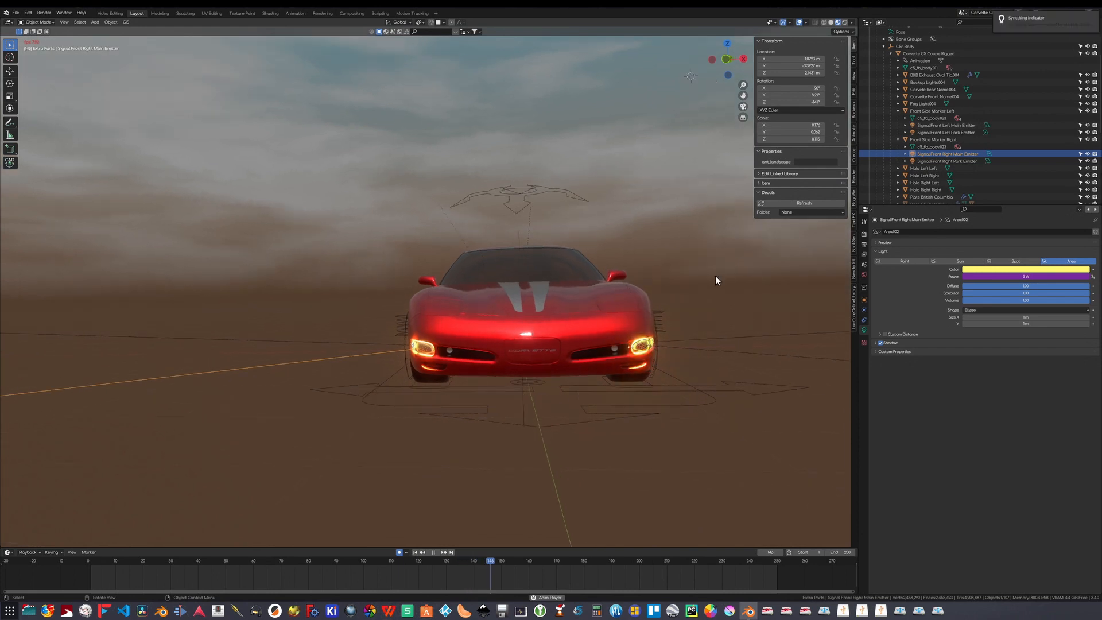
left_click(570, 327)
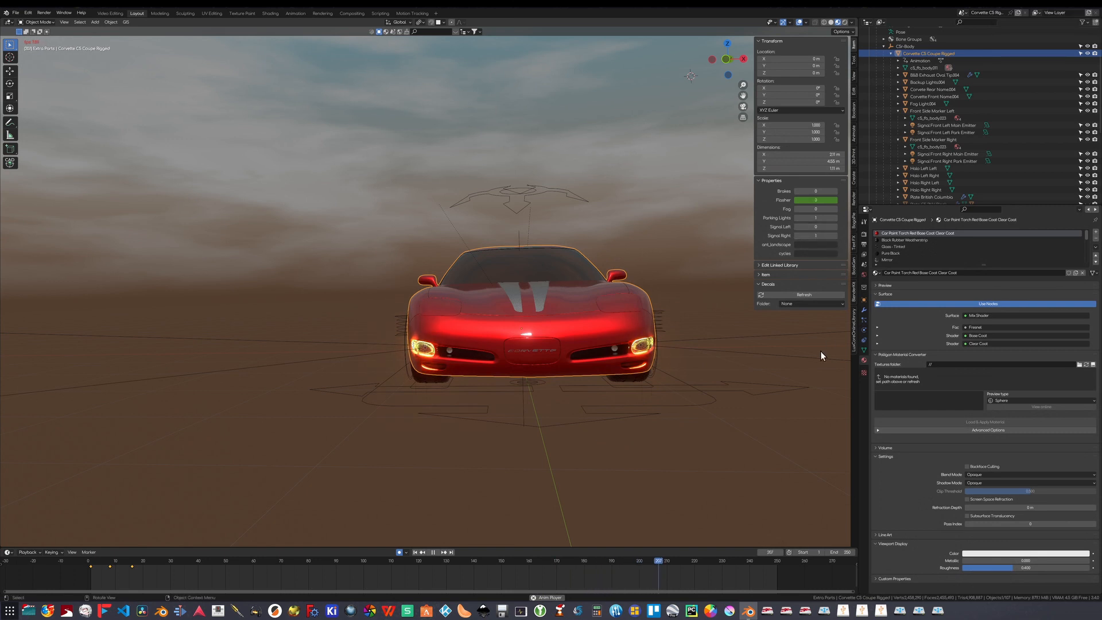
Test the Brakes property while viewing the car's rear, and return Brakes, Signal Right and Parking Lights to 0.
middle_click_drag(424, 320, 568, 290)
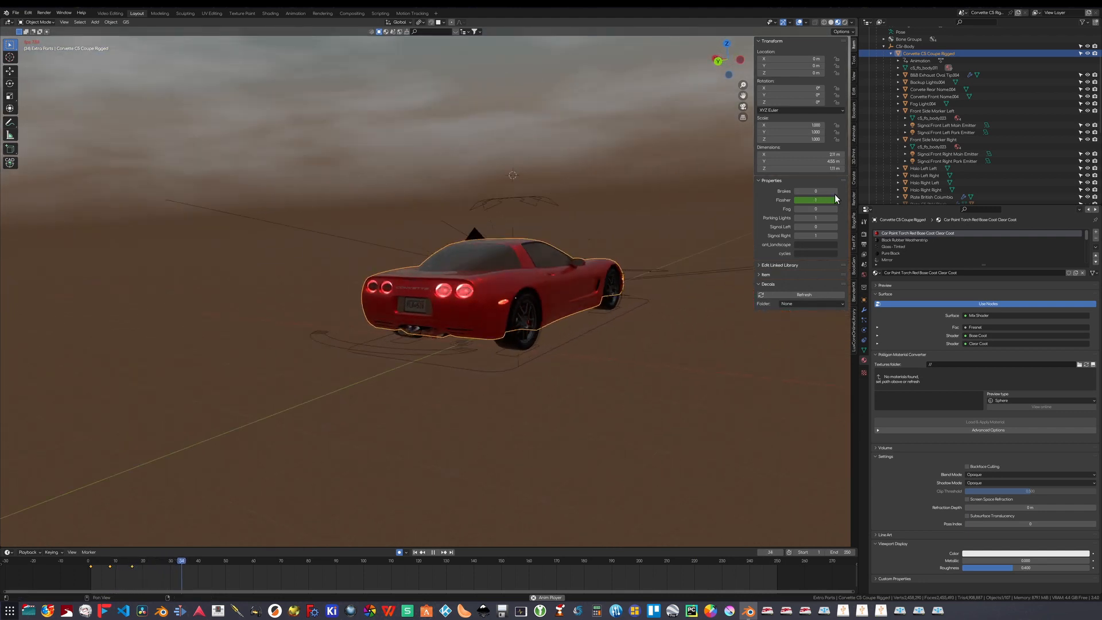
middle_click_drag(673, 310, 696, 293)
left_click(797, 192)
middle_click_drag(487, 395, 483, 403)
left_click(797, 234)
left_click(797, 218)
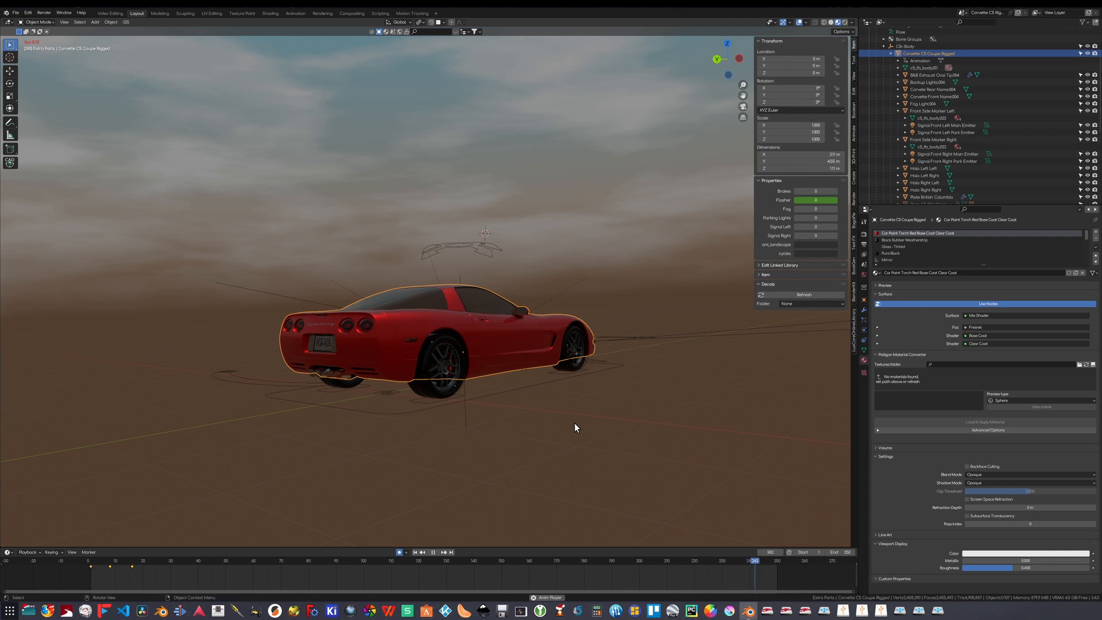
Stop the animation playback, return to frame 1 with the car body selected, and save the file.
left_click(434, 552)
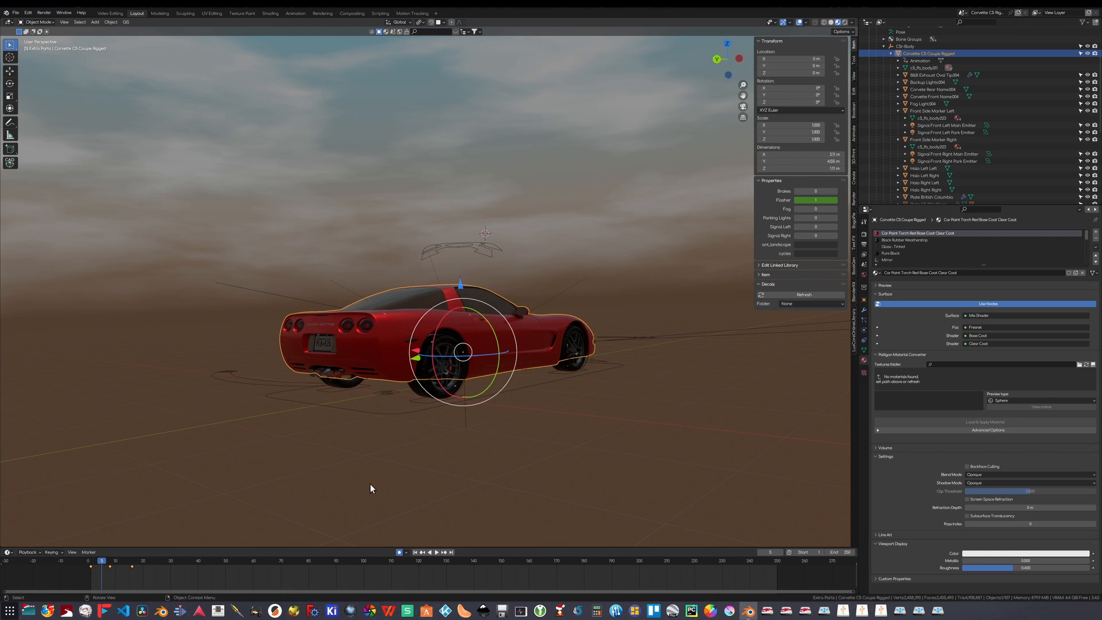
left_click(369, 481)
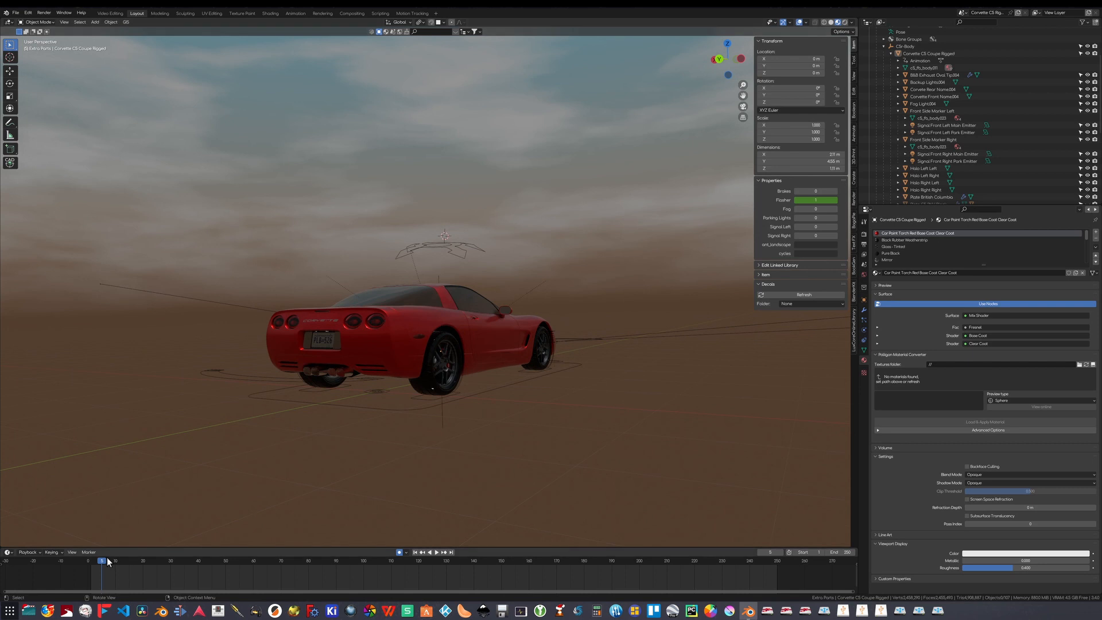
left_click(391, 332)
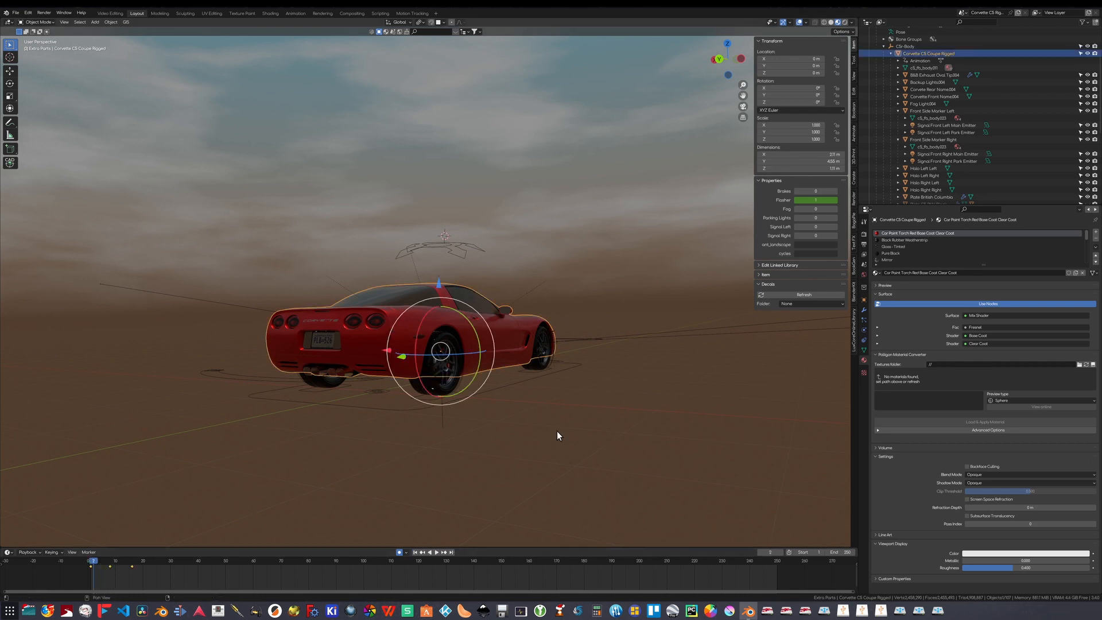
left_click(16, 13)
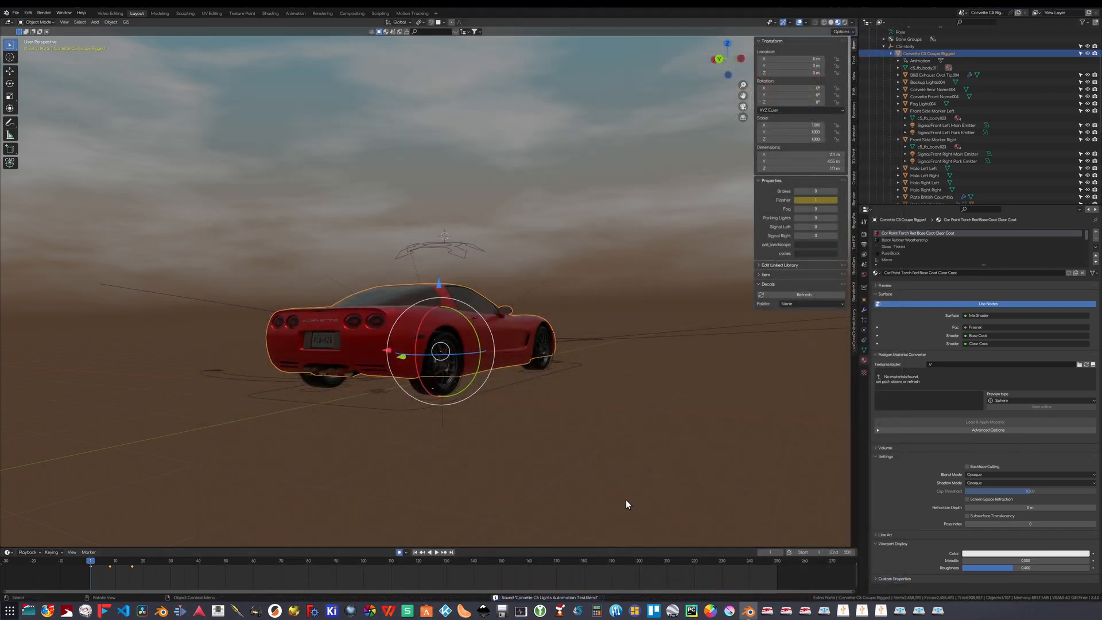
Set the car body's Signal Right property to 1 on frame 49 and keyframe it.
middle_click_drag(411, 458, 483, 393)
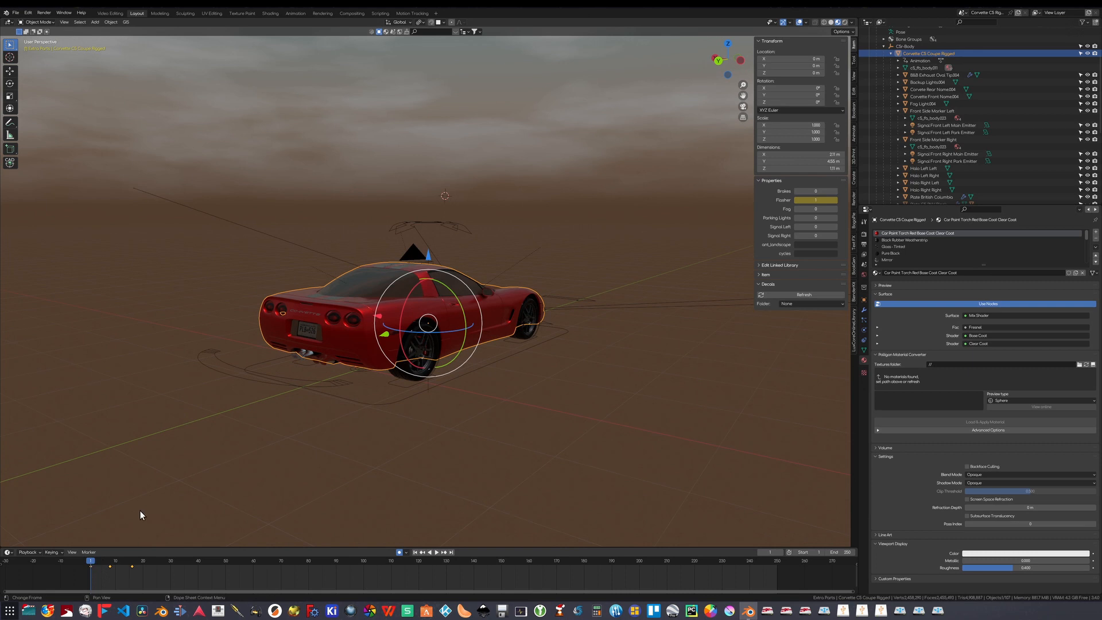
key("shift+space")
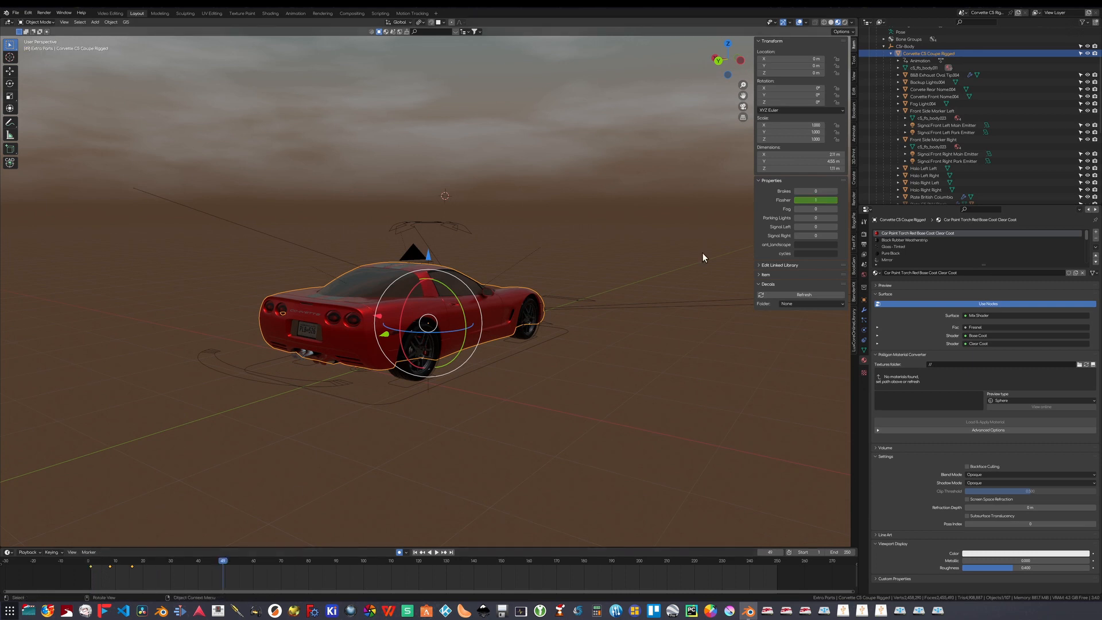
left_click(835, 237)
key("i")
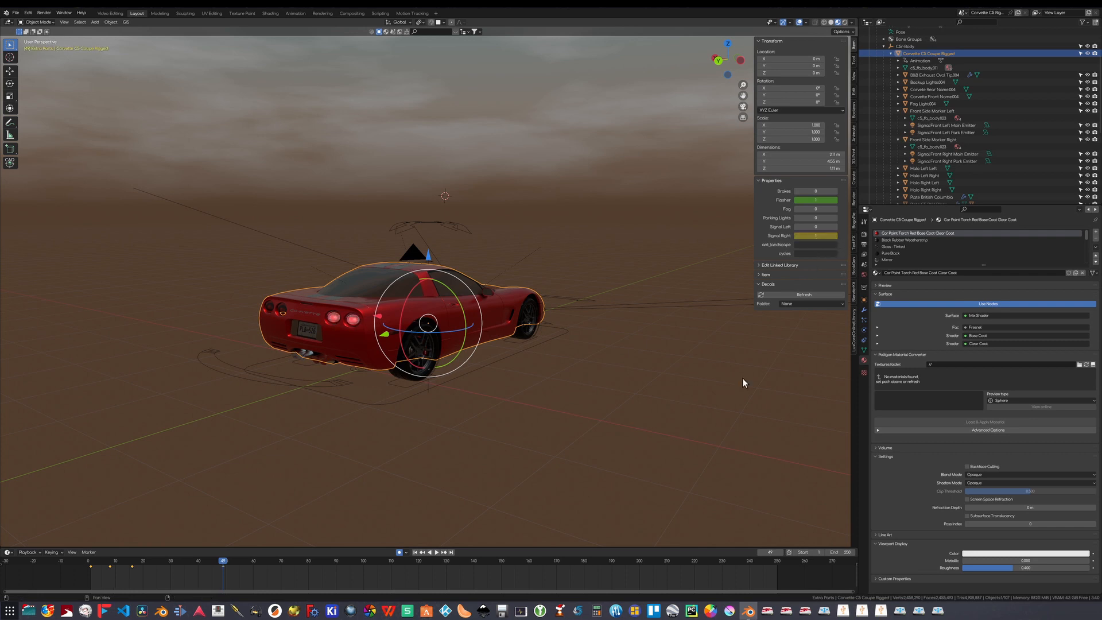
key("Left")
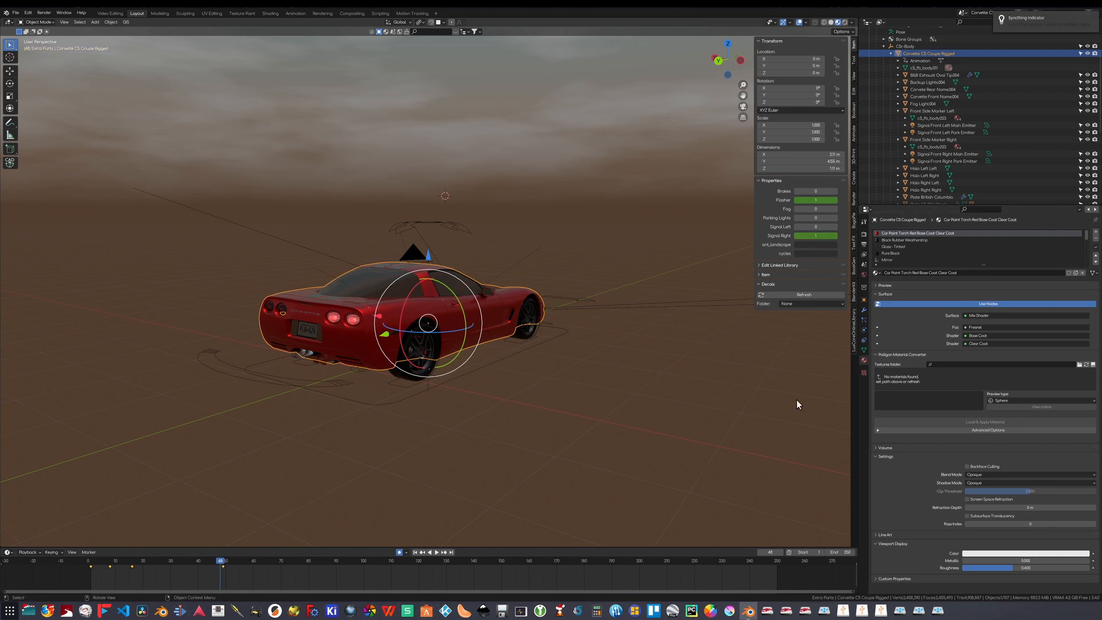
middle_click_drag(796, 399, 747, 388)
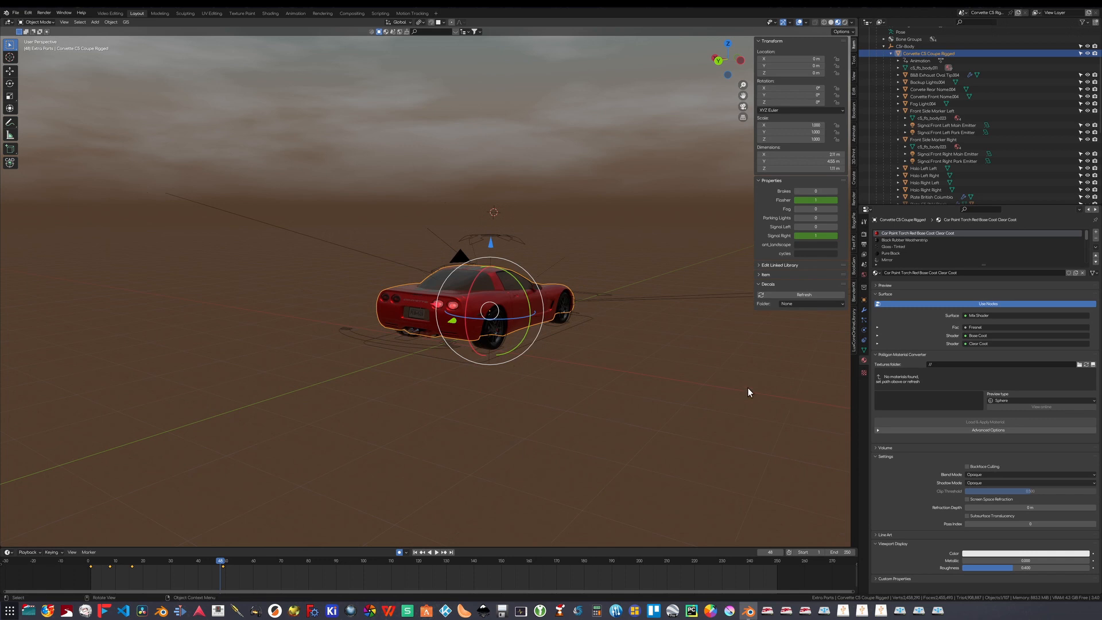
On frame 1, set Signal Right to 0 and keyframe Brakes, Fog, Parking Lights, Signal Left and Signal Right.
key("Home")
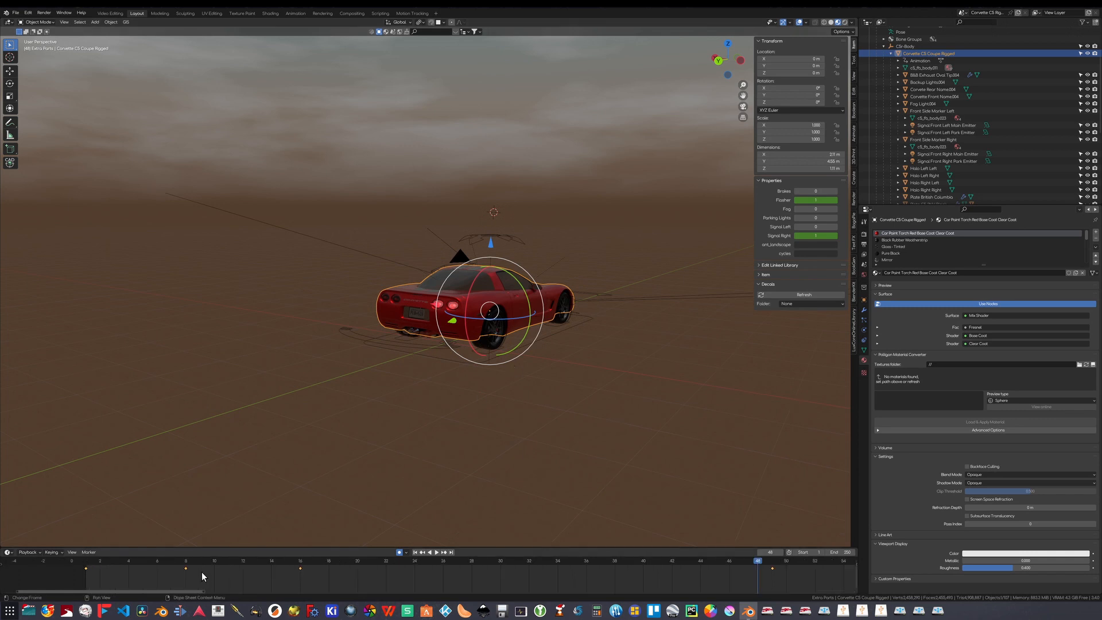
left_click(770, 553)
type("1")
key("Return")
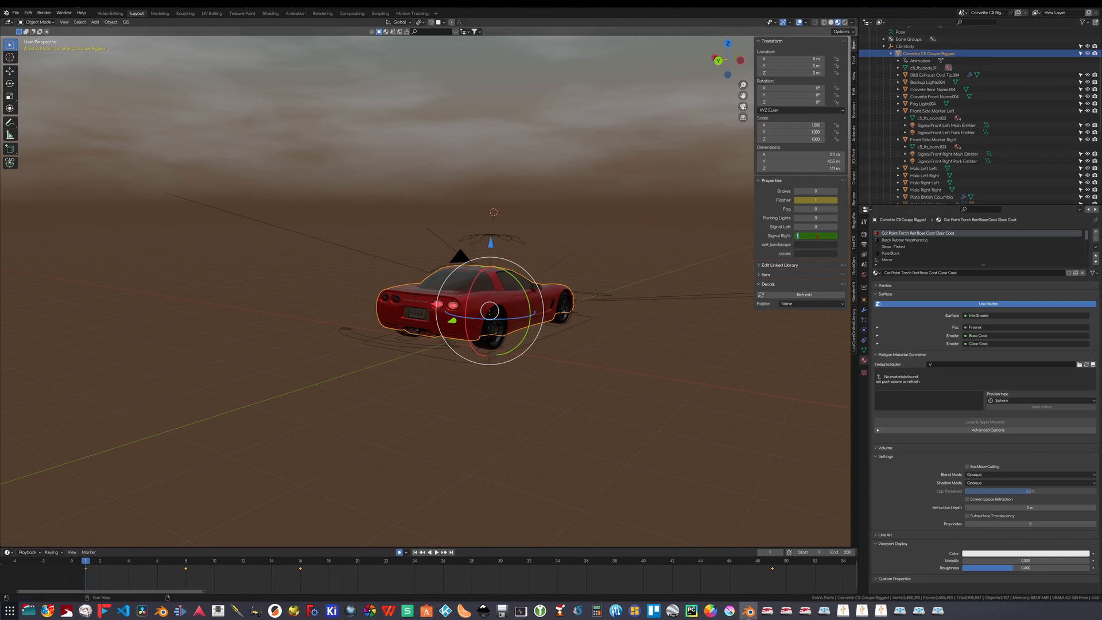
key("i")
key("i")
key("i")
key("i")
key("i")
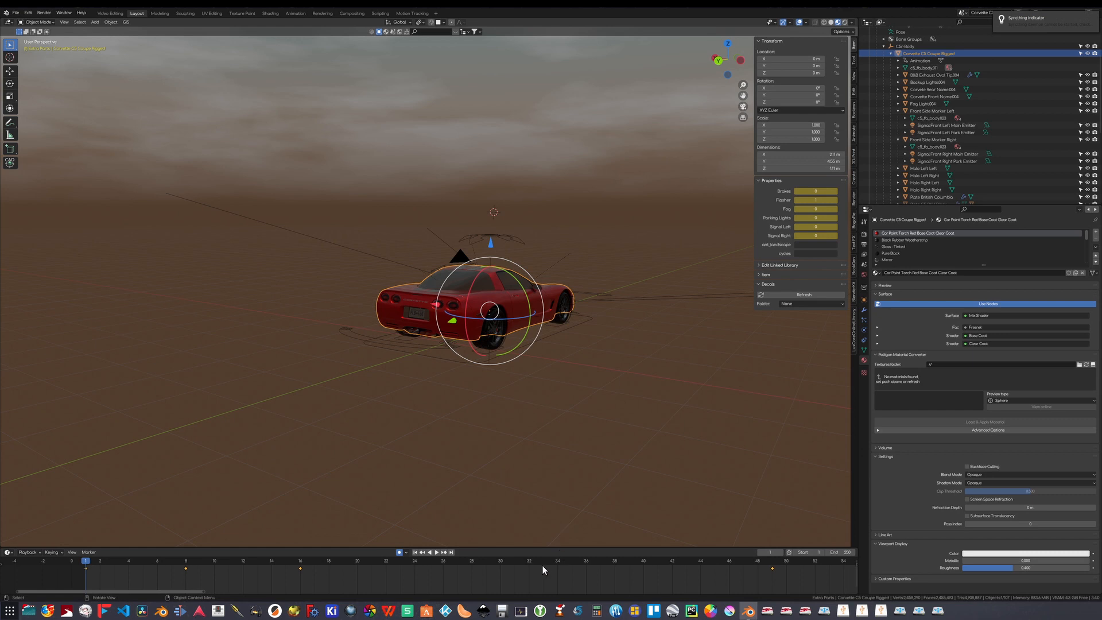
Step past the Signal Right key on frame 49 and keyframe Brakes at 1 on frame 73.
scroll(543, 577, "down", 14)
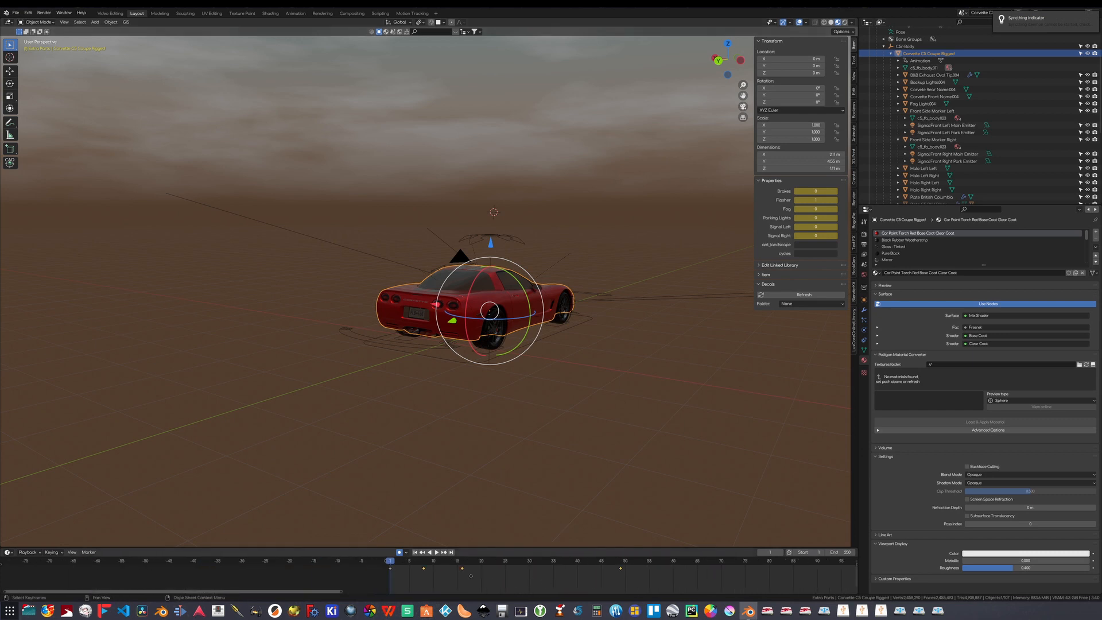
middle_click_drag(471, 575, 466, 577)
key("shift+Right")
key("shift+Right")
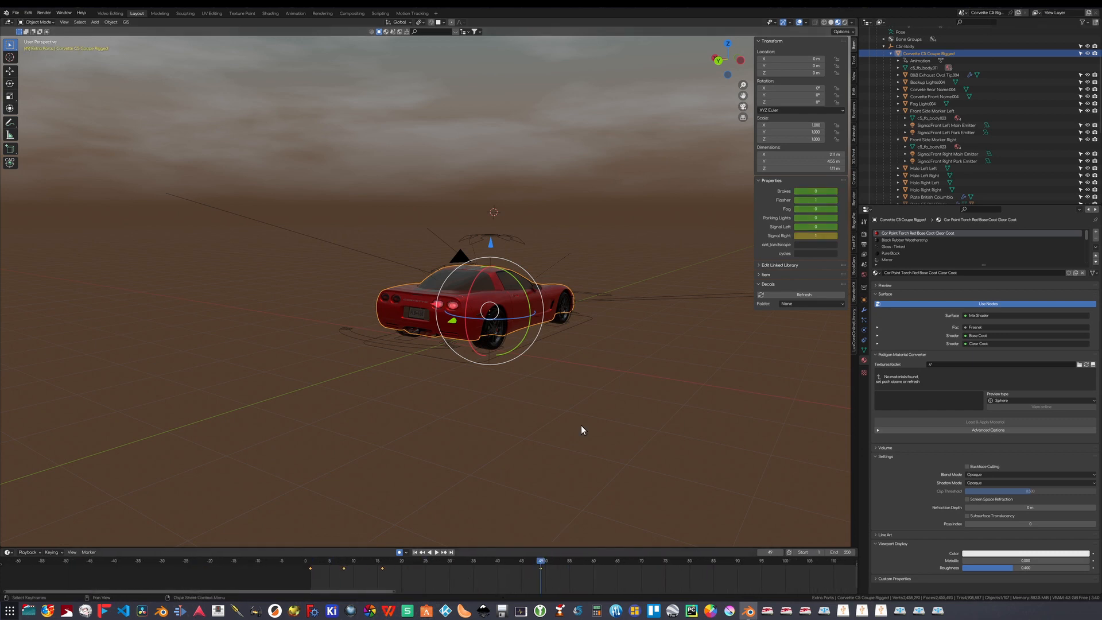
middle_click_drag(612, 370, 583, 312)
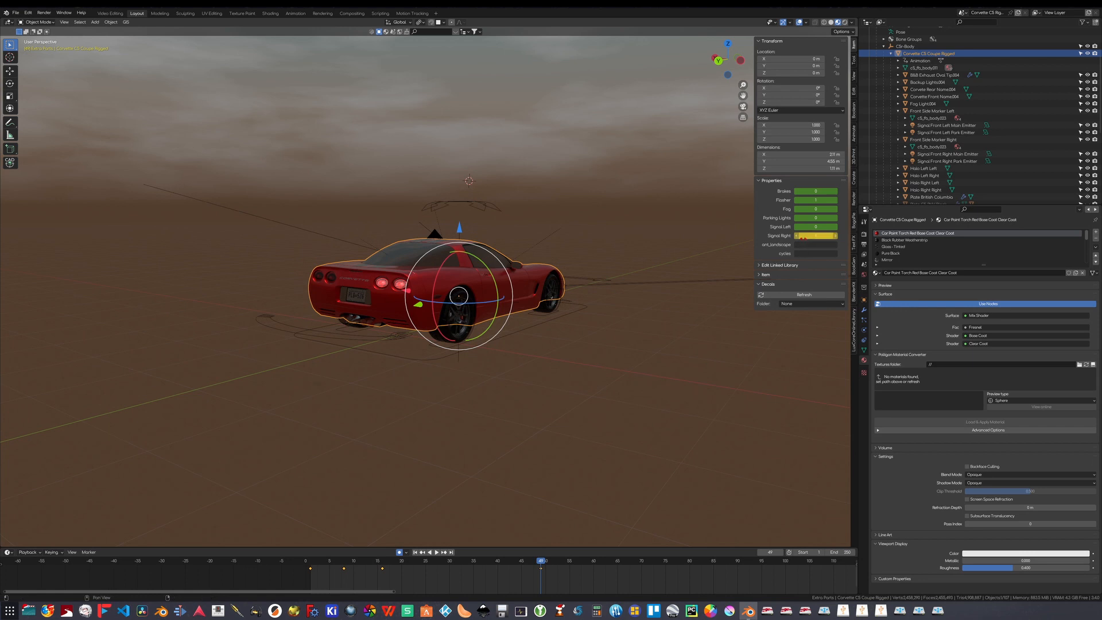
key("shift+Right")
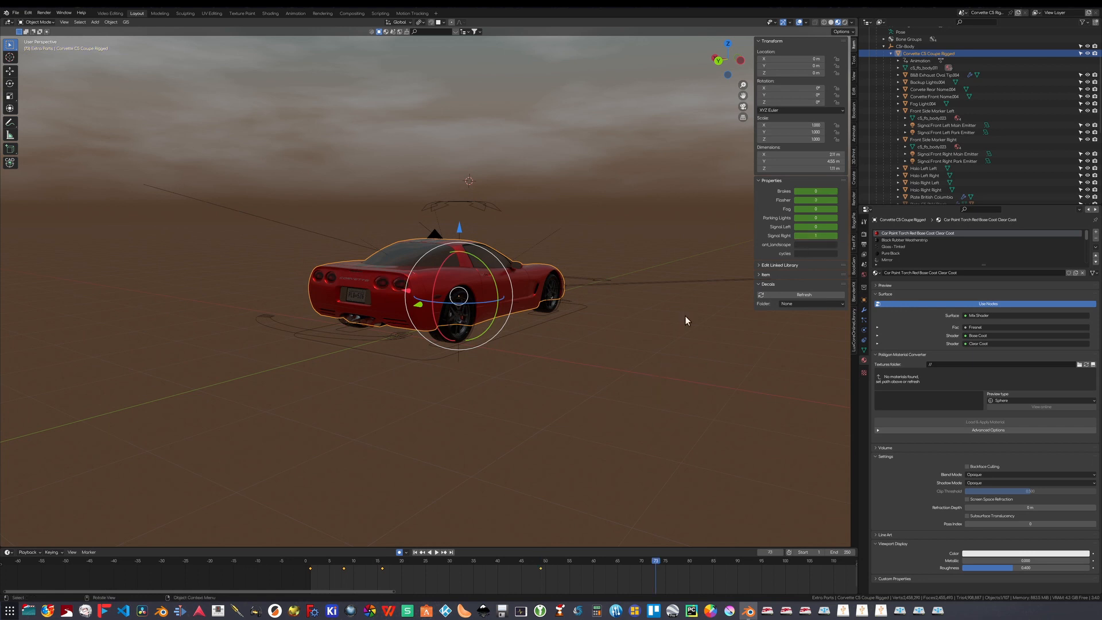
left_click(835, 192)
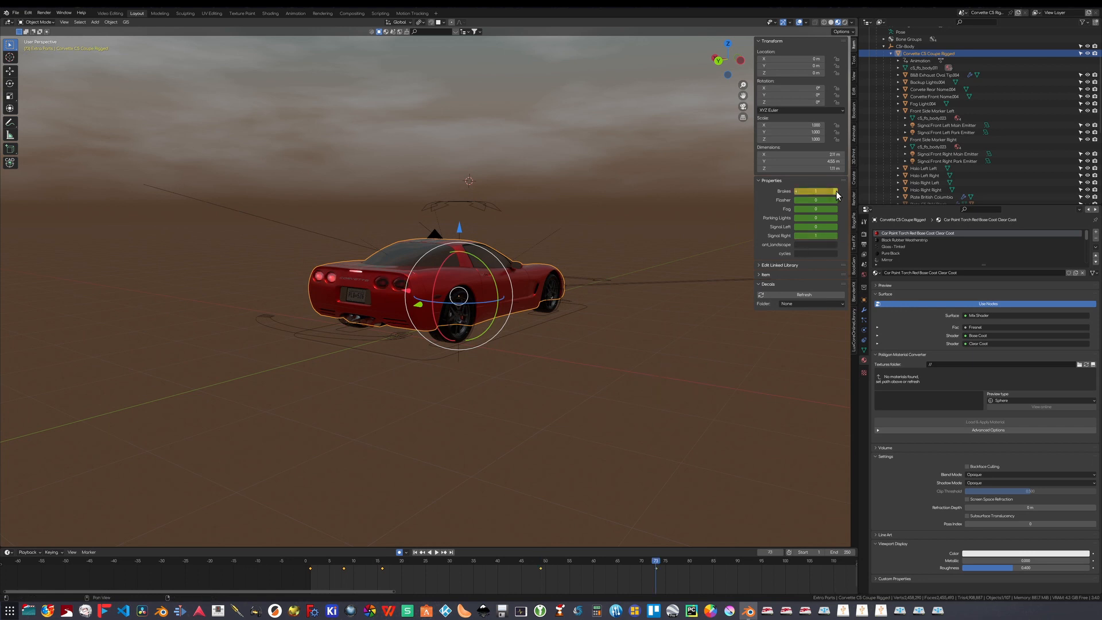
middle_click_drag(674, 286, 664, 317)
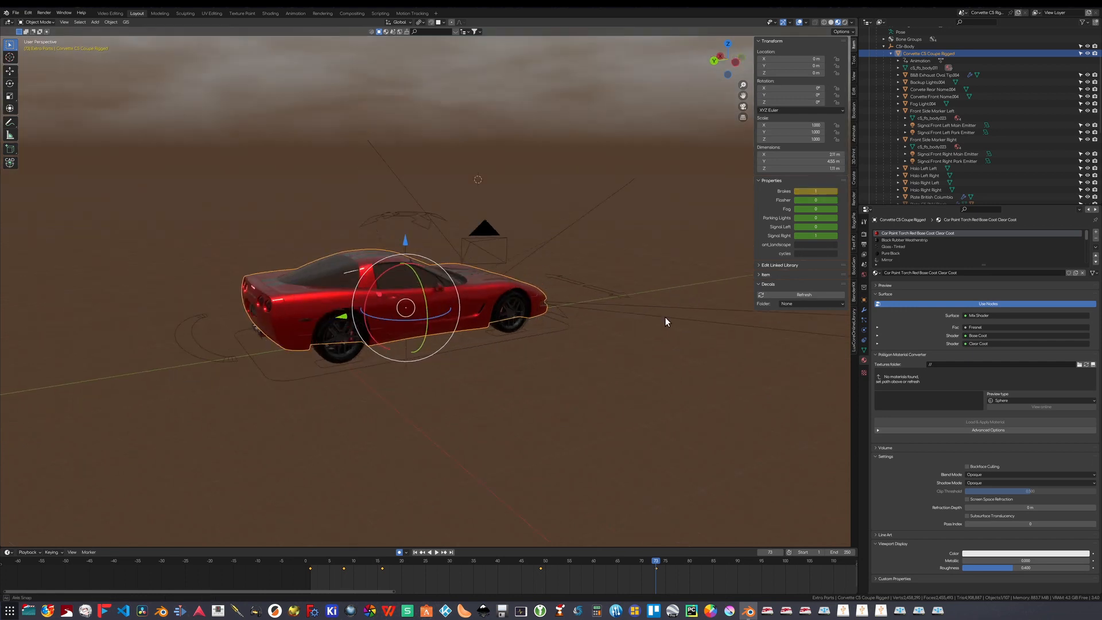
Keyframe Brakes at 0 on frame 121 and Signal Right at 0 on frame 145.
key("space")
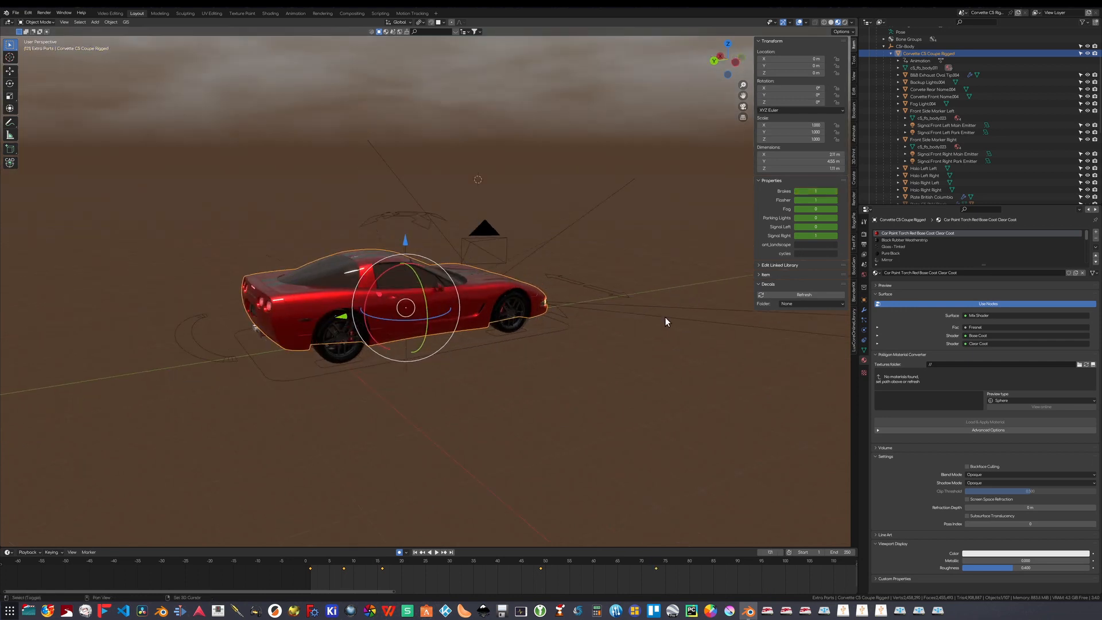
middle_click_drag(668, 397, 582, 345)
scroll(582, 345, "down", 3)
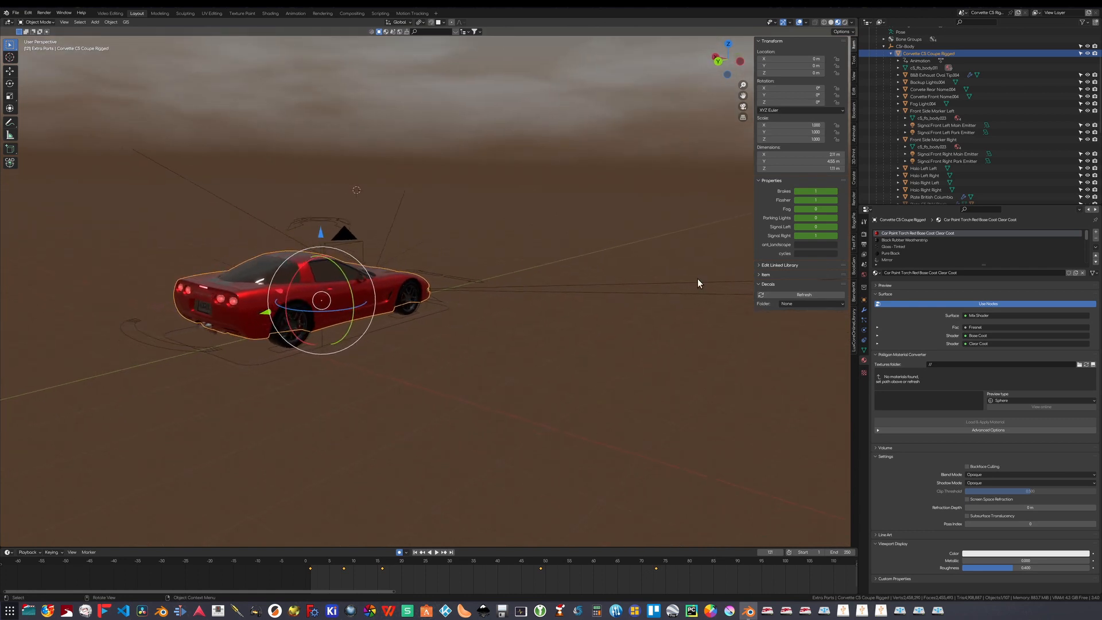
left_click(795, 190)
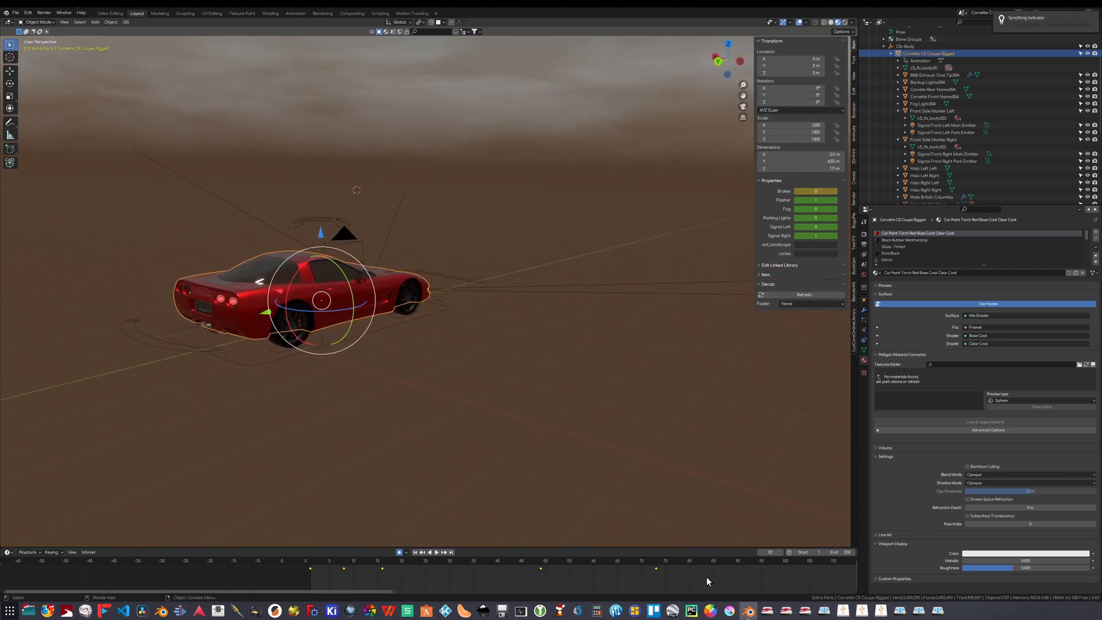
middle_click_drag(620, 584, 294, 583)
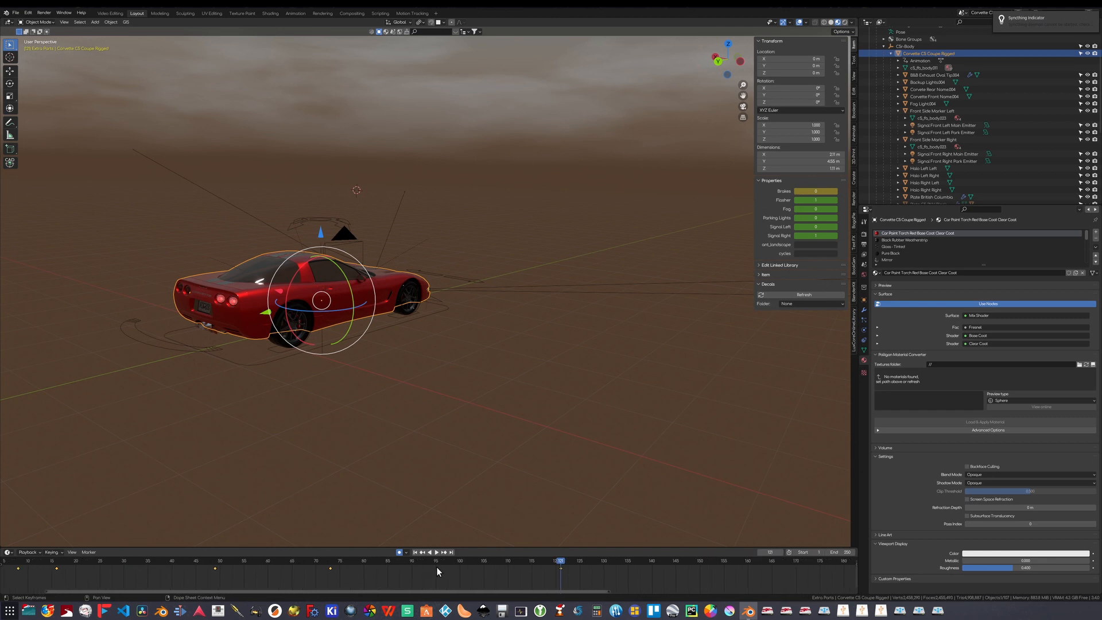
left_click(675, 561)
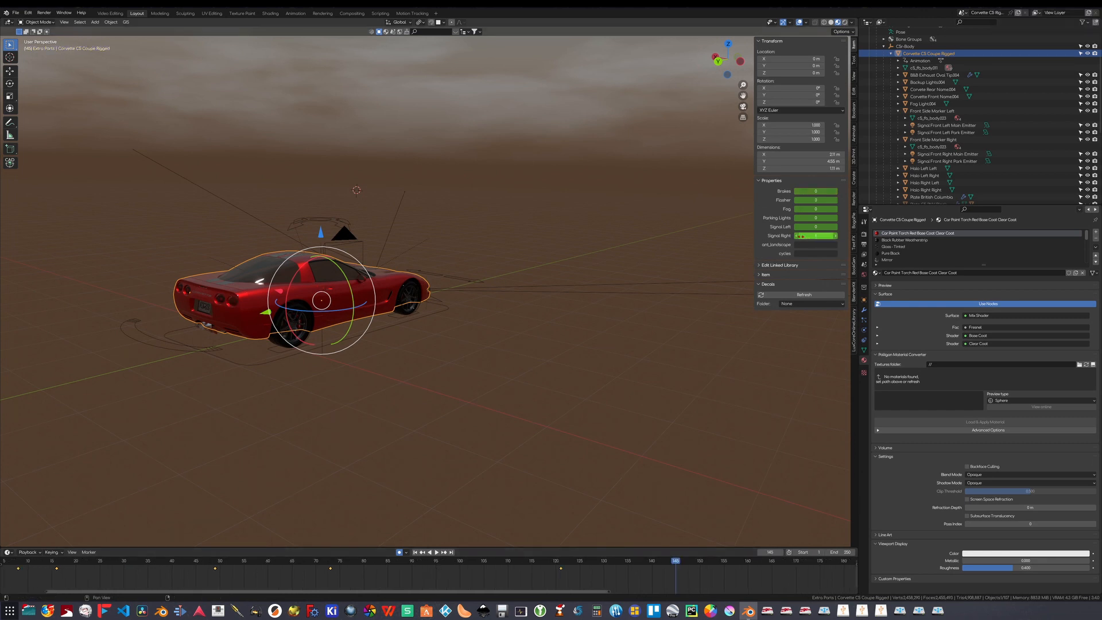
left_click(797, 236)
Keyframe Parking Lights and Fog at 1 on frame 193.
key("shift+Up")
key("shift+Up")
middle_click_drag(554, 597, 336, 579)
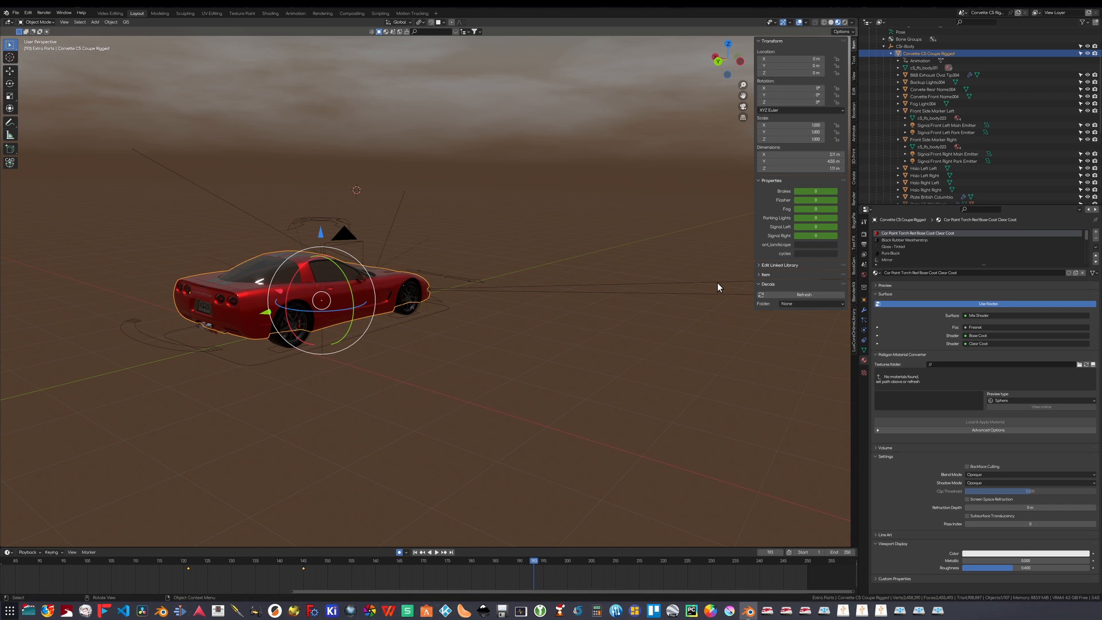
left_click(836, 219)
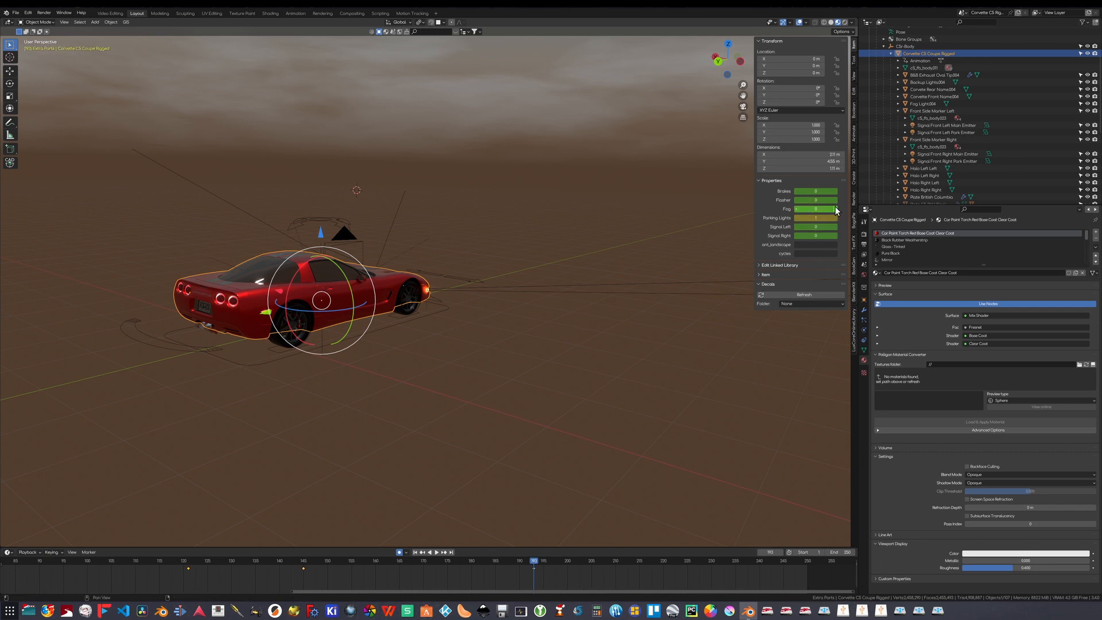
left_click(836, 209)
Keyframe Signal Left at 1 on frame 241.
key("shift+Up")
key("shift+Up")
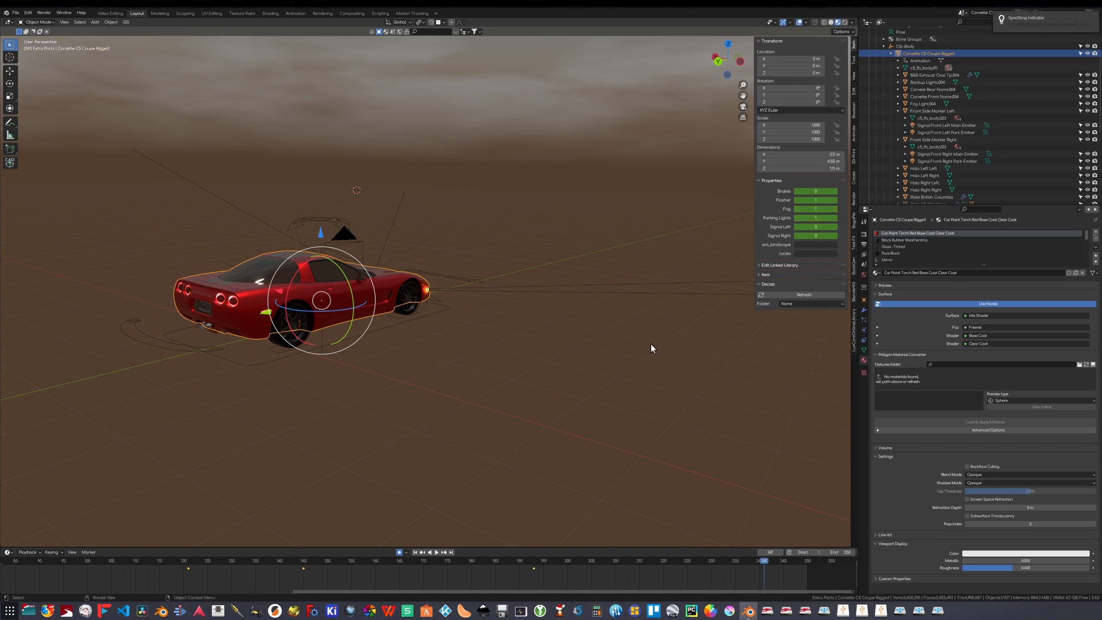
left_click(835, 226)
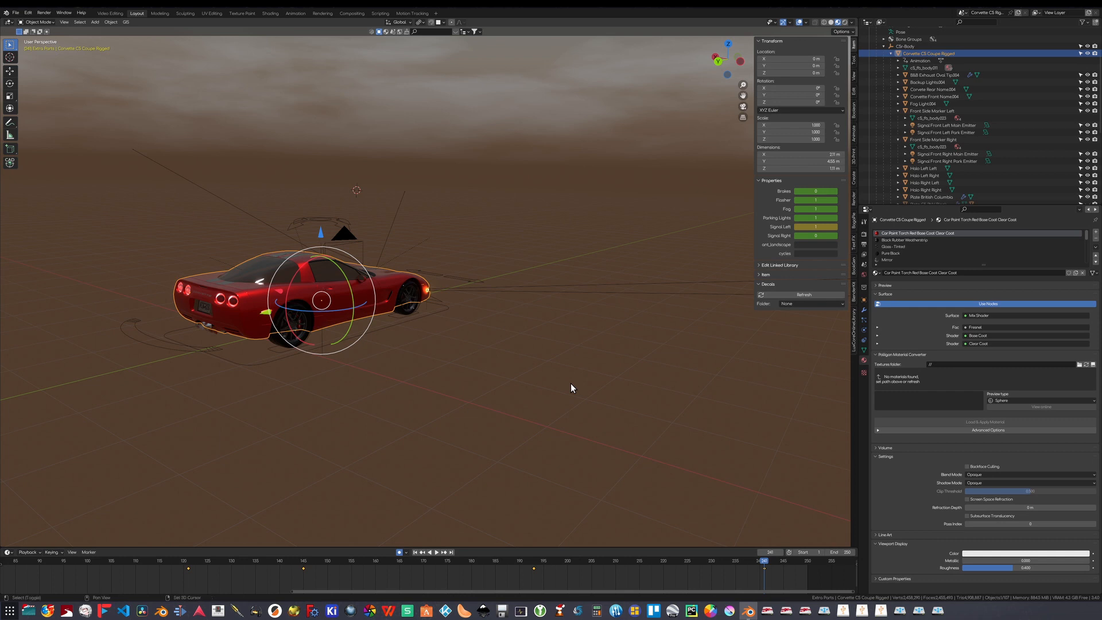
Keyframe Signal Left, Parking Lights and Fog at 0 beyond the frame 241 key.
key("shift+Up")
key("shift+Up")
left_click(797, 228)
key("shift+Up")
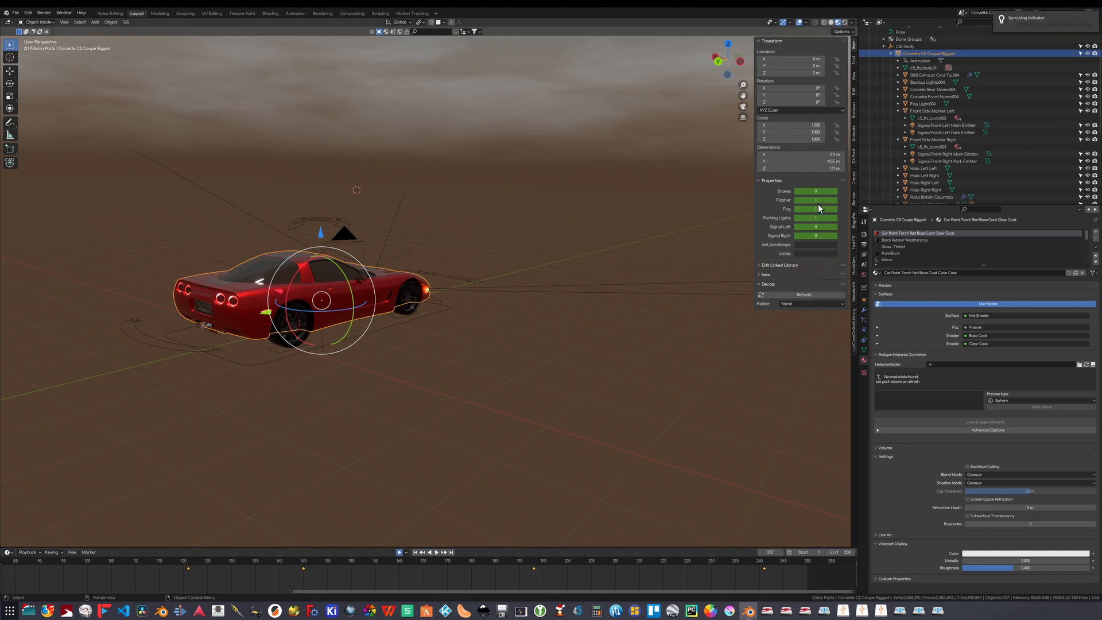
left_click(797, 219)
left_click(797, 209)
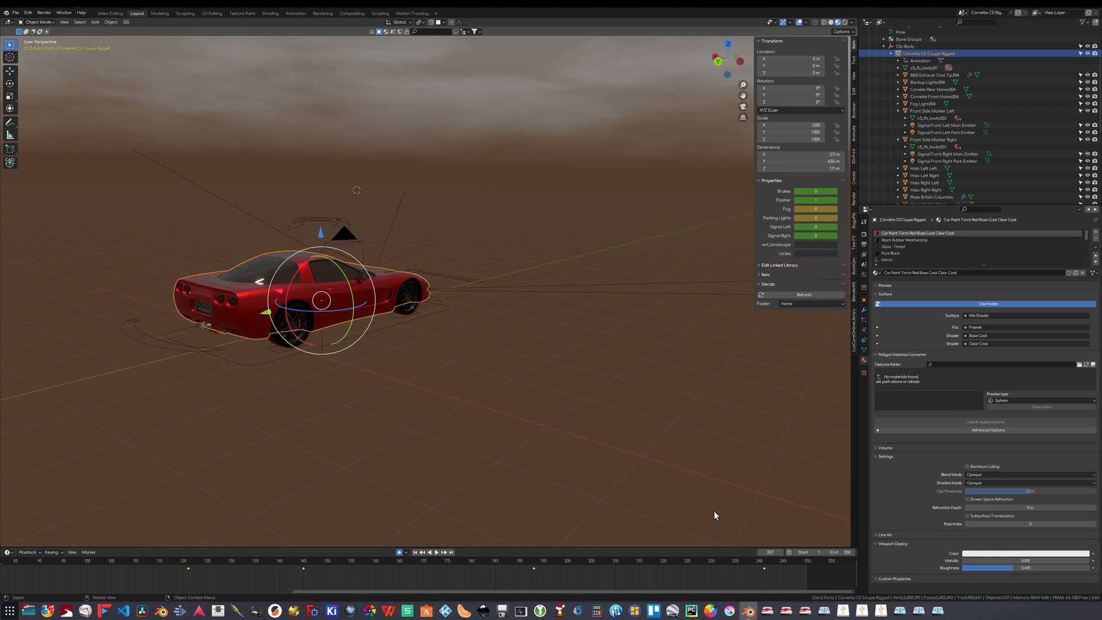
Add a brake application before frame 241 by keyframing Brakes at 1 on frame 218 and at 0 on frame 233.
middle_click_drag(767, 571, 686, 586)
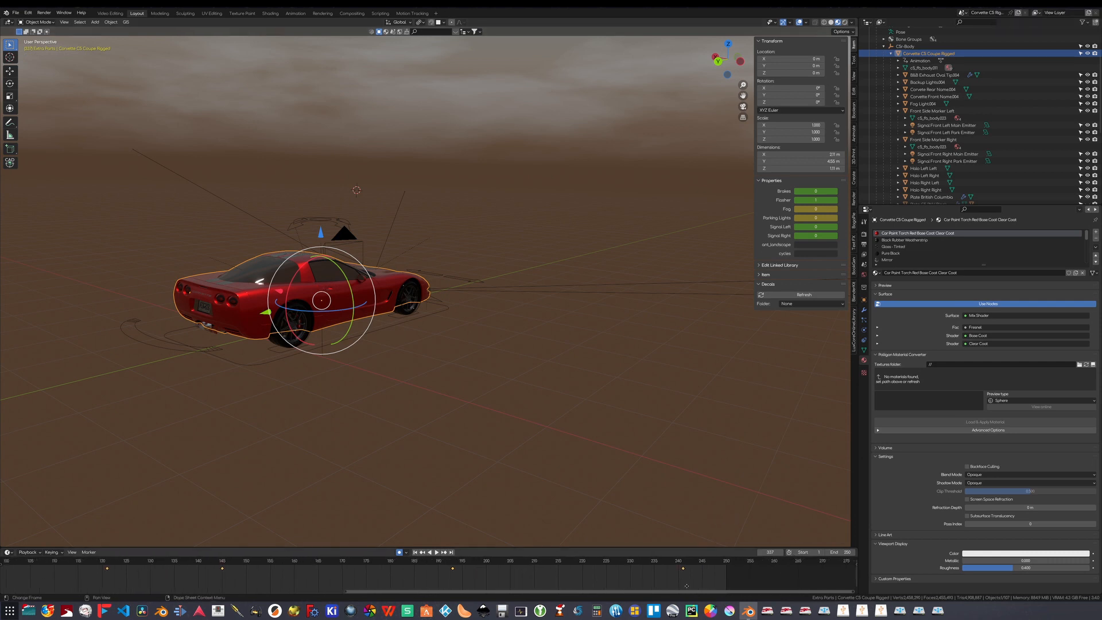
left_click(683, 561)
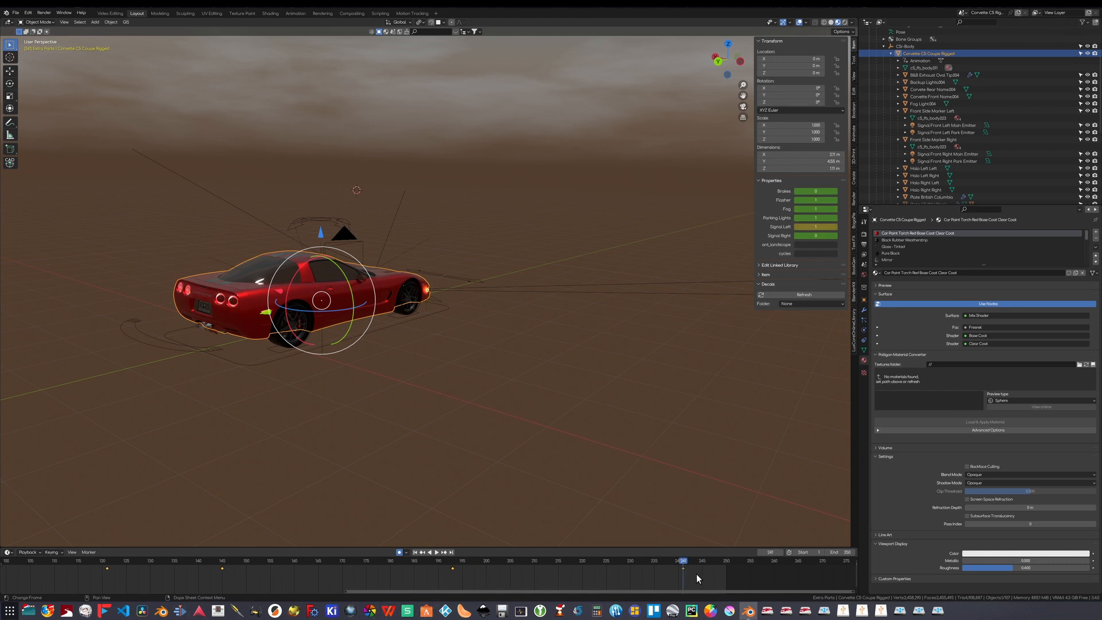
key("Down")
key("Up")
left_click(572, 561)
left_click(832, 191)
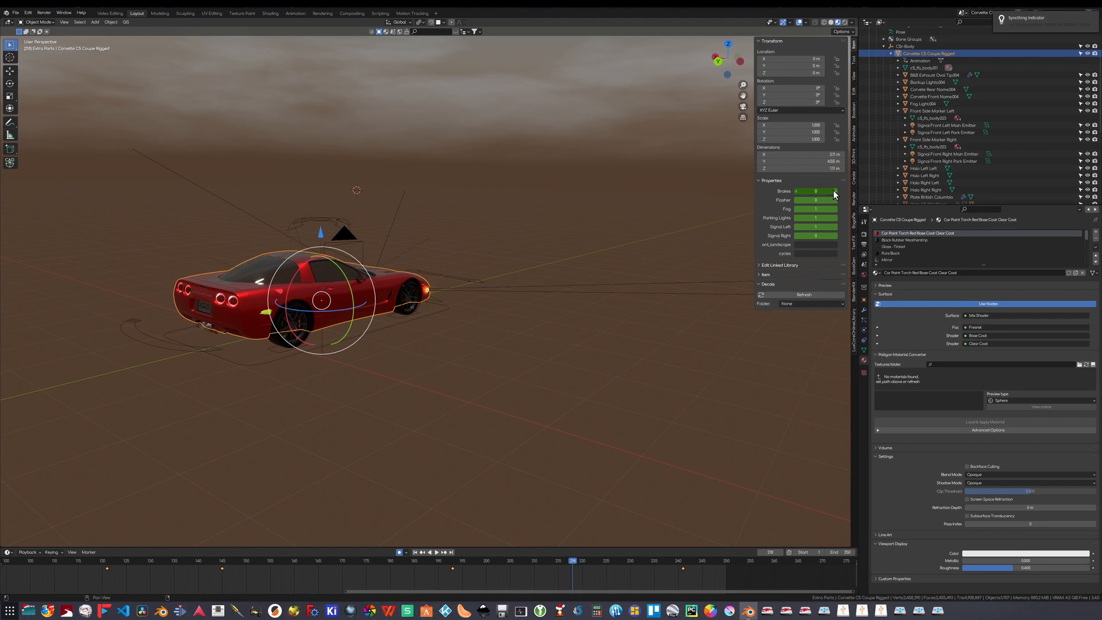
left_click(644, 560)
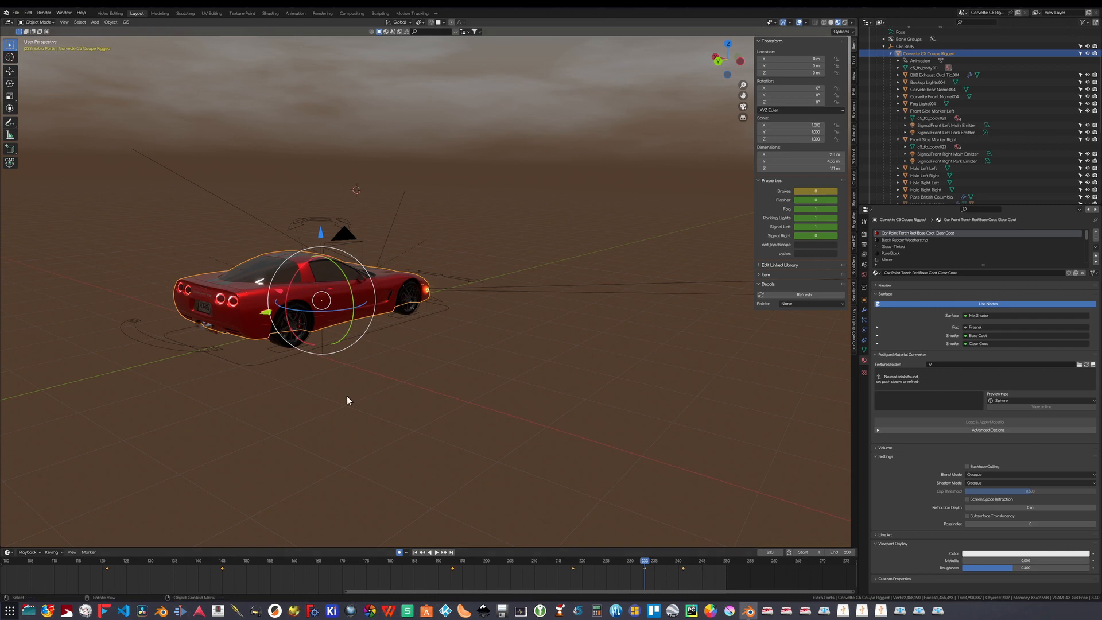
Deselect the car body and split the 3D viewport into two side-by-side areas.
left_click(385, 411)
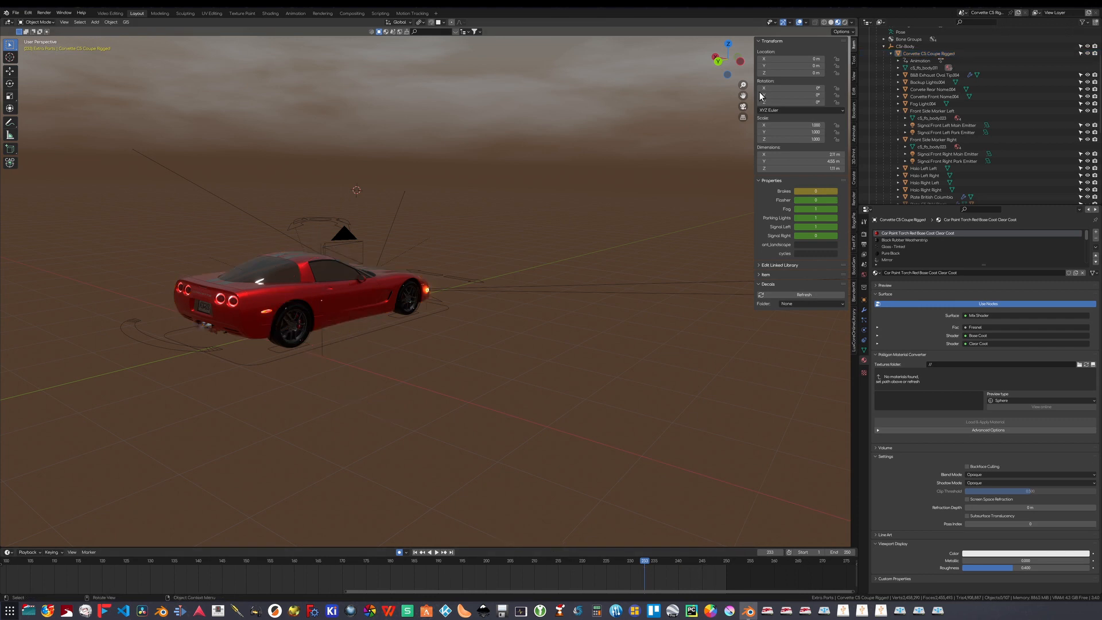
left_click_drag(716, 15, 525, 18)
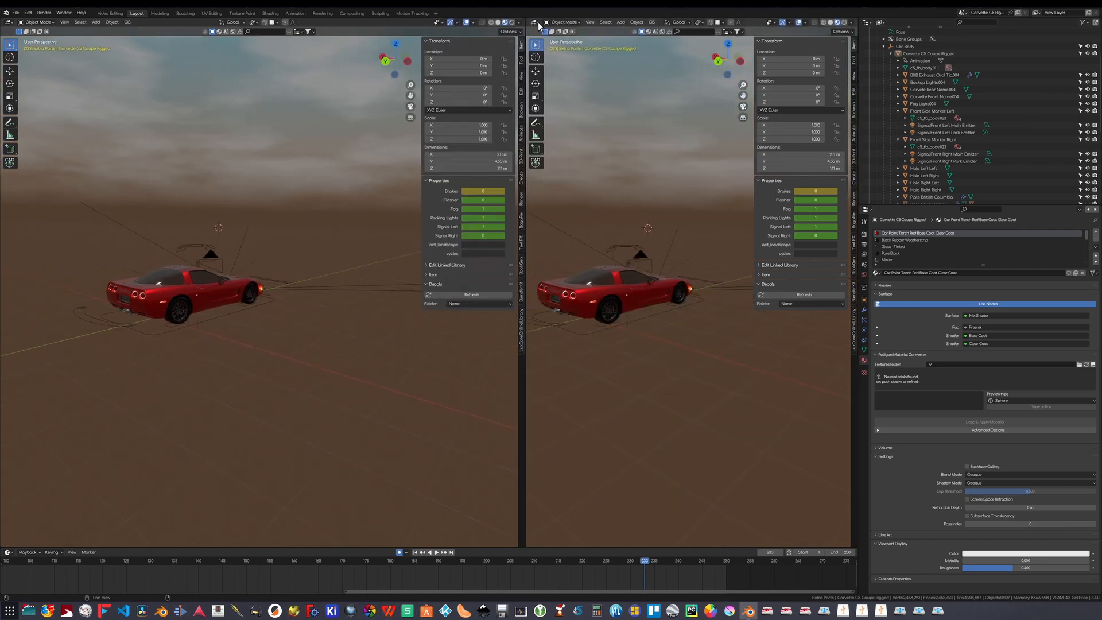
Turn the second viewport into a Graph Editor, show all of the car body's curves in full and hide the Flasher curve.
left_click(537, 22)
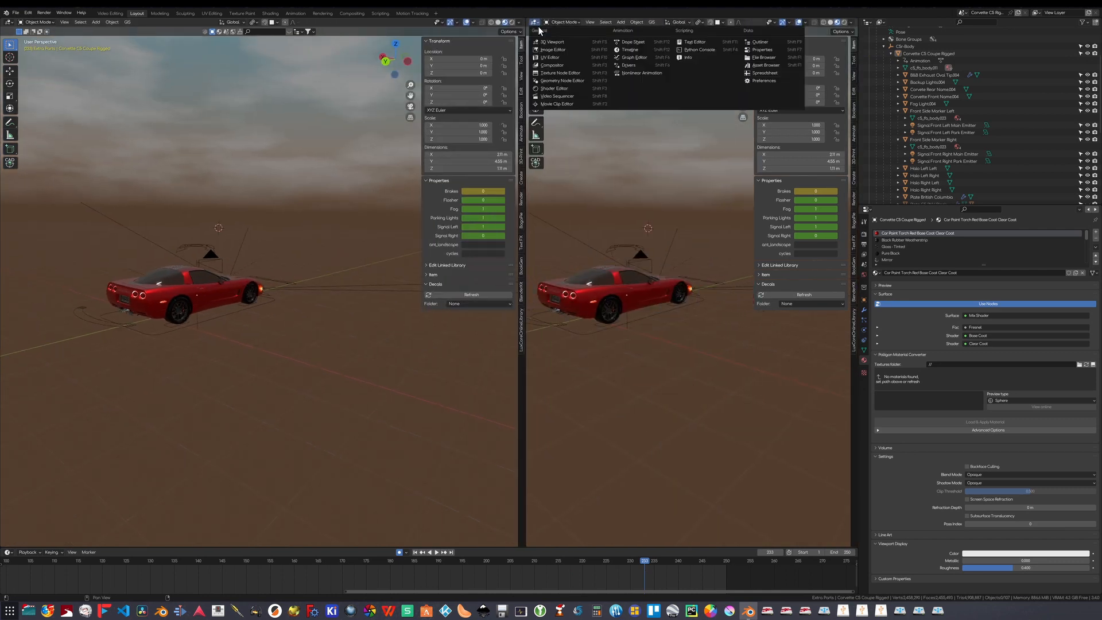
left_click(630, 57)
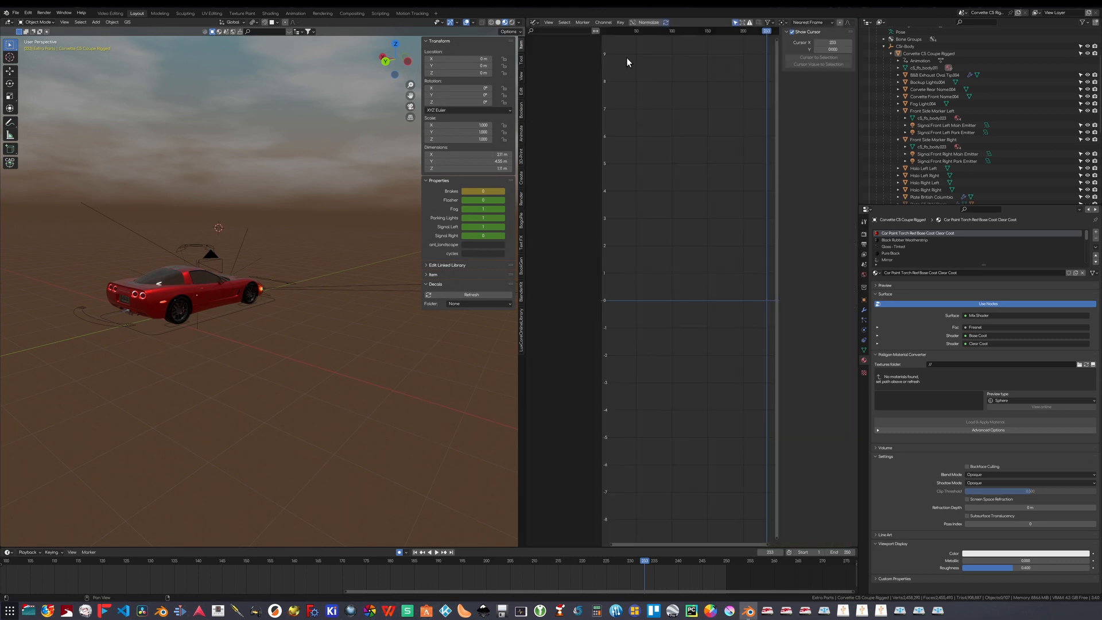
left_click(735, 23)
key("Home")
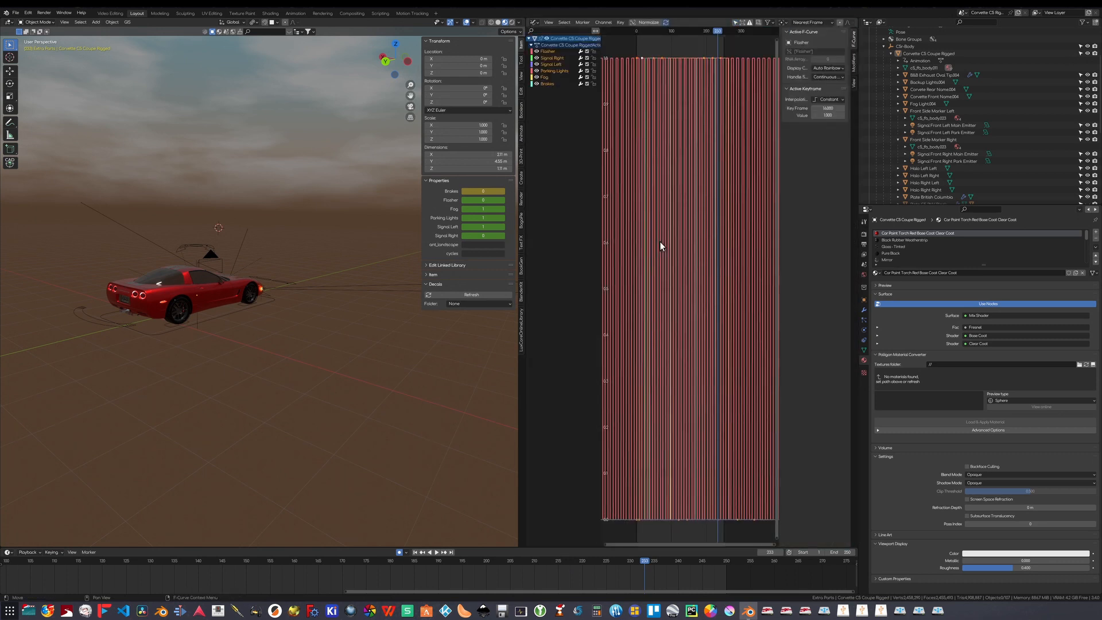
left_click(537, 51)
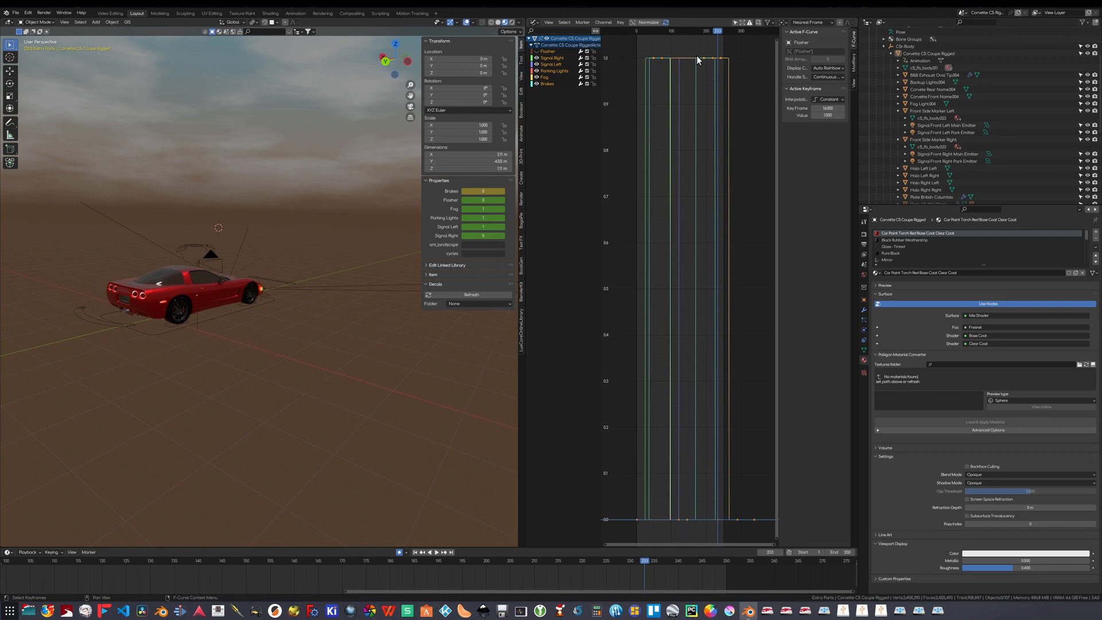
Set the keyframe interpolation of the Signal Right, Brakes, Fog, Parking Lights and Signal Left curves to Constant.
left_click(551, 59)
left_click(543, 84)
left_click(547, 77)
left_click(547, 71)
left_click(547, 65)
key("t")
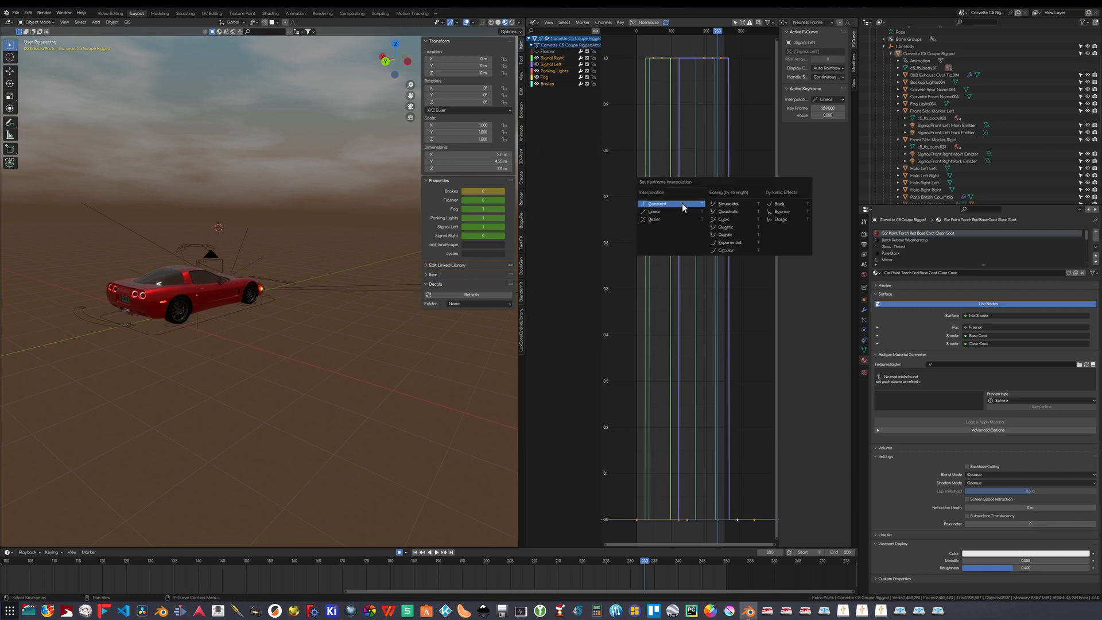
left_click(662, 204)
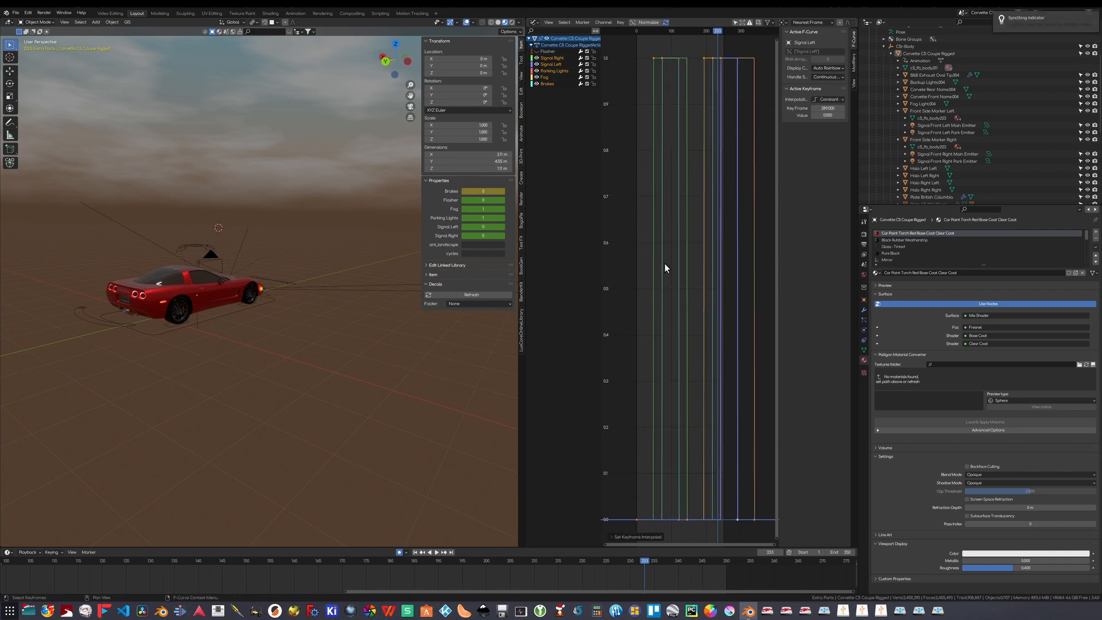
left_click(695, 319)
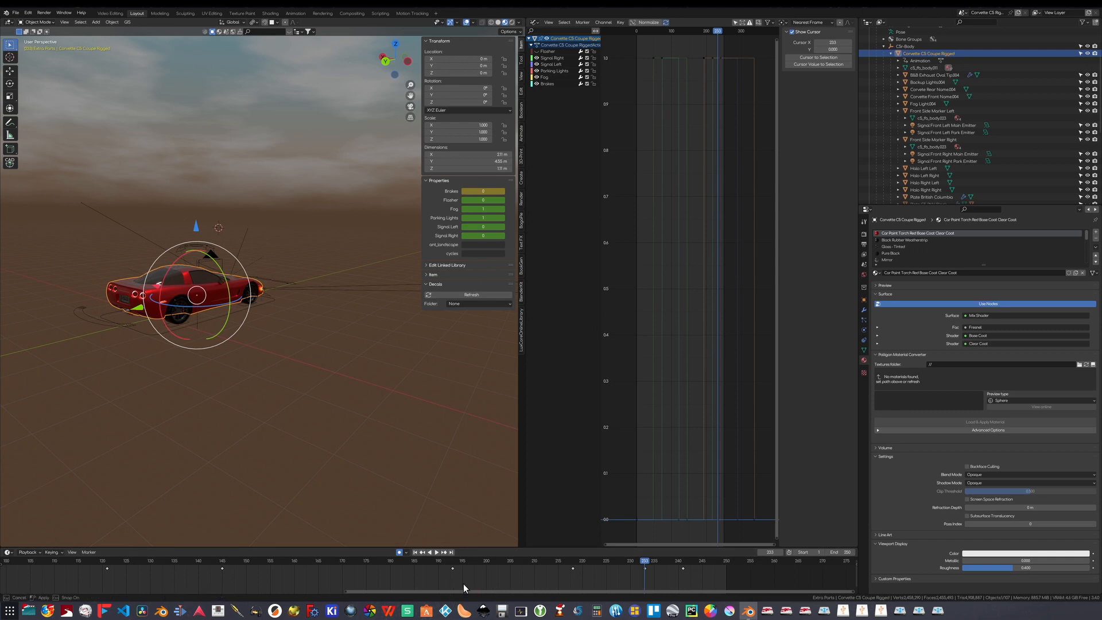
Set the animation's end frame to 360 and save the file.
left_click_drag(466, 591, 286, 597)
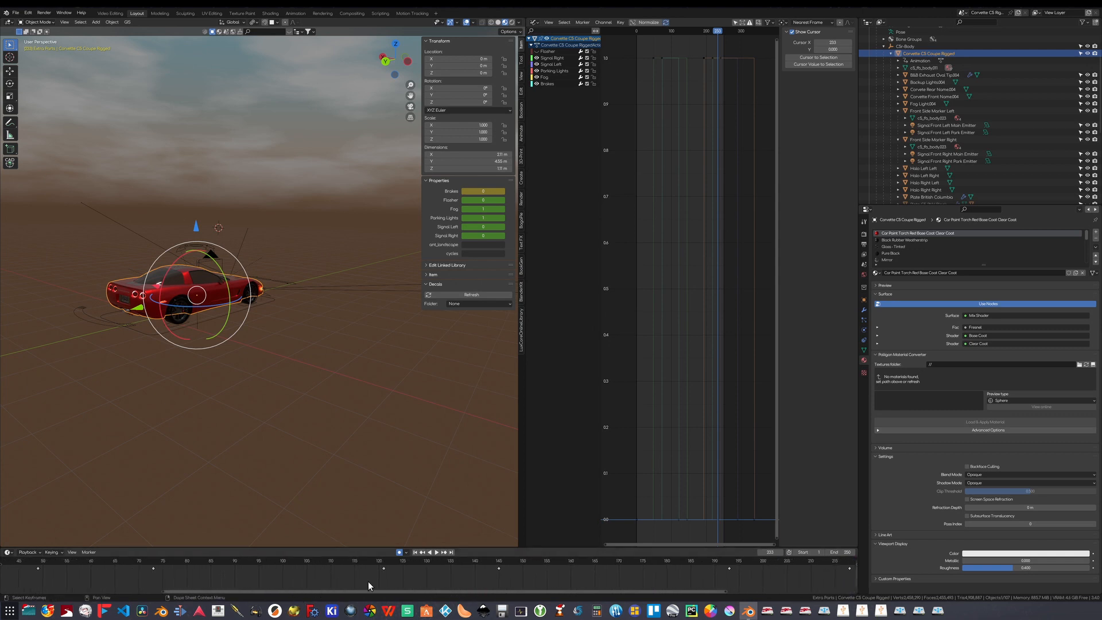
scroll(373, 581, "down", 2, "alt")
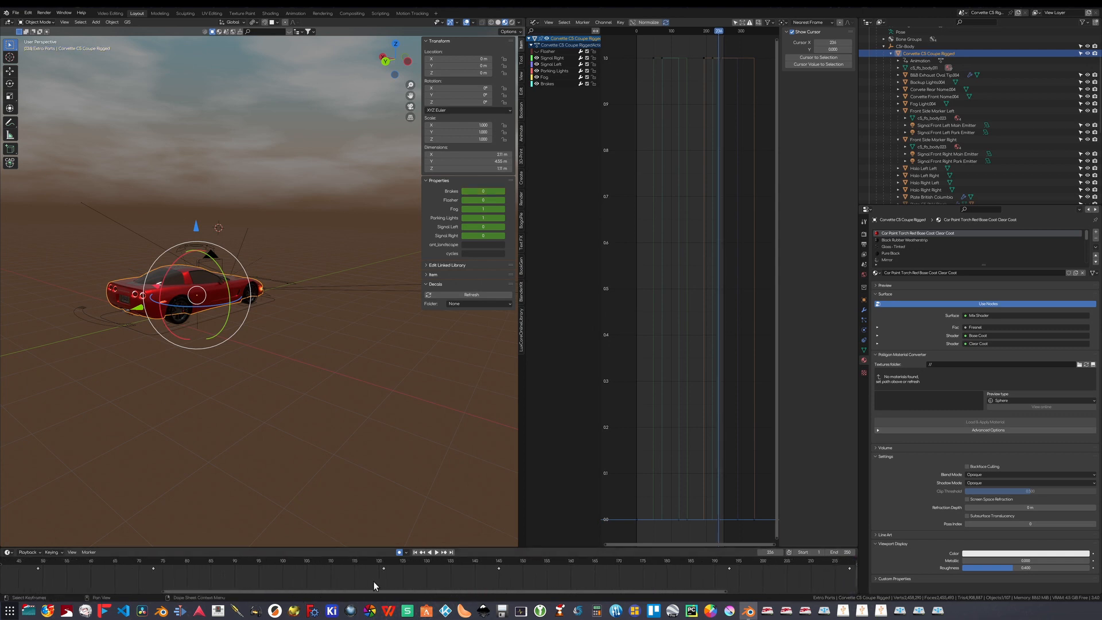
key("Home")
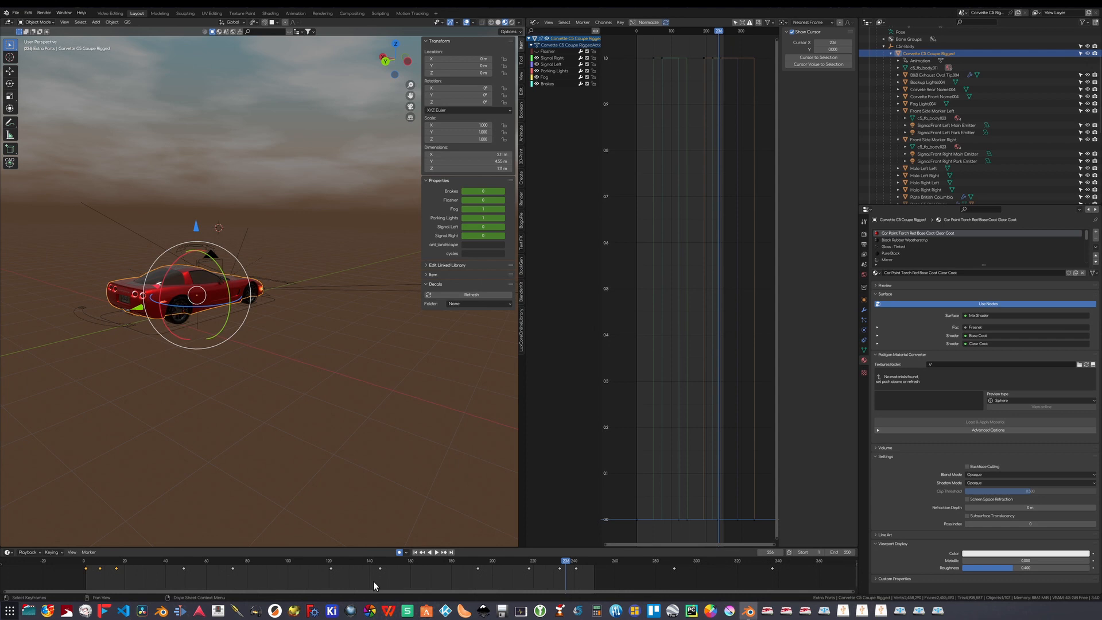
left_click(820, 563)
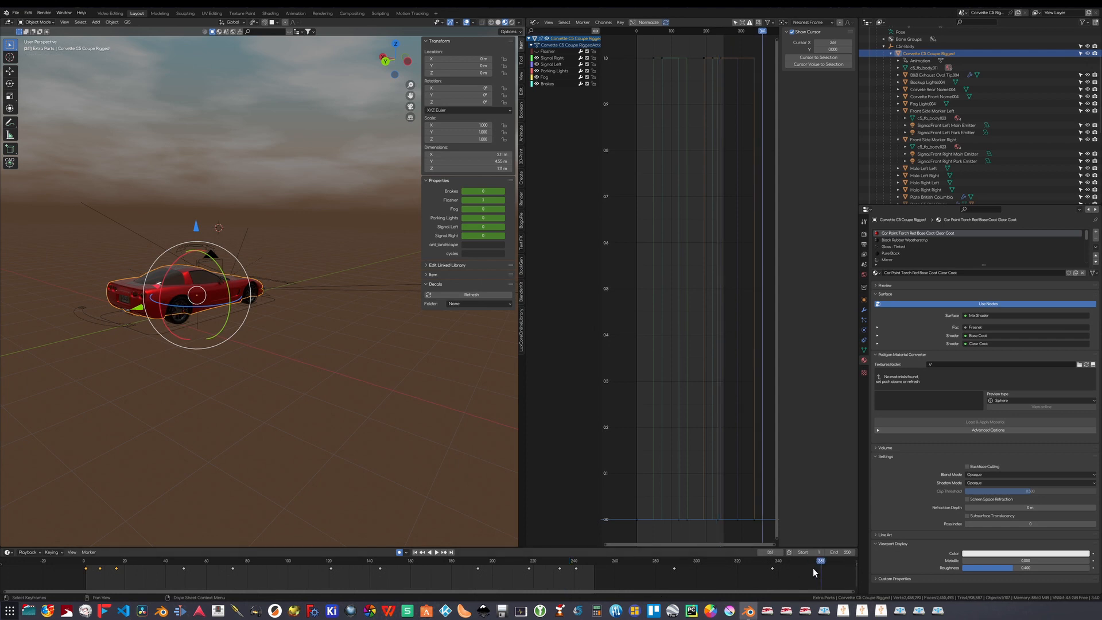
key("Left")
key("ctrl+End")
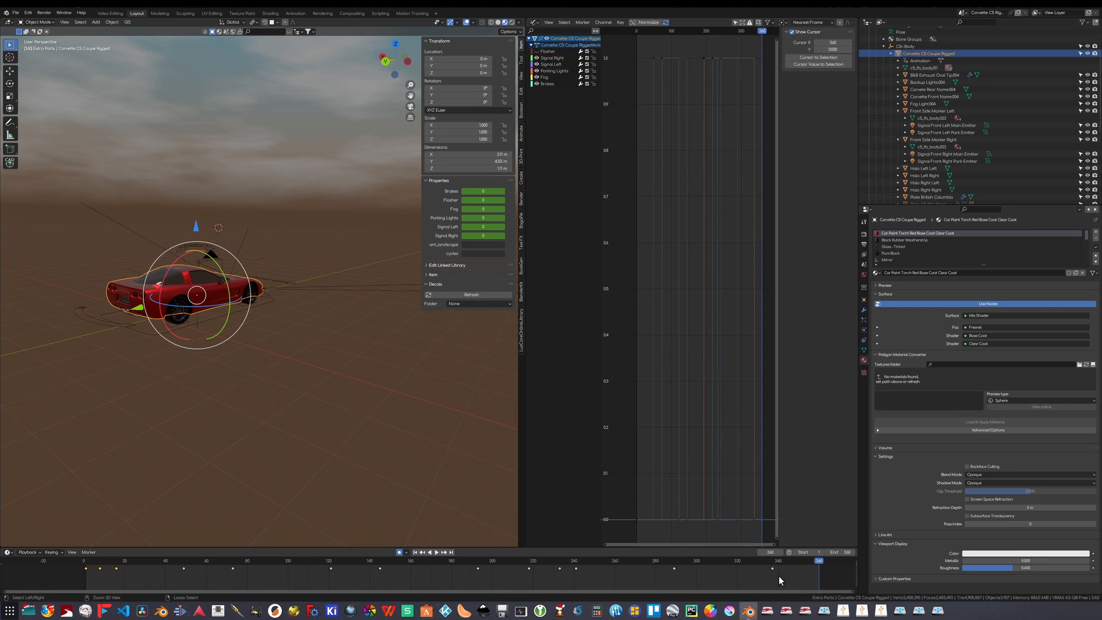
key("ctrl+s")
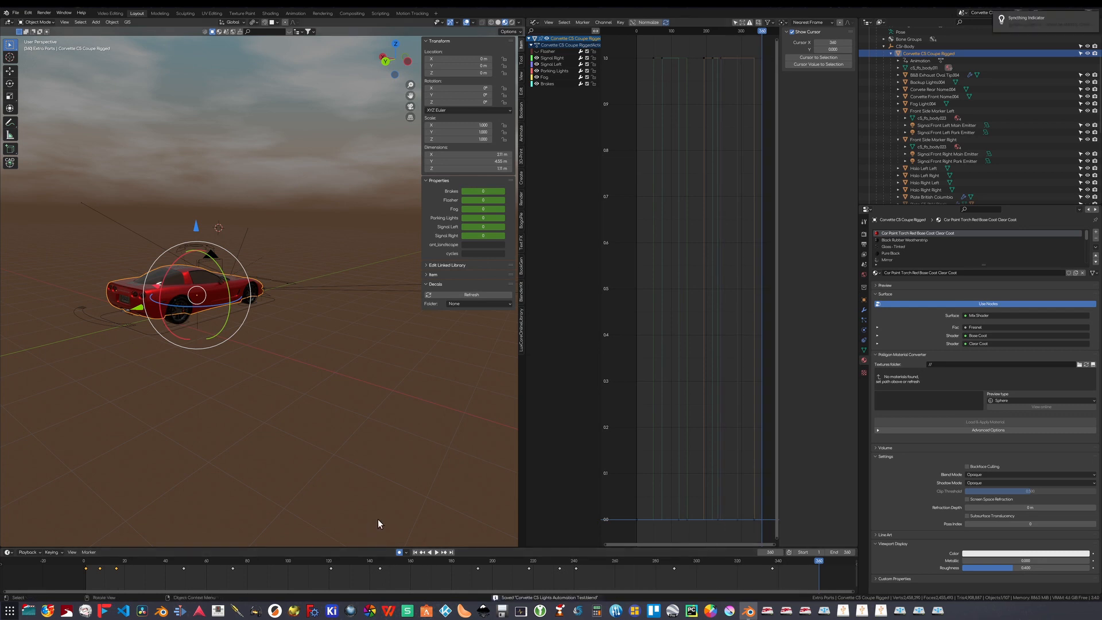
Show the scene's render settings and deselect the car body.
left_click(863, 235)
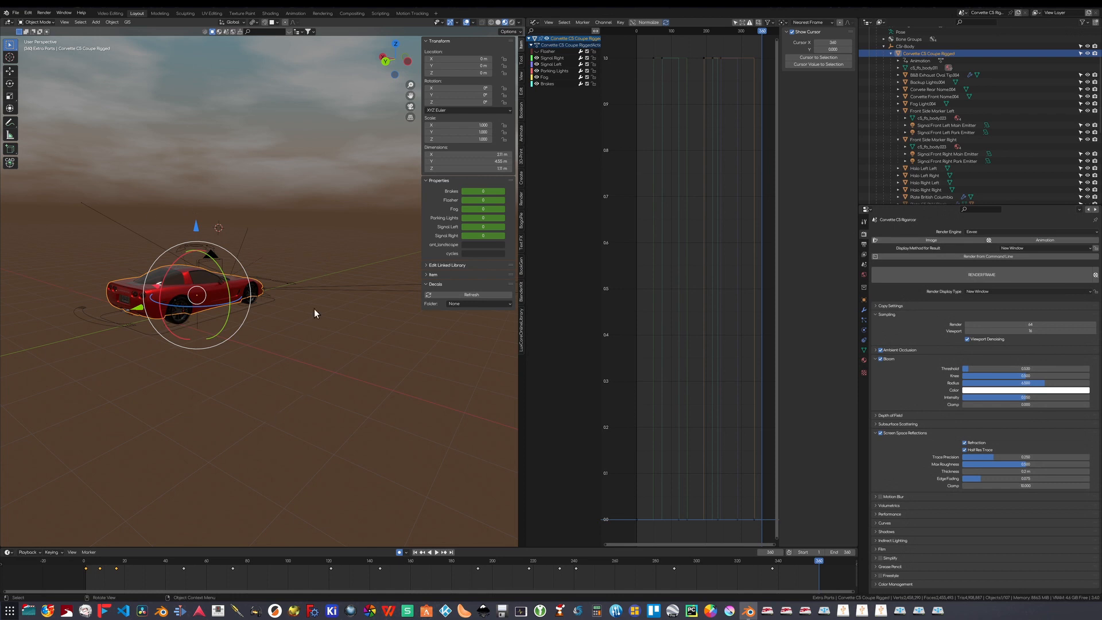
left_click_drag(314, 309, 279, 284)
left_click(184, 376)
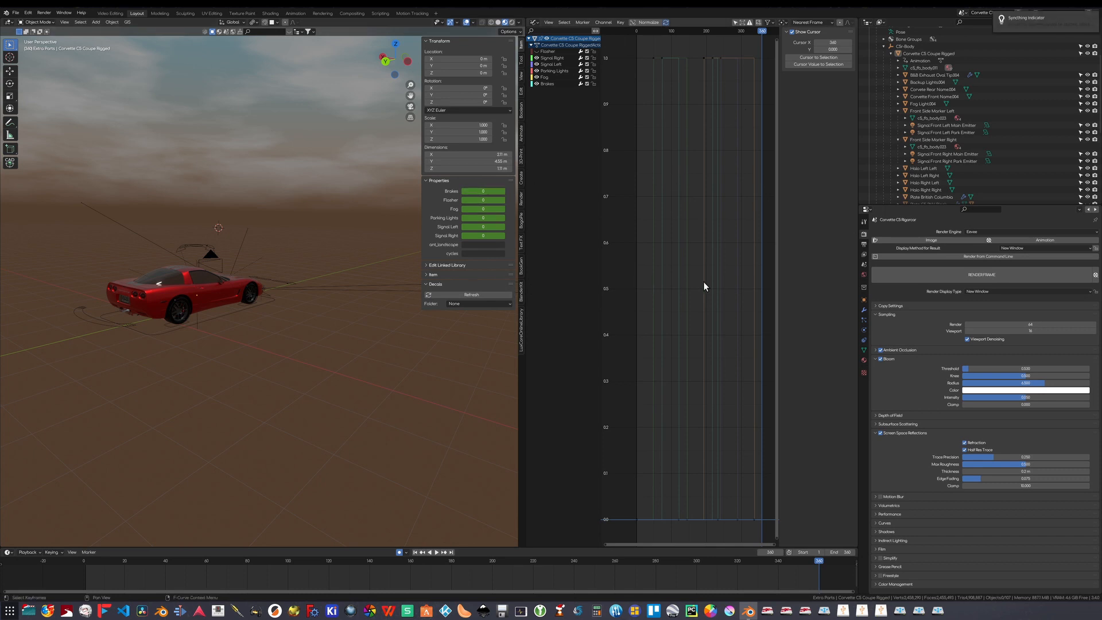
Open the keyframe interpolation options in the Graph Editor.
key("t")
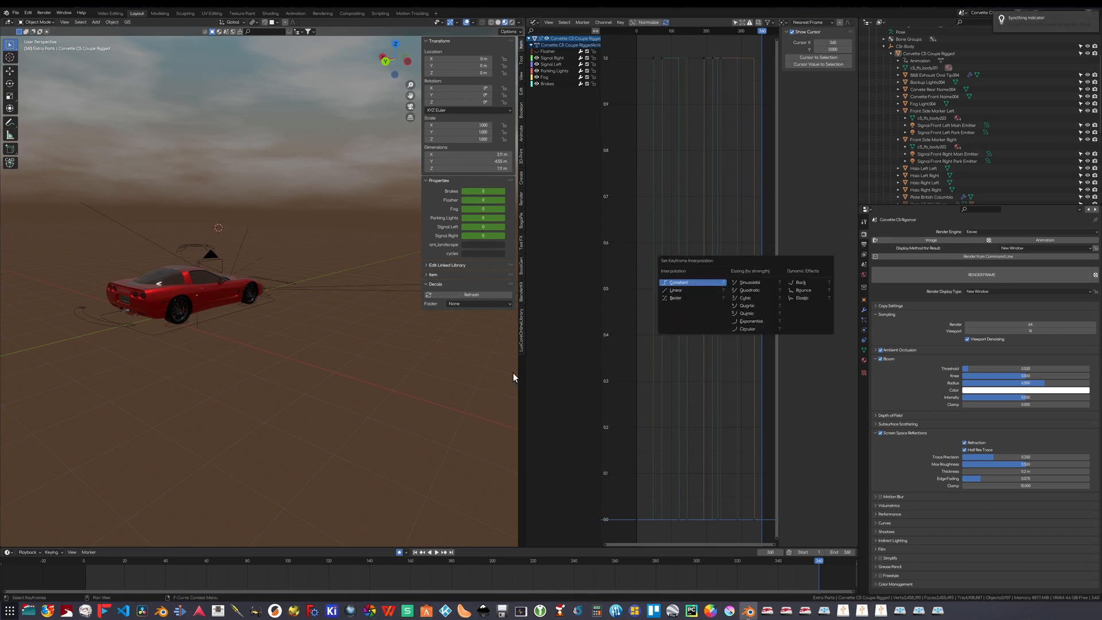